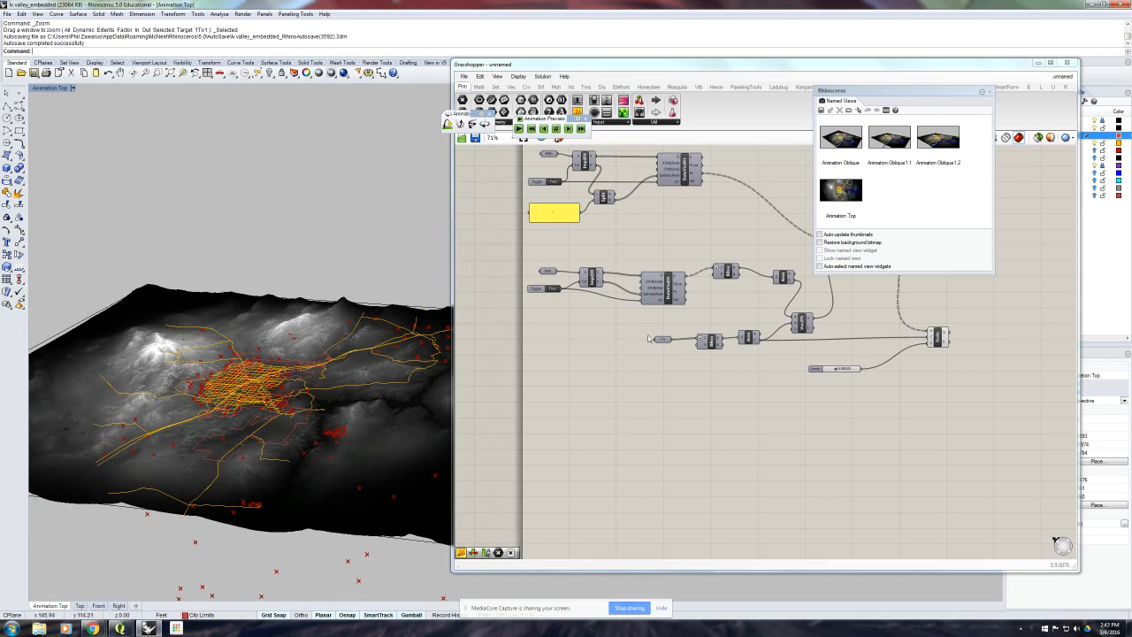
- Attach a panel to the output of the two-point vector component and copy only its data
click(856, 296)
right_drag(856, 297, 836, 304)
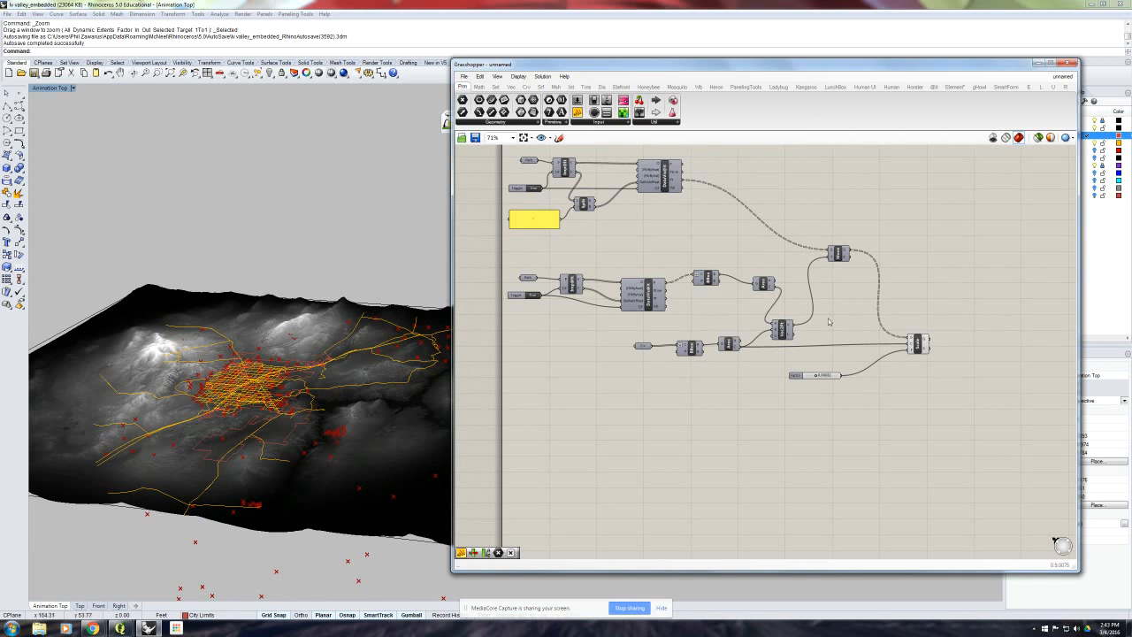
right_drag(829, 322, 783, 349)
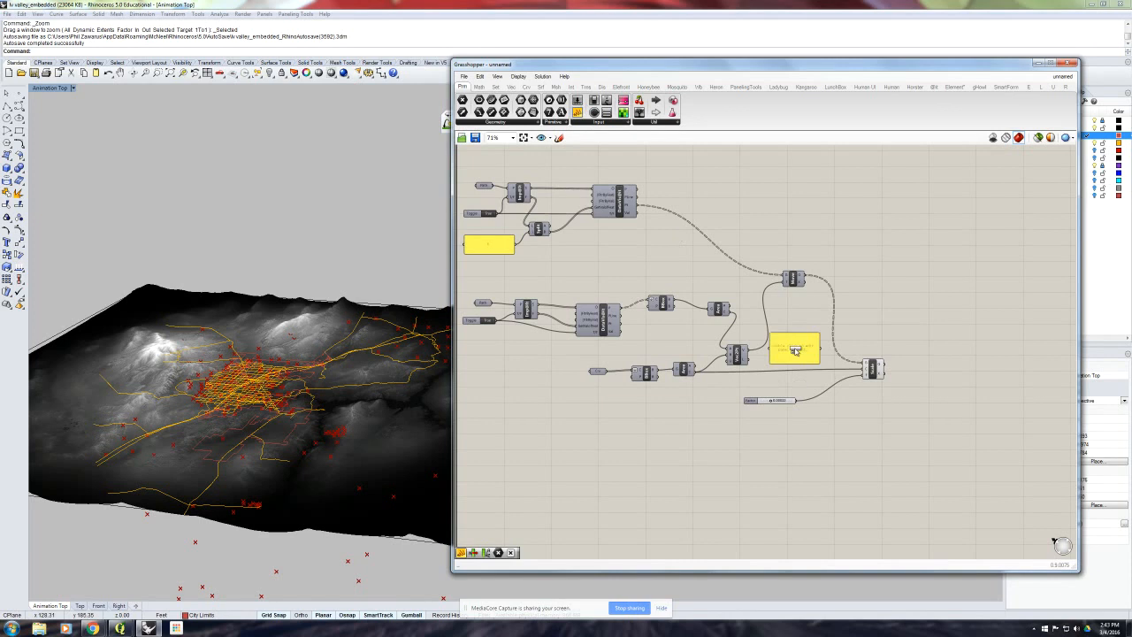
scroll(783, 350, up, 2)
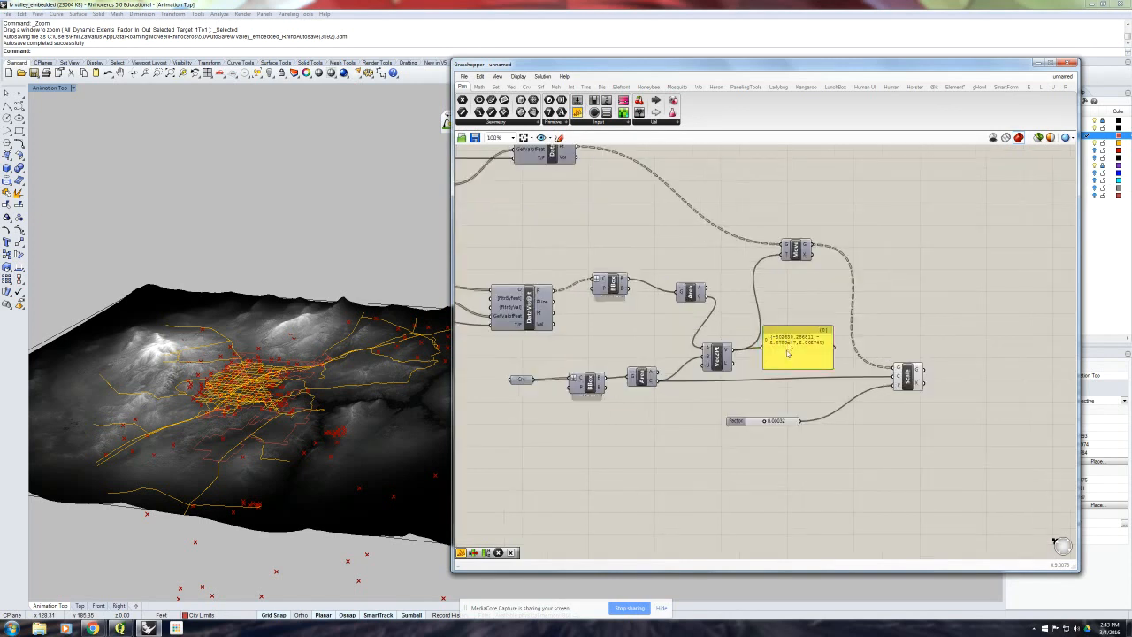
right_click(788, 344)
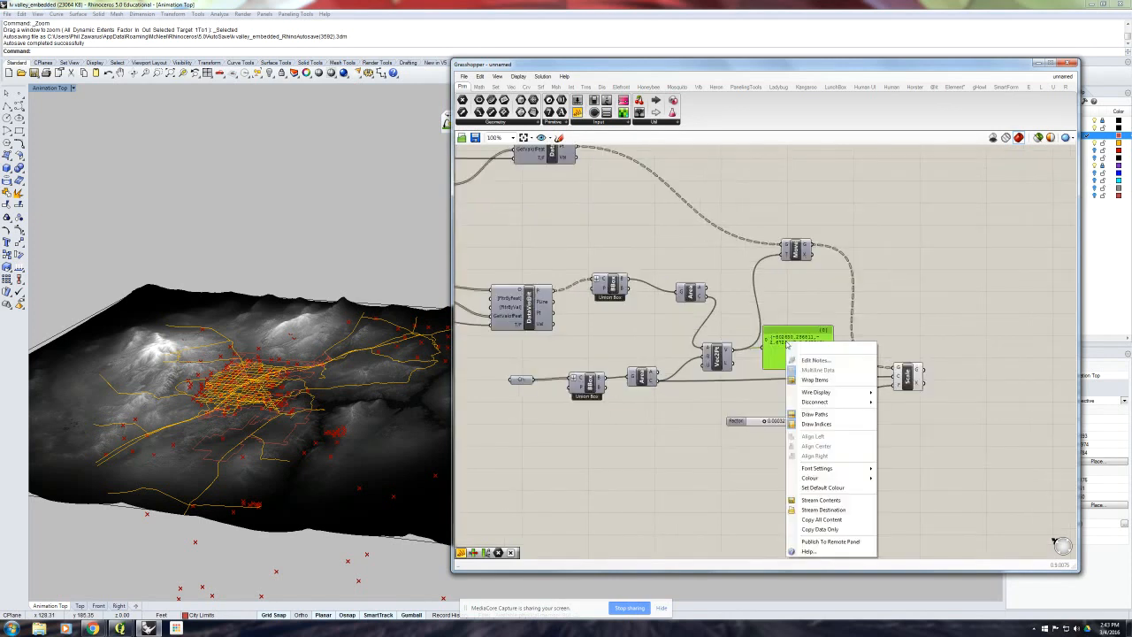
click(825, 529)
click(858, 333)
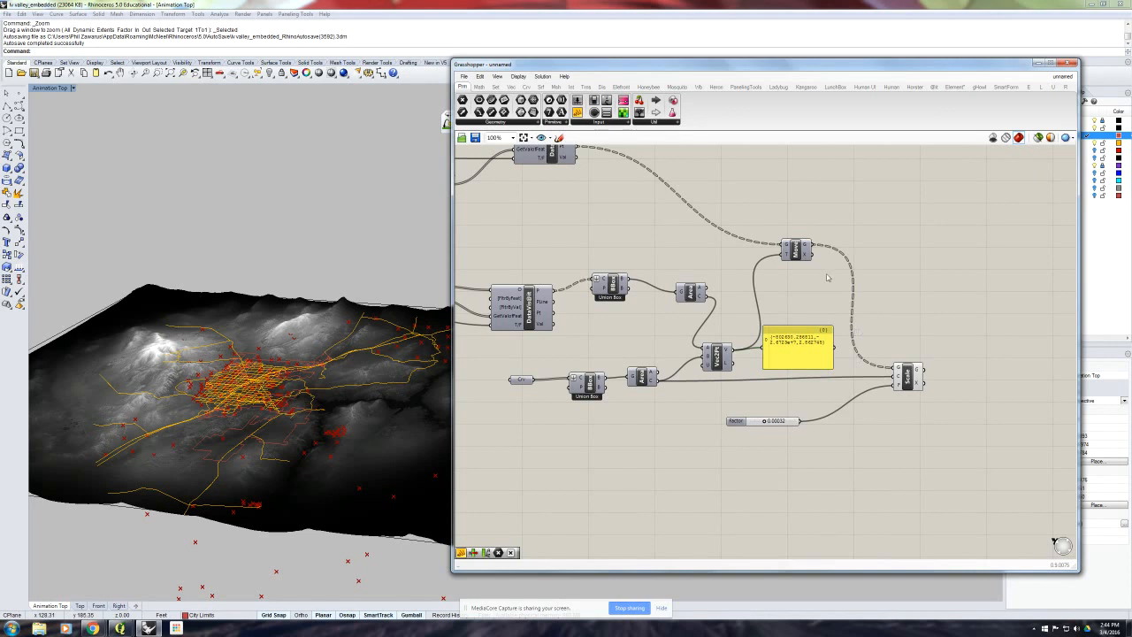
- Paste the copied vector into a new panel, connect it to the Move component's T input and place it beside that component
click(578, 112)
click(906, 297)
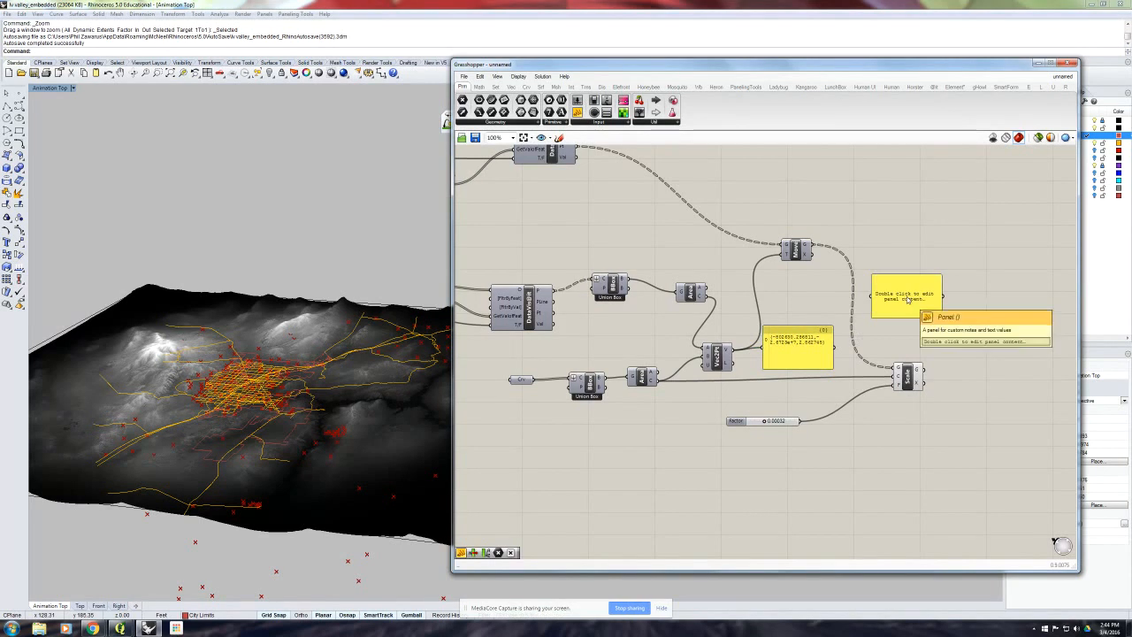
double_click(906, 297)
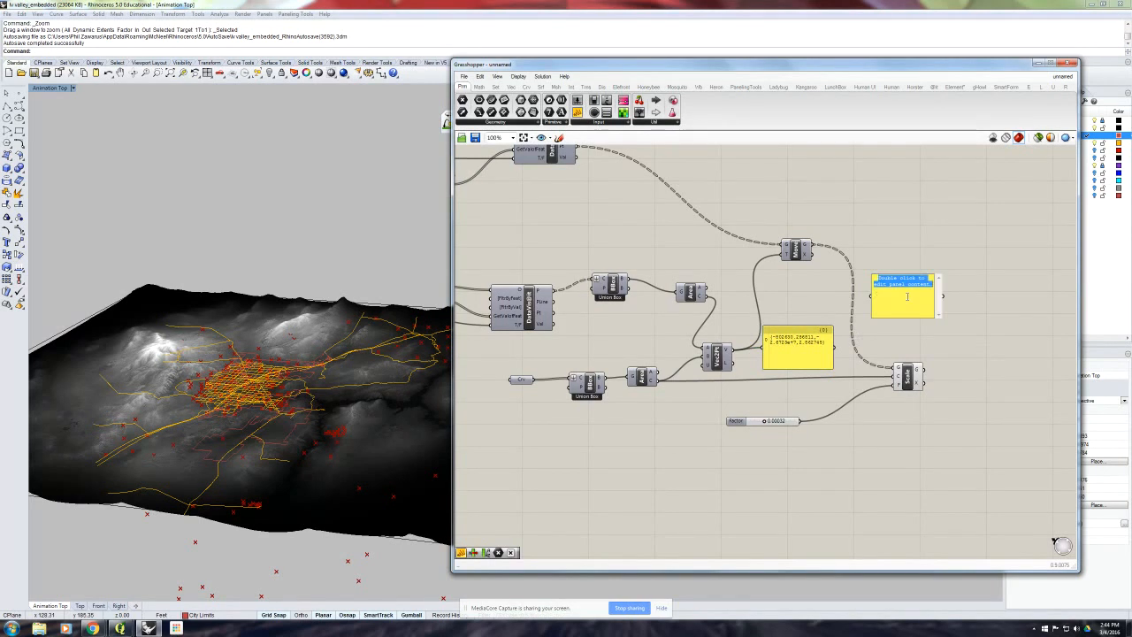
key(ctrl+v)
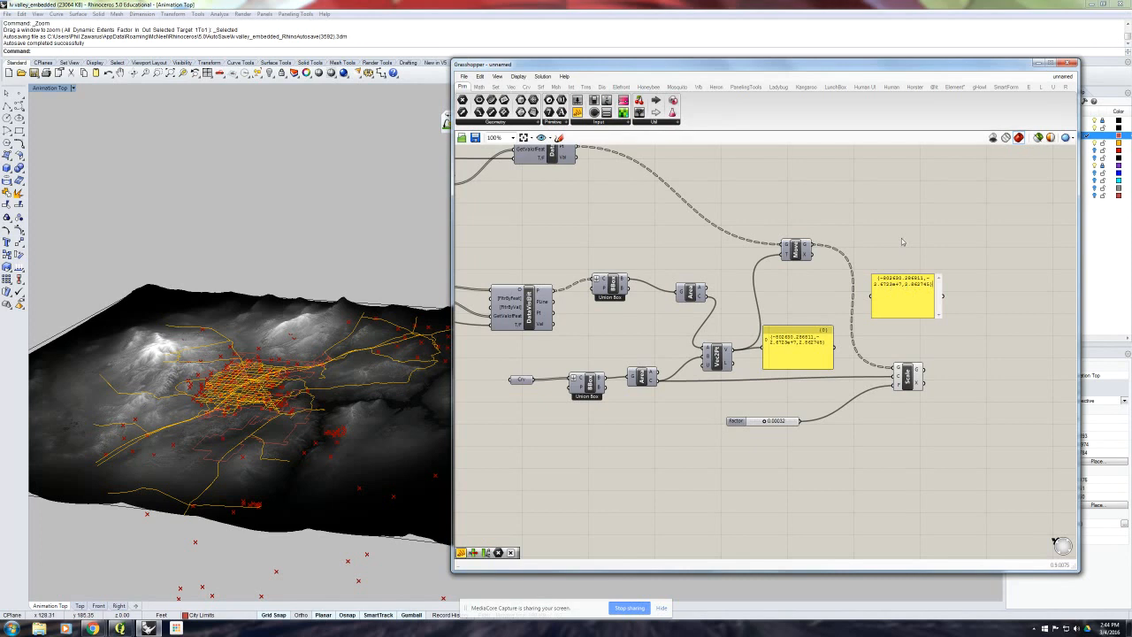
click(918, 266)
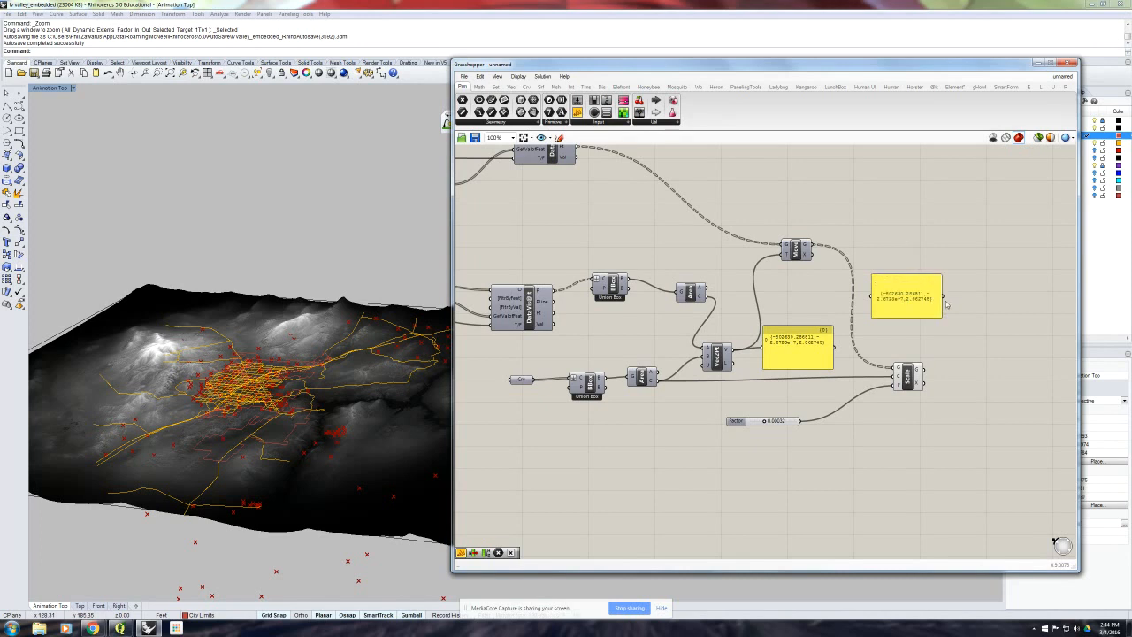
drag(943, 298, 778, 257)
drag(935, 281, 739, 258)
click(810, 324)
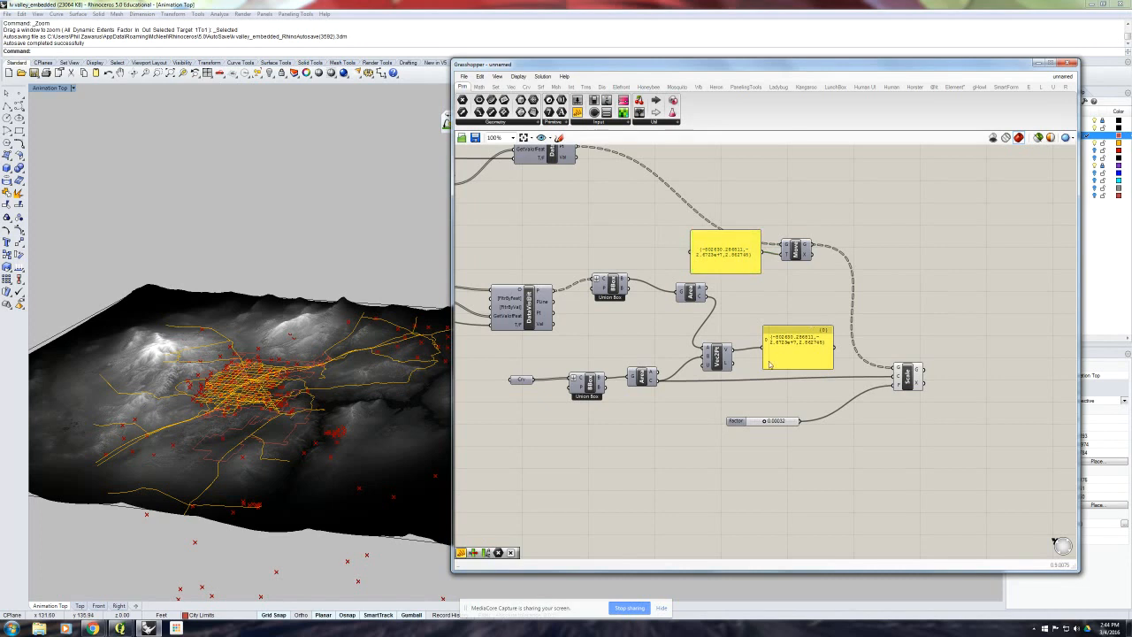
- Rewire the first panel to the centroid output of the lower Area component and copy only its data
drag(657, 381, 708, 355)
drag(790, 351, 704, 466)
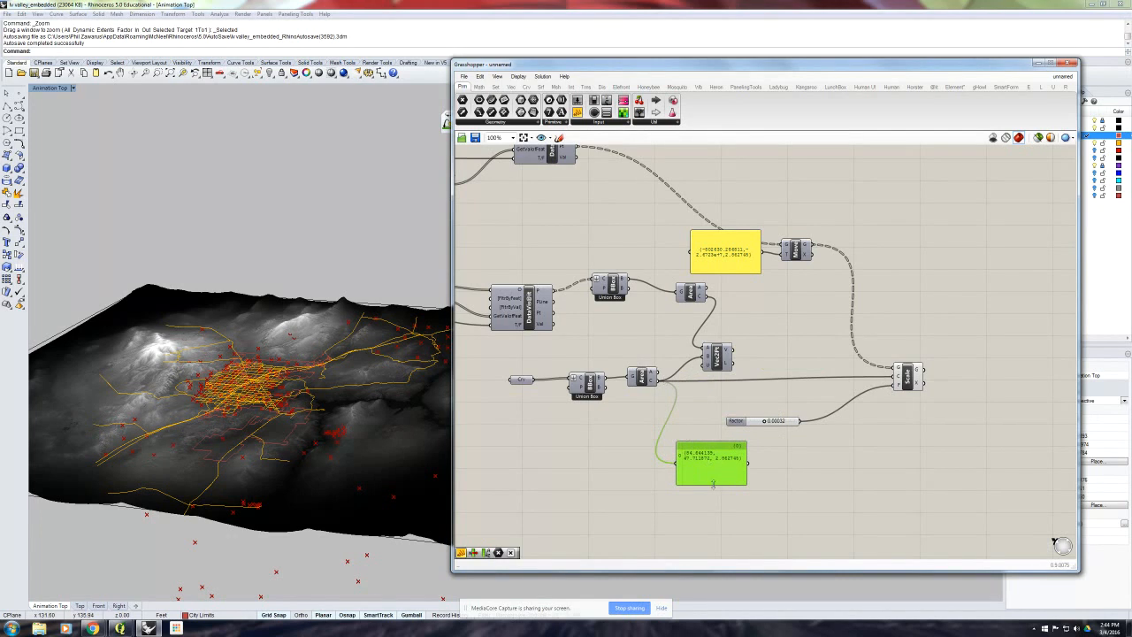
right_click(711, 460)
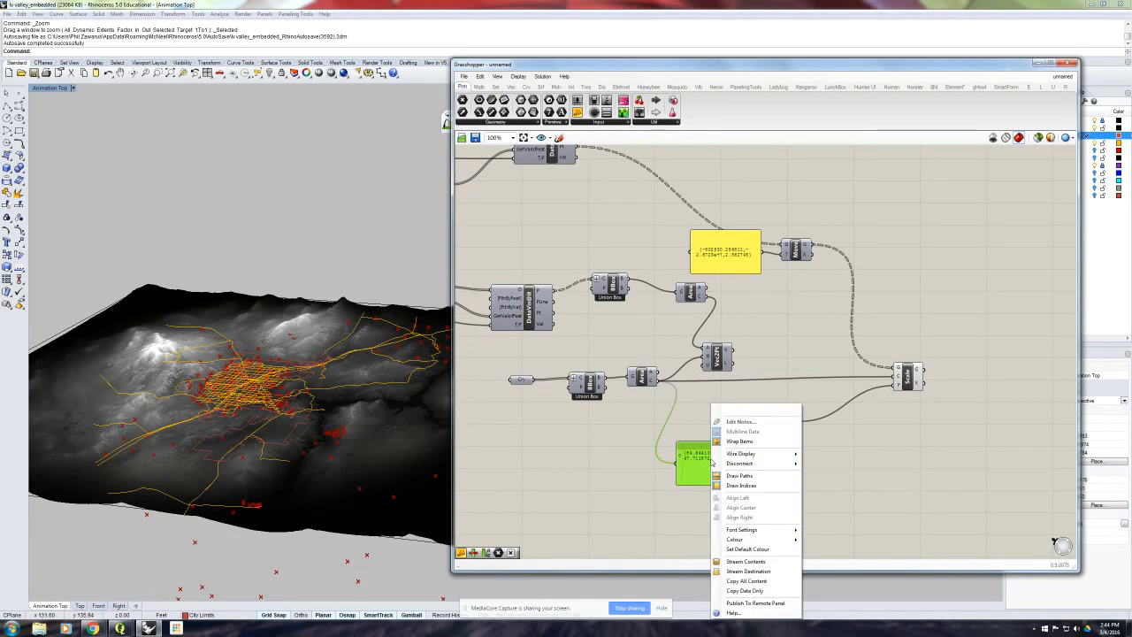
click(759, 593)
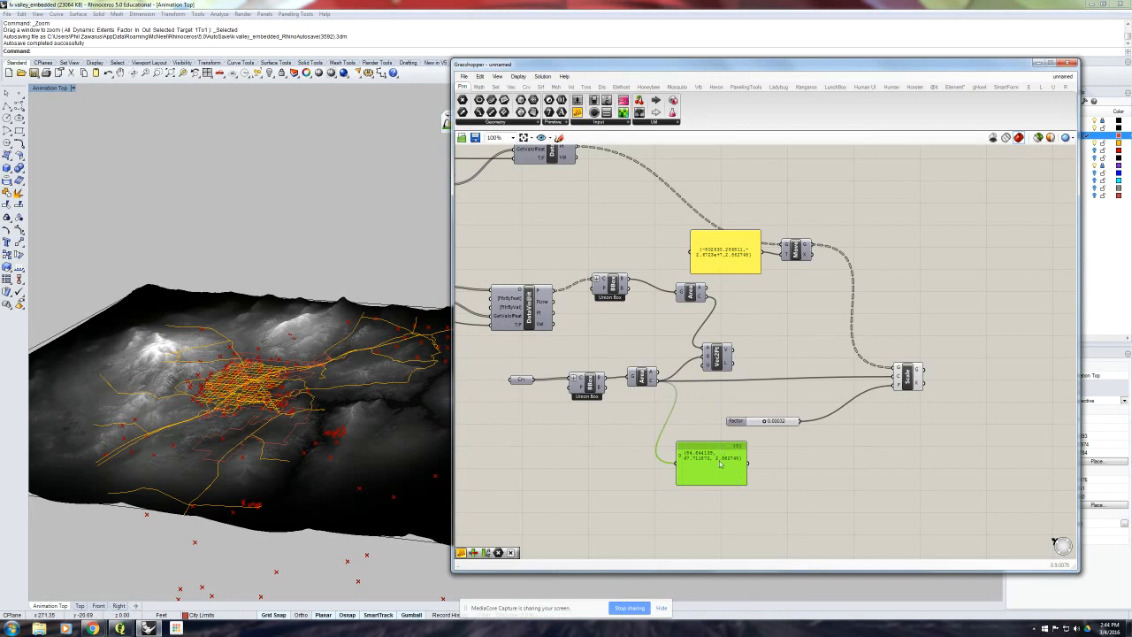
- Paste the copied centroid into a new panel and connect it as the Scale component's center, placing it beside that component
ctrl+drag(659, 382, 860, 462)
double_click(875, 455)
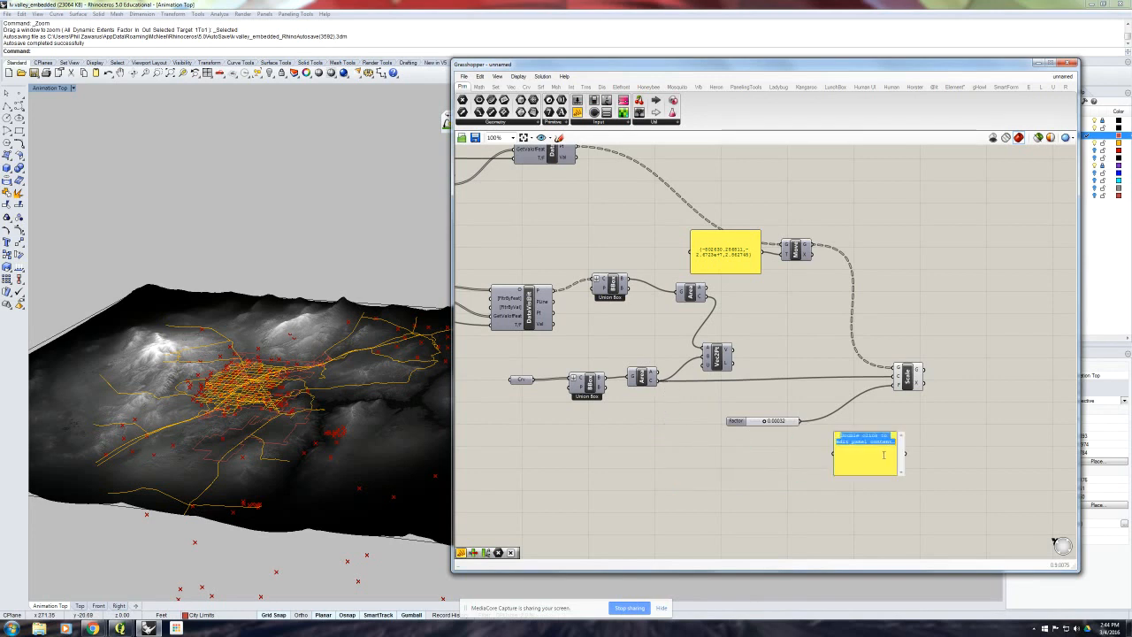
key(ctrl+v)
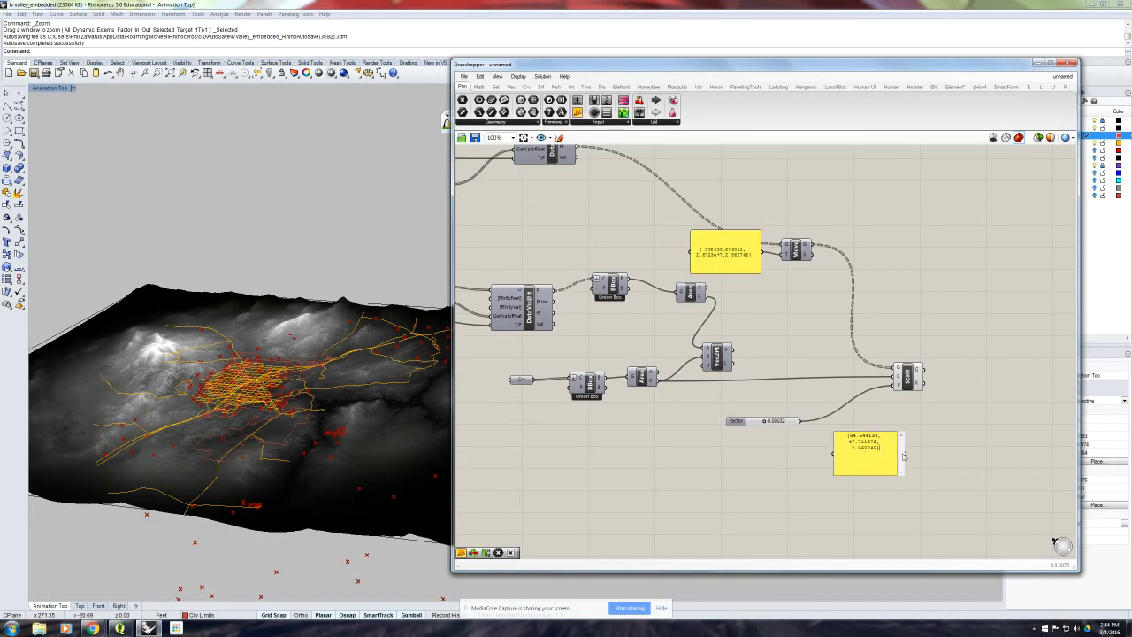
click(904, 455)
drag(904, 454, 895, 382)
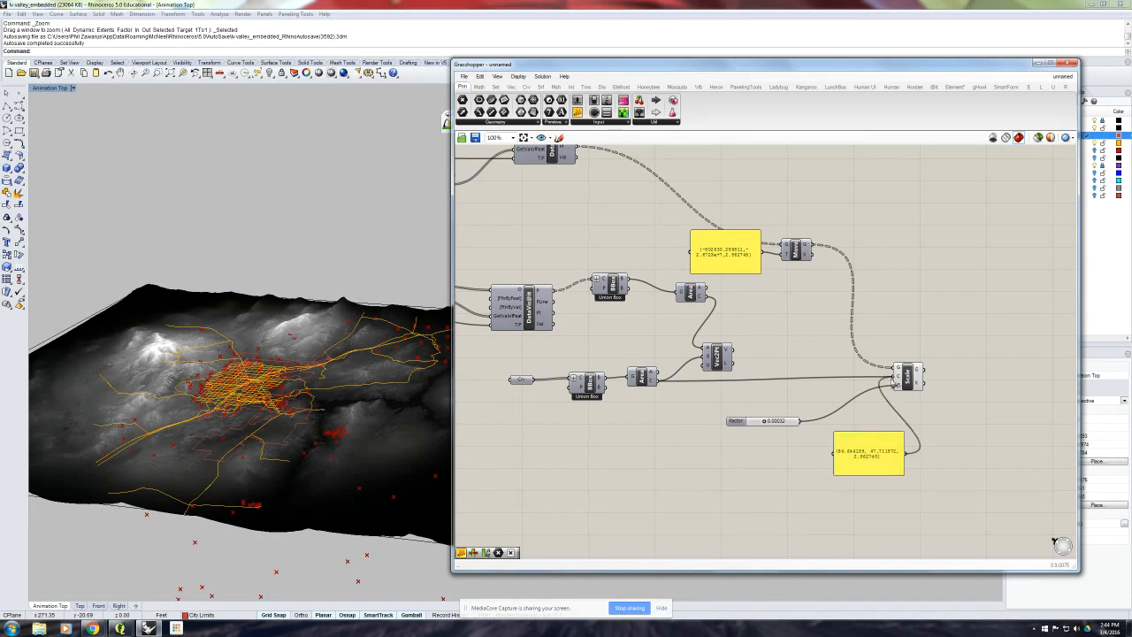
drag(879, 458, 819, 369)
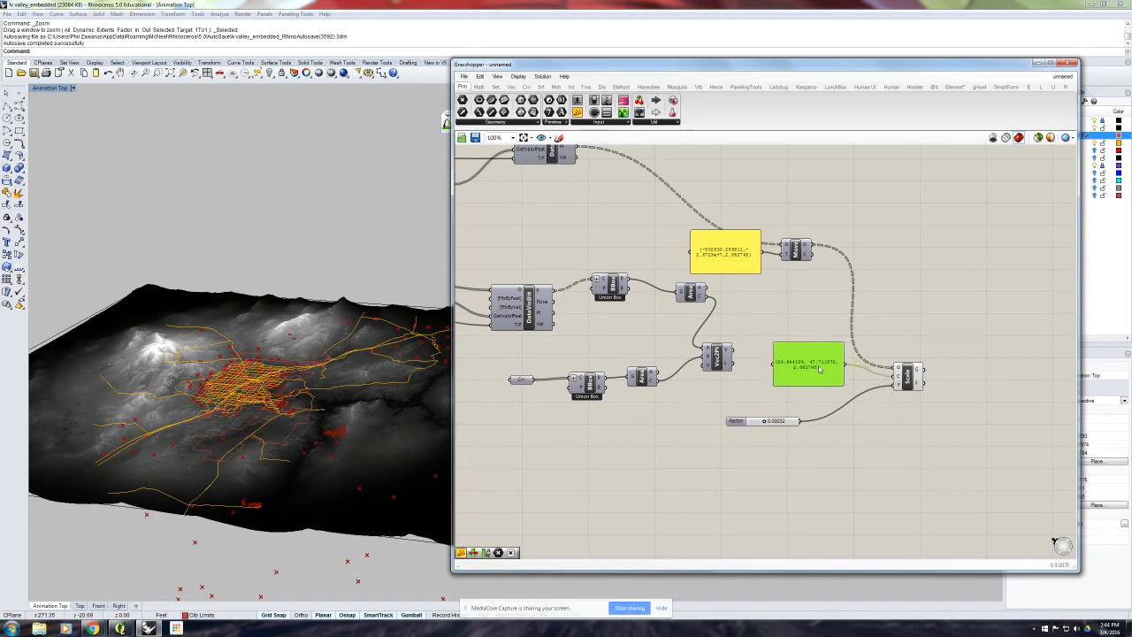
click(855, 408)
- Delete the second import chain together with the bounding box, area and two-point vector components
scroll(829, 404, down, 2)
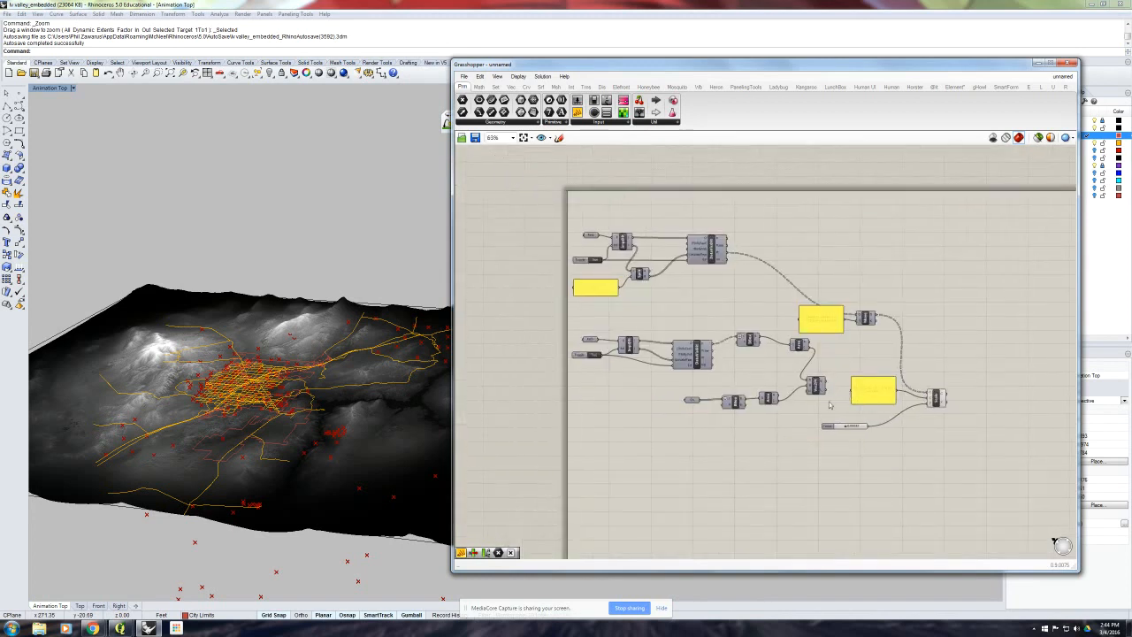
drag(822, 412, 570, 334)
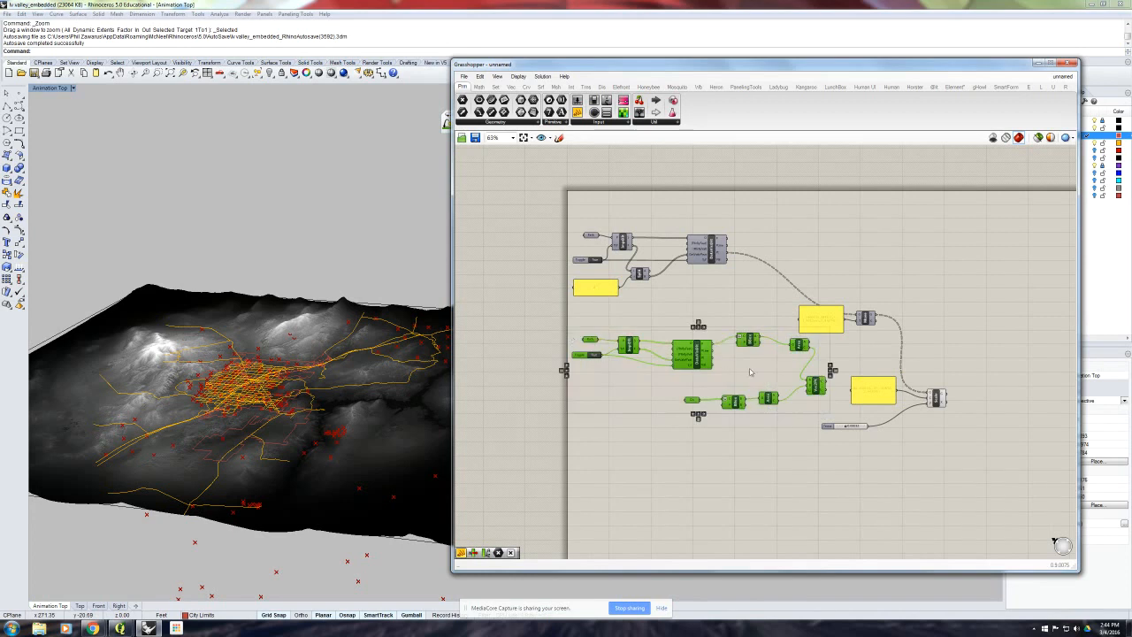
key(Delete)
- Arrange the Move and Scale components, both coordinate panels and the factor slider compactly beside the data component
drag(842, 328, 739, 313)
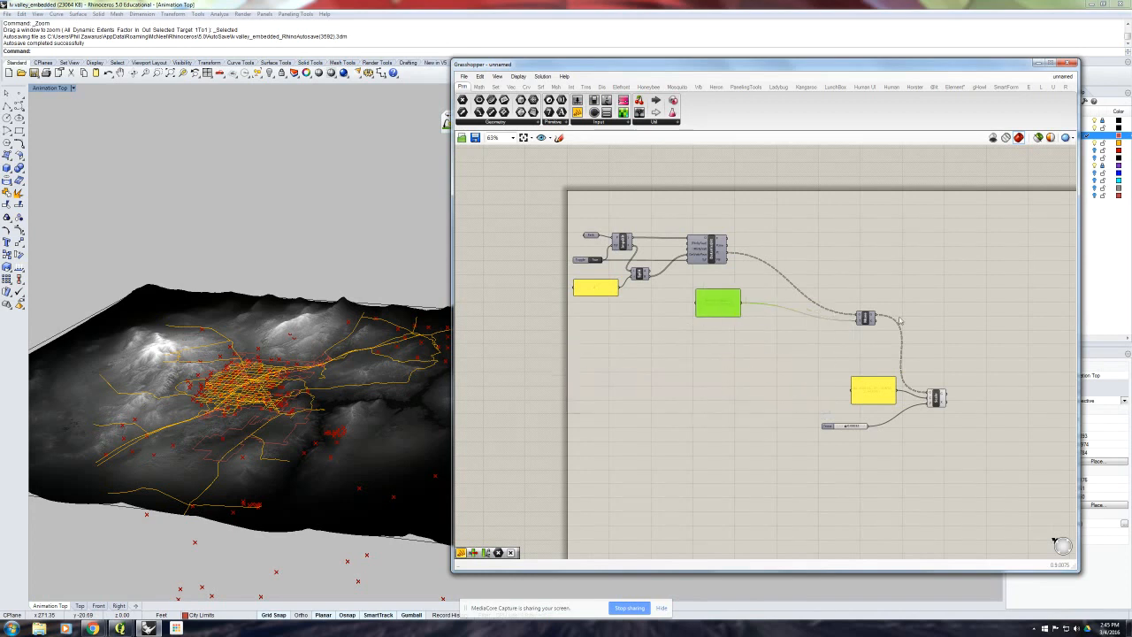
drag(868, 324, 780, 273)
drag(872, 390, 731, 338)
drag(936, 398, 828, 304)
drag(827, 427, 773, 313)
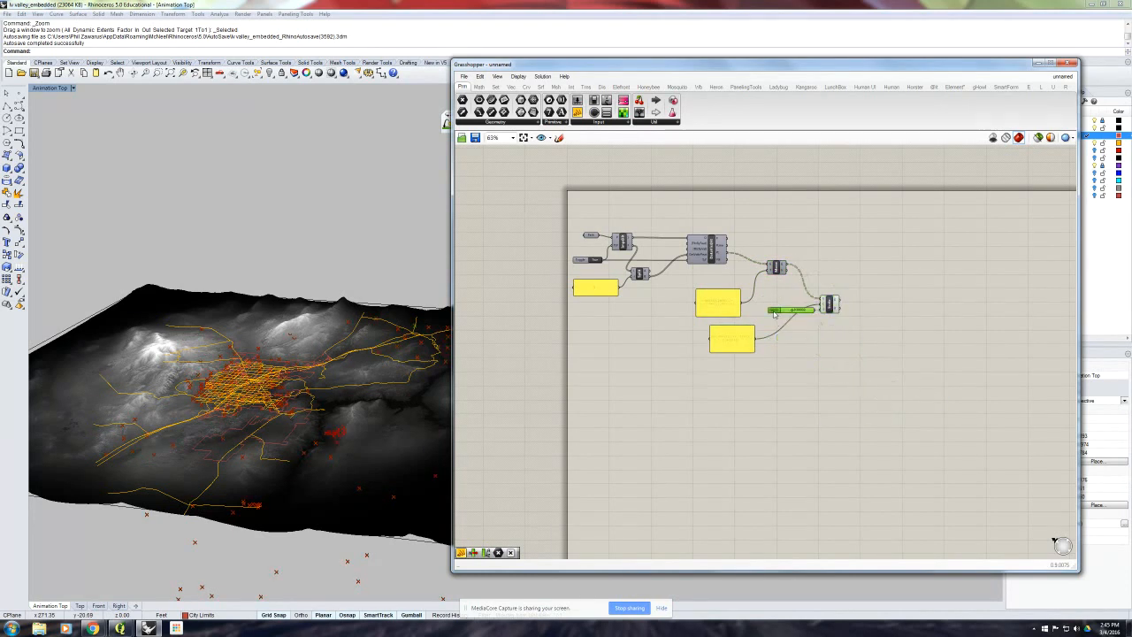
click(807, 343)
scroll(761, 347, up, 1)
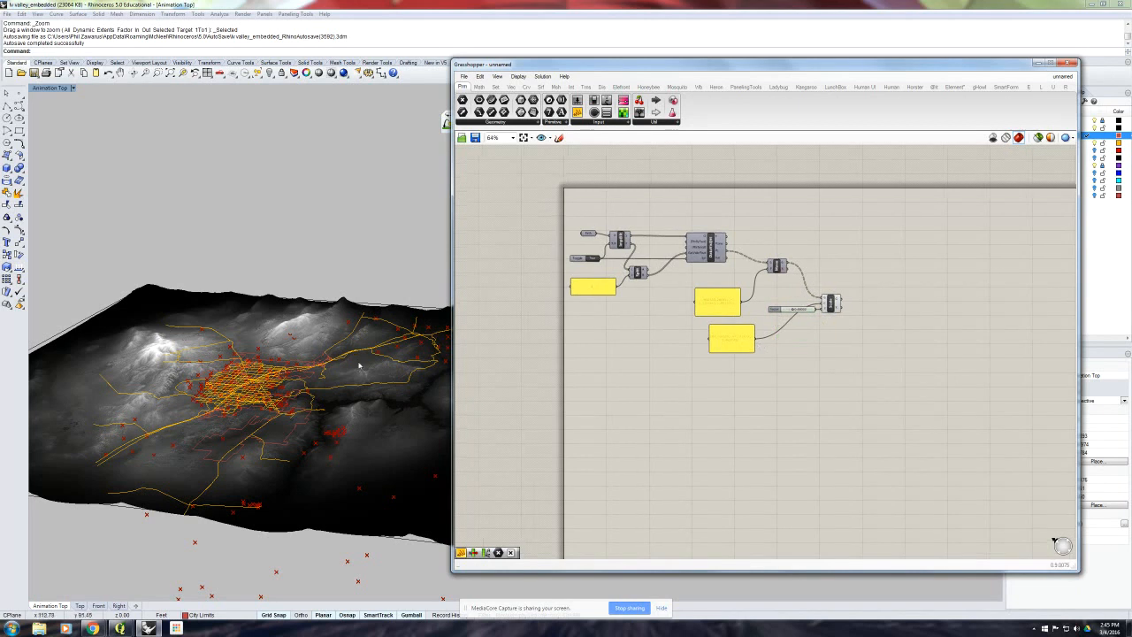
right_drag(359, 361, 330, 351)
scroll(330, 351, up, 3)
scroll(330, 351, down, 2)
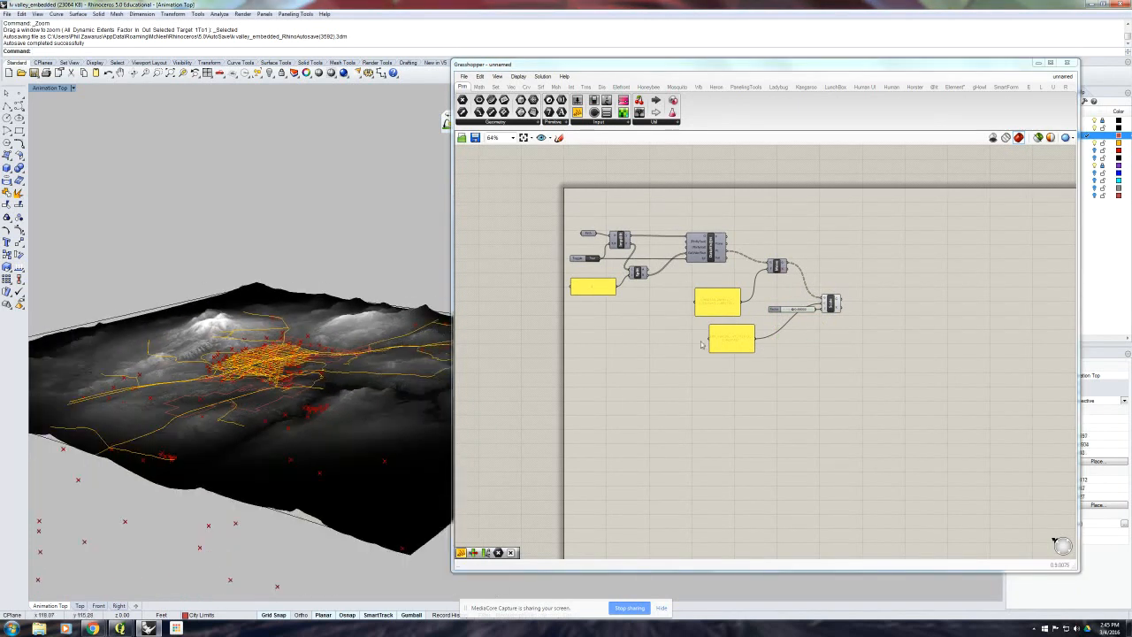
drag(730, 342, 717, 336)
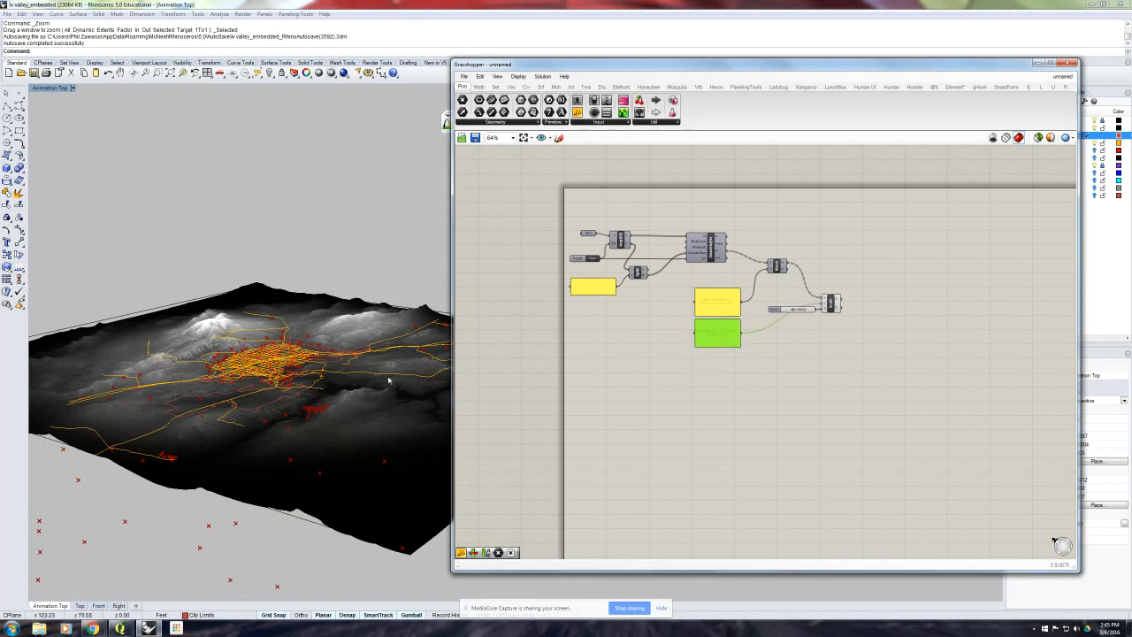
scroll(395, 391, up, 2)
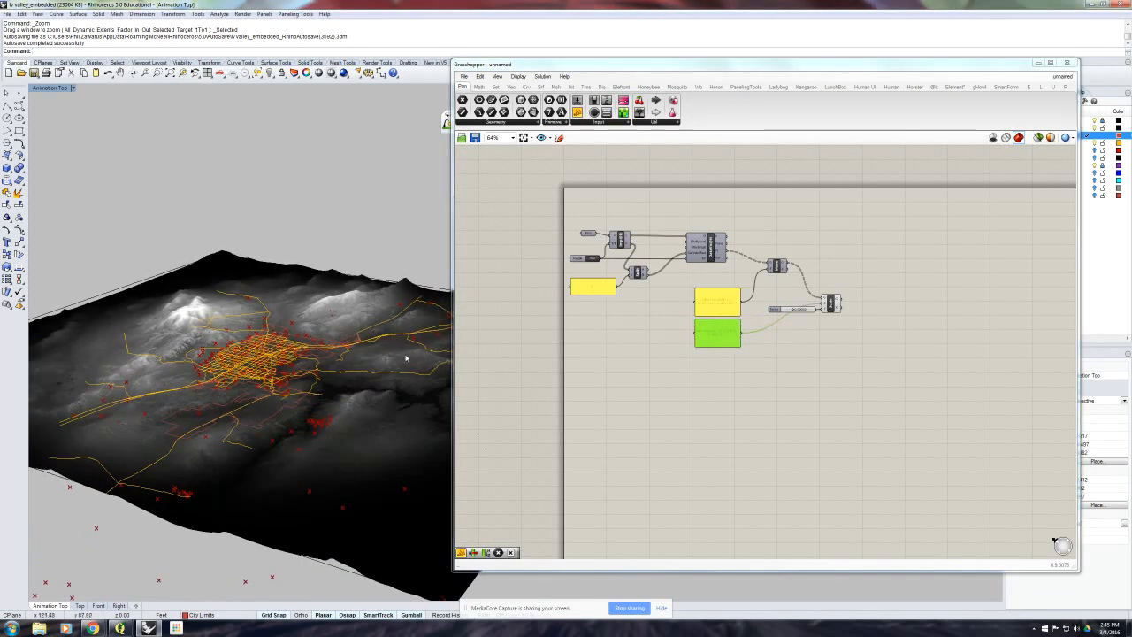
right_drag(267, 381, 272, 288)
scroll(271, 378, up, 3)
scroll(273, 375, down, 3)
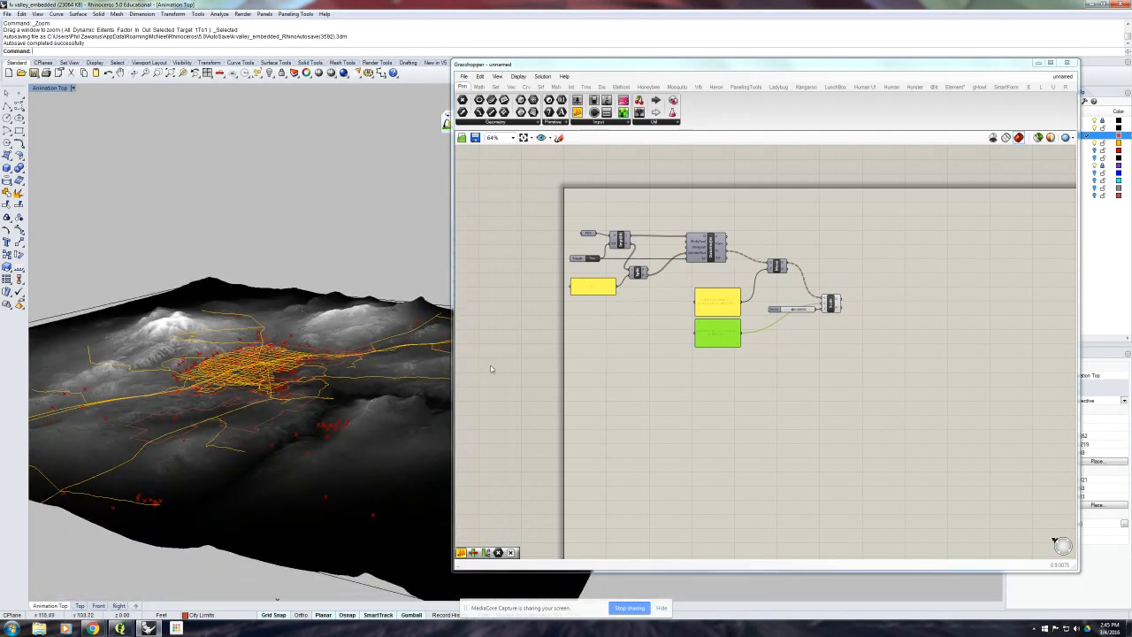
- Add a second Move component after Scale and connect the scaled geometry to its geometry input
right_drag(801, 353, 777, 370)
scroll(785, 360, up, 1)
scroll(786, 359, up, 2)
click(790, 359)
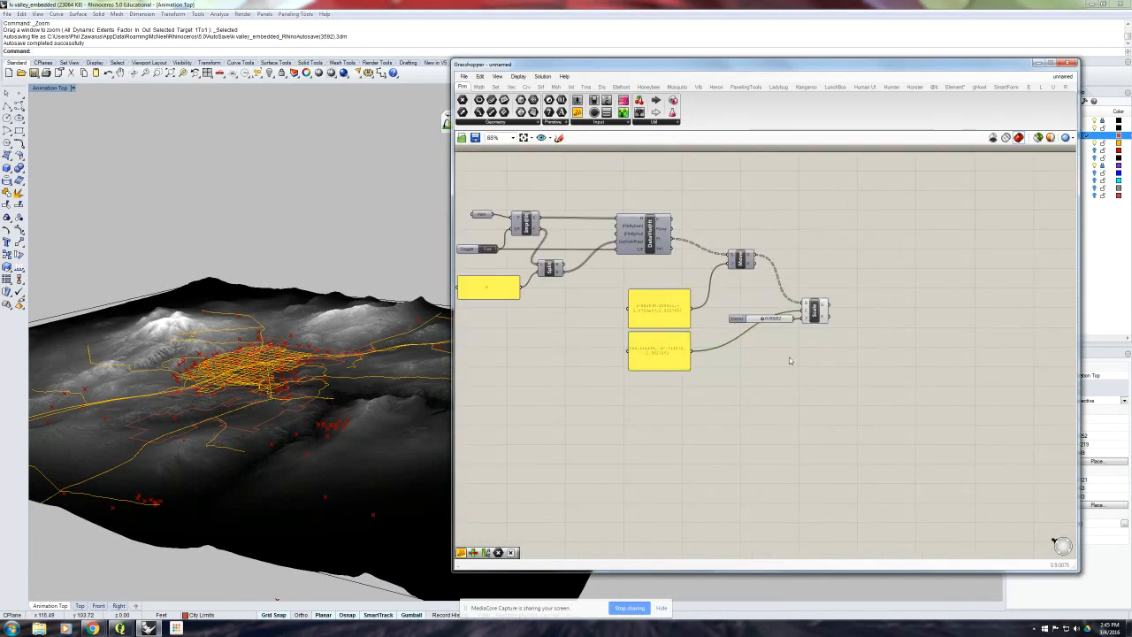
right_drag(849, 355, 782, 362)
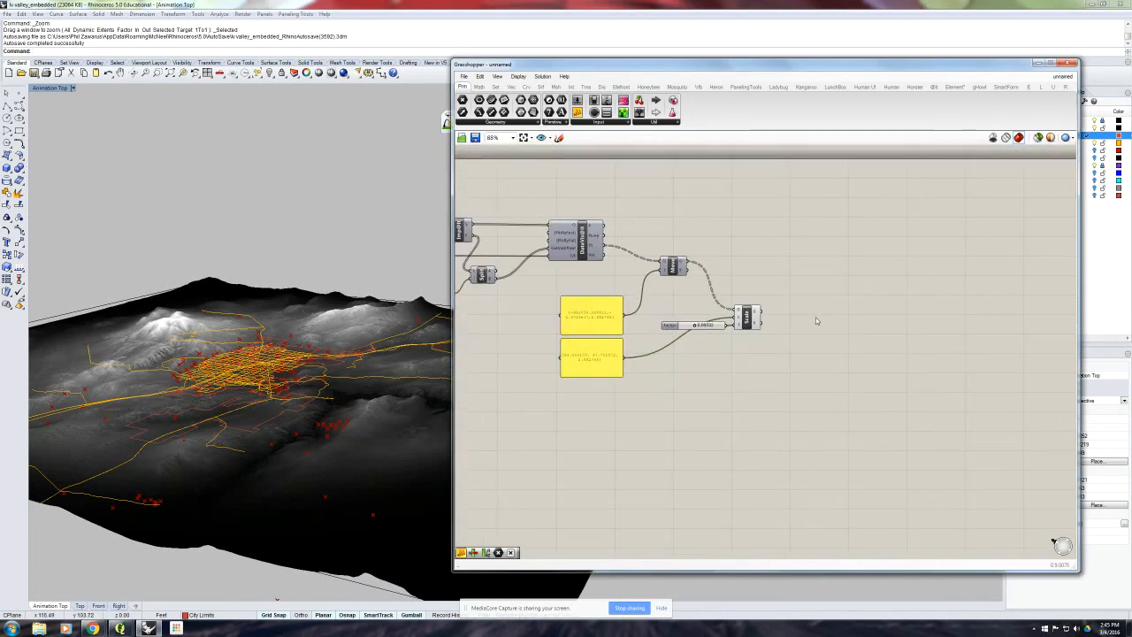
double_click(815, 321)
text(move)
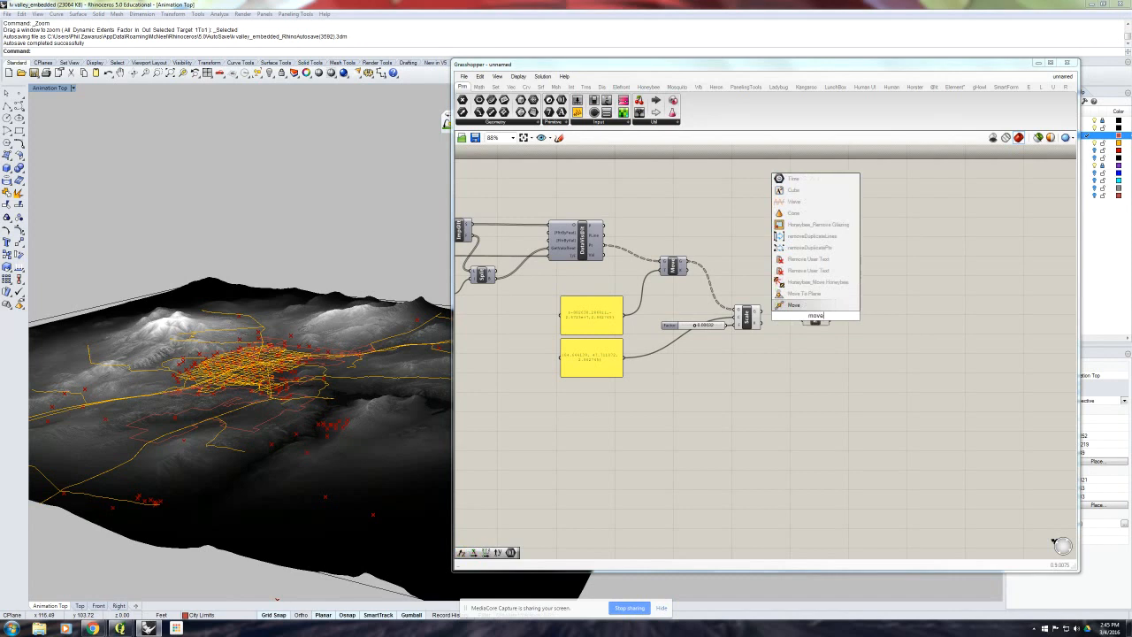
key(Return)
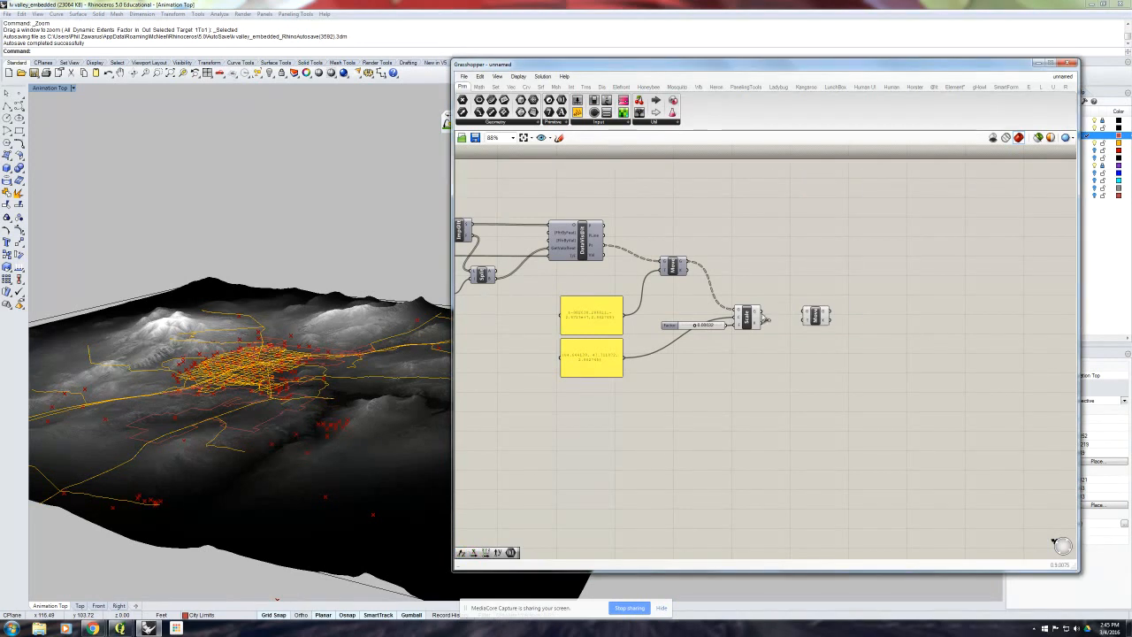
drag(766, 319, 846, 325)
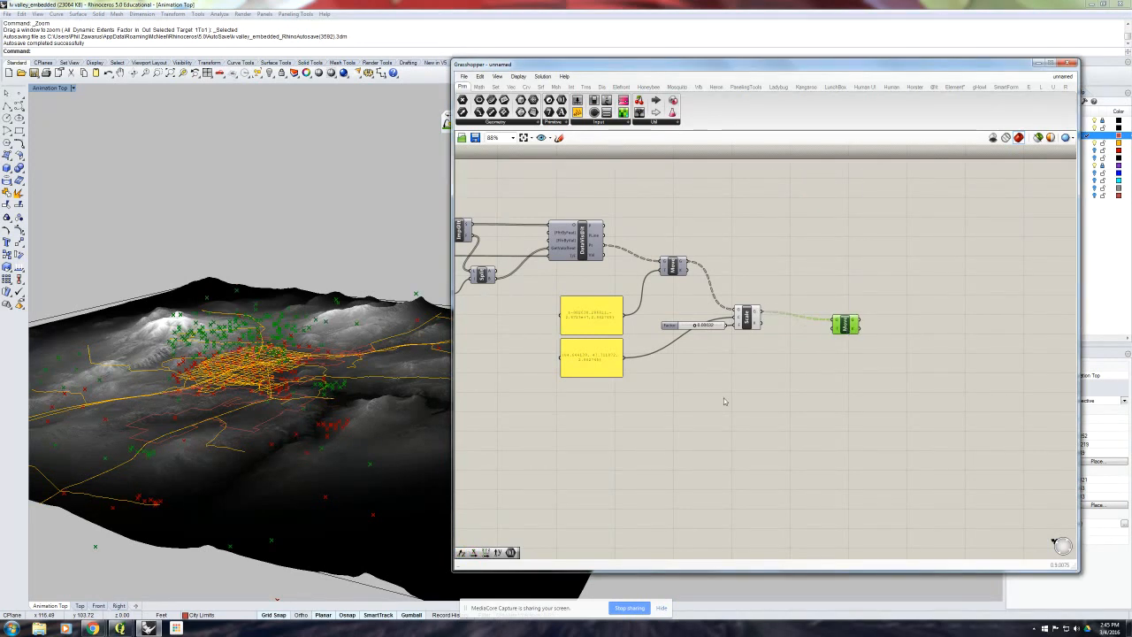
- Add a Unit Z vector and connect it to the new Move component's T input
right_drag(414, 412, 413, 388)
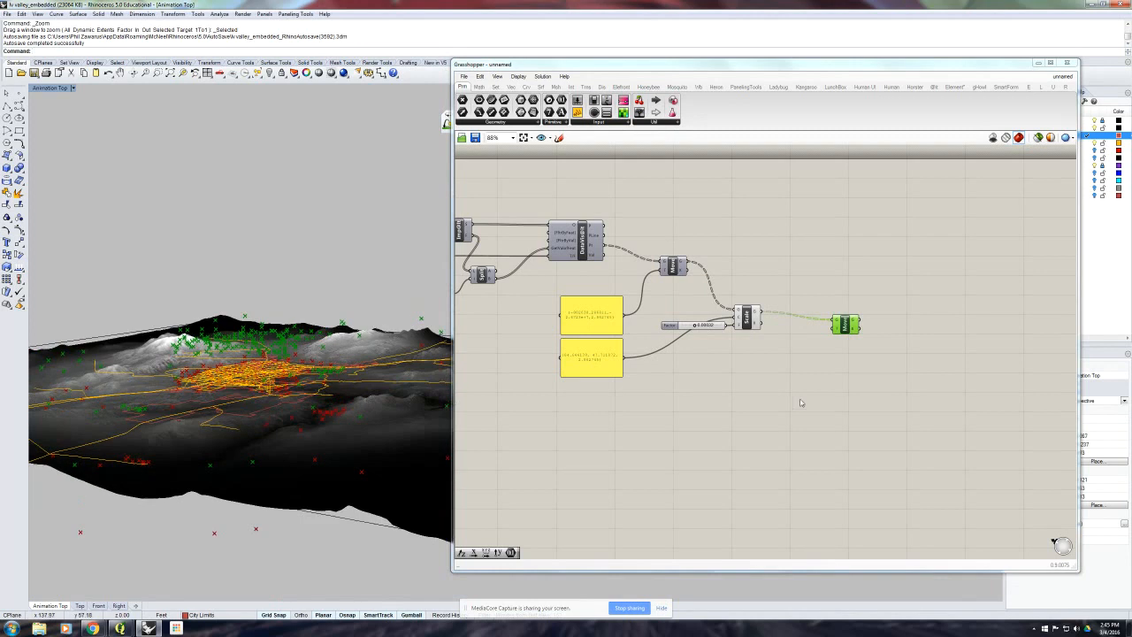
double_click(798, 351)
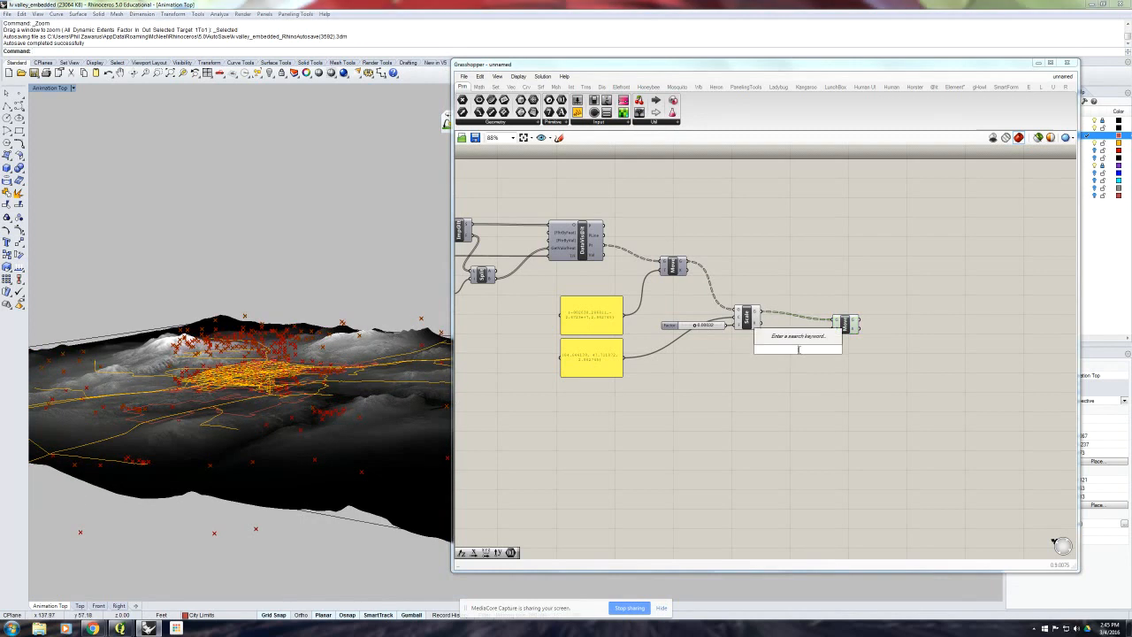
text(z)
key(Return)
drag(810, 350, 833, 330)
- Add a number slider with value 30 and connect it to the Unit Z vector's factor input
double_click(710, 361)
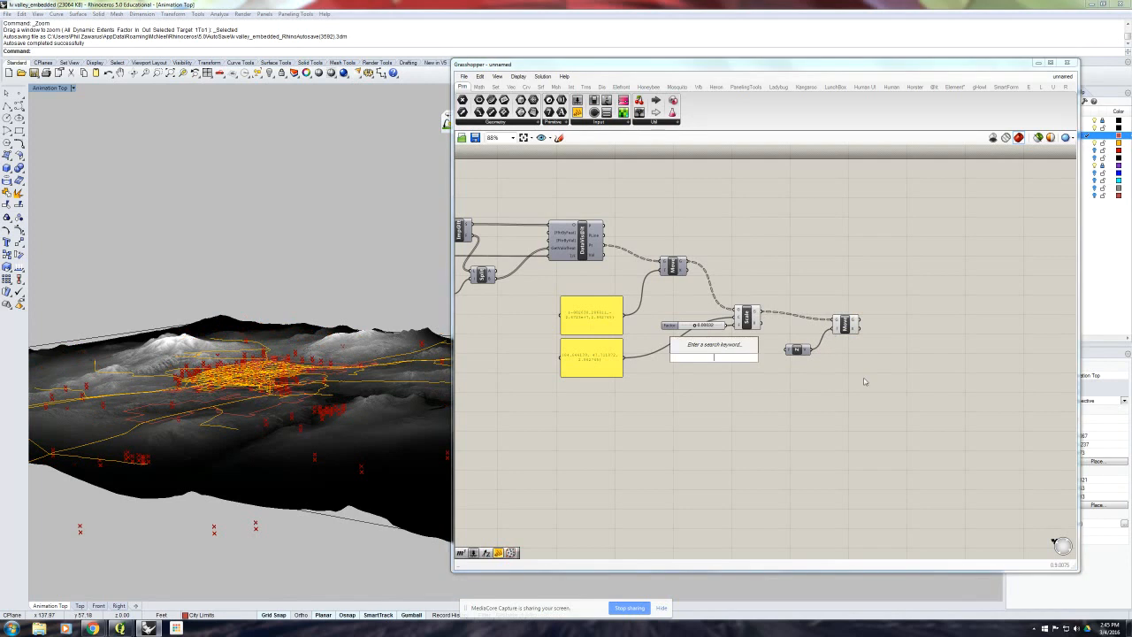
text(15)
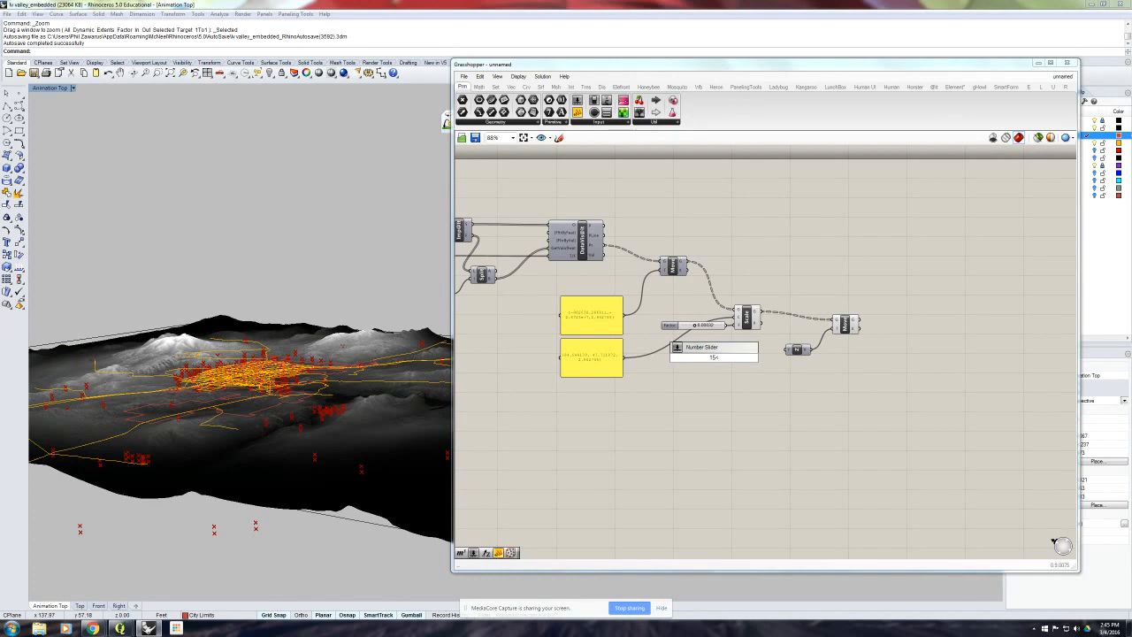
text(<30<45)
key(Return)
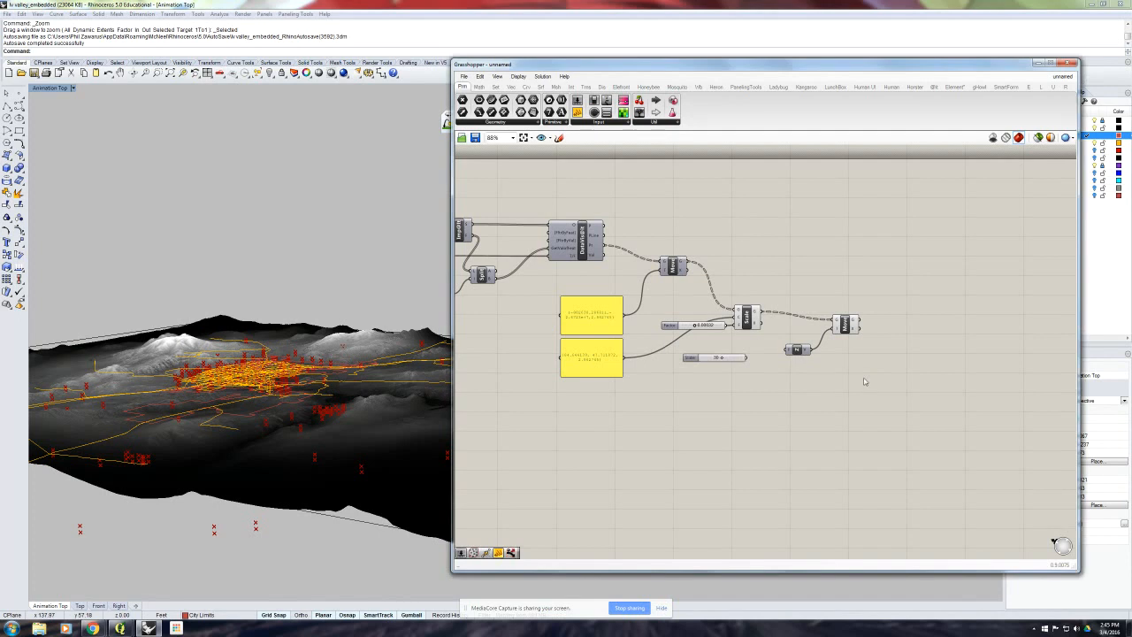
drag(746, 358, 786, 352)
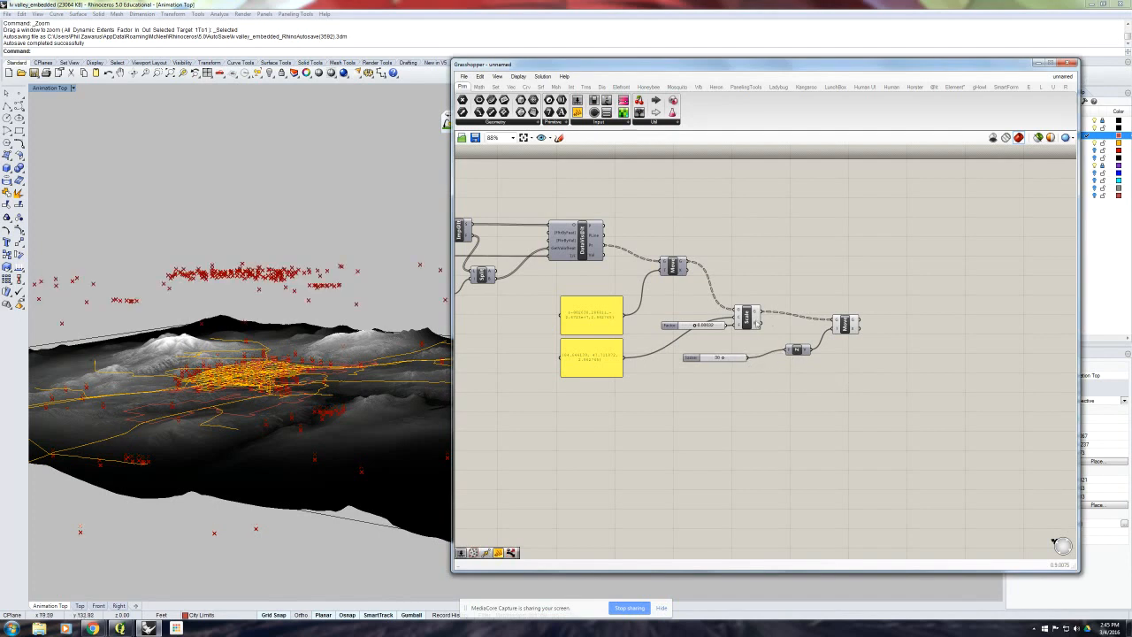
- Turn off the viewport preview of the Scale component
click(747, 318)
middle_click(751, 320)
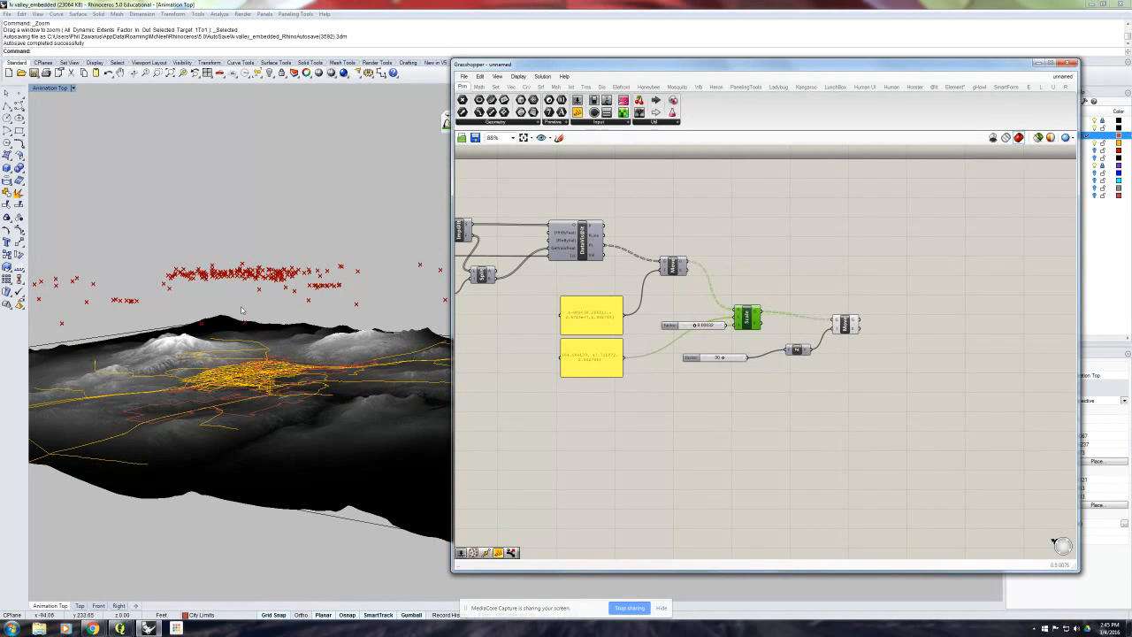
mouse_move(241, 310)
right_down()
mouse_move(239, 327)
mouse_move(250, 306)
mouse_move(238, 319)
right_up()
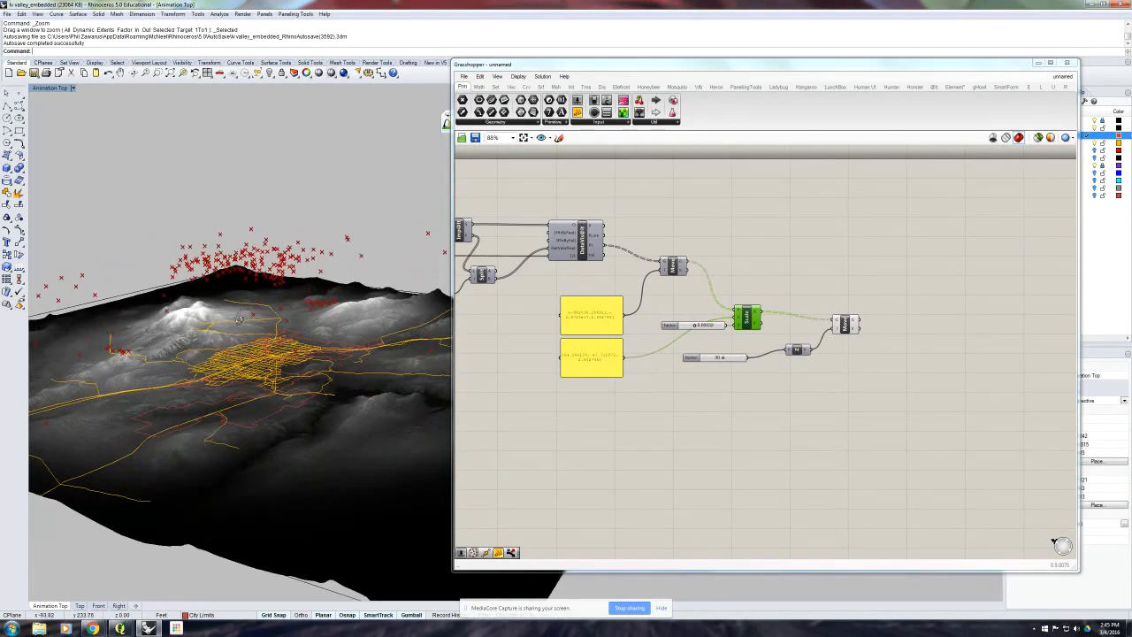
- Set the Unit Z factor slider to 35 and check the height of the points above the terrain
click(723, 358)
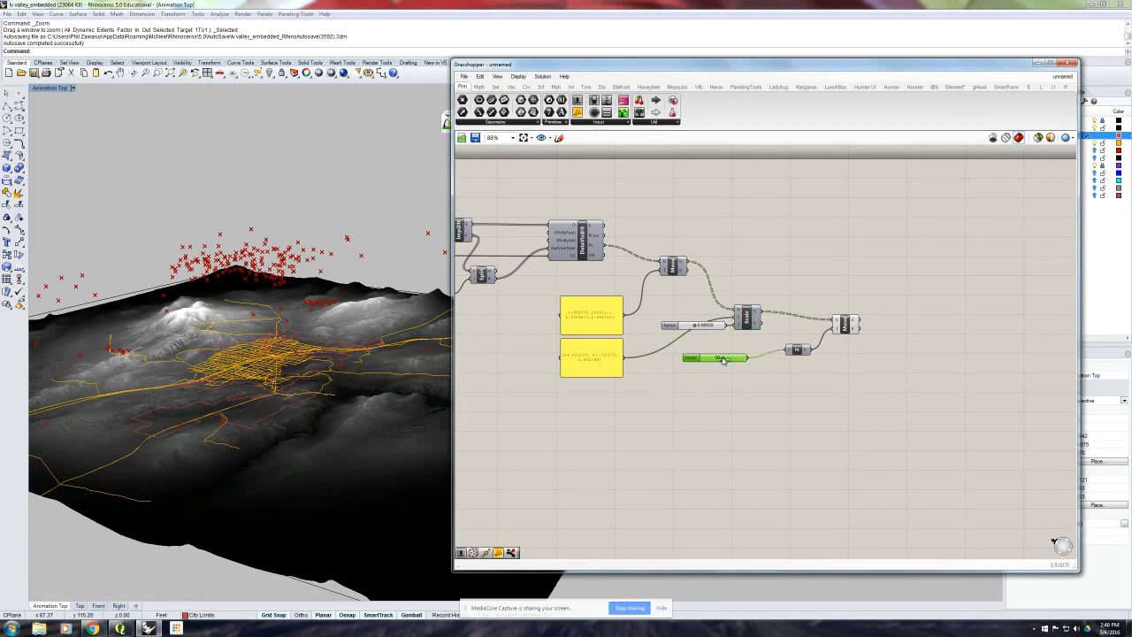
drag(727, 362, 731, 363)
right_drag(354, 376, 296, 286)
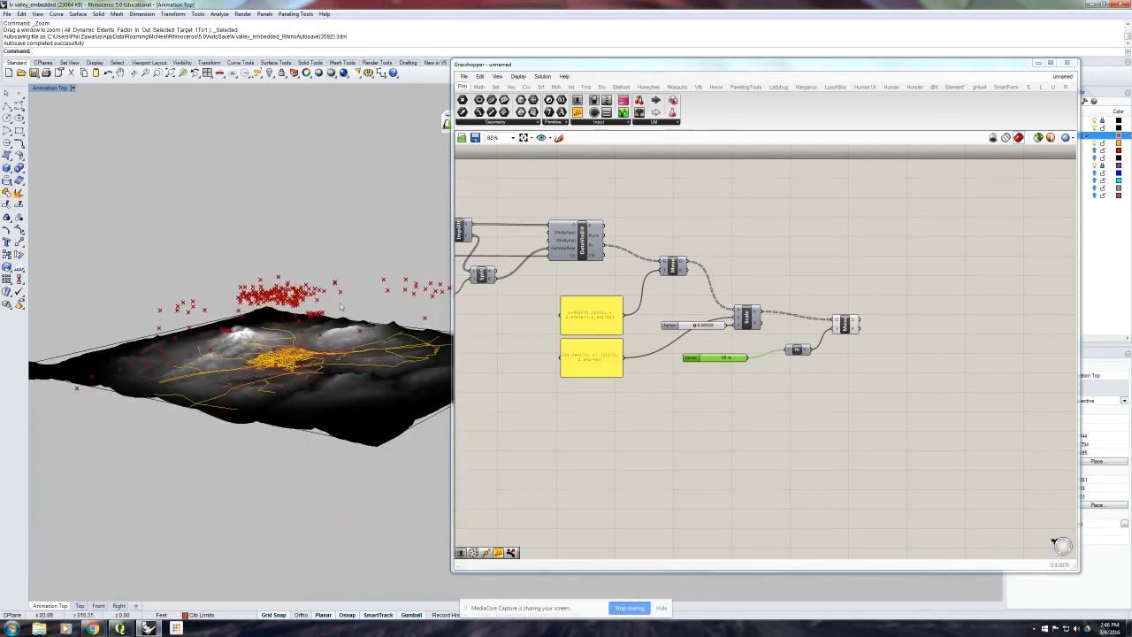
click(966, 406)
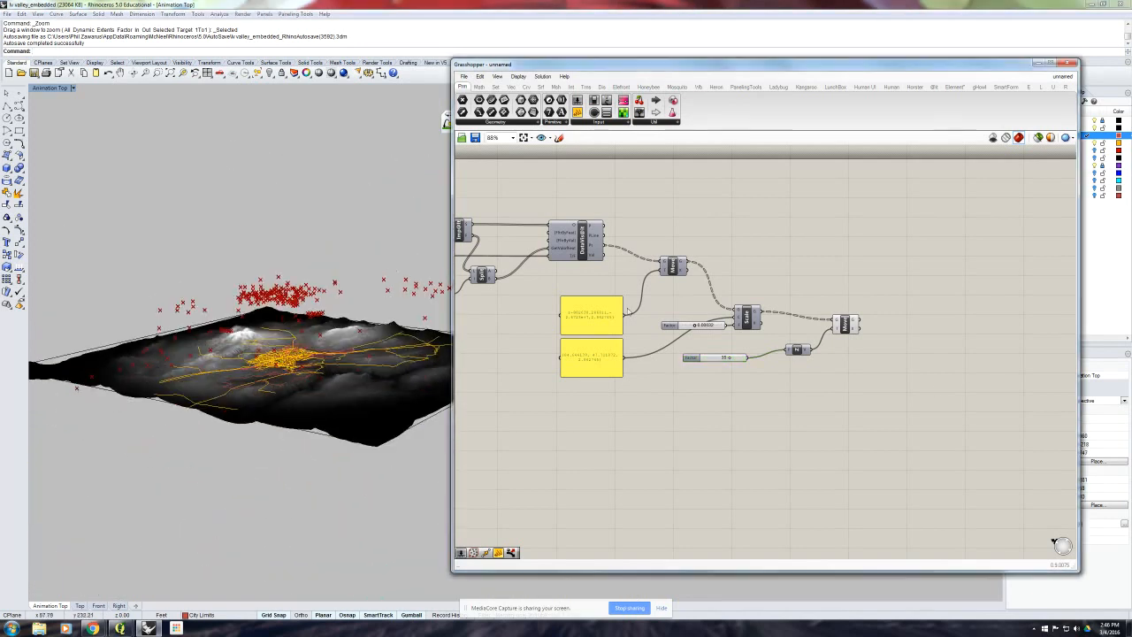
right_drag(346, 292, 347, 304)
- Add a panel, connect the DataVis@it Val output to it, and place it below the Scale component
right_drag(616, 286, 662, 289)
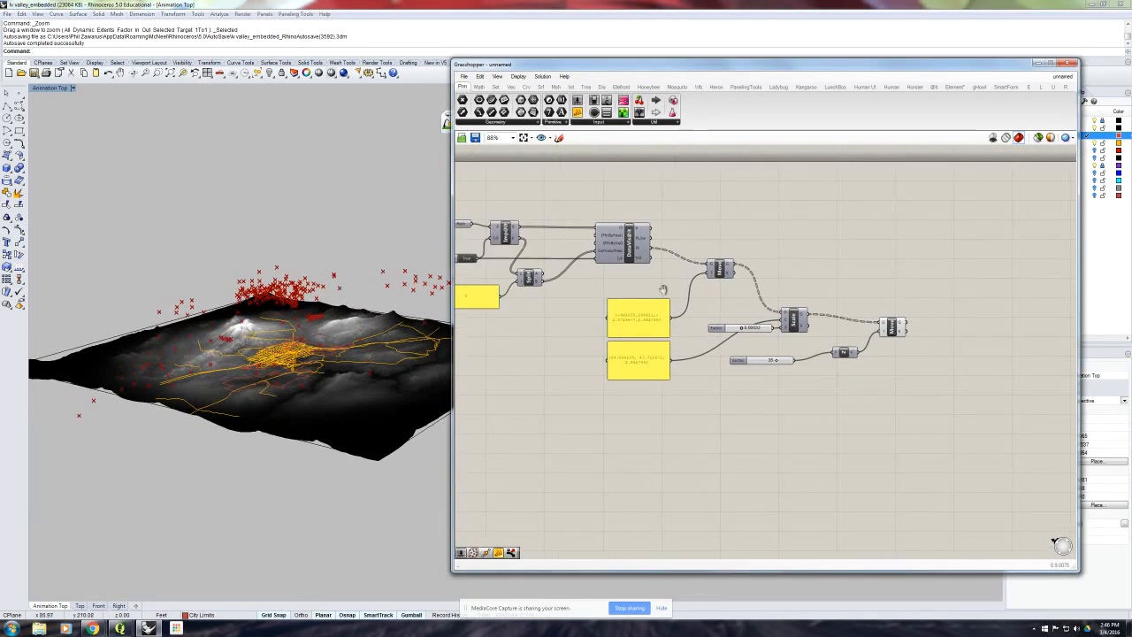
drag(577, 112, 797, 231)
drag(651, 256, 787, 357)
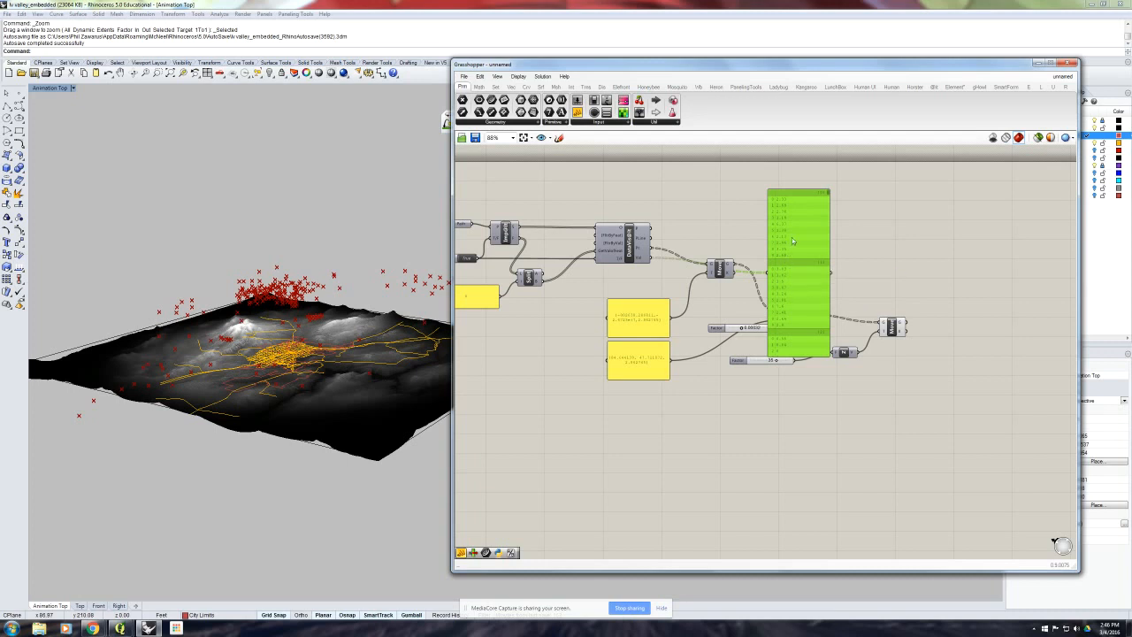
right_drag(221, 292, 292, 286)
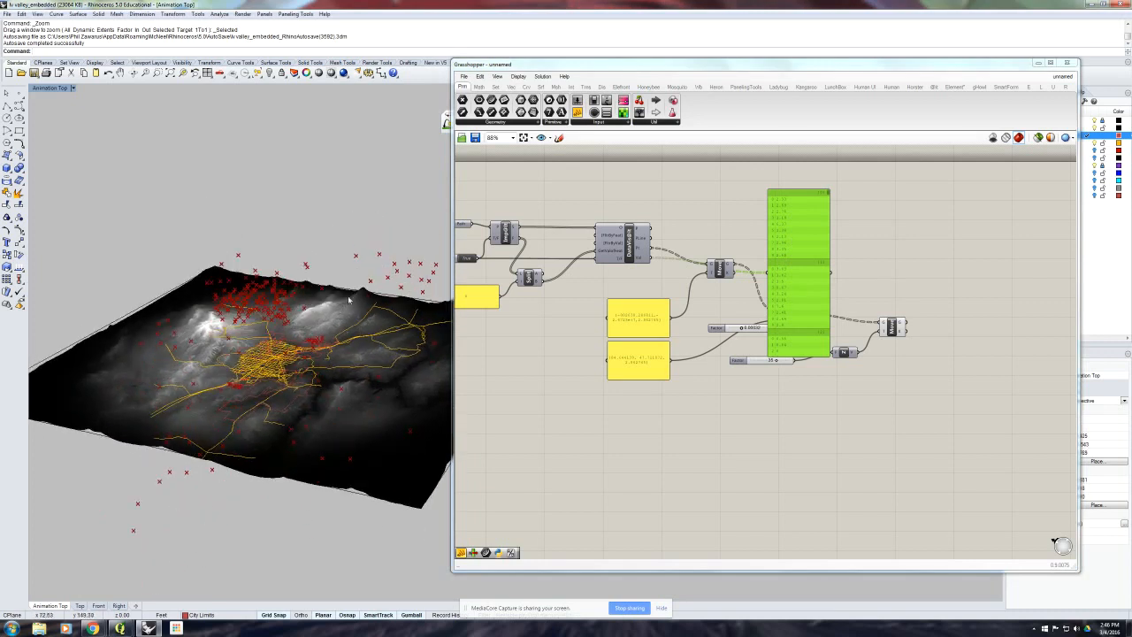
mouse_move(790, 272)
right_down()
mouse_move(783, 288)
mouse_move(790, 263)
right_up()
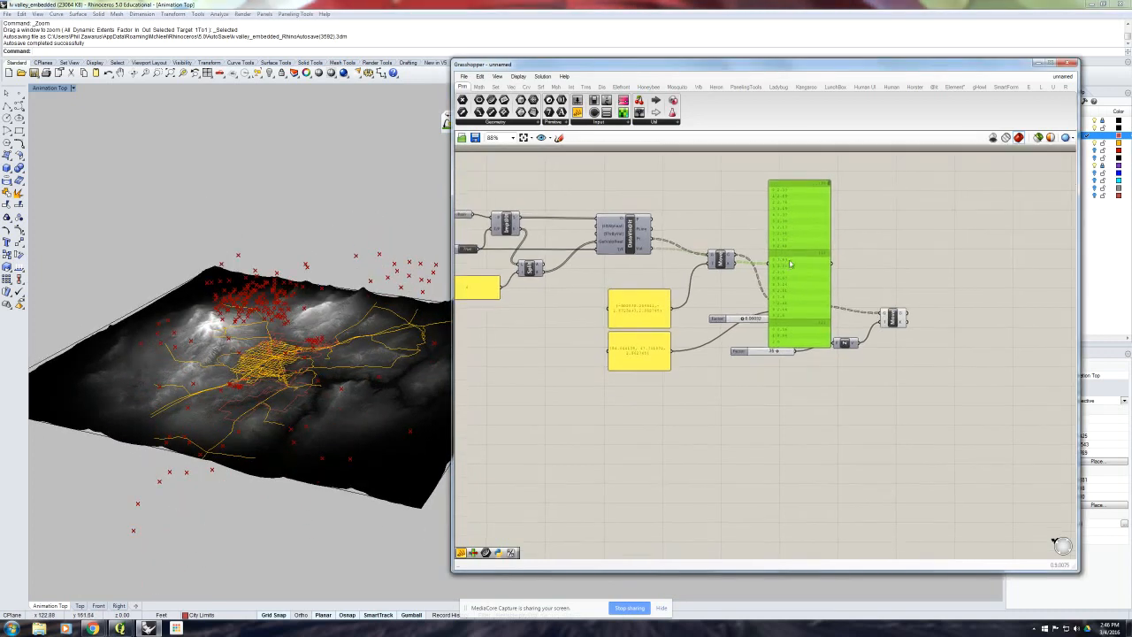
drag(789, 264, 802, 417)
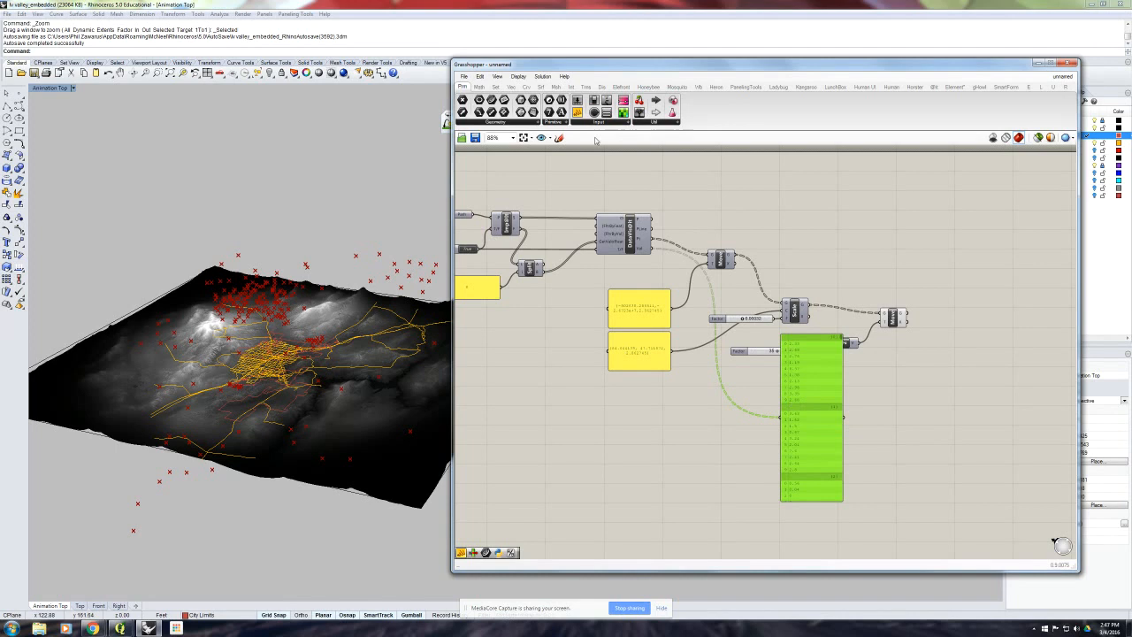
- Add a List Item component and connect the DataVis@it Val output to its list input
click(495, 85)
click(461, 99)
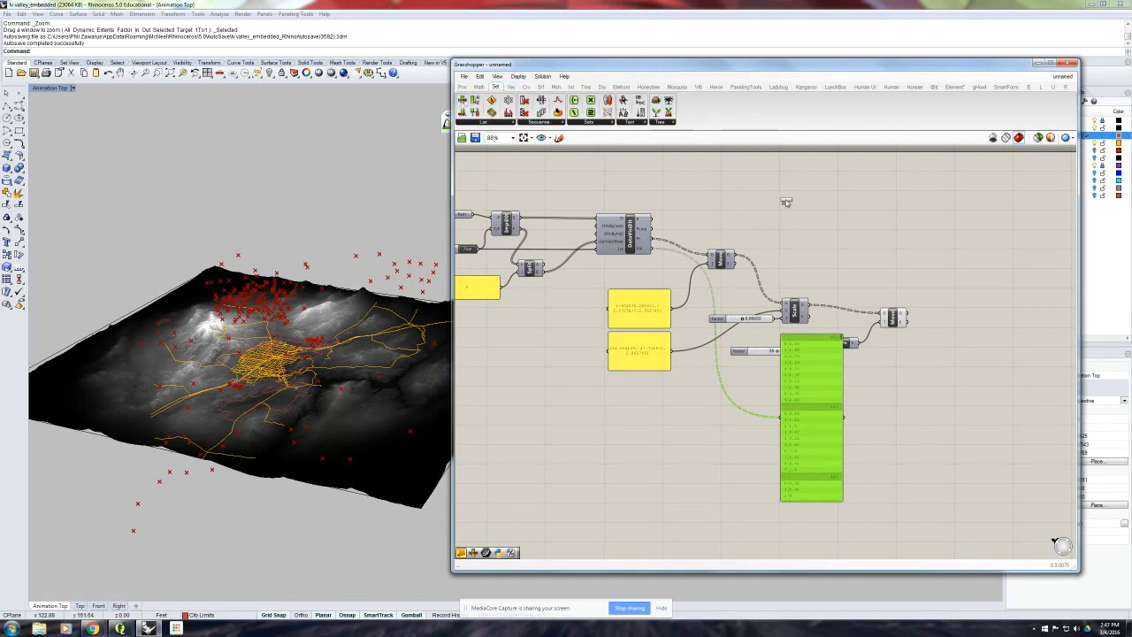
click(786, 196)
drag(653, 250, 774, 191)
- Add a 0 to 3 number slider as the List Item's index and place both below the value panel
double_click(741, 221)
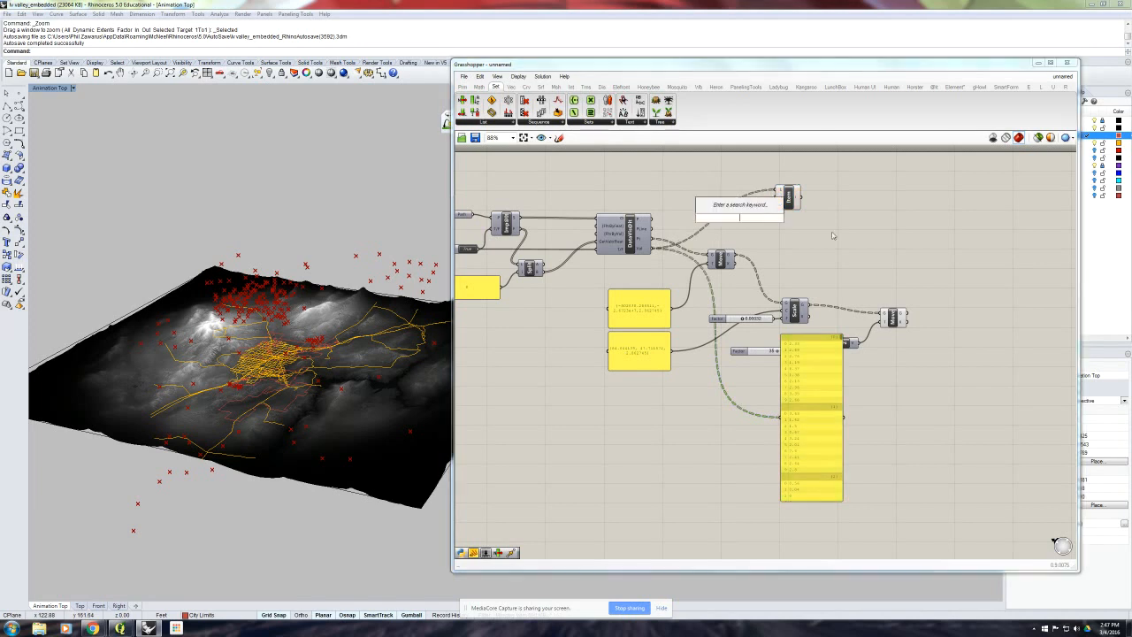
text(0<)
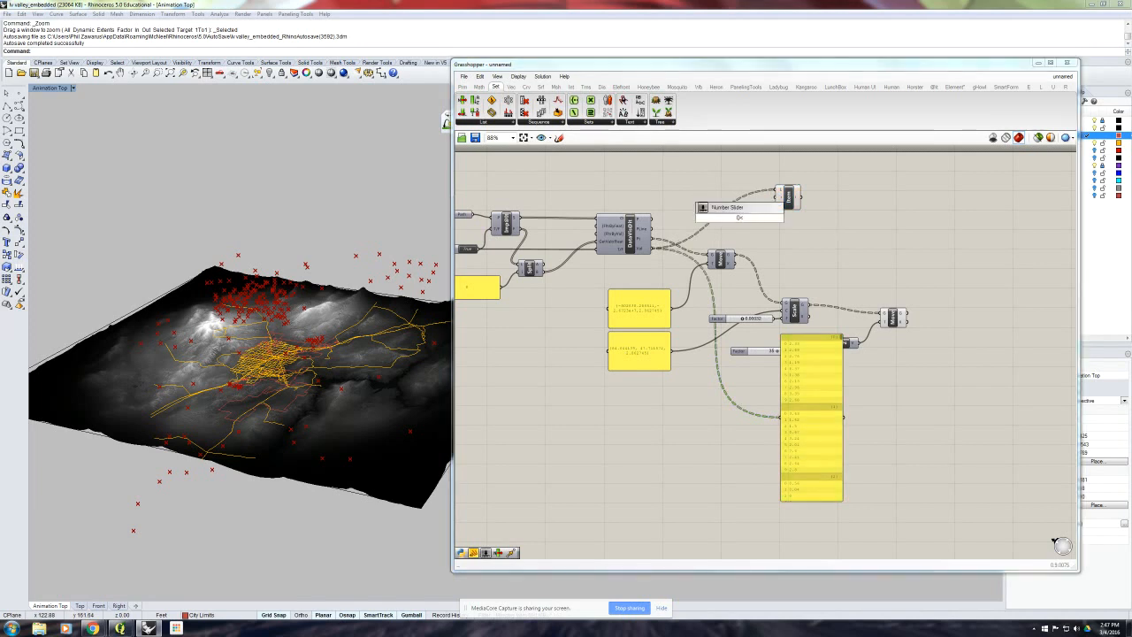
text(3)
key(Return)
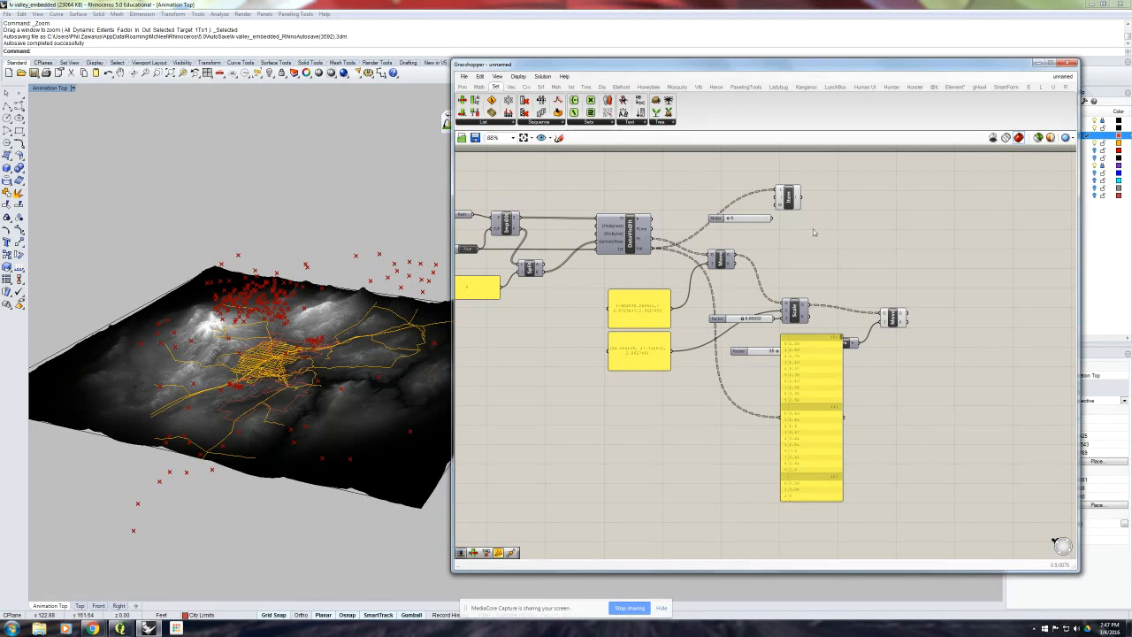
drag(741, 220, 775, 200)
drag(822, 244, 699, 181)
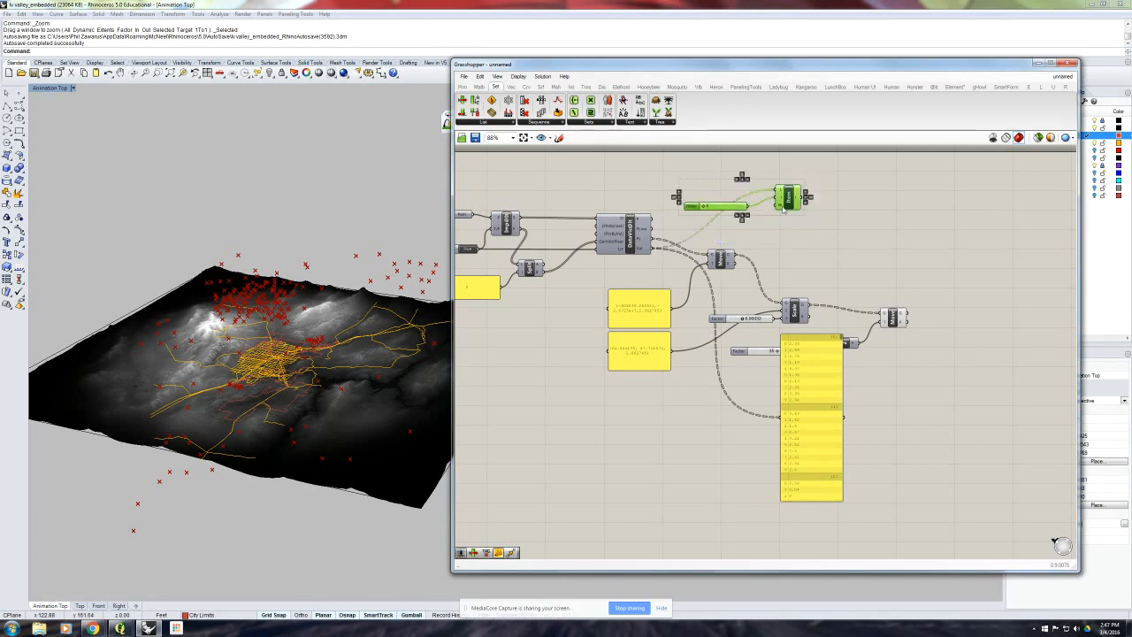
drag(786, 205, 798, 546)
right_drag(835, 486, 801, 416)
click(921, 439)
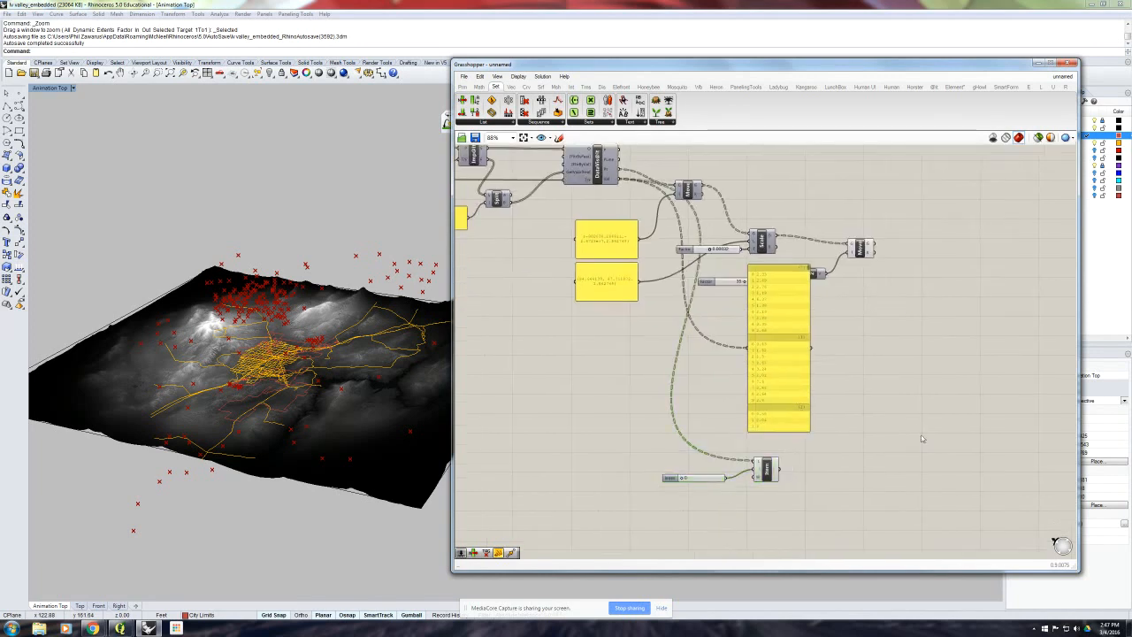
- Duplicate the value panel beside List Item and connect the List Item output to the copy
click(790, 381)
key(ctrl+c)
key(ctrl+v)
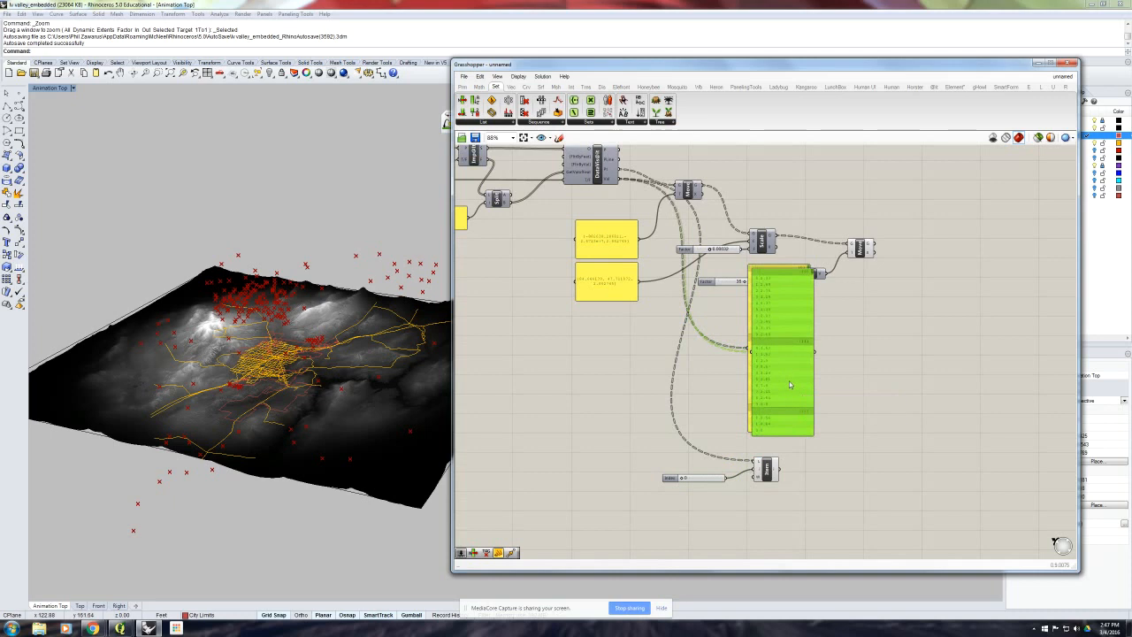
drag(790, 381, 847, 547)
right_drag(851, 482, 843, 424)
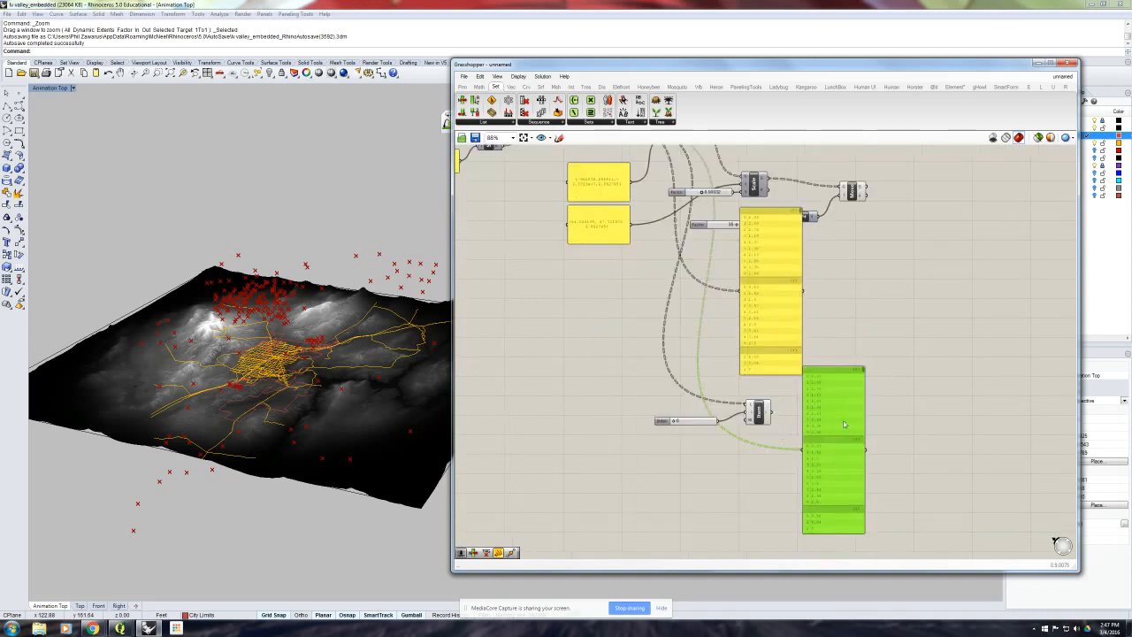
drag(775, 416, 808, 455)
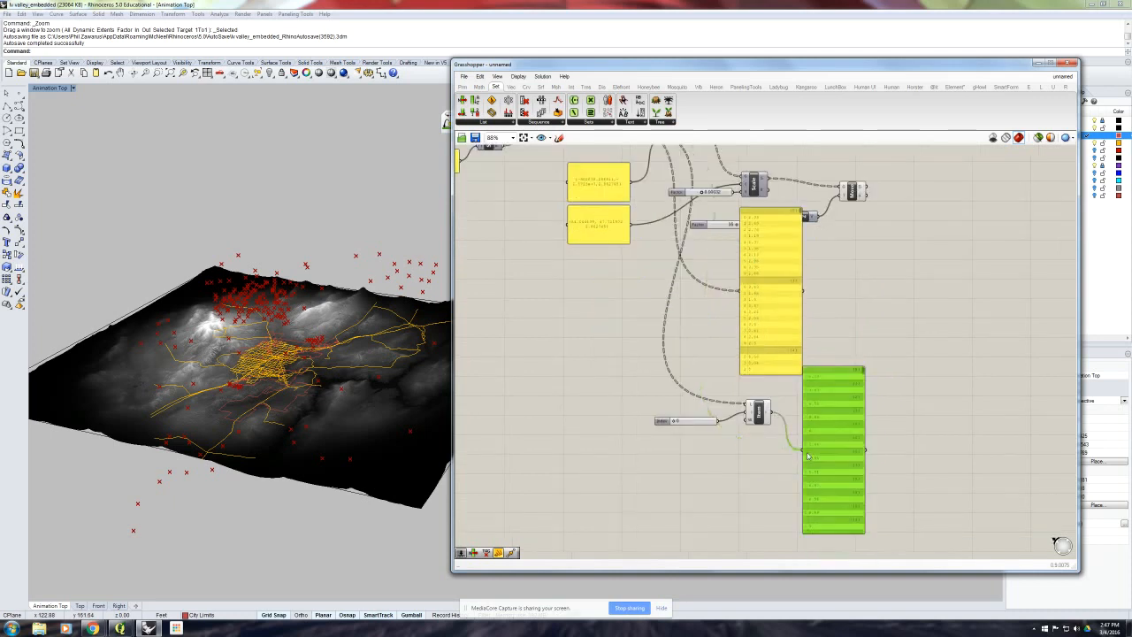
- Examine the List Item panel's values from first to last branch and compare them with the branches of the DataVis@it Pt output
scroll(824, 381, up, 3)
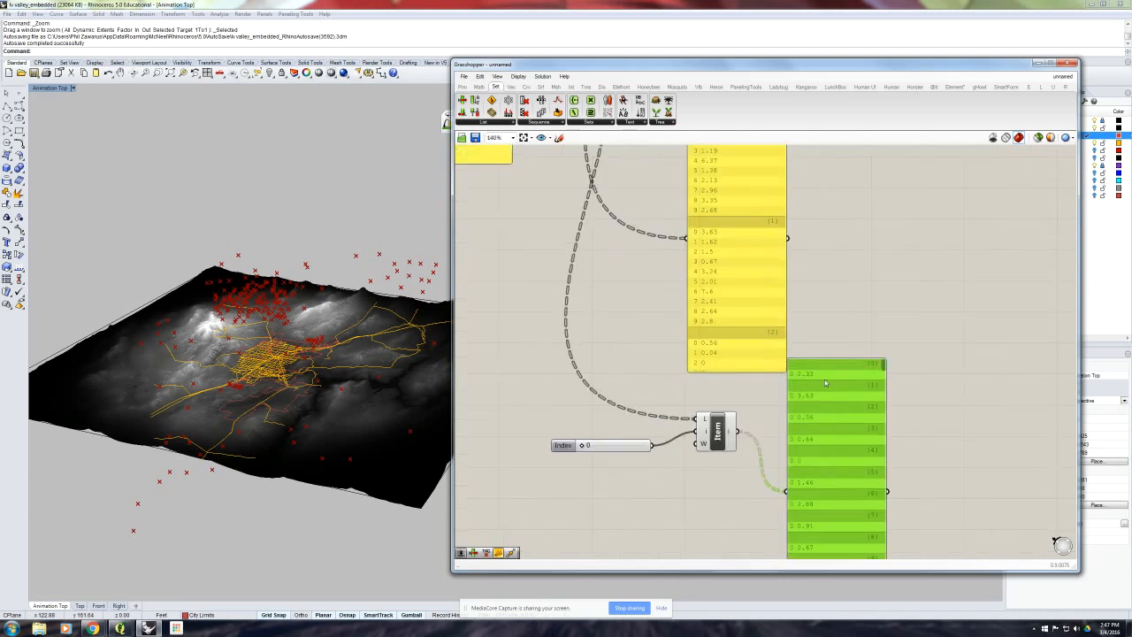
right_drag(823, 383, 816, 415)
scroll(816, 415, down, 1)
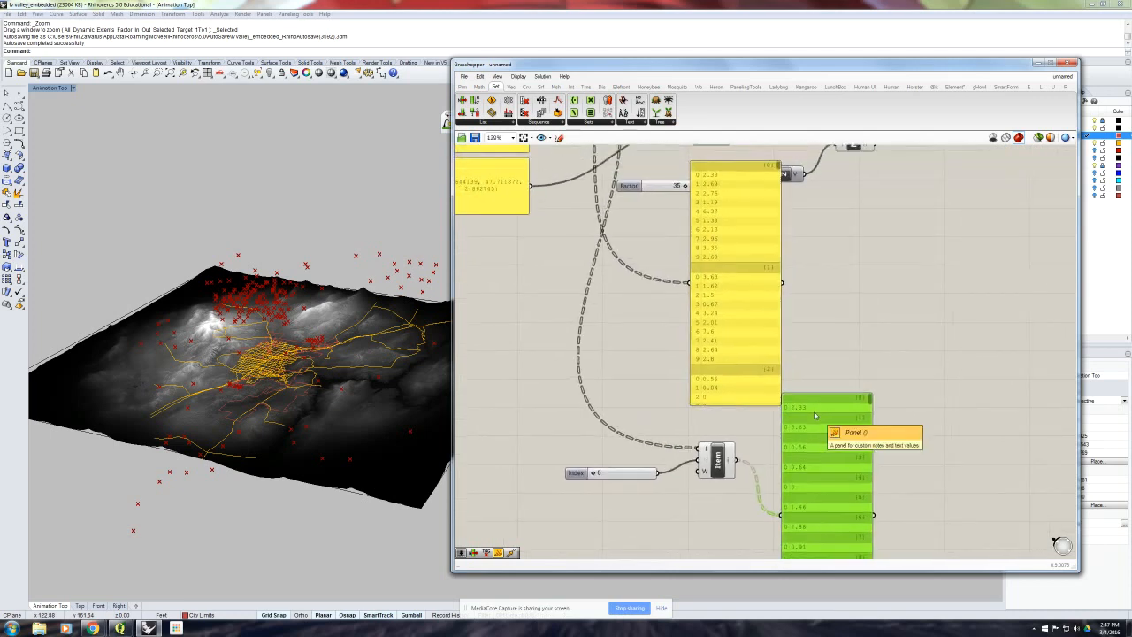
right_drag(809, 423, 806, 439)
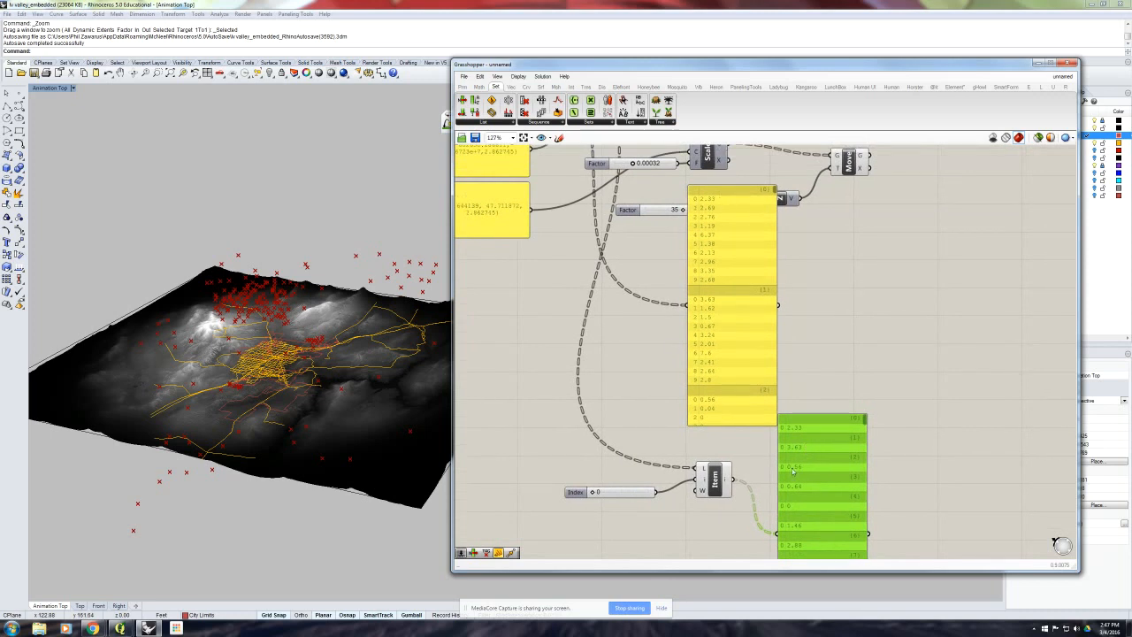
right_drag(799, 485, 800, 392)
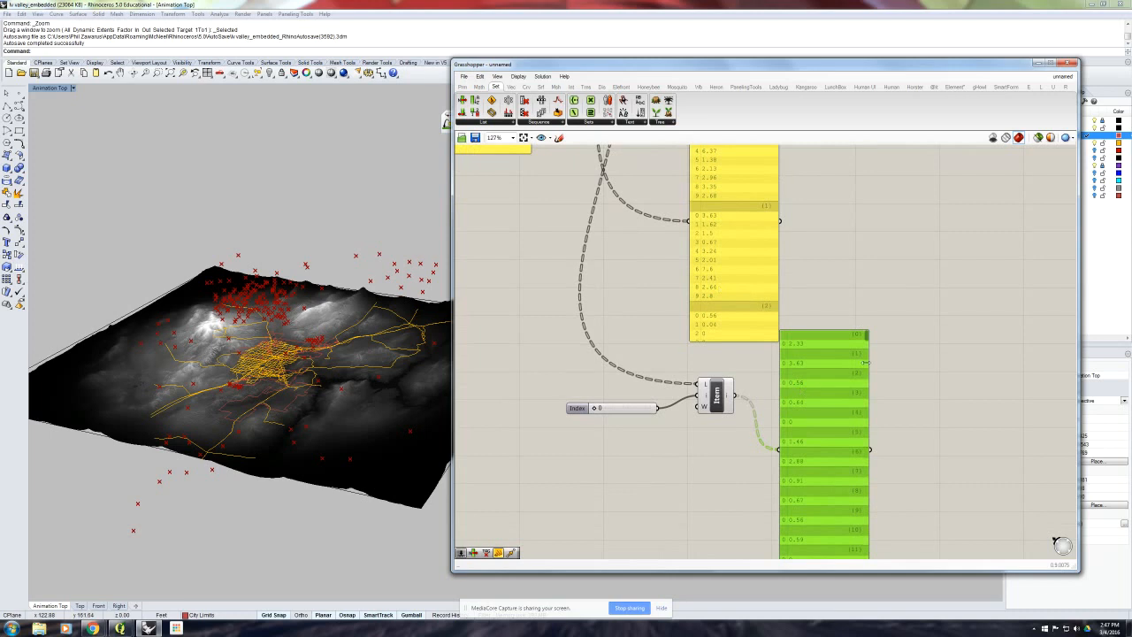
drag(867, 336, 866, 559)
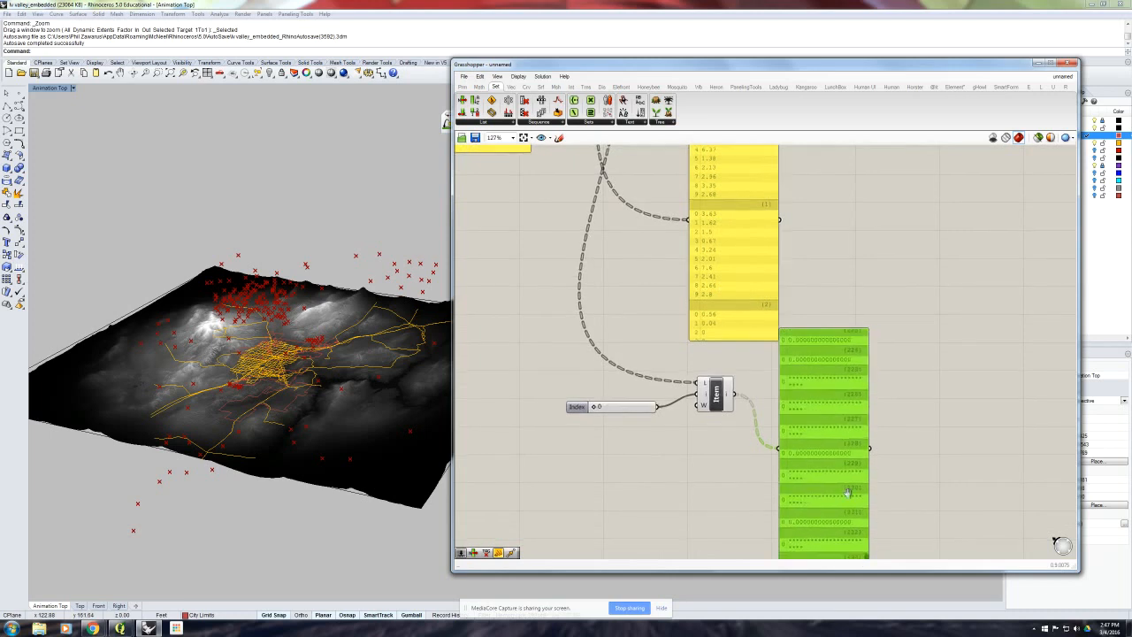
right_drag(854, 528, 860, 471)
scroll(869, 503, down, 2)
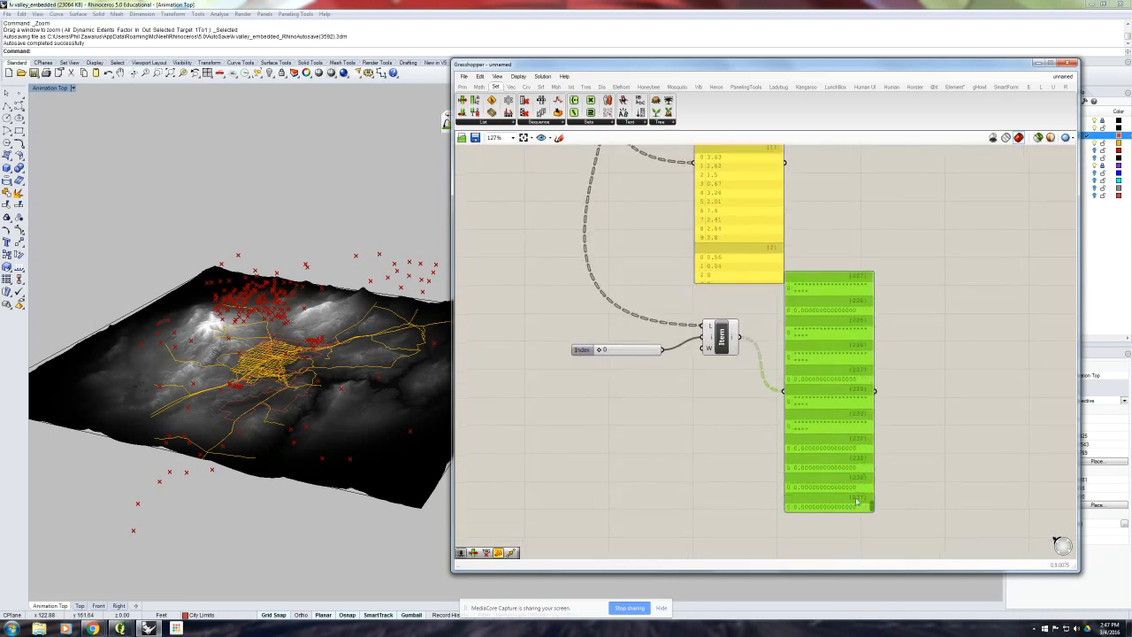
scroll(856, 485, down, 3)
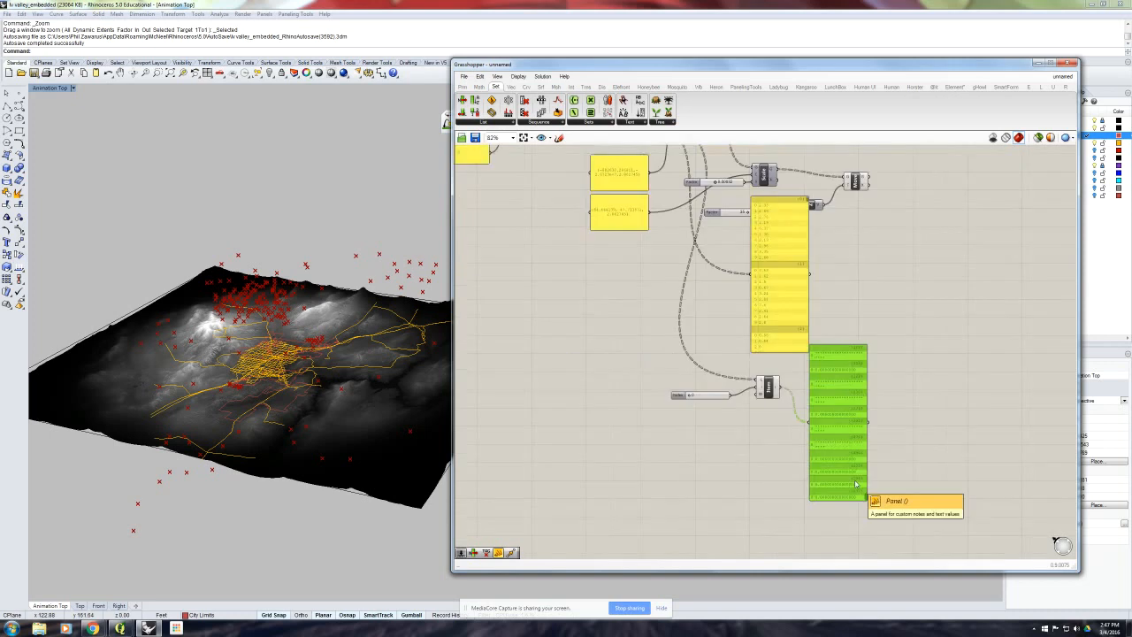
right_drag(775, 264, 816, 315)
scroll(705, 218, up, 2)
scroll(704, 219, up, 1)
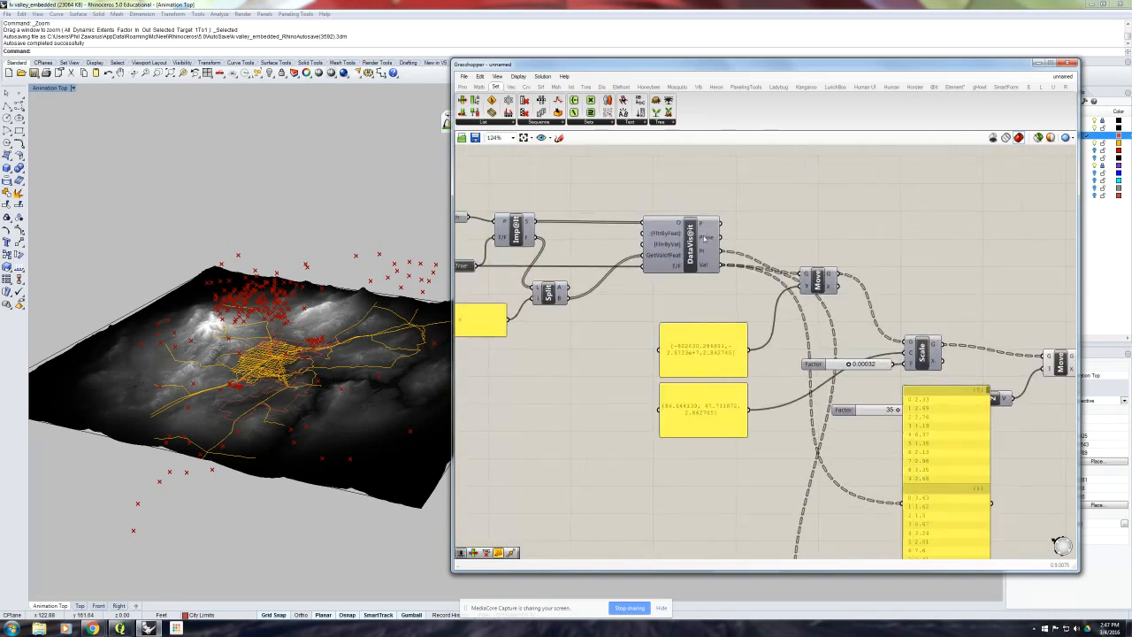
mouse_move(702, 253)
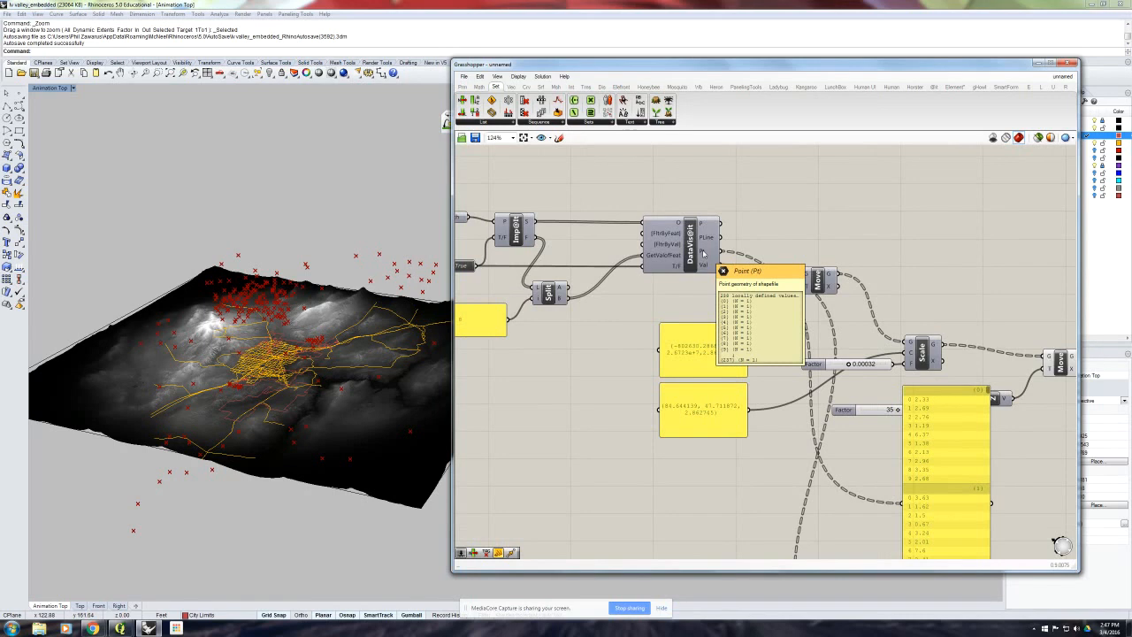
- Delete both value panels connected to the DataVis@it values and the List Item output
right_drag(813, 413, 761, 252)
scroll(761, 252, down, 1)
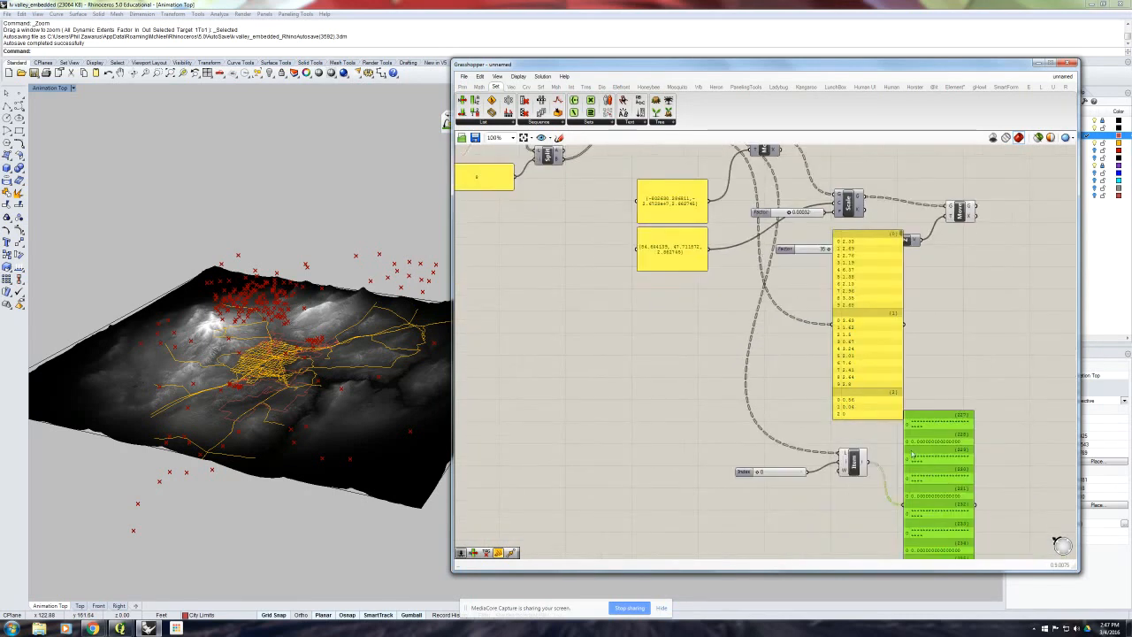
right_drag(911, 453, 863, 402)
key(Delete)
right_drag(836, 362, 819, 422)
click(819, 420)
key(Delete)
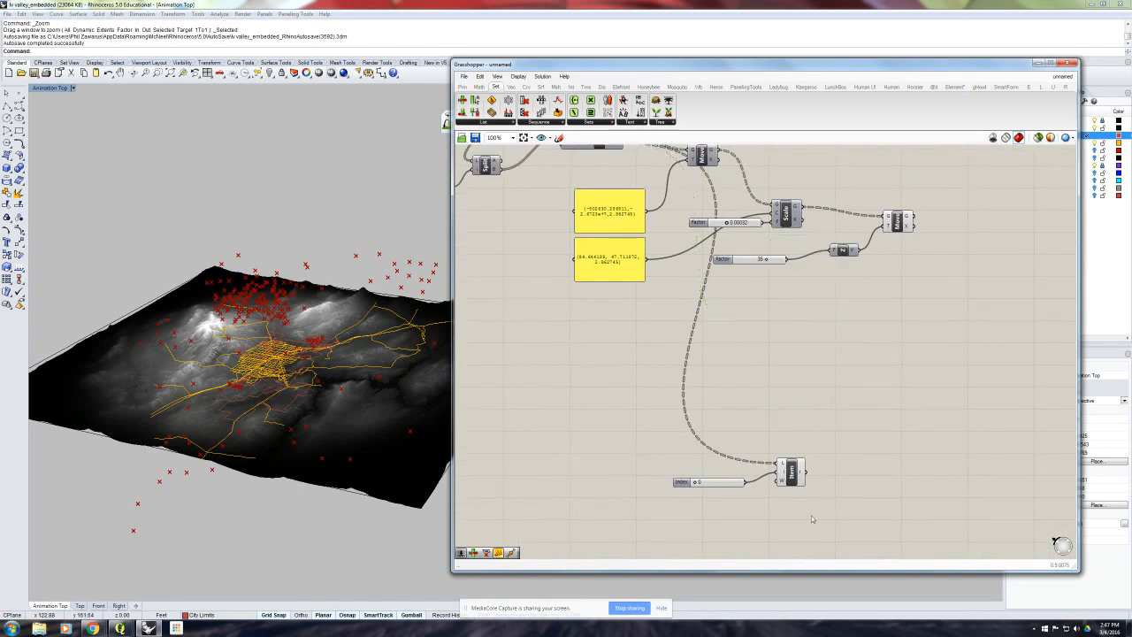
- Move the List Item component and its index slider up beneath the Unit Z factor slider
drag(810, 519, 679, 396)
drag(789, 471, 796, 329)
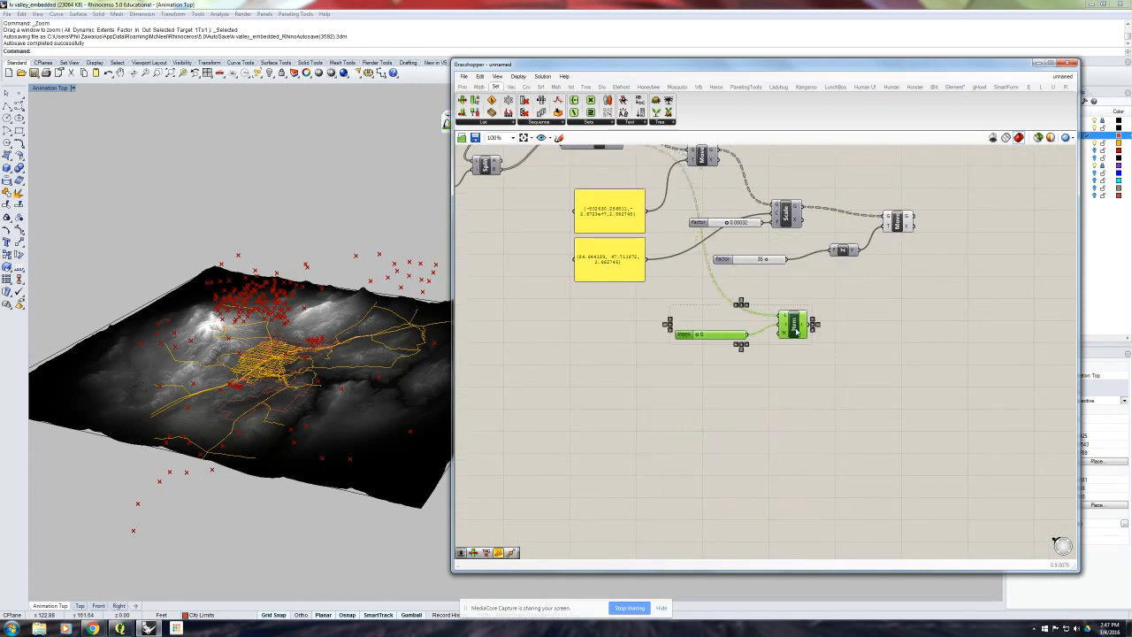
- Bring the spare panel from lower on the canvas over beside List Item and connect the List Item output to it
click(857, 326)
right_drag(856, 326, 833, 353)
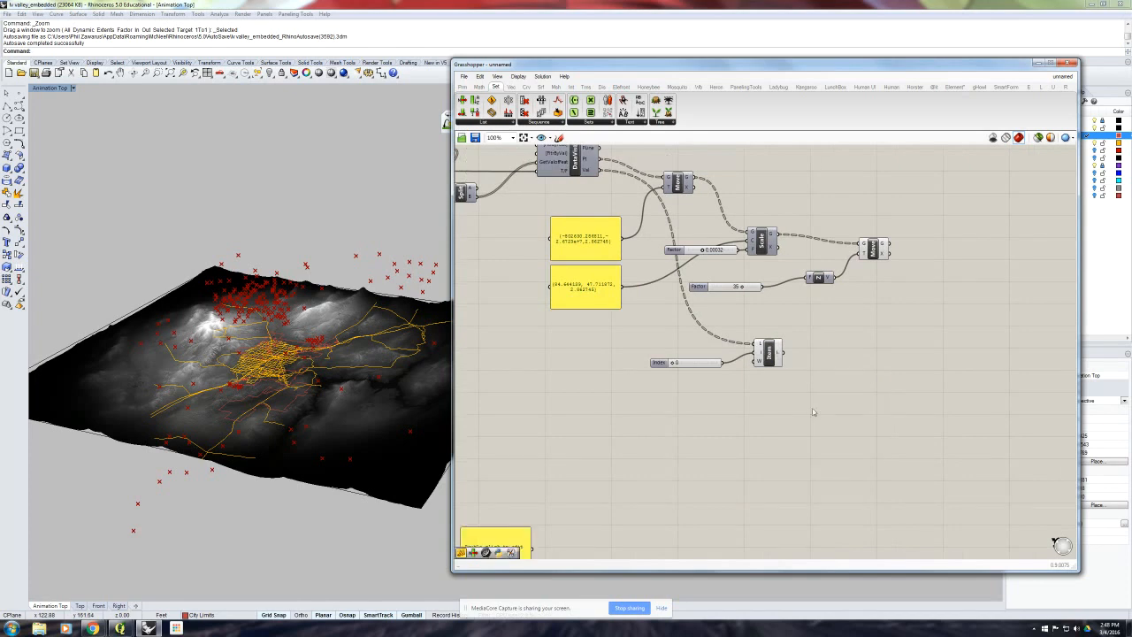
drag(504, 541, 864, 364)
drag(783, 354, 830, 453)
right_drag(930, 387, 853, 396)
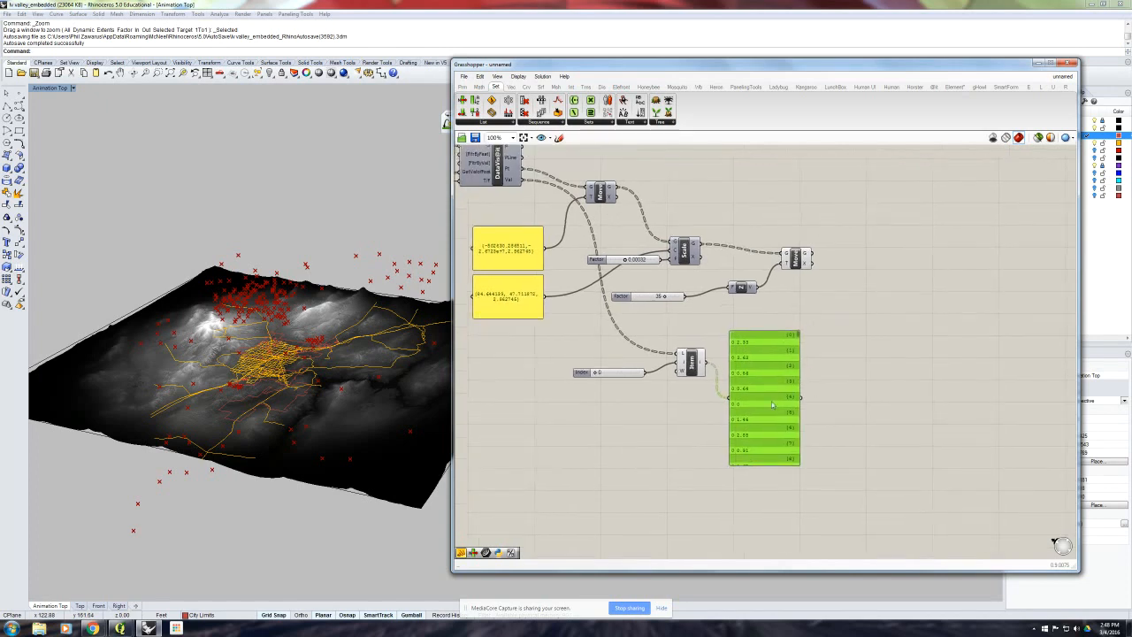
- Reposition the List Item value panel so it sits directly beneath the Unit Z component
drag(767, 402, 773, 384)
click(395, 383)
mouse_move(396, 383)
right_down()
mouse_move(393, 353)
mouse_move(394, 373)
right_up()
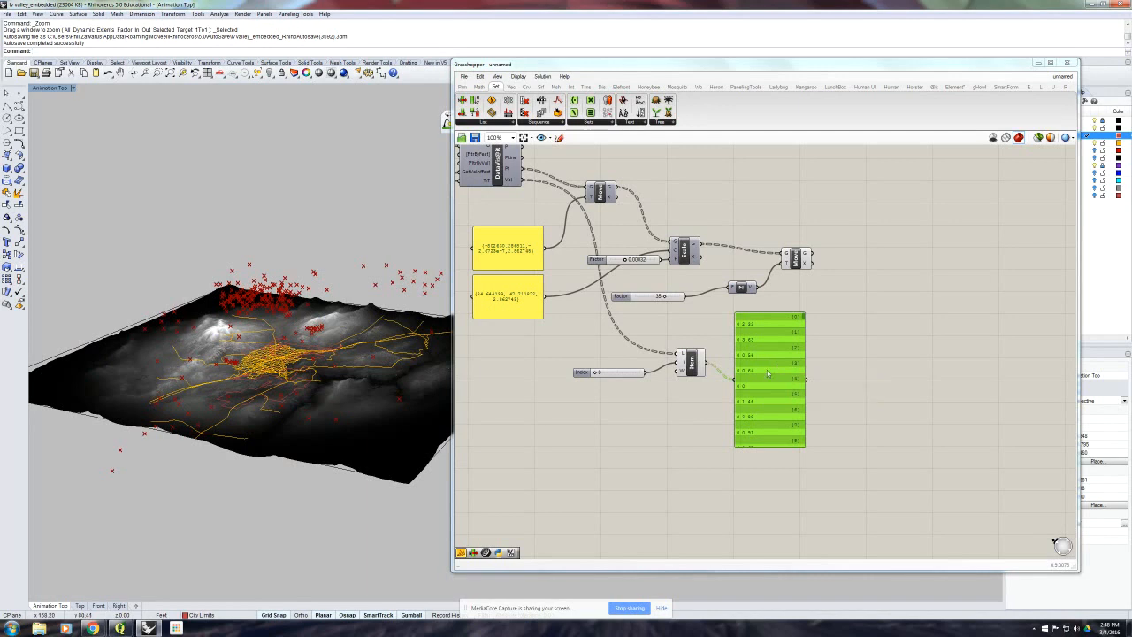
right_drag(773, 366, 771, 360)
drag(771, 360, 765, 352)
click(810, 303)
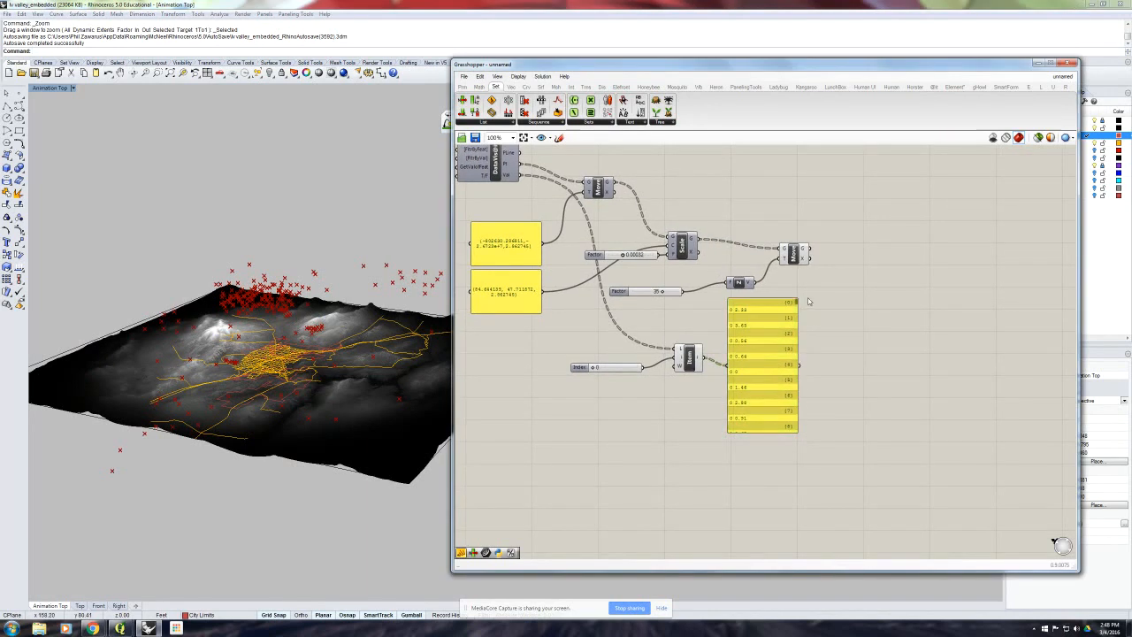
- Add a Line SDL component beyond the last Move and connect Move's Geometry output to its Start input
click(528, 87)
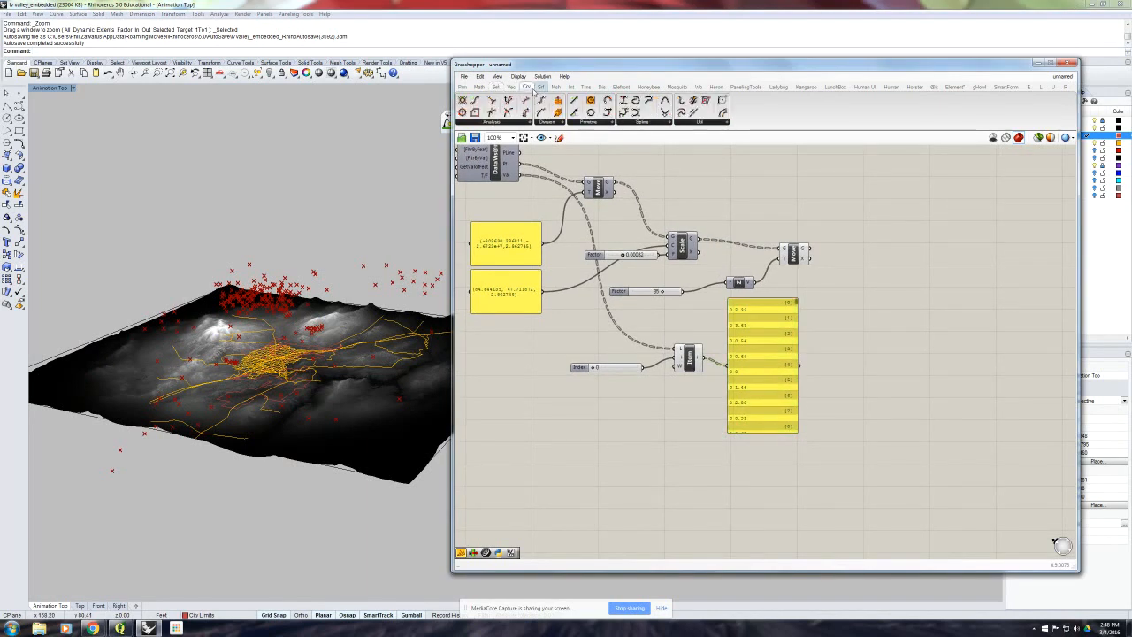
drag(574, 113, 856, 265)
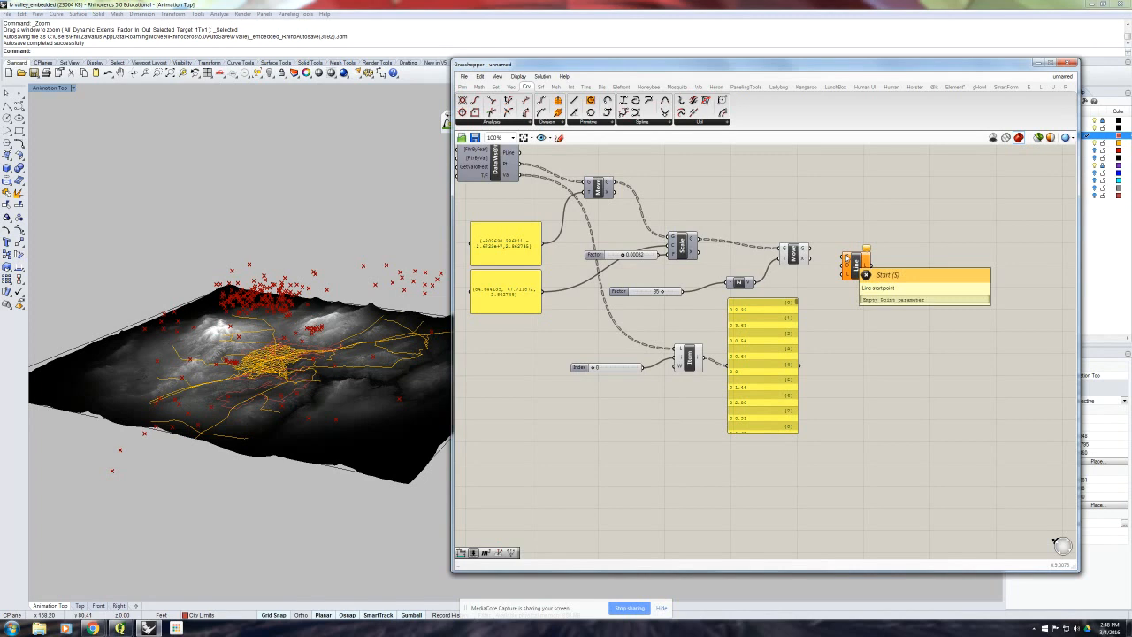
click(804, 254)
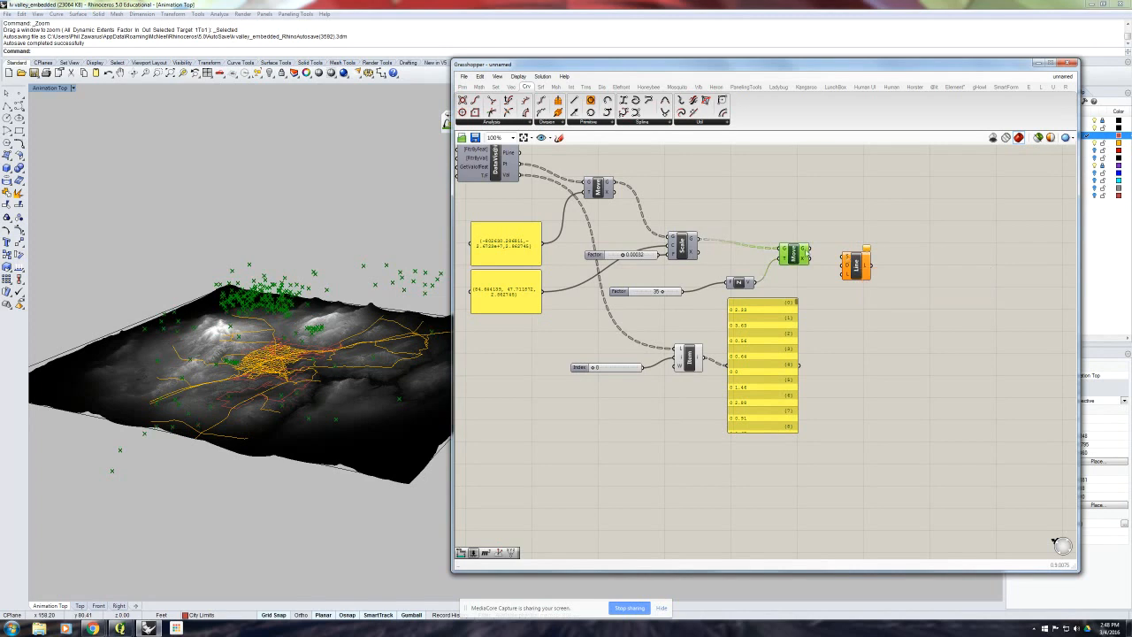
drag(808, 248, 849, 261)
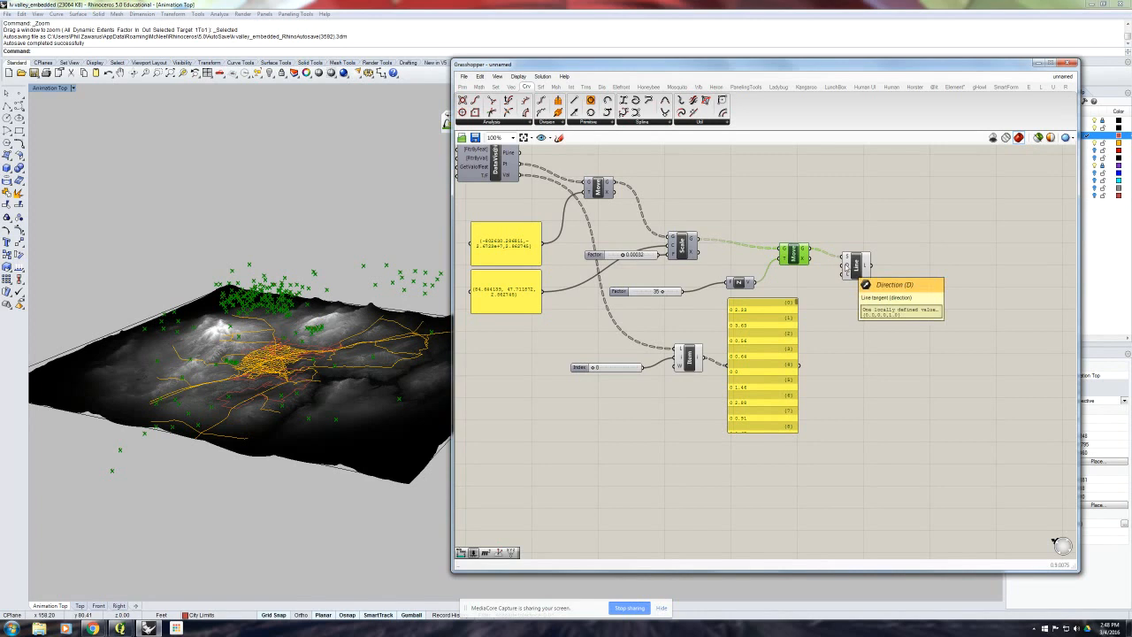
drag(854, 263, 895, 258)
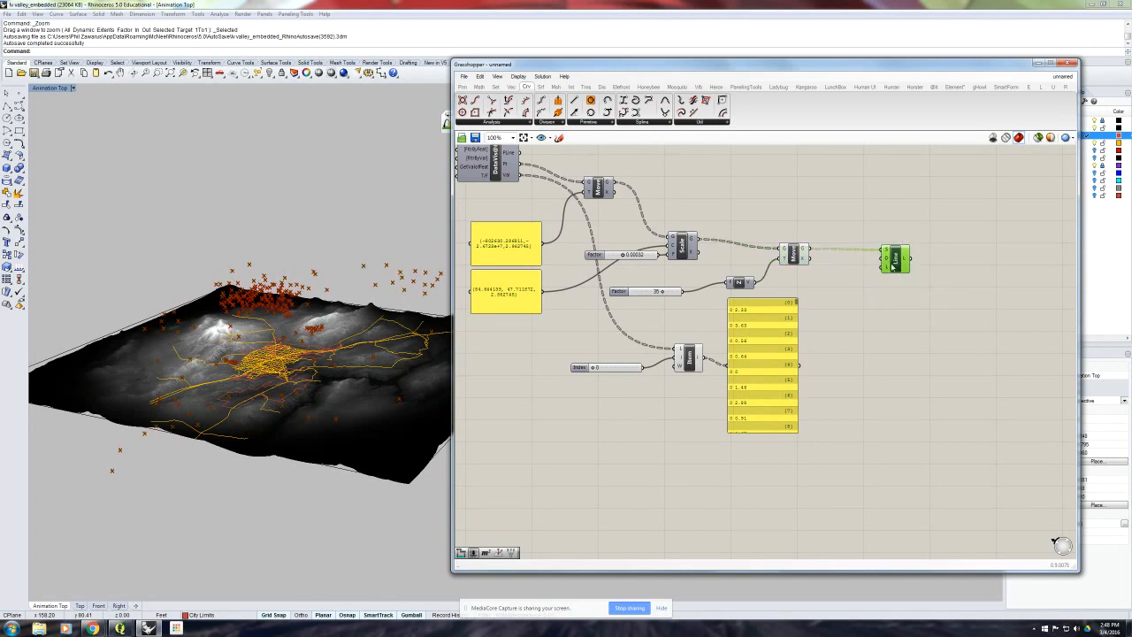
- Add an expression to the Line component's Direction input that reverses the line direction
right_click(886, 261)
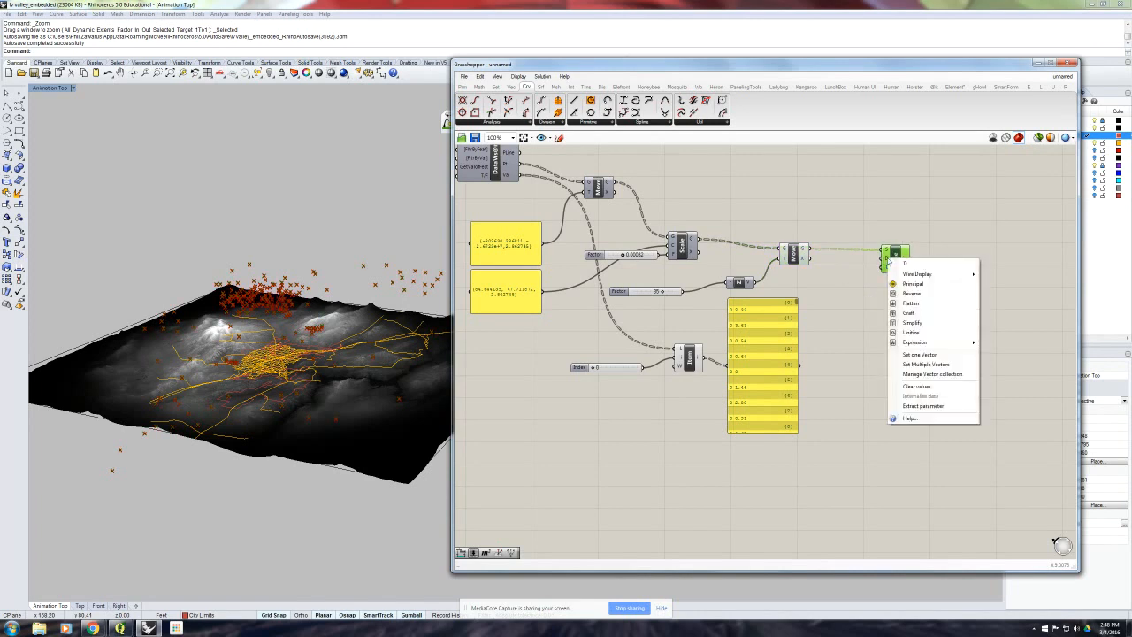
mouse_move(928, 342)
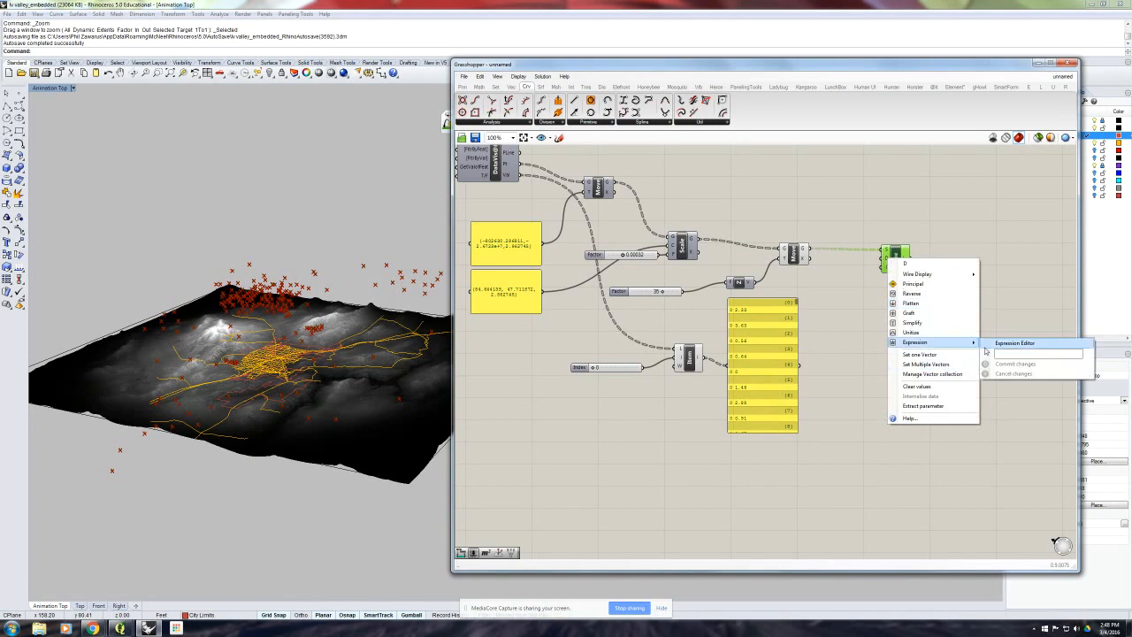
click(1008, 354)
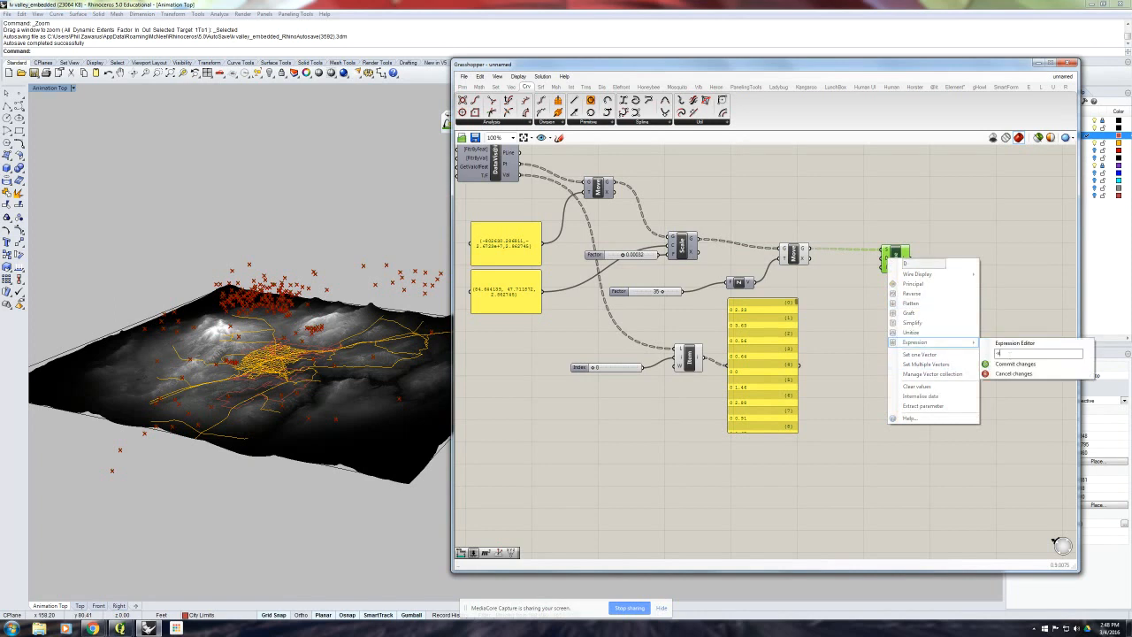
click(1014, 363)
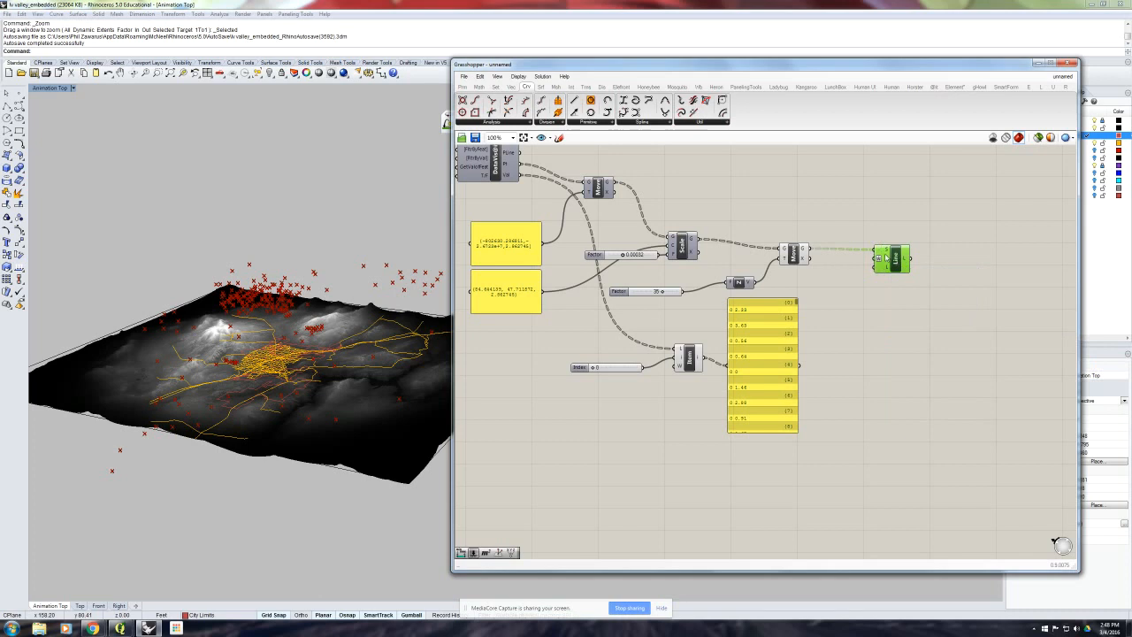
- Connect the List Item output to the Line component's Length input and delete the value panel beside List Item
scroll(887, 258, up, 3)
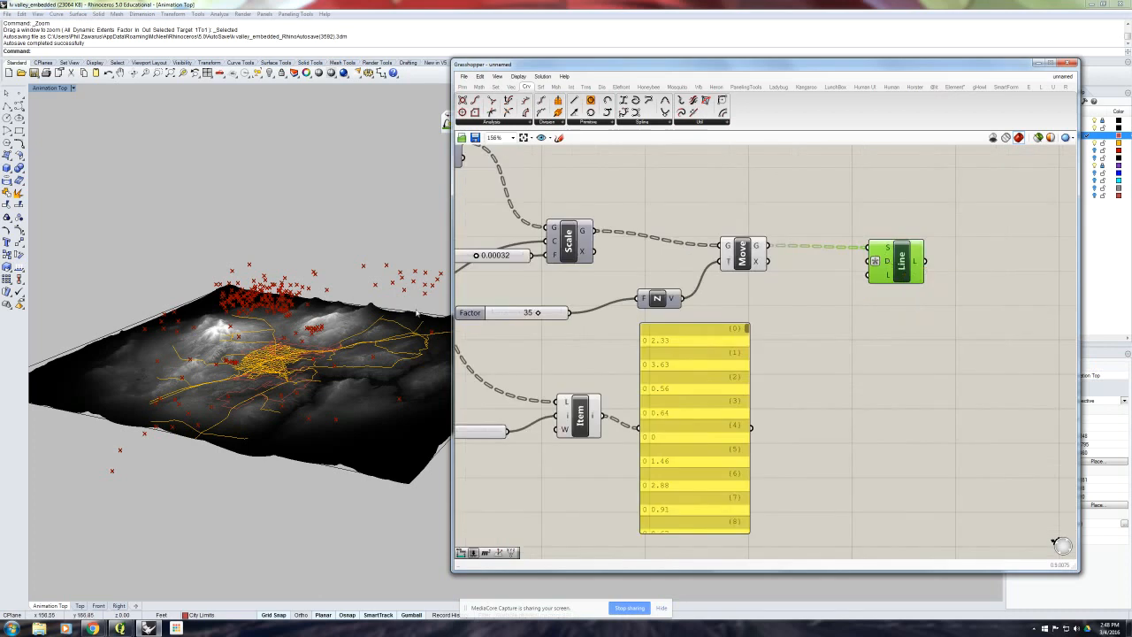
click(284, 311)
scroll(284, 310, up, 8)
mouse_move(285, 311)
right_down()
mouse_move(294, 274)
mouse_move(302, 310)
right_up()
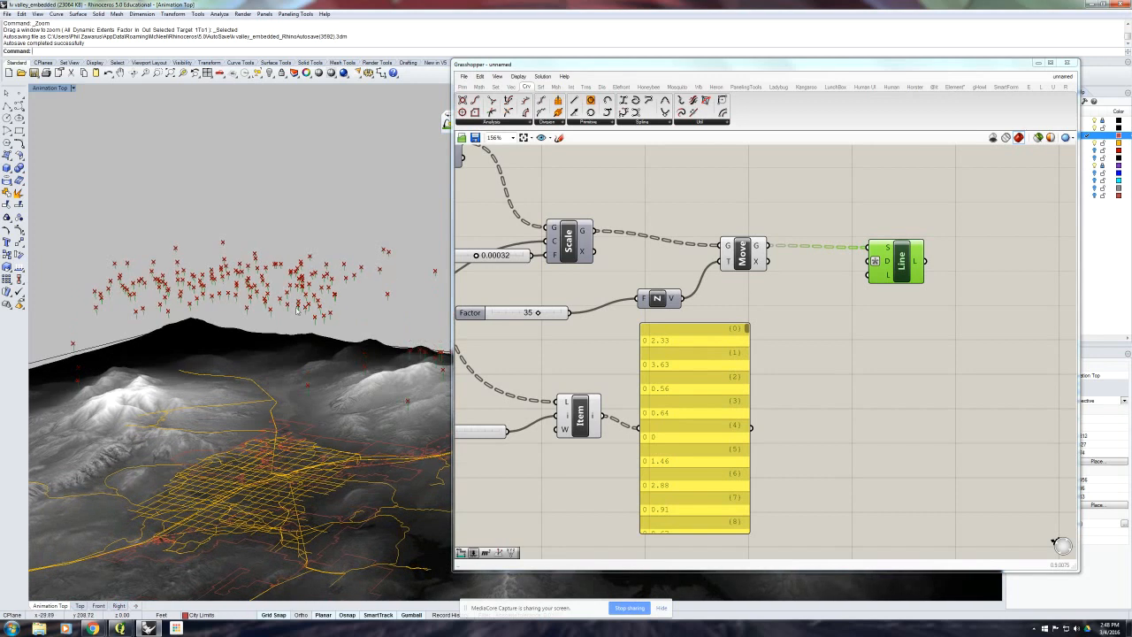
click(935, 326)
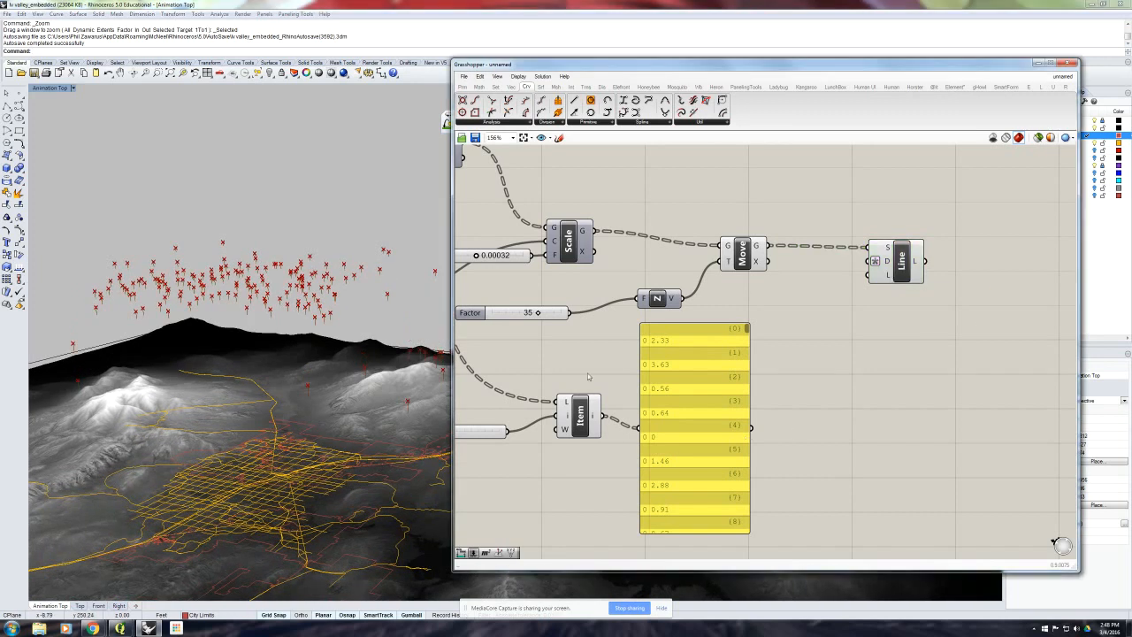
drag(605, 415, 871, 285)
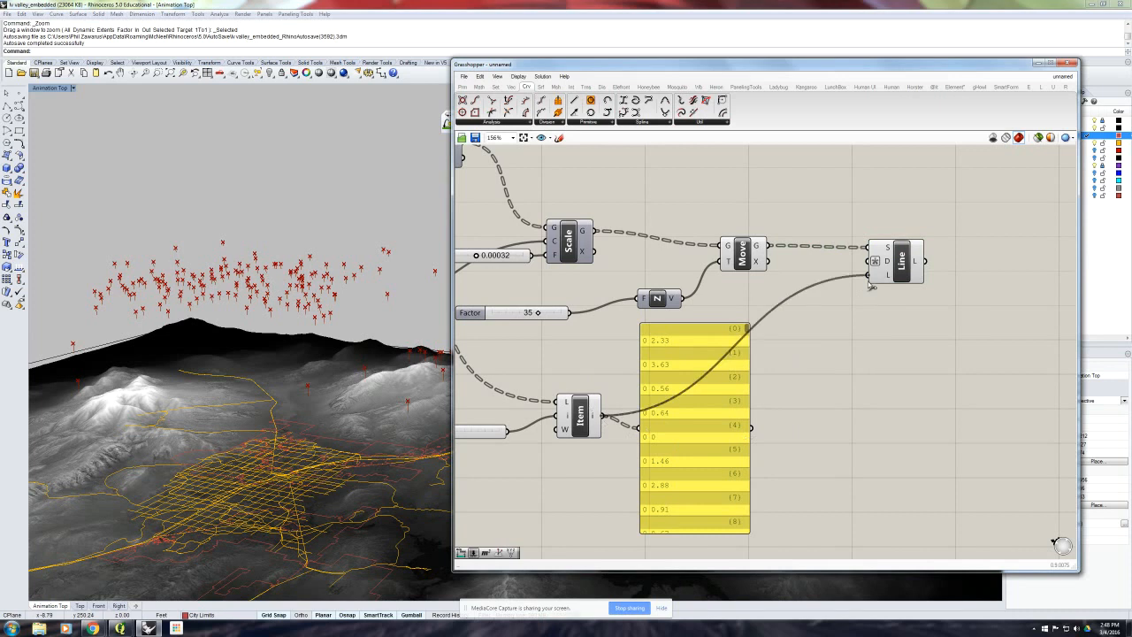
click(650, 447)
key(Delete)
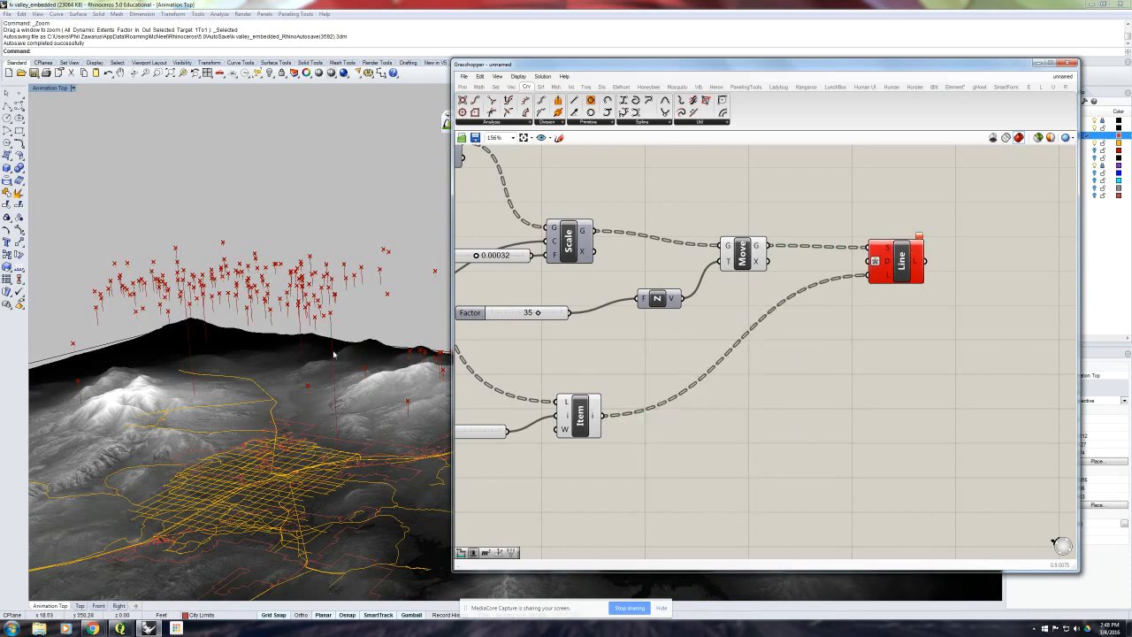
- Examine the lines hanging from the raised points over the terrain and shift the Line component slightly closer to Move
mouse_move(333, 355)
right_down()
mouse_move(293, 343)
mouse_move(313, 337)
mouse_move(328, 350)
mouse_move(320, 371)
right_up()
scroll(295, 342, down, 3)
scroll(315, 339, down, 3)
scroll(290, 300, up, 5)
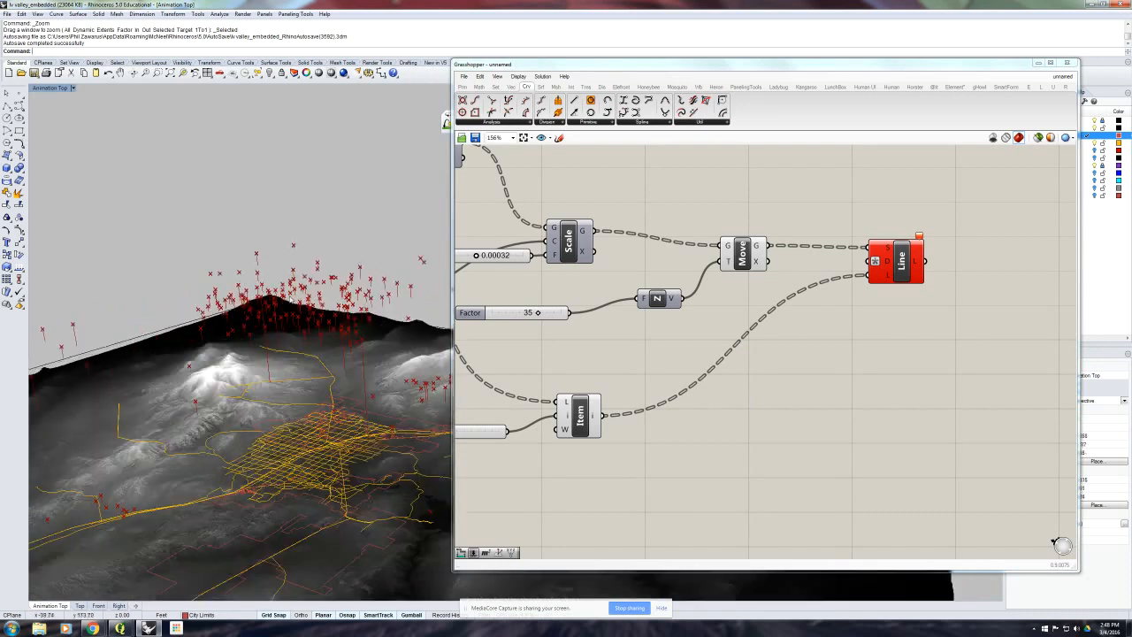
right_drag(292, 300, 335, 347)
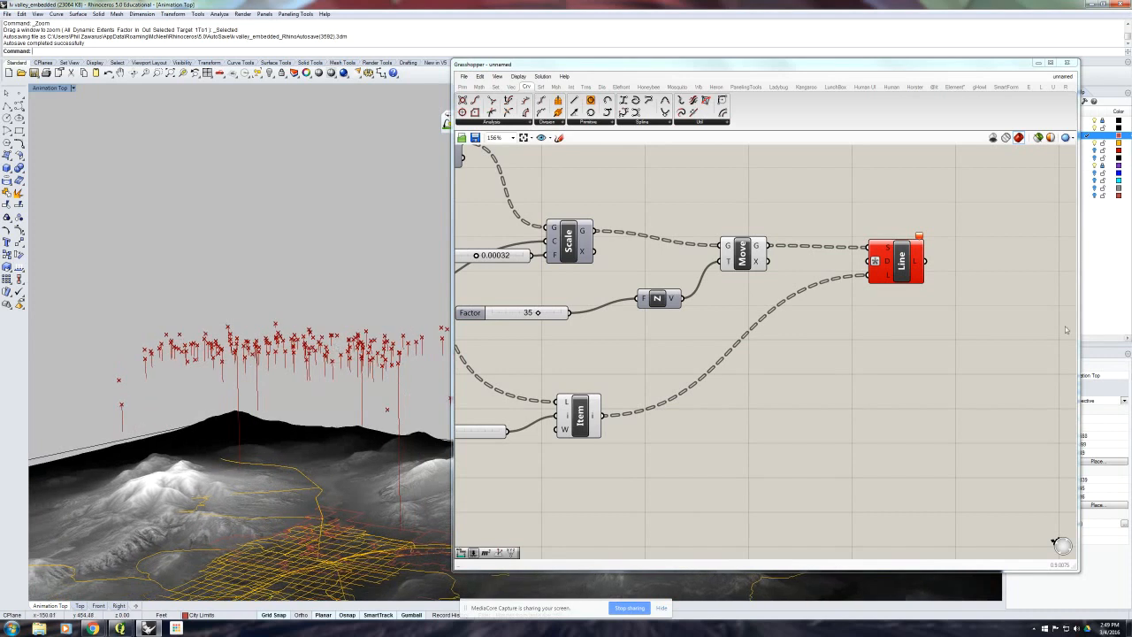
drag(911, 270, 891, 283)
click(865, 340)
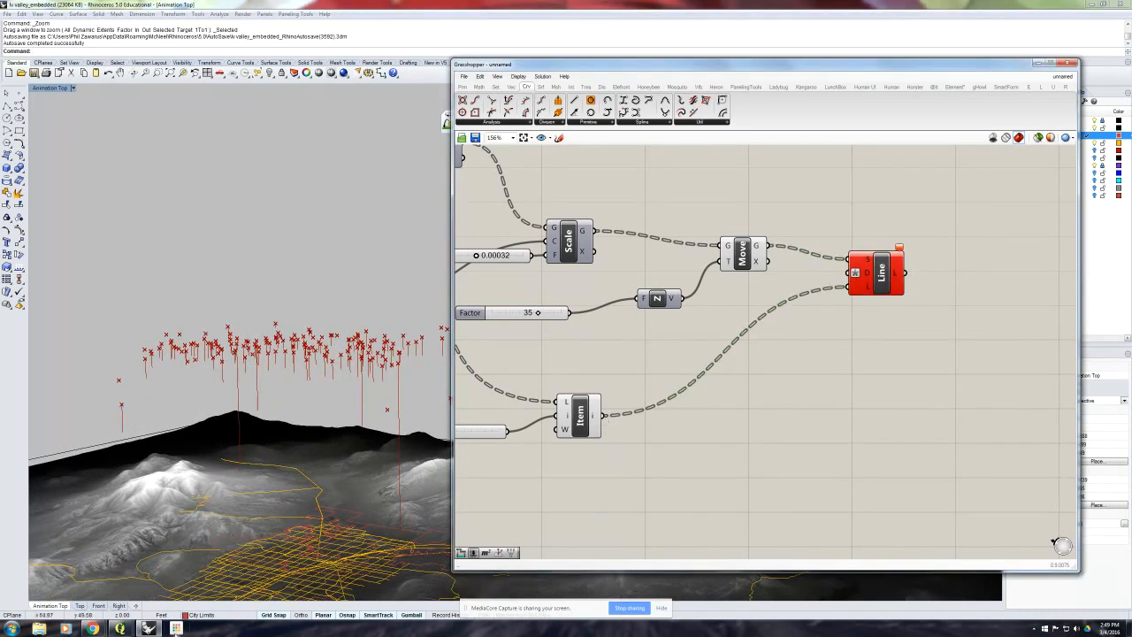
- Switch to QGIS, open the stations layer's attribute table and inspect its values down to the last rows
mouse_move(120, 628)
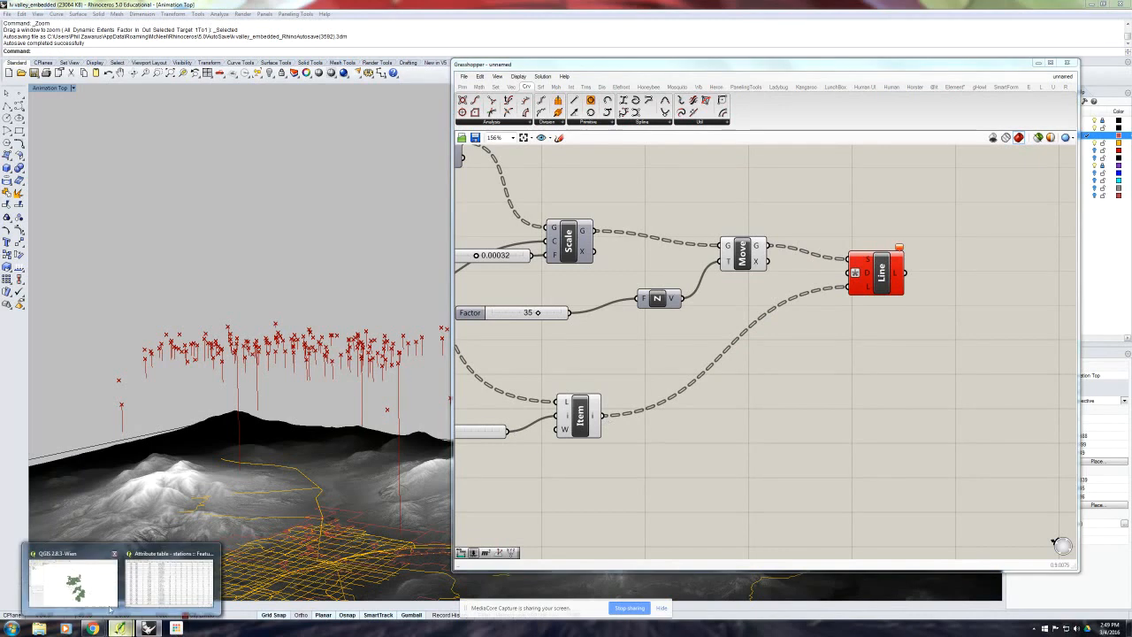
click(98, 588)
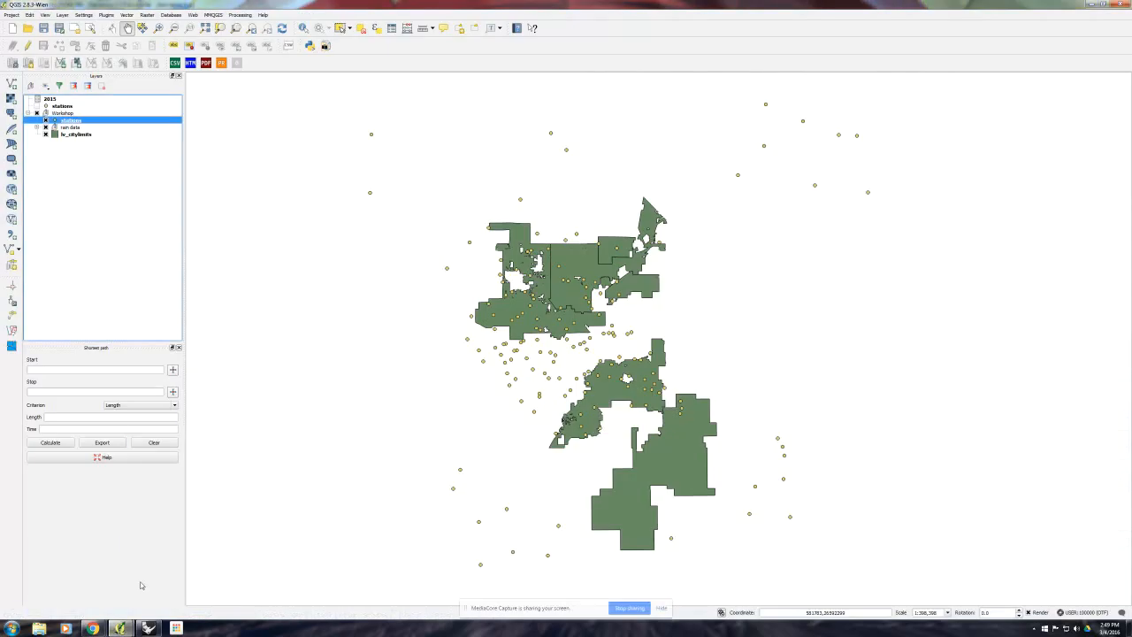
click(391, 27)
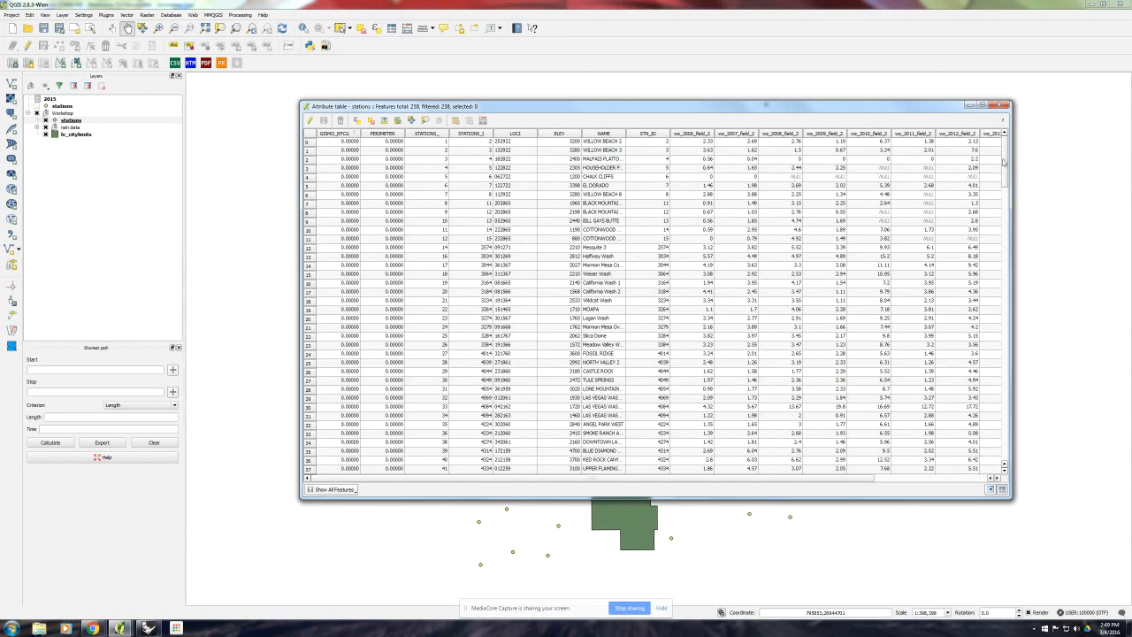
drag(1003, 161, 1003, 409)
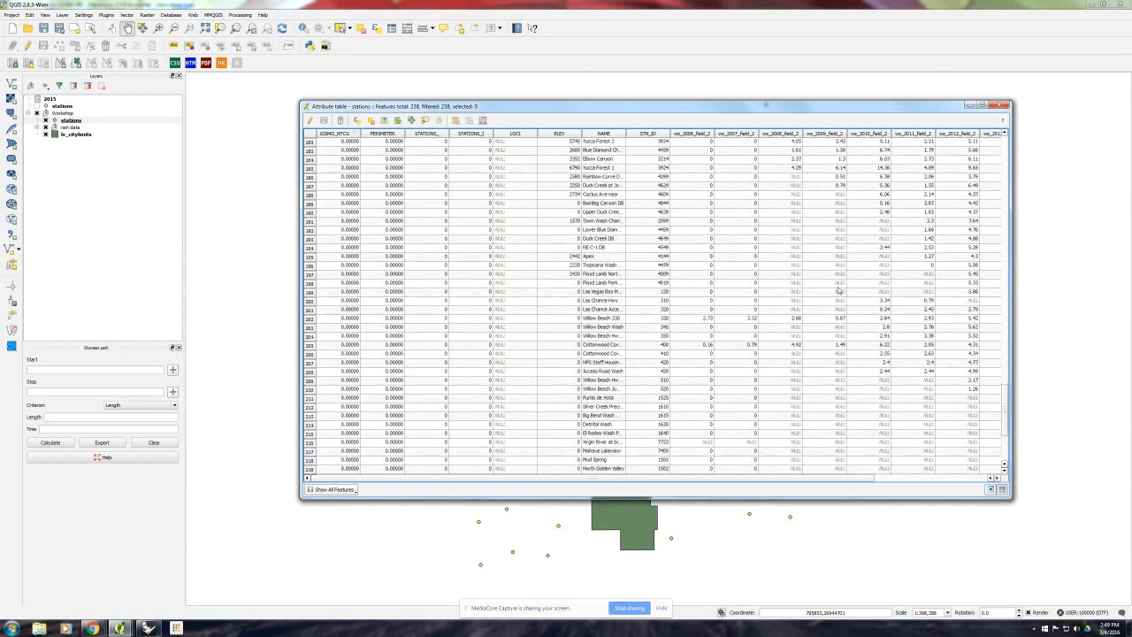
- Return to the Grasshopper definition in Rhino and inspect the data arriving at the Line component's Length input
click(148, 628)
right_drag(845, 337, 782, 384)
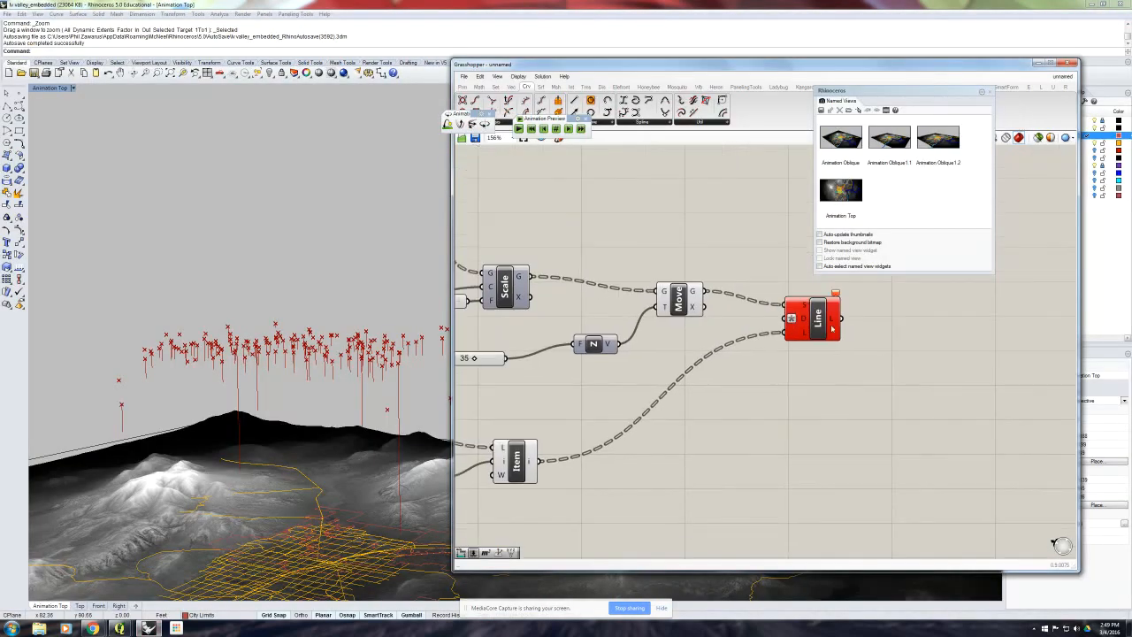
mouse_move(803, 333)
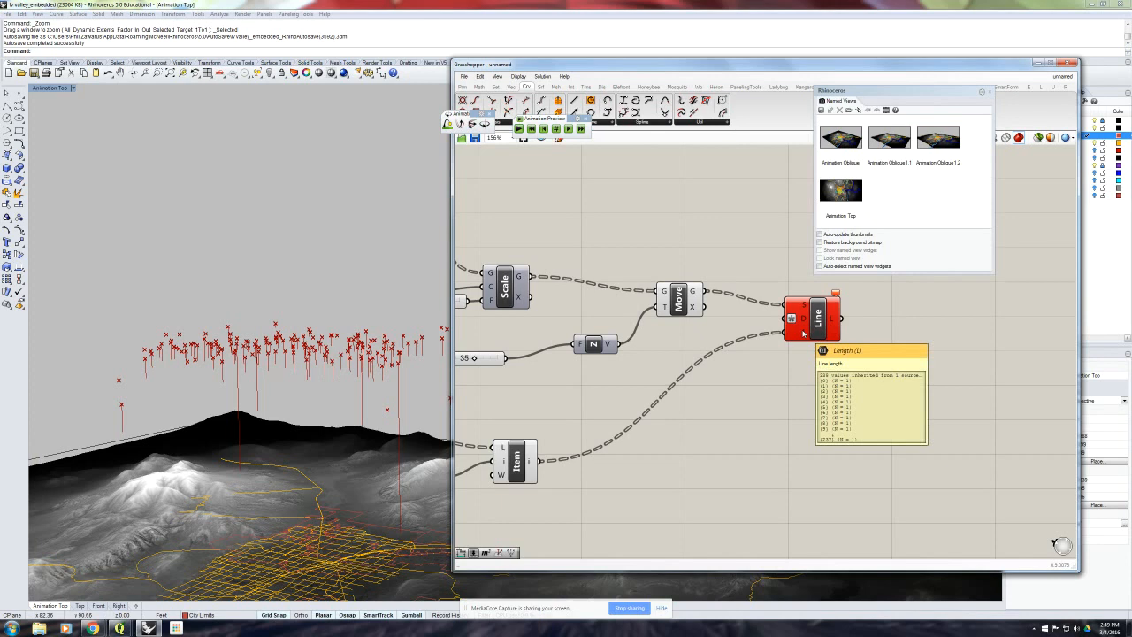
right_drag(745, 380, 824, 348)
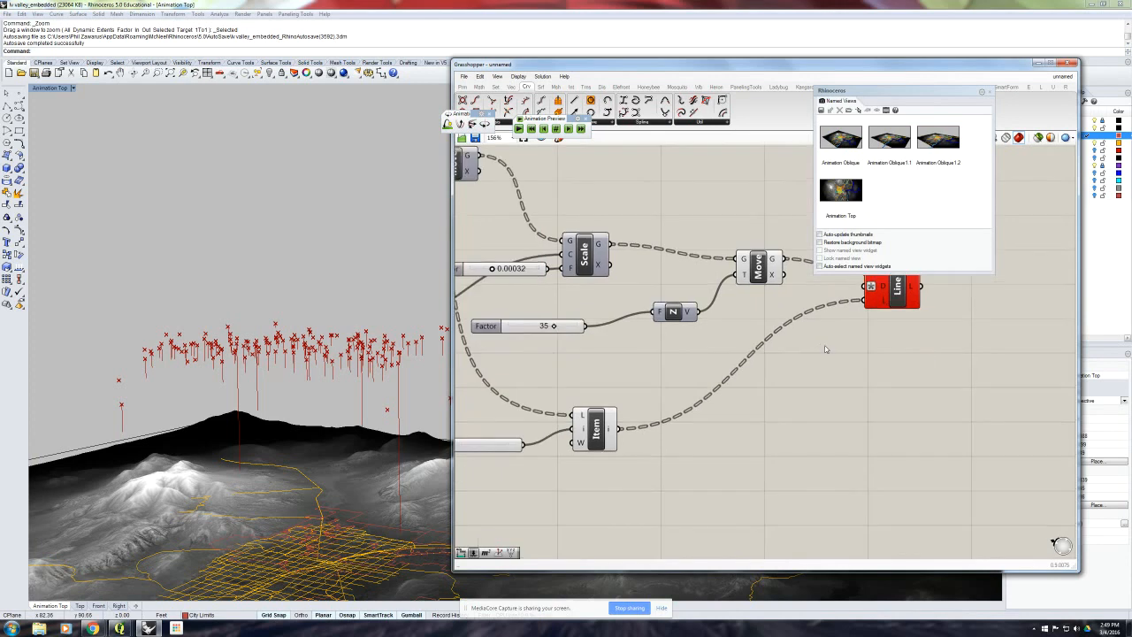
scroll(824, 348, down, 1)
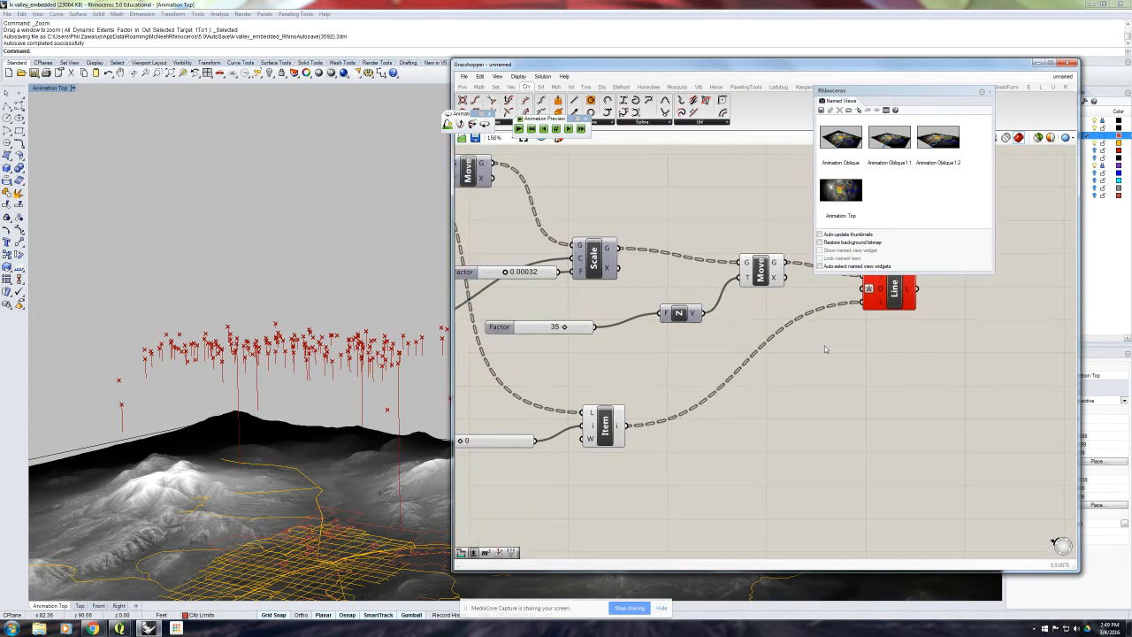
scroll(824, 346, down, 1)
right_drag(824, 346, 781, 352)
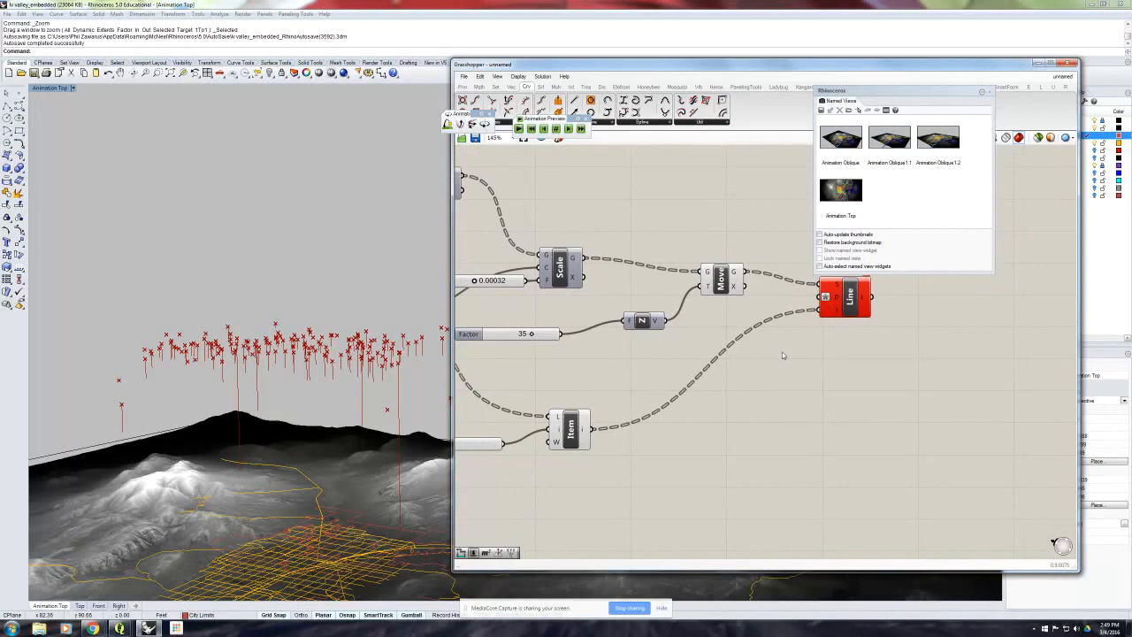
scroll(782, 351, down, 3)
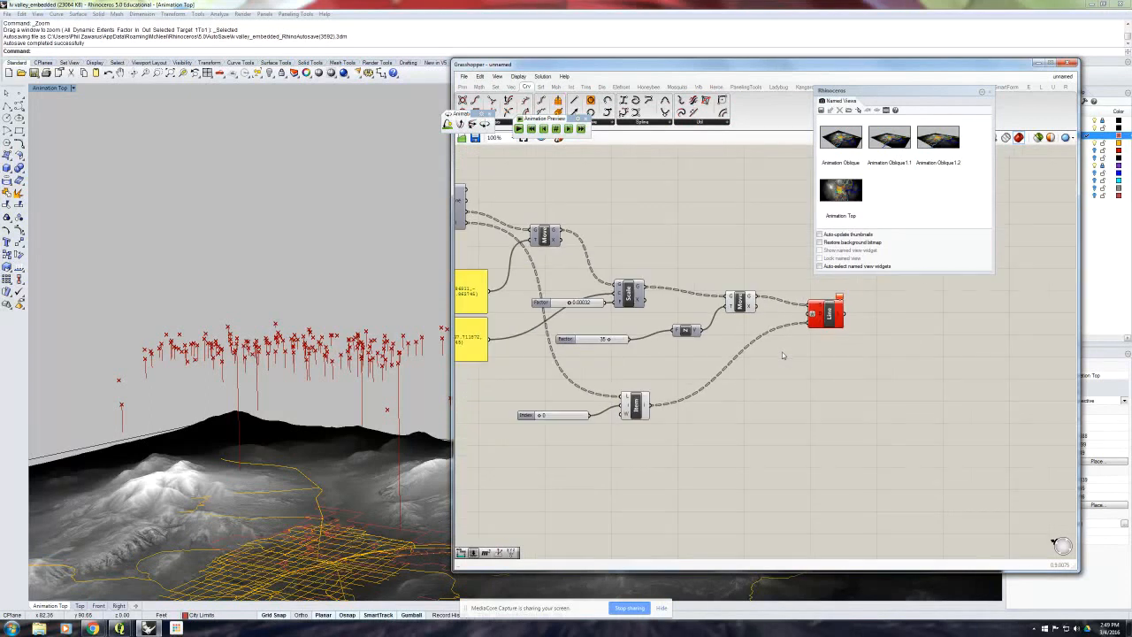
- Add a panel connected to the List Item output and lengthen it to examine the values through the last branches
click(462, 87)
drag(577, 112, 723, 409)
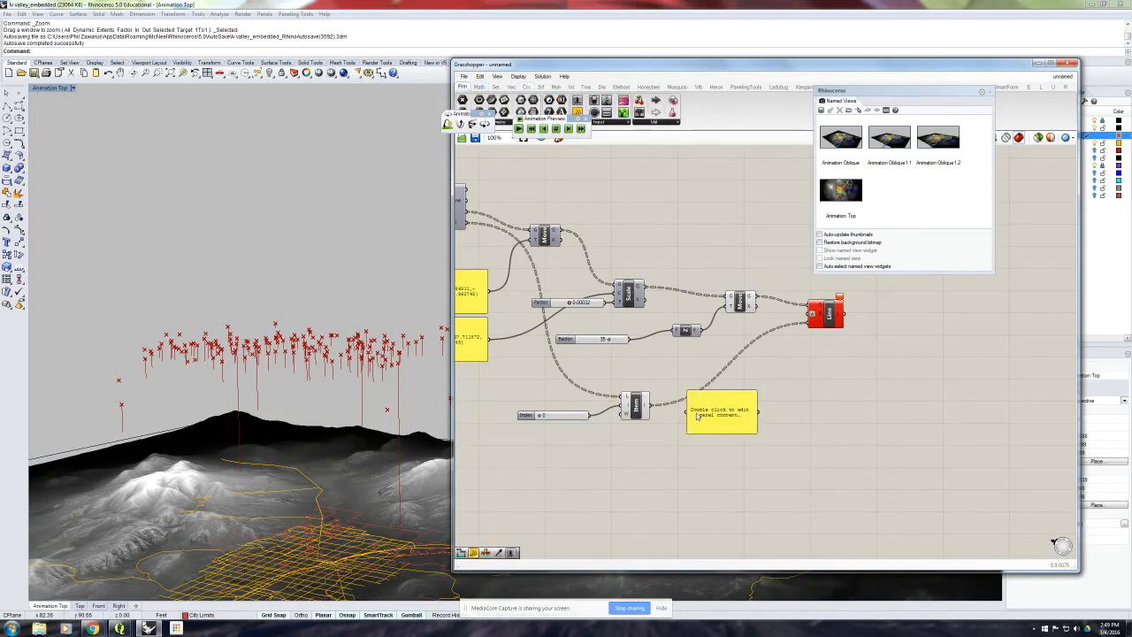
drag(647, 407, 702, 415)
right_drag(701, 416, 692, 313)
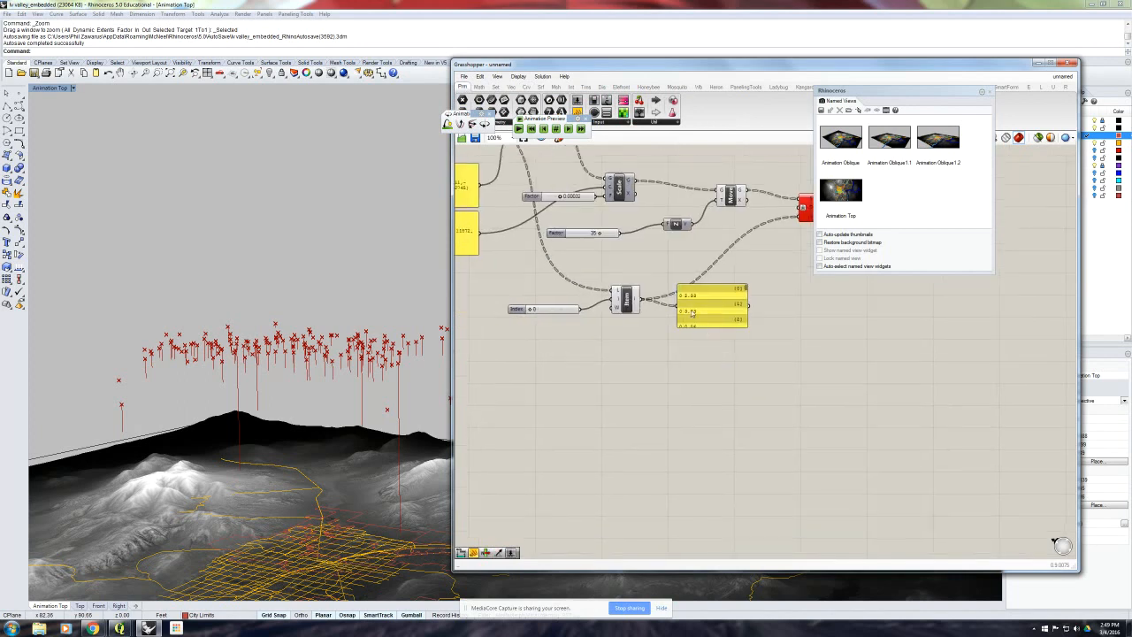
drag(703, 327, 716, 475)
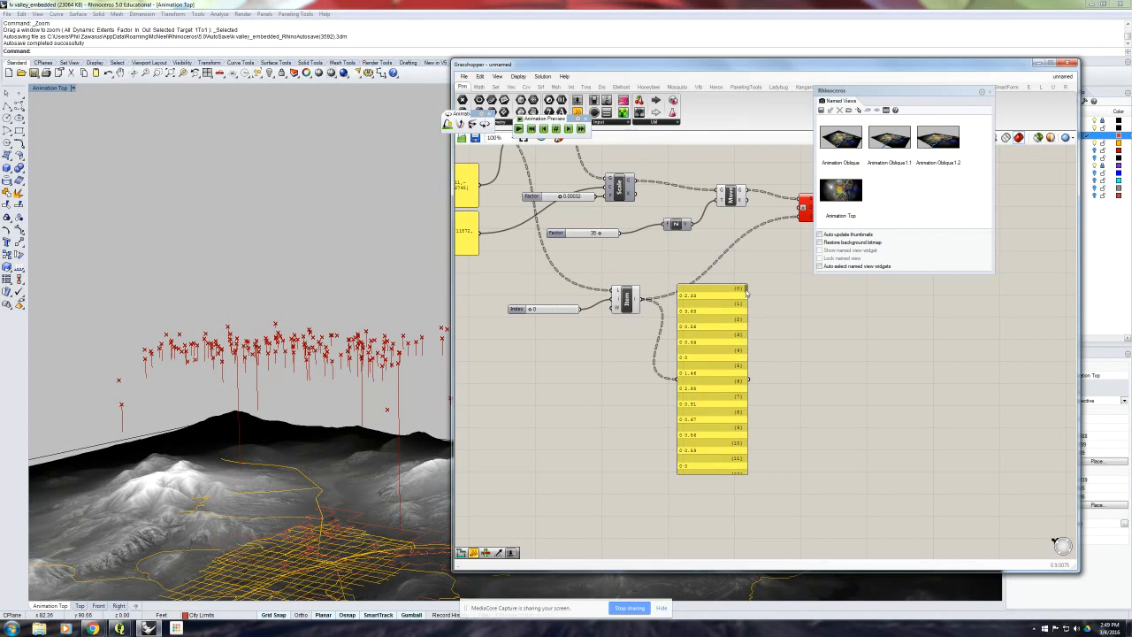
drag(745, 291, 744, 466)
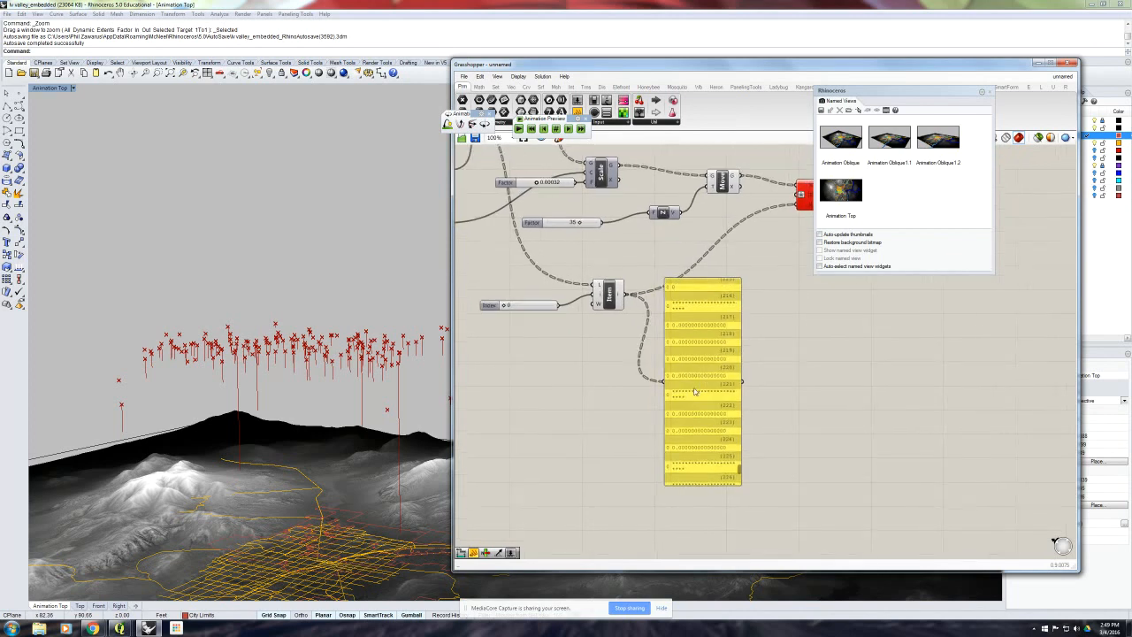
- Examine the asterisk entries in the List Item's panel, and shorten the panel to clear canvas space beside the component
scroll(696, 394, up, 2)
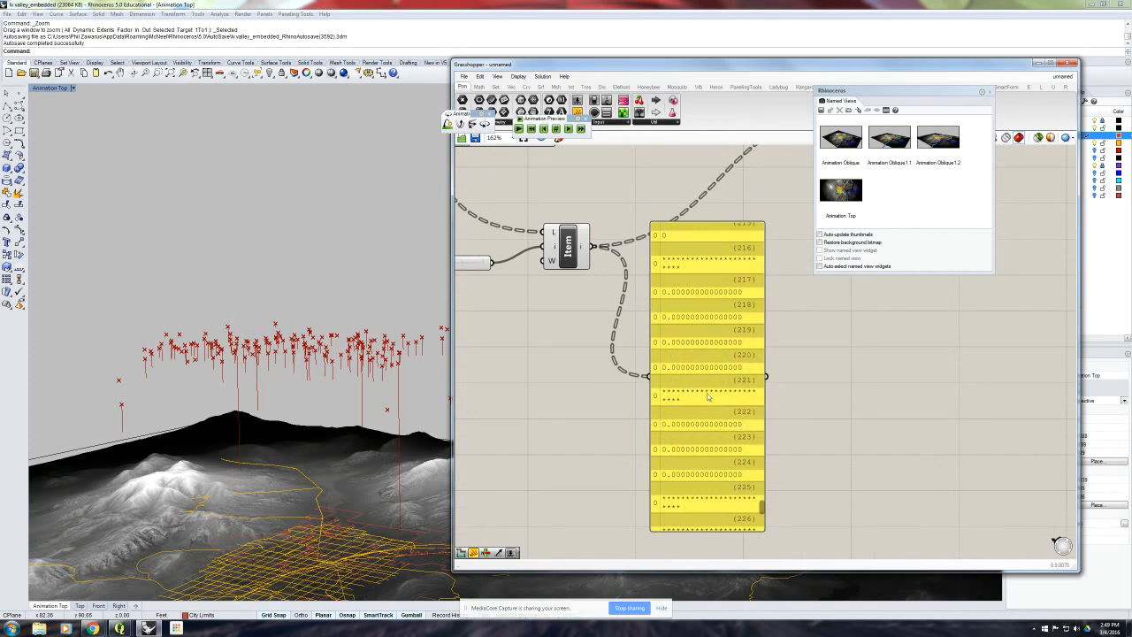
click(688, 399)
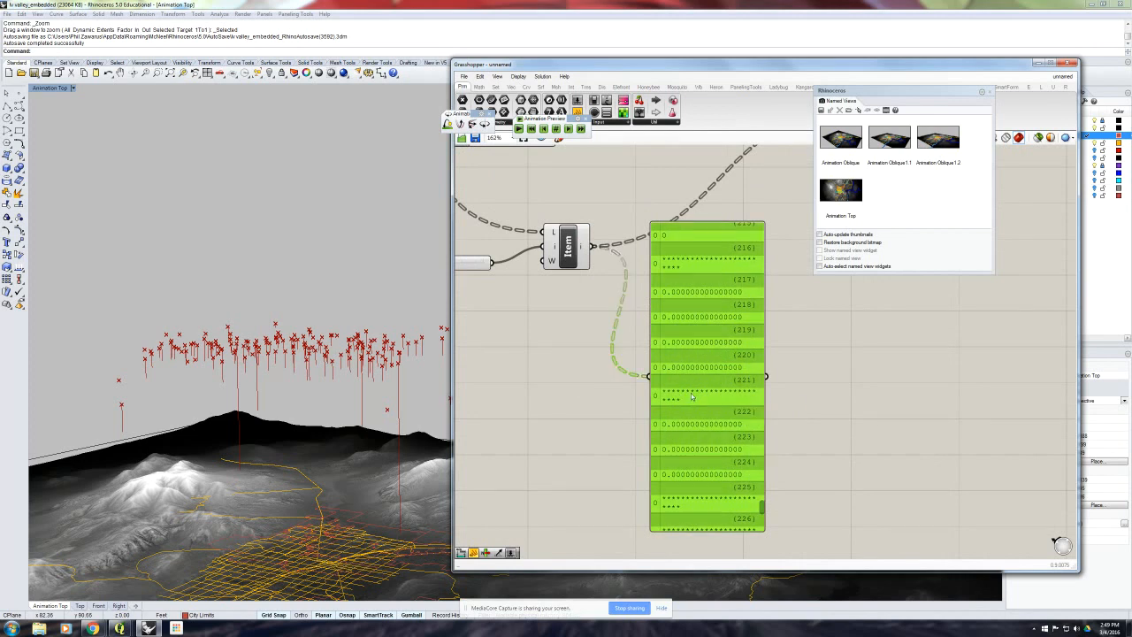
scroll(672, 336, down, 2)
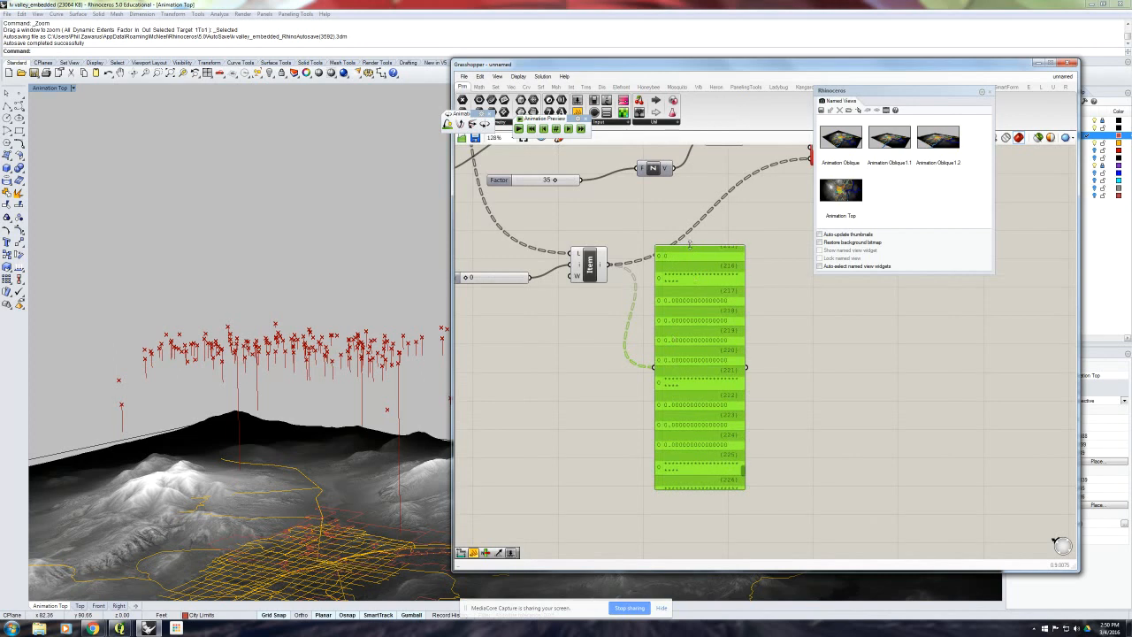
drag(689, 244, 689, 337)
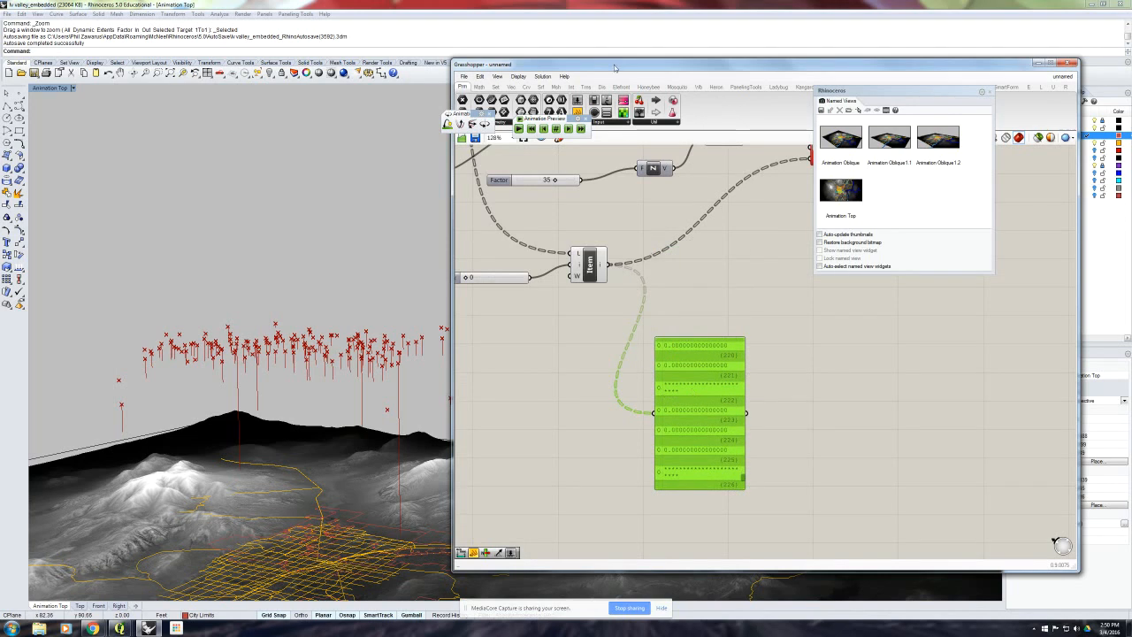
drag(615, 68, 610, 53)
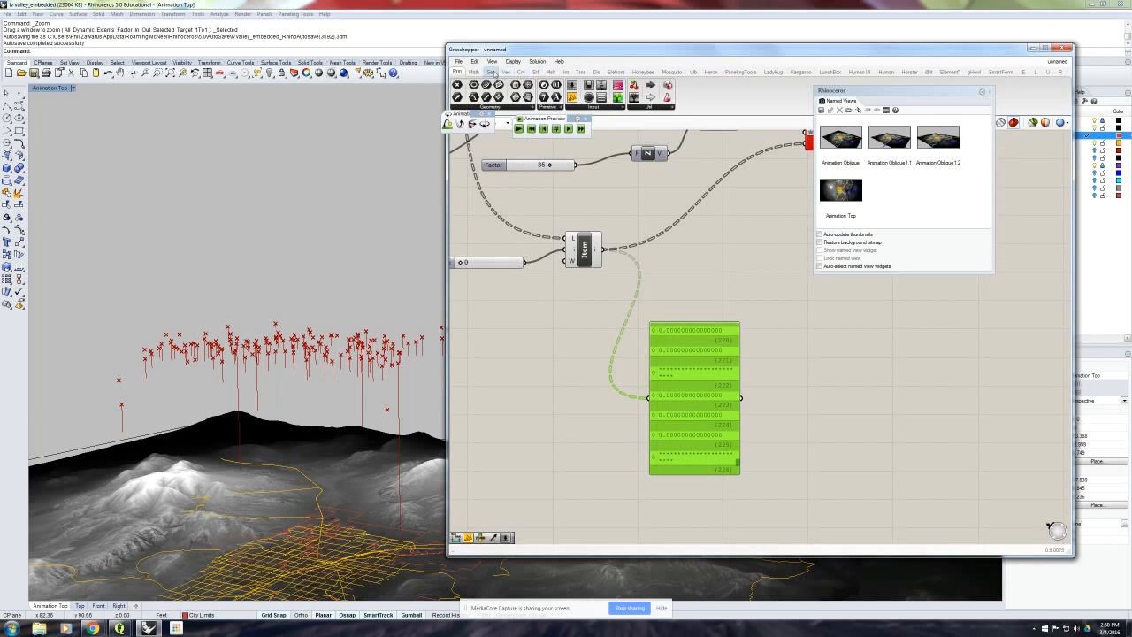
- Add a Replace Text component beside List Item and connect the List Item output to its Text input
click(491, 71)
click(636, 107)
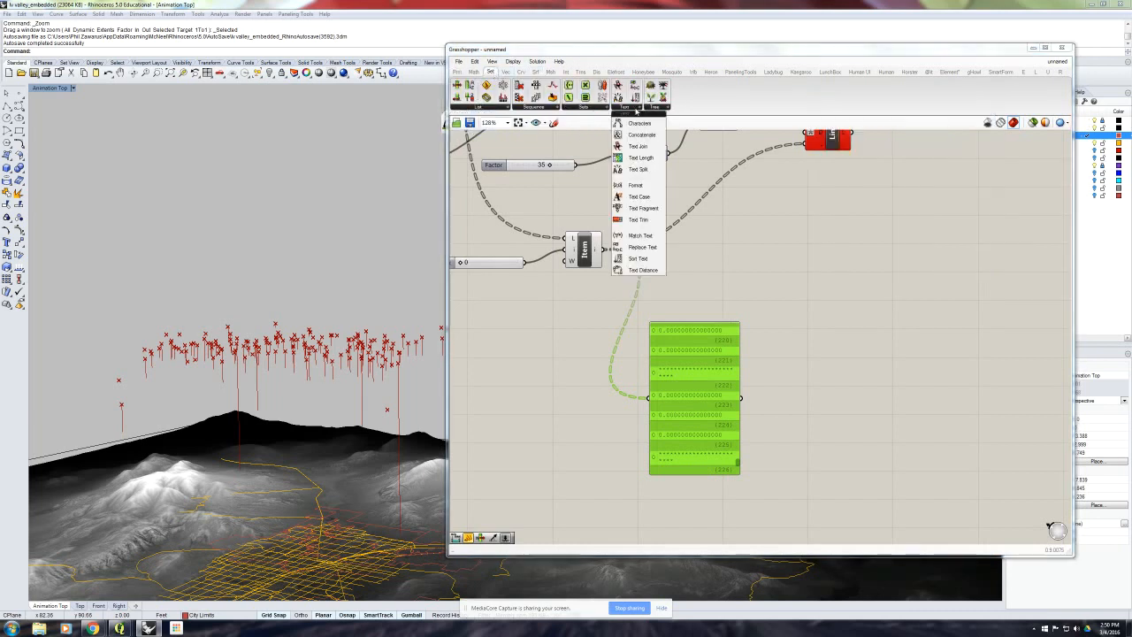
drag(642, 247, 723, 250)
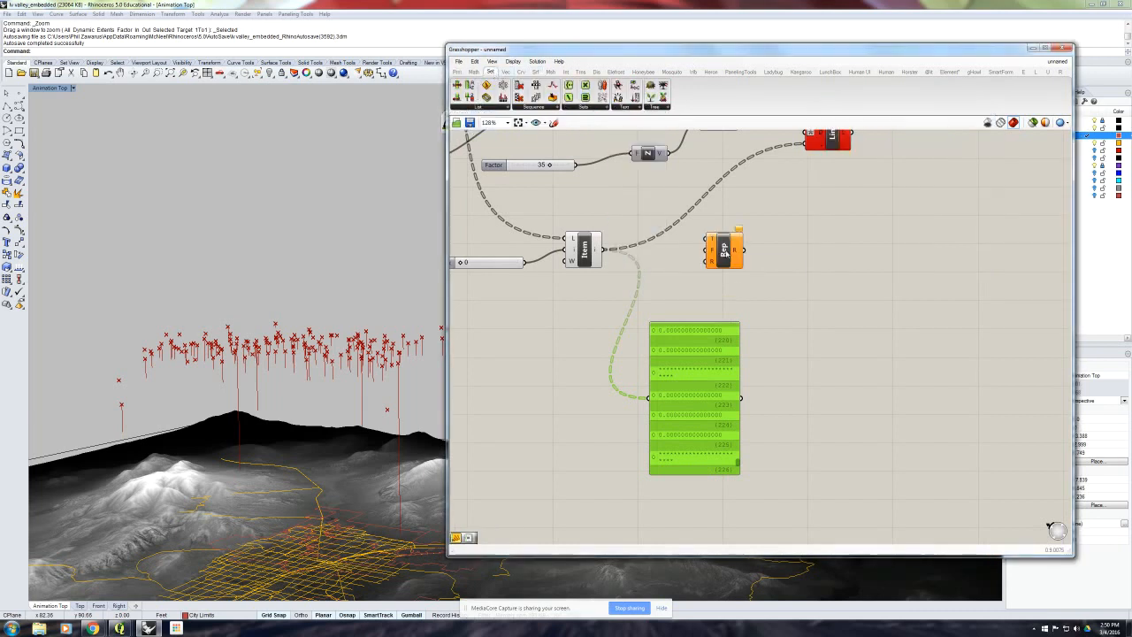
drag(610, 250, 708, 250)
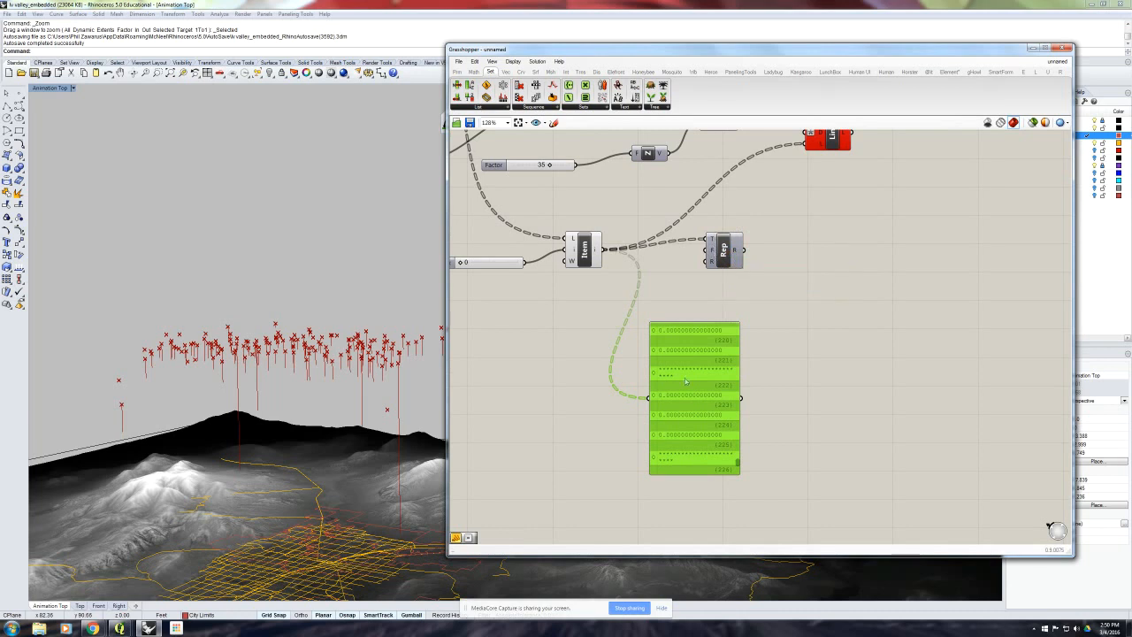
drag(724, 249, 772, 238)
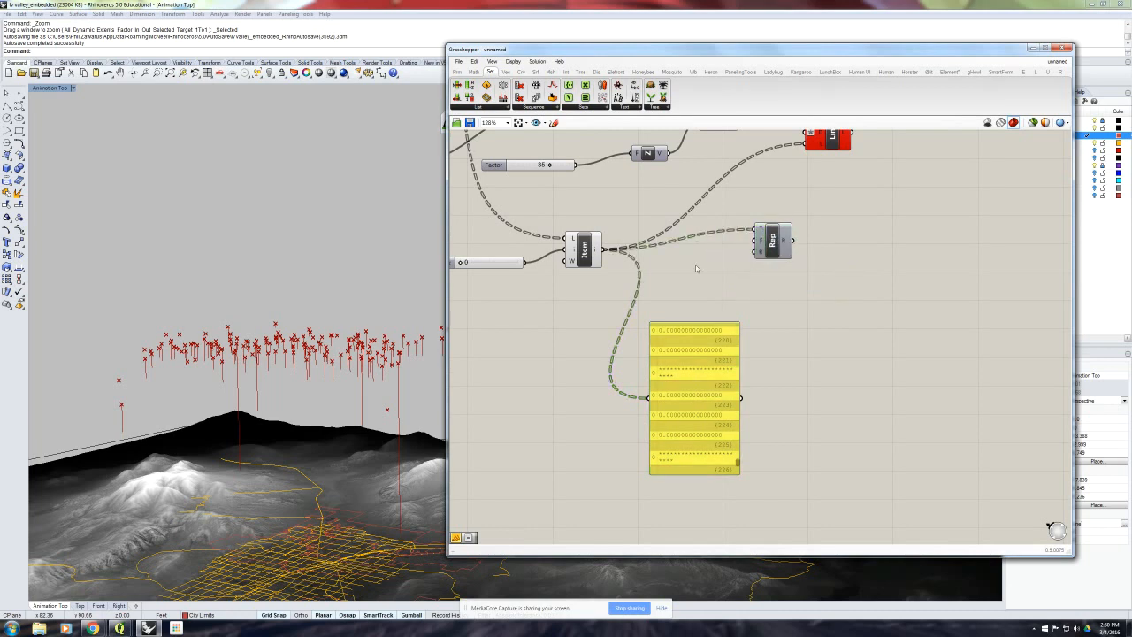
double_click(695, 258)
text(")
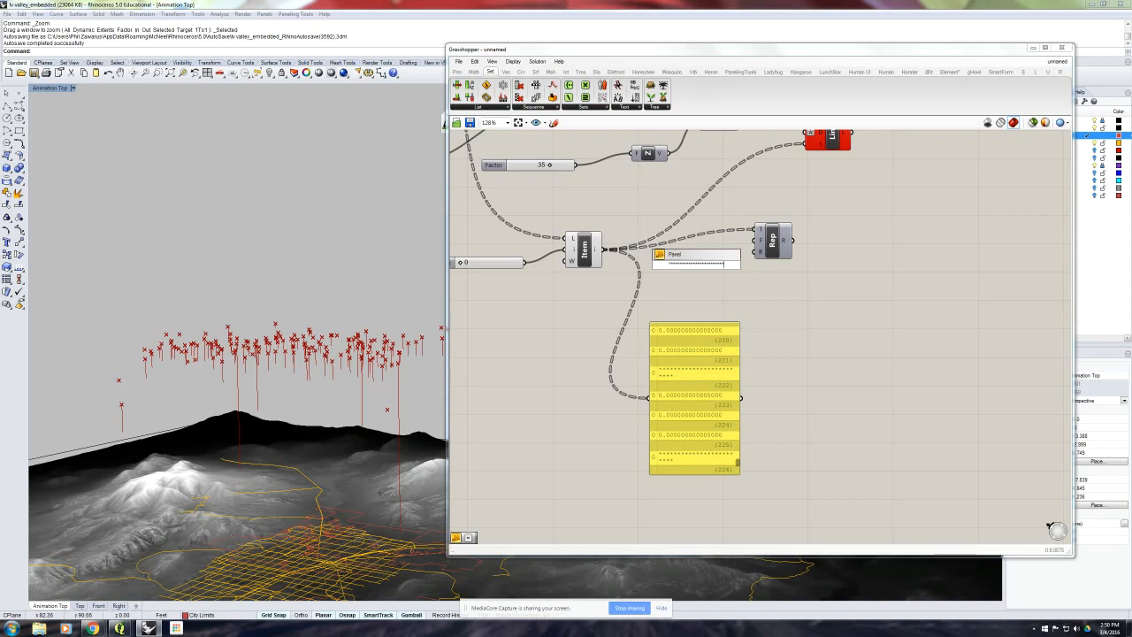
key(Return)
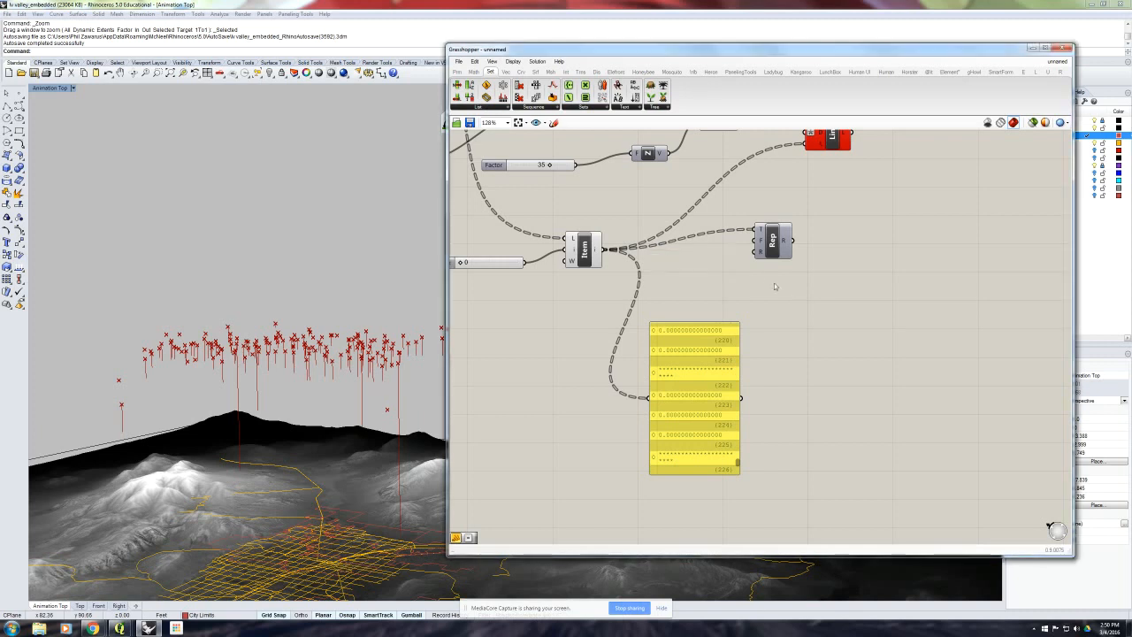
- Add a compact panel holding the string of asterisks and connect it to the Replace Text component's Find input
double_click(701, 268)
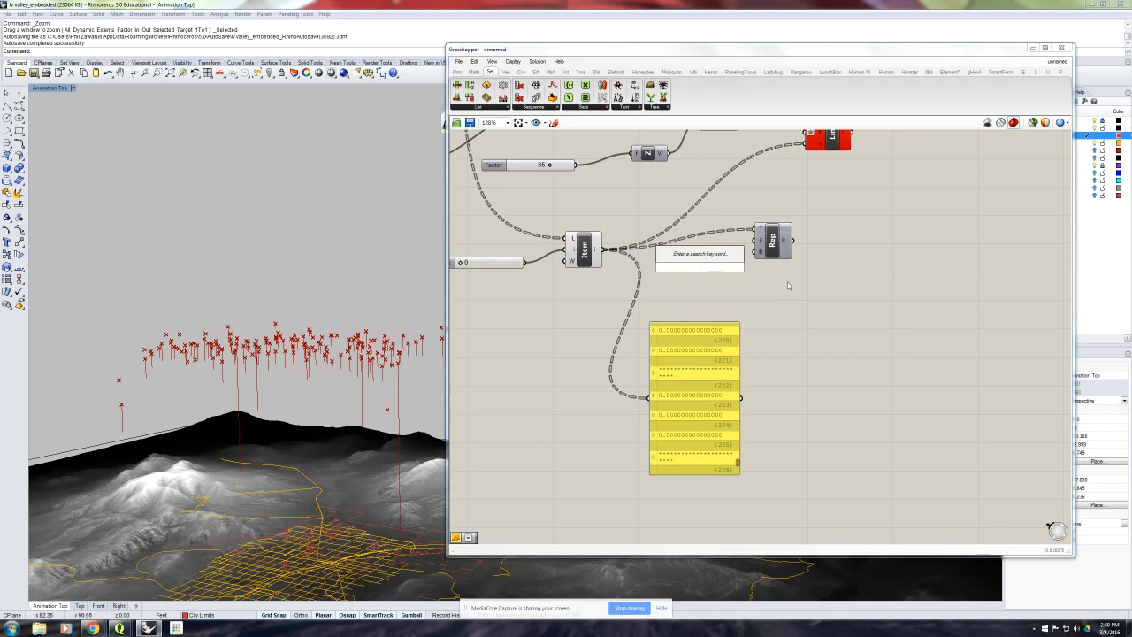
text(1)
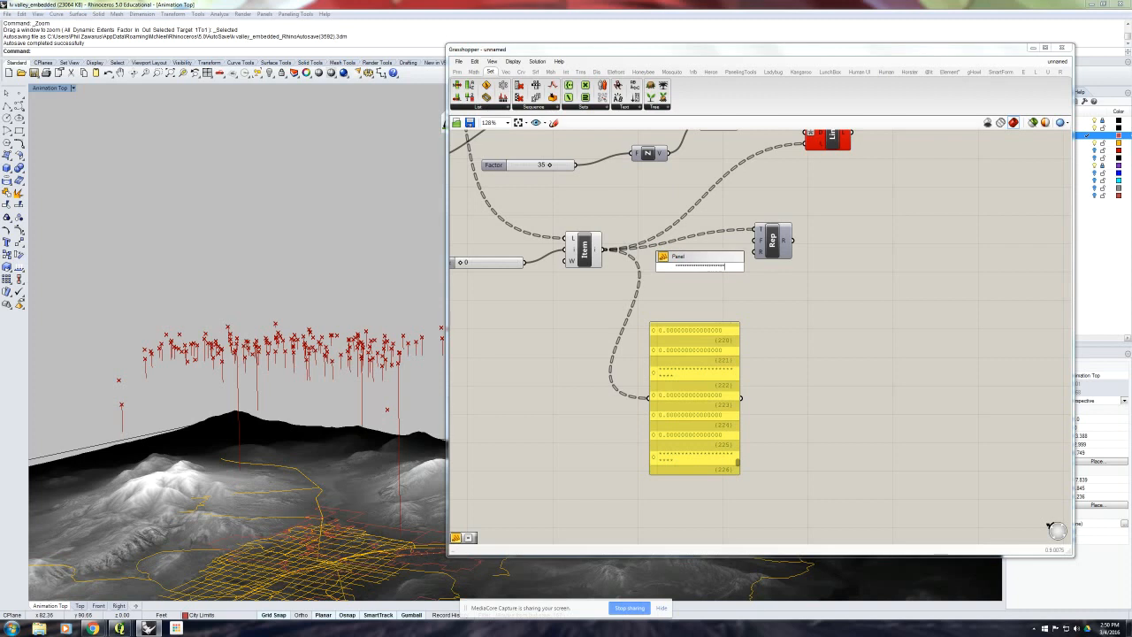
click(788, 286)
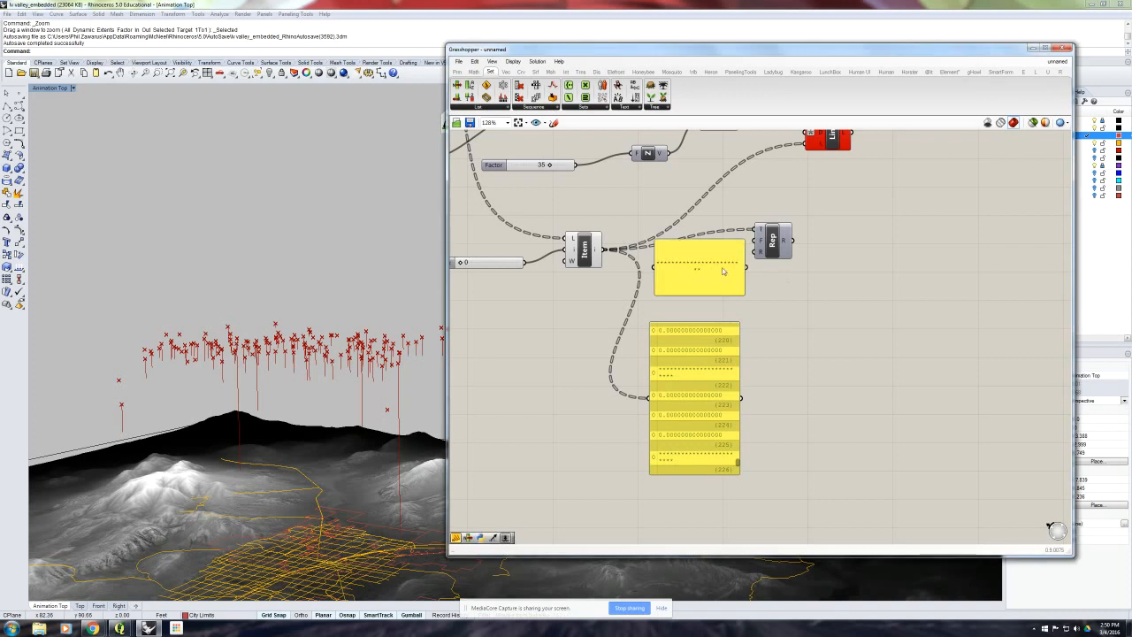
click(771, 240)
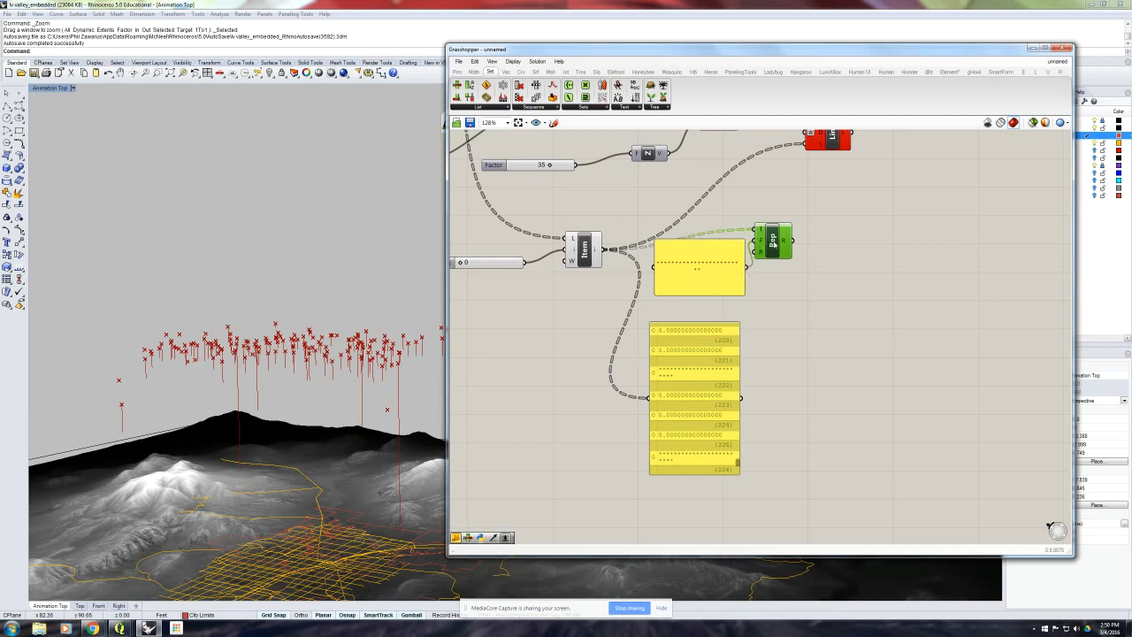
drag(772, 242, 801, 240)
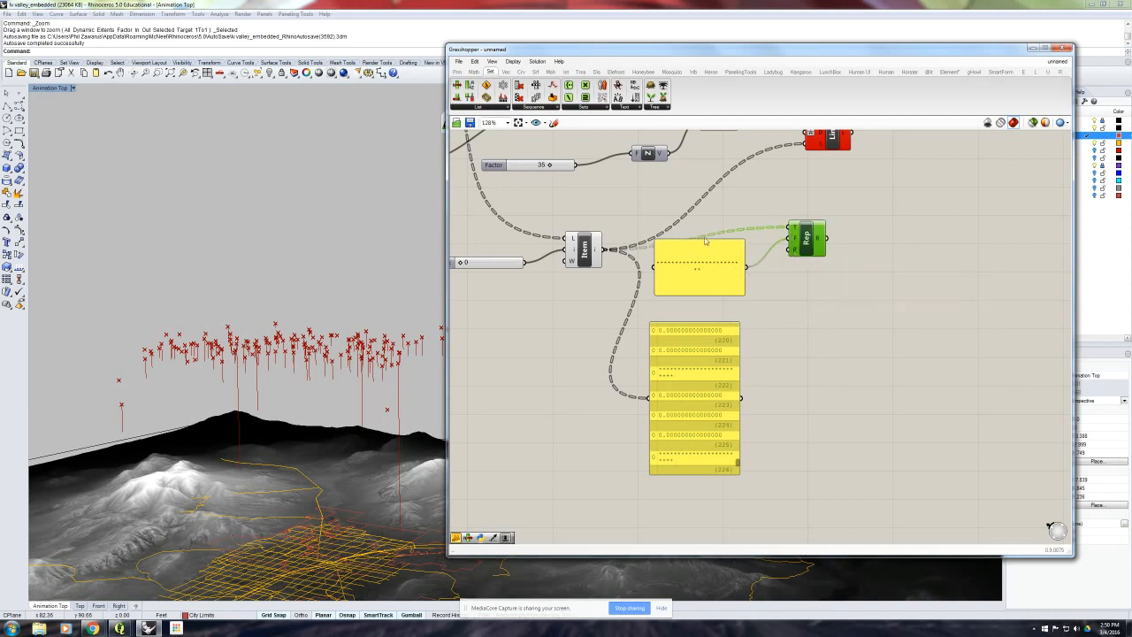
mouse_move(704, 239)
mouse_down()
mouse_move(703, 268)
mouse_move(725, 240)
mouse_up()
- Add a second panel containing 0 below the asterisk panel and connect it to the Replace Text component's Replace input
click(733, 279)
double_click(732, 279)
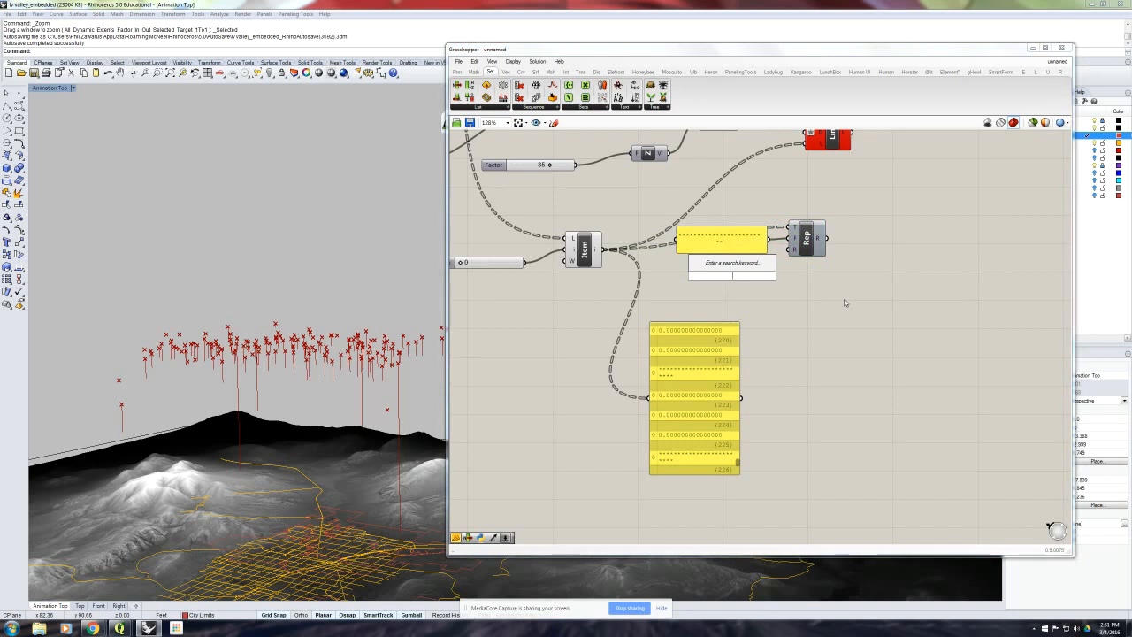
text("0)
key(Return)
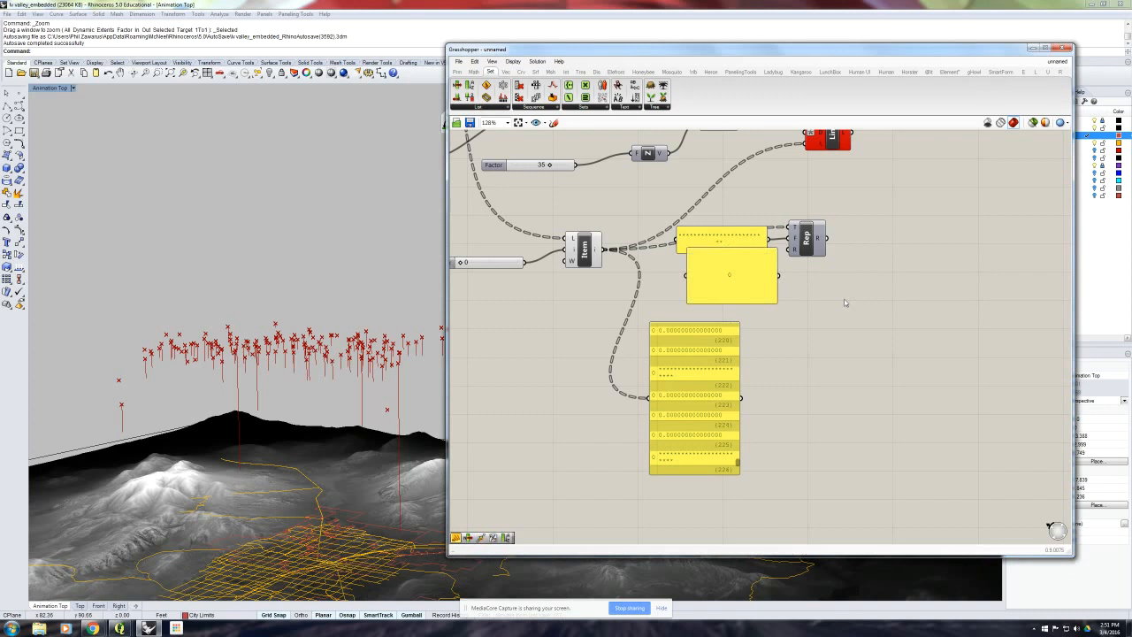
drag(751, 250, 790, 251)
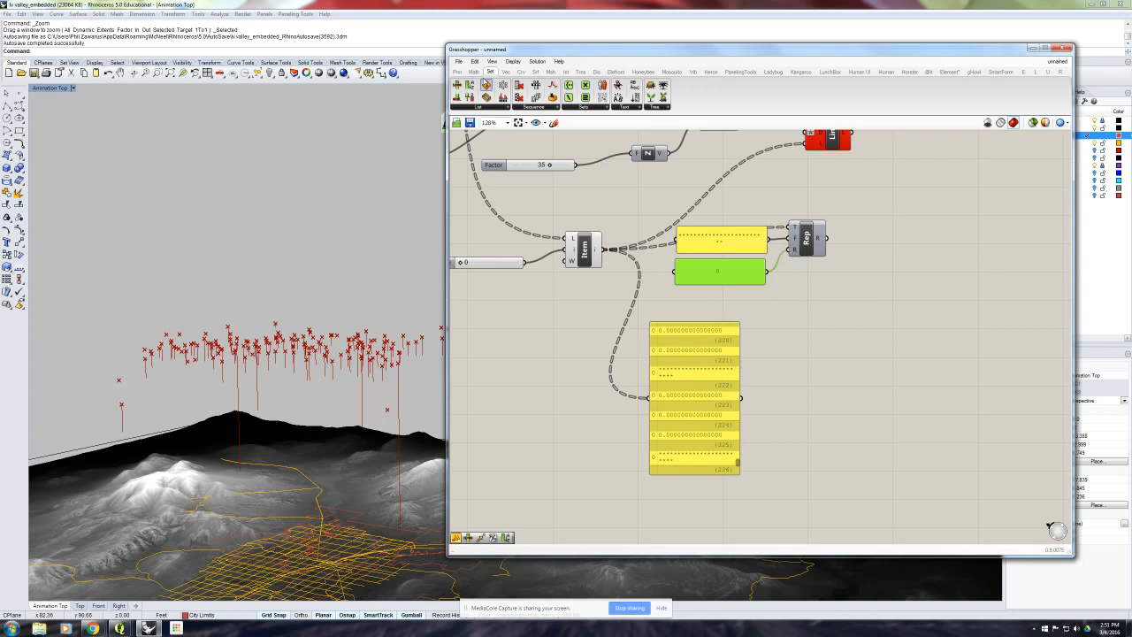
- Attach a temporary panel to the Replace Text output, examine the values through the last branches, and delete that panel
drag(456, 536, 930, 338)
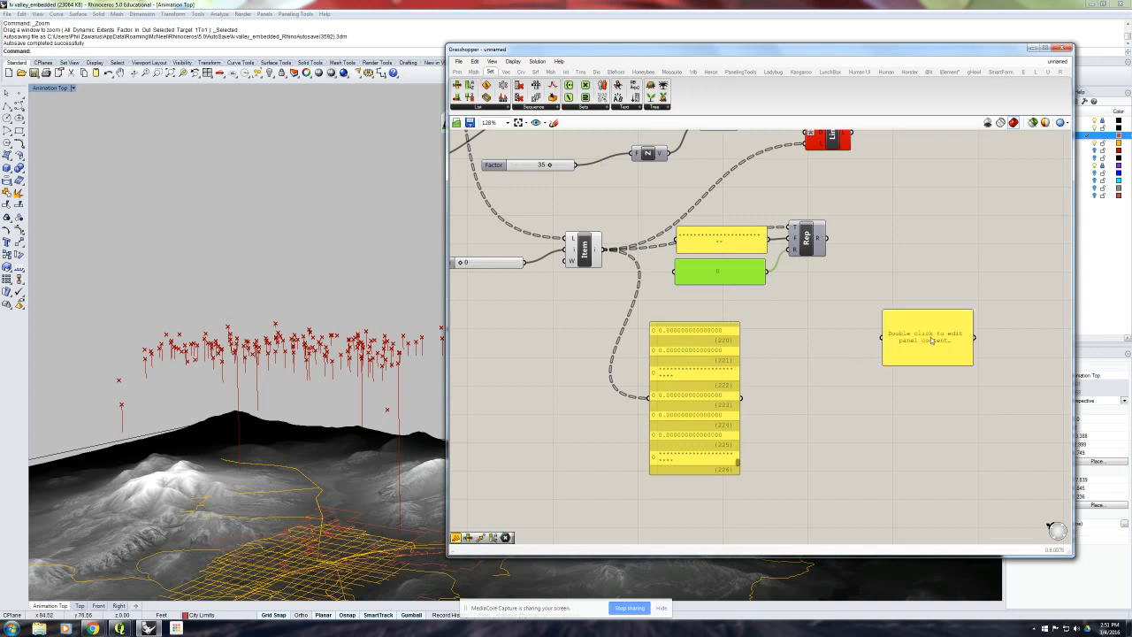
drag(826, 238, 893, 340)
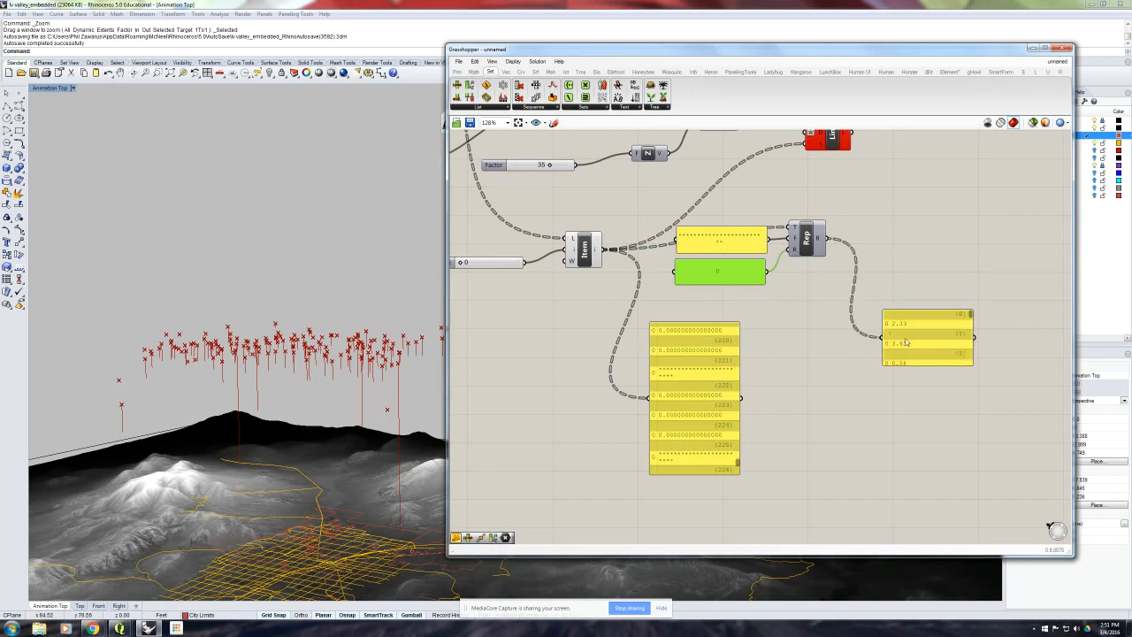
click(924, 380)
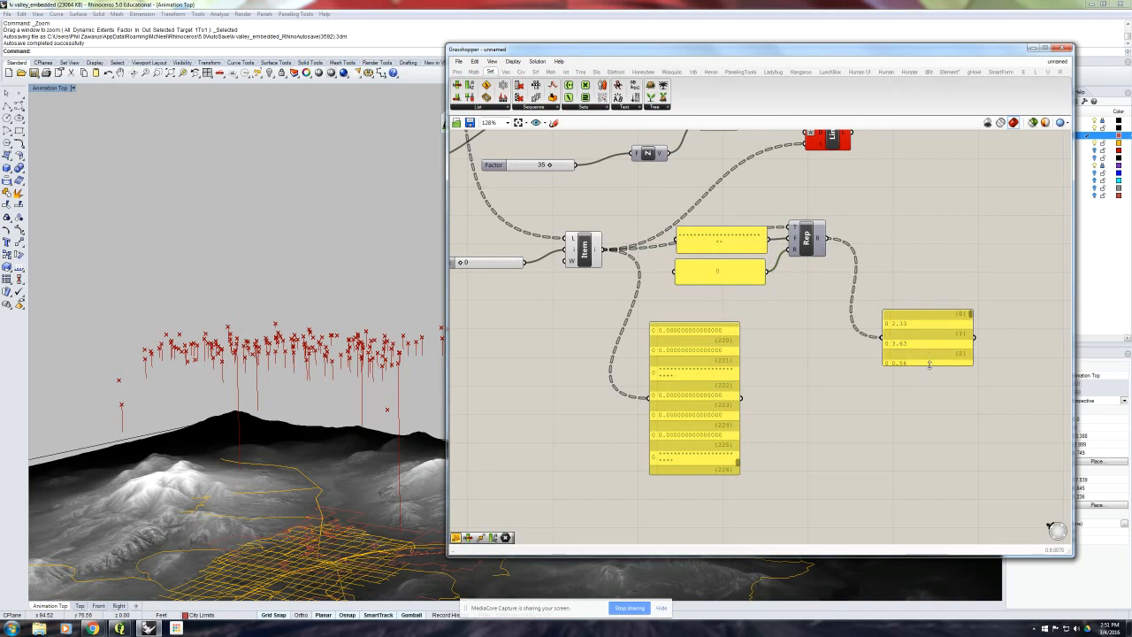
drag(928, 363, 928, 439)
drag(970, 314, 972, 430)
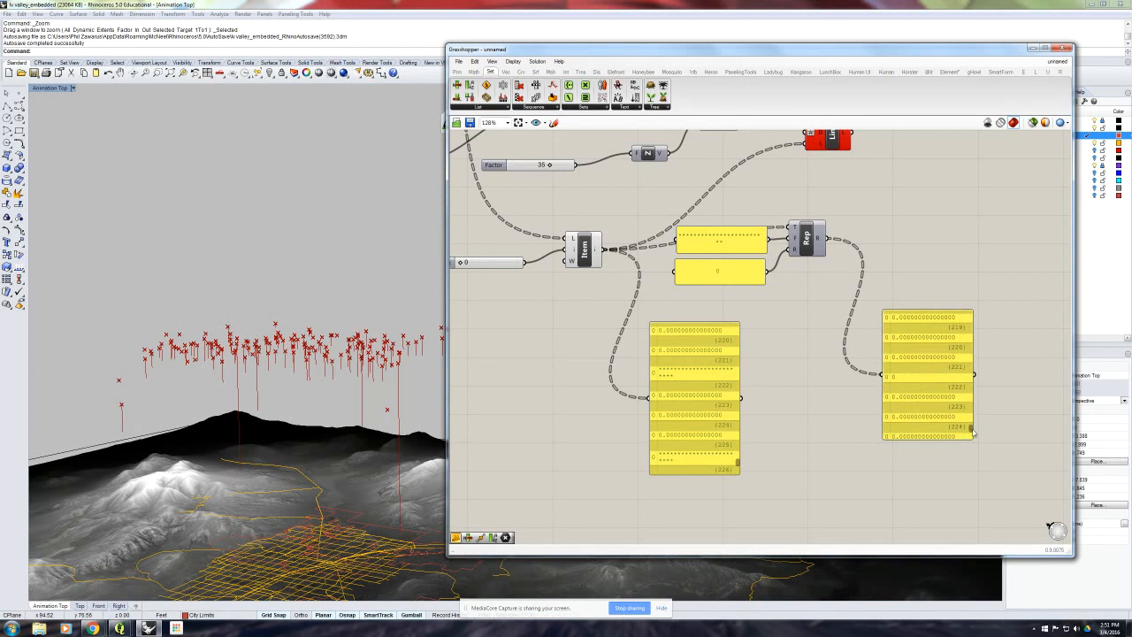
click(949, 390)
key(Delete)
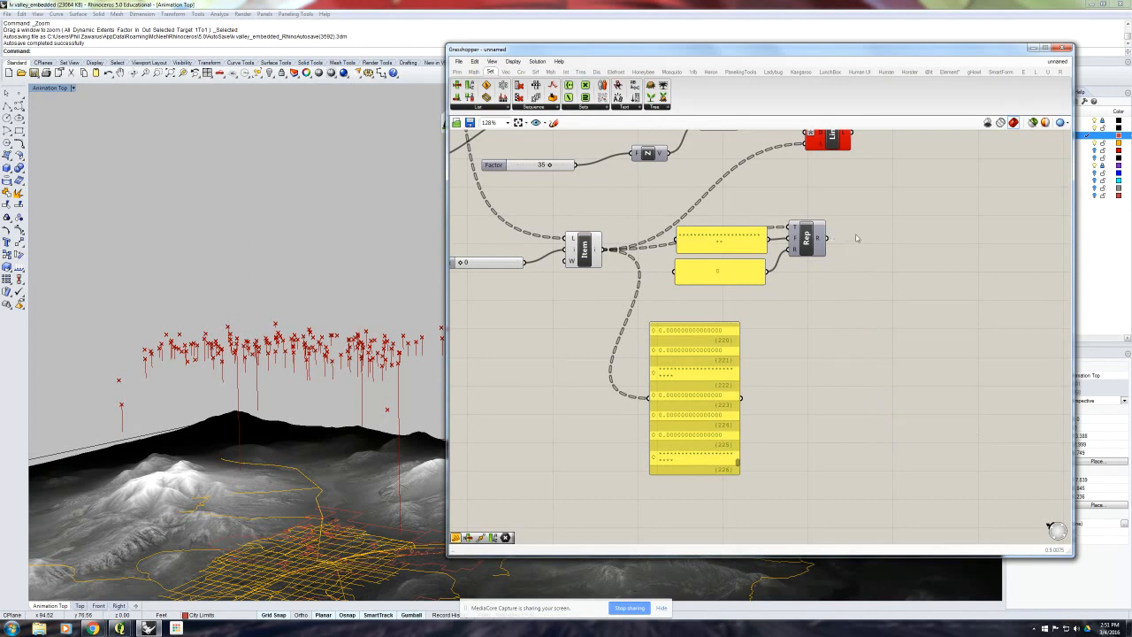
- Connect the Replace Text output to the Line component's Length input in place of List Item, and delete the List Item's value panel
scroll(838, 223, down, 1)
right_drag(838, 222, 825, 282)
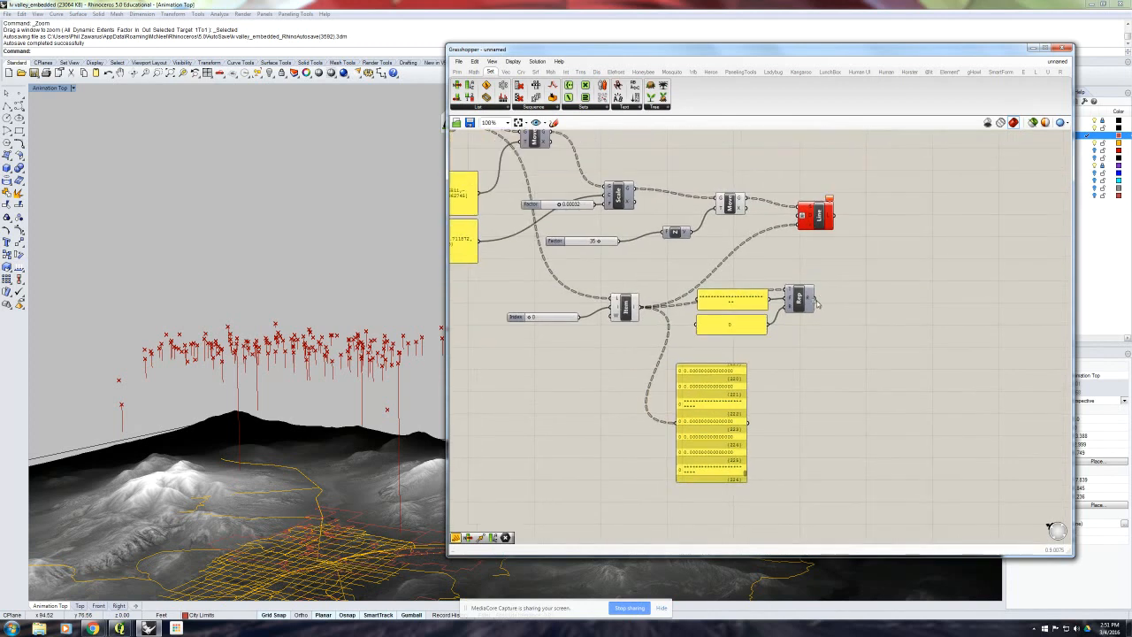
drag(820, 304, 815, 218)
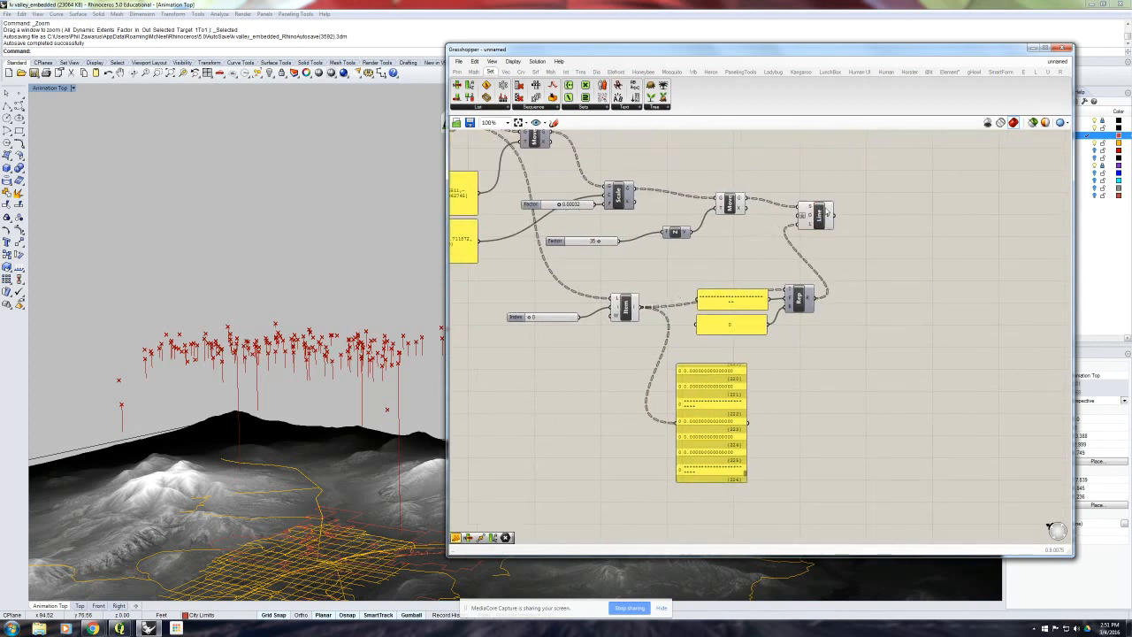
click(738, 427)
key(Delete)
- Examine the vertical lines hanging from the raised station points over the terrain from several angles
scroll(291, 345, down, 3)
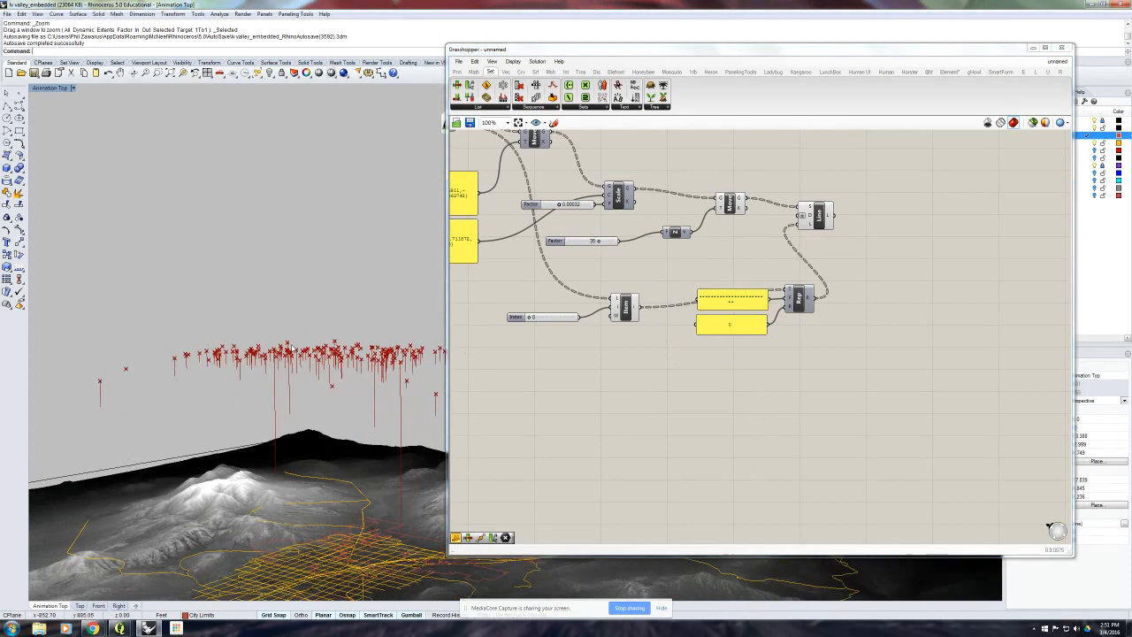
scroll(293, 347, up, 5)
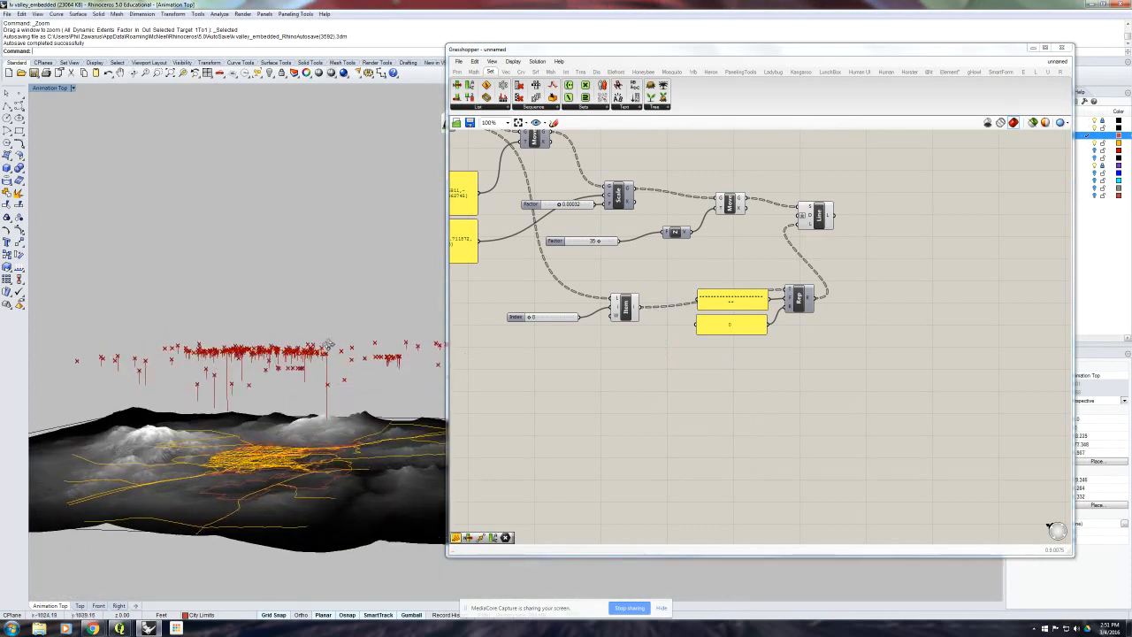
scroll(336, 349, up, 4)
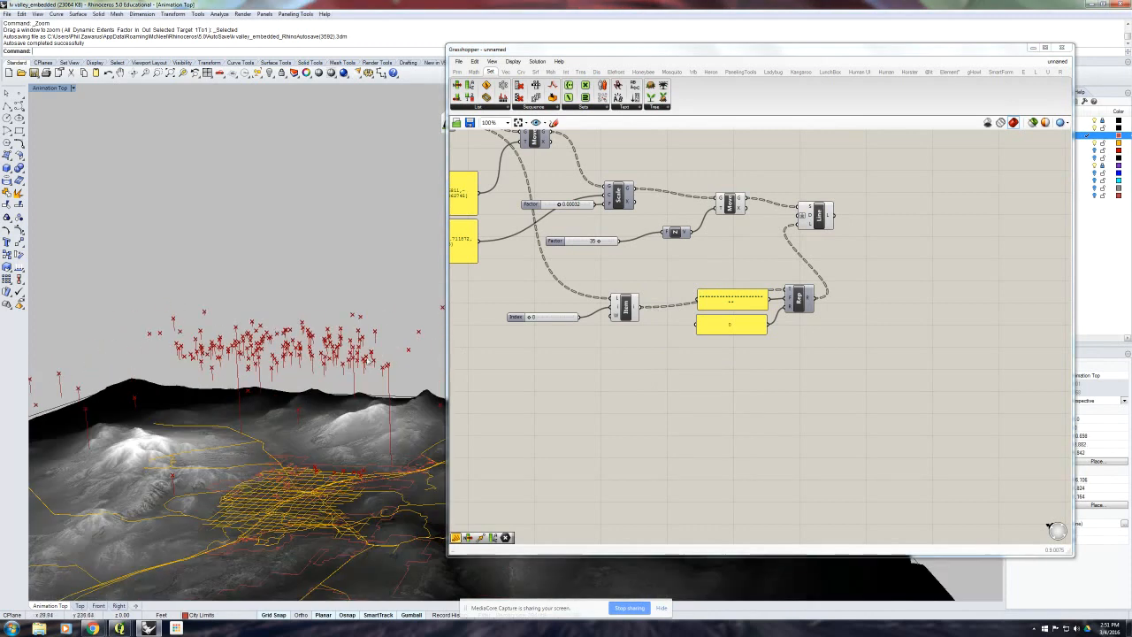
scroll(348, 356, up, 5)
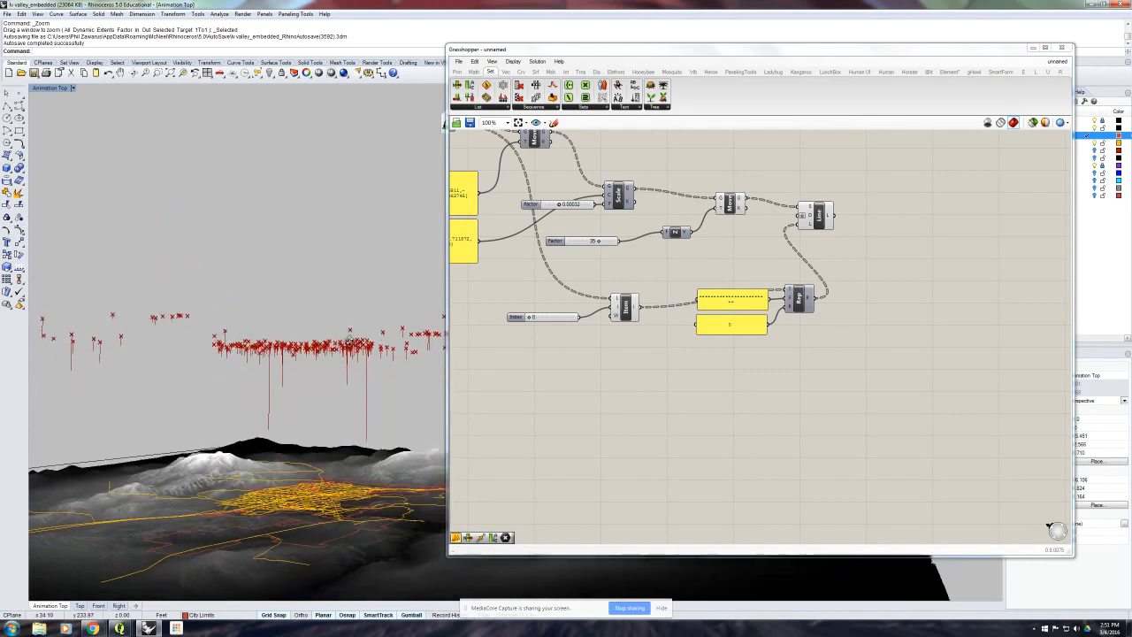
scroll(349, 347, up, 4)
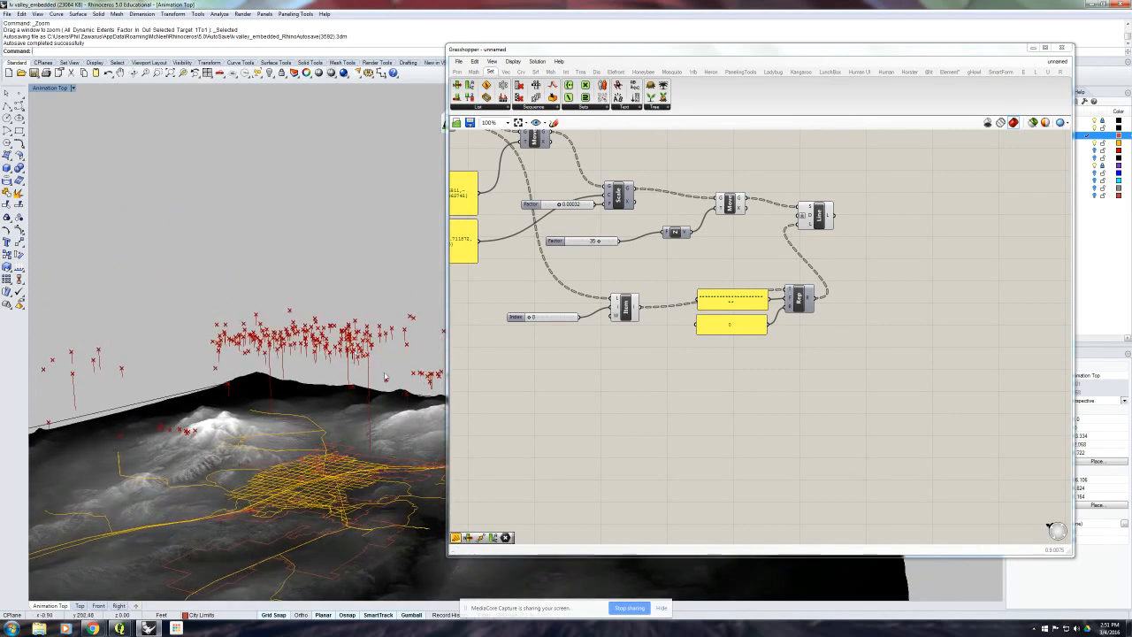
scroll(372, 362, up, 5)
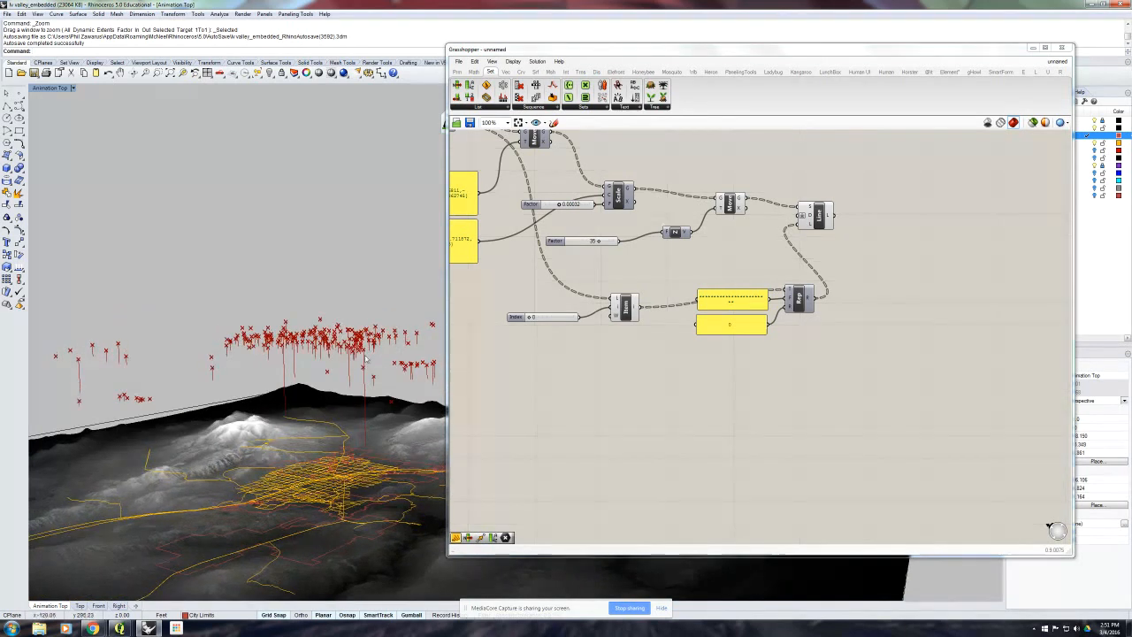
scroll(370, 359, down, 3)
mouse_move(369, 359)
right_down()
mouse_move(365, 322)
mouse_move(363, 355)
right_up()
- Turn off the preview of the Move component that raises the points, leaving the lines displayed over the terrain
click(730, 203)
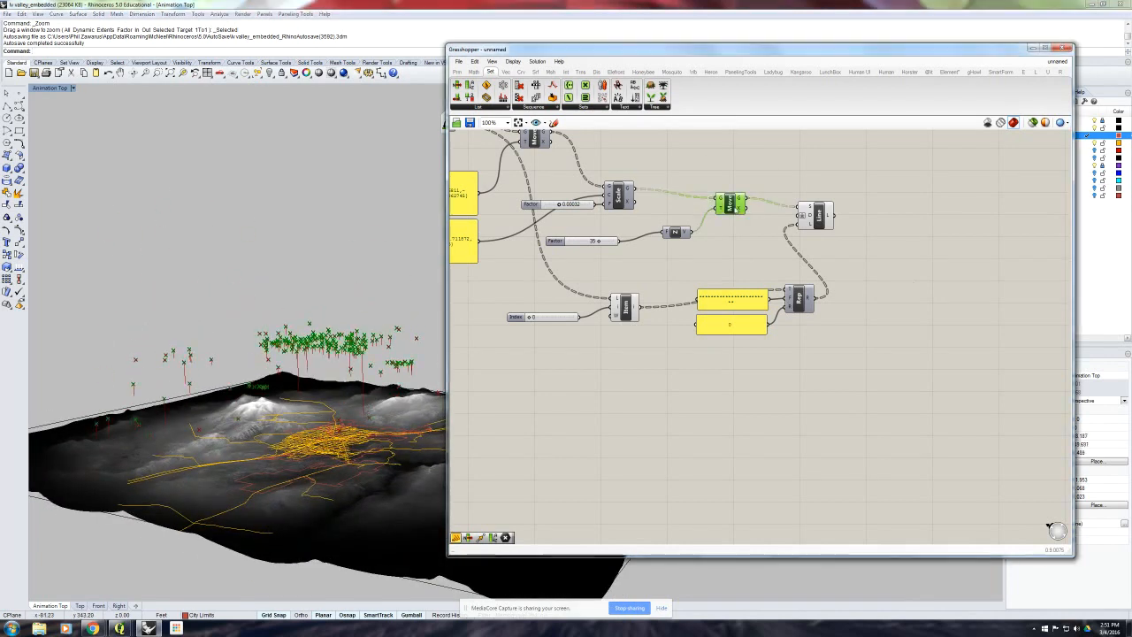
middle_click(733, 198)
click(949, 287)
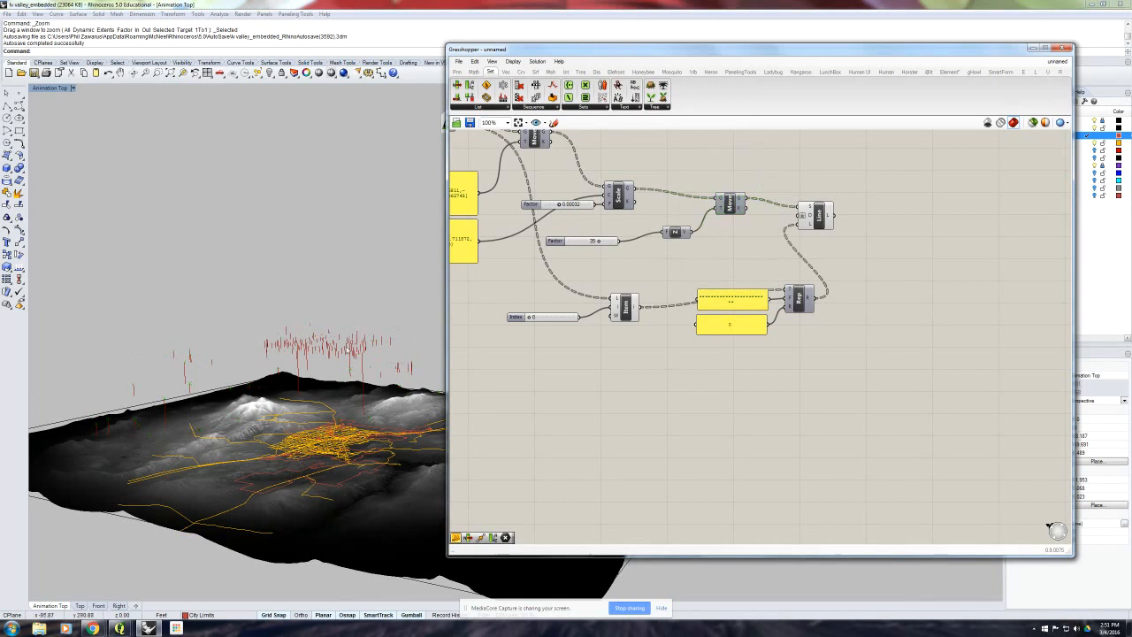
mouse_move(352, 355)
right_down()
mouse_move(353, 384)
mouse_move(366, 338)
mouse_move(354, 371)
mouse_move(339, 336)
mouse_move(351, 330)
mouse_move(354, 349)
right_up()
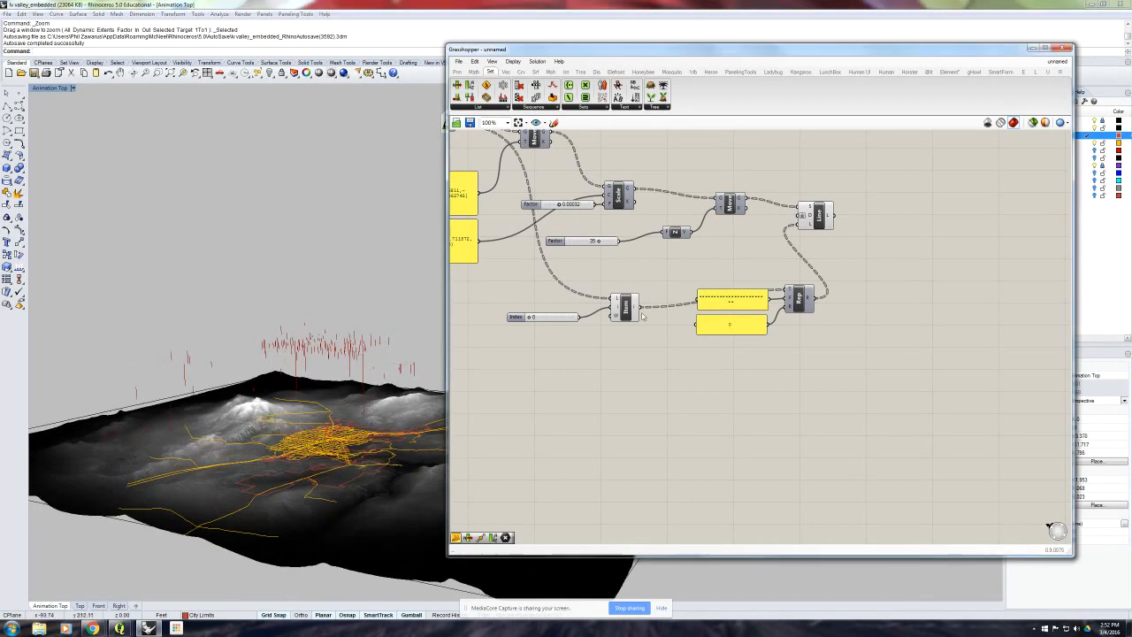
- Compare the lengths of the hanging red lines above the city area from closer and lower viewpoints
right_drag(365, 435, 353, 402)
scroll(353, 402, up, 6)
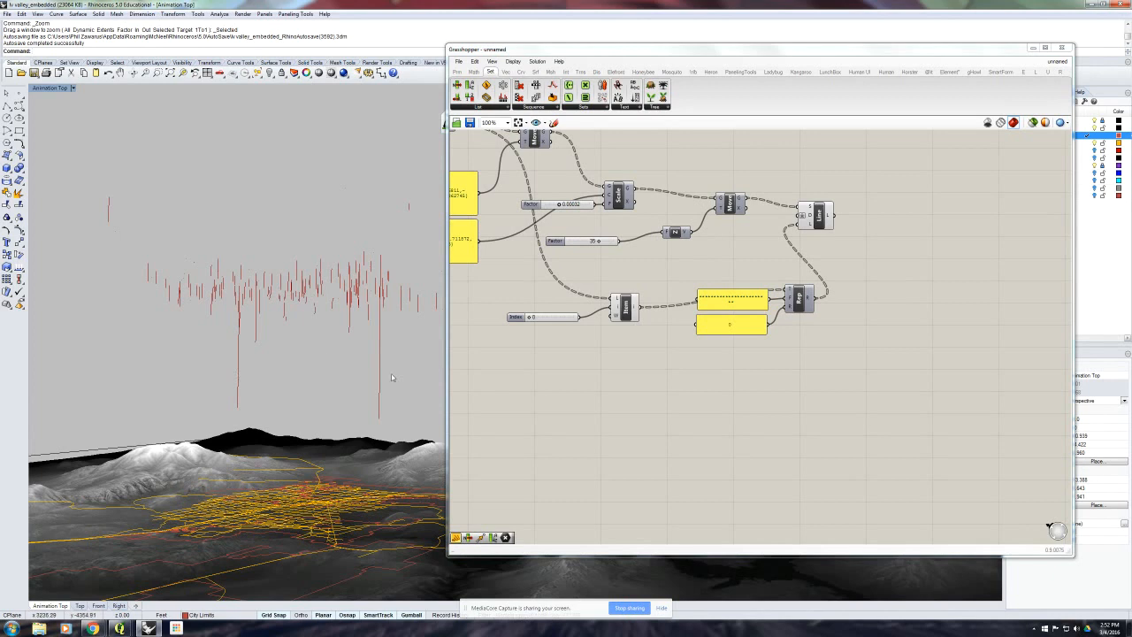
right_drag(390, 374, 362, 370)
click(943, 346)
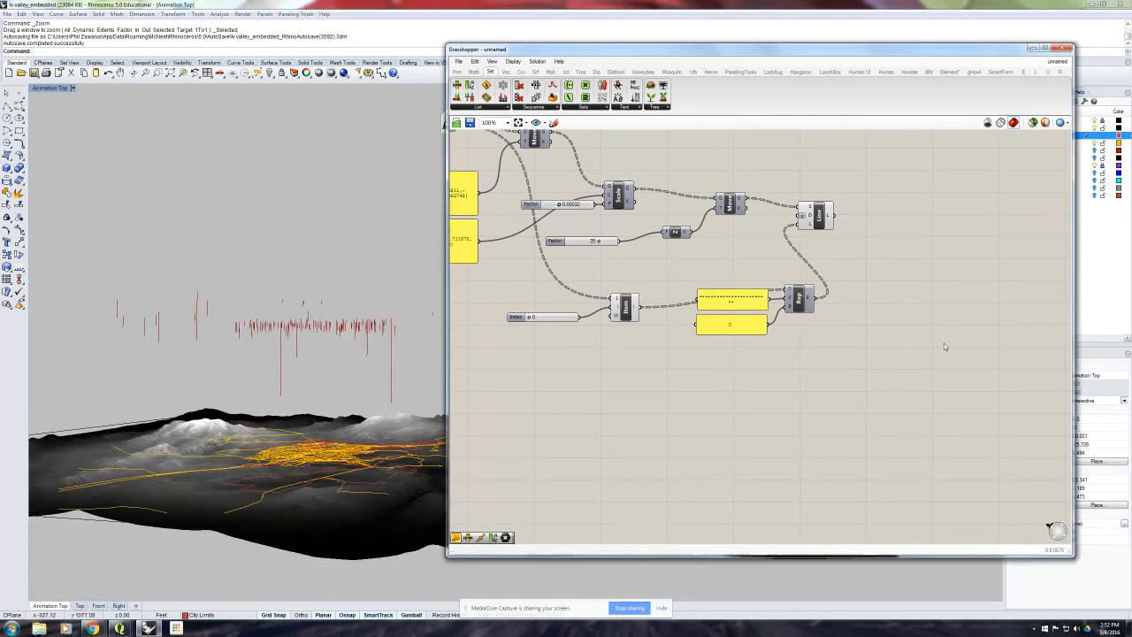
right_drag(904, 255, 846, 341)
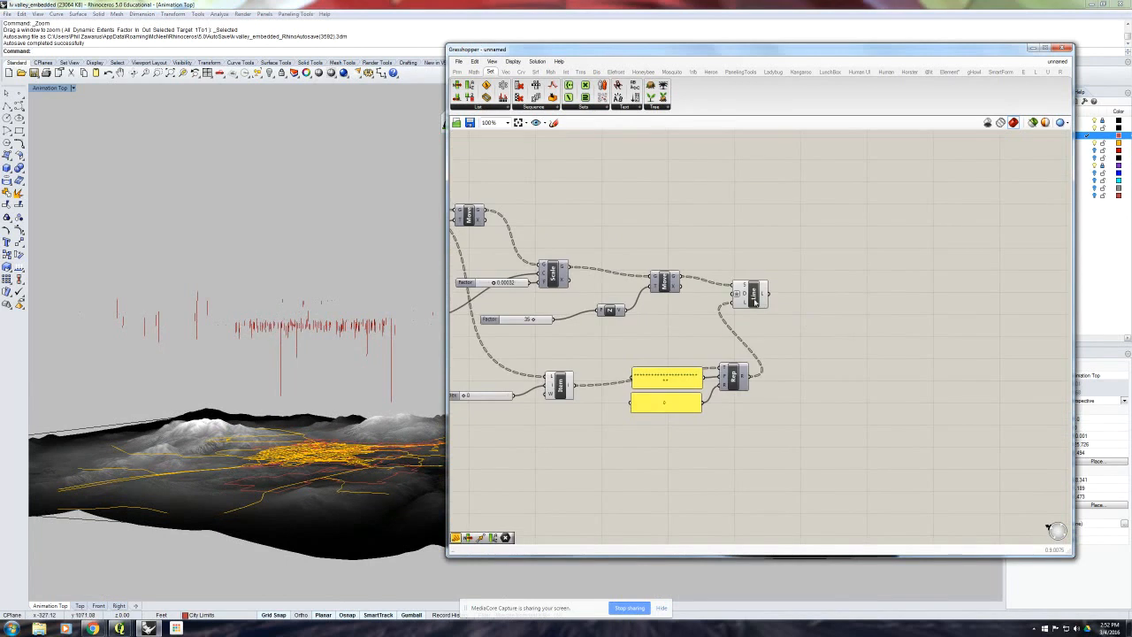
drag(754, 302, 758, 292)
mouse_move(349, 319)
right_down()
mouse_move(358, 334)
mouse_move(333, 329)
mouse_move(340, 313)
right_up()
click(950, 334)
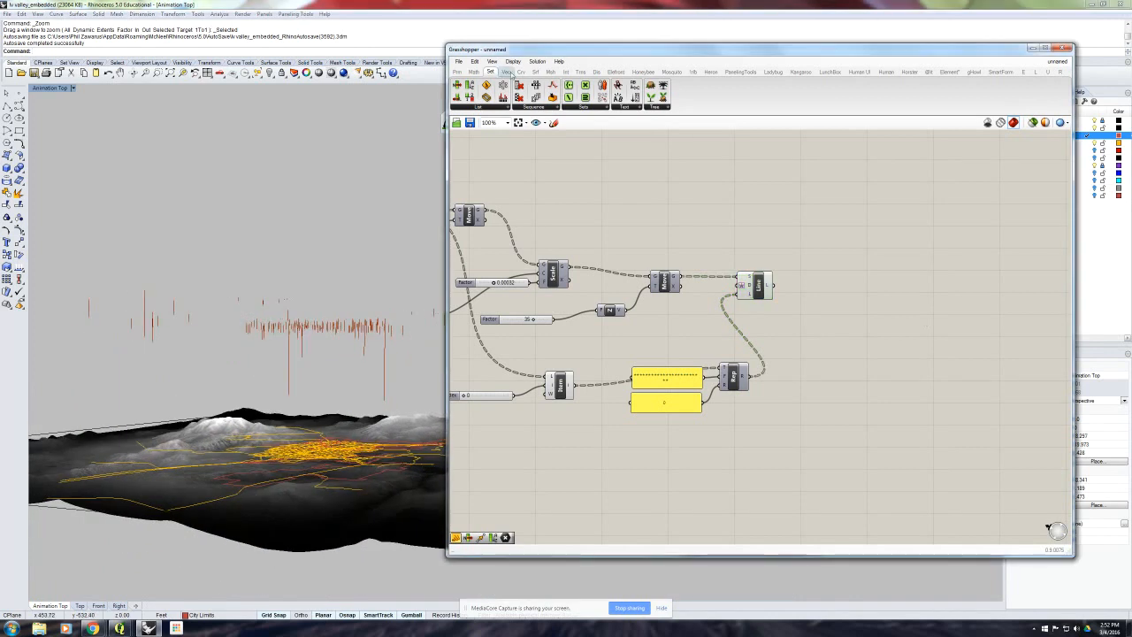
- Add a Minimum component after the Line component and connect the Line output to its A input
click(474, 71)
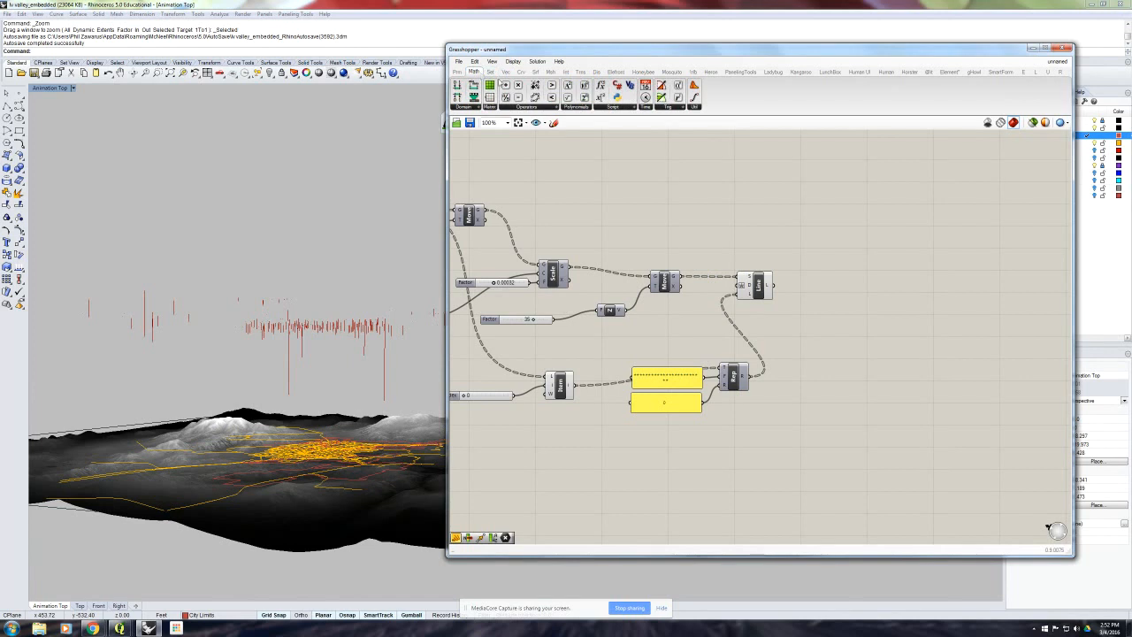
click(694, 107)
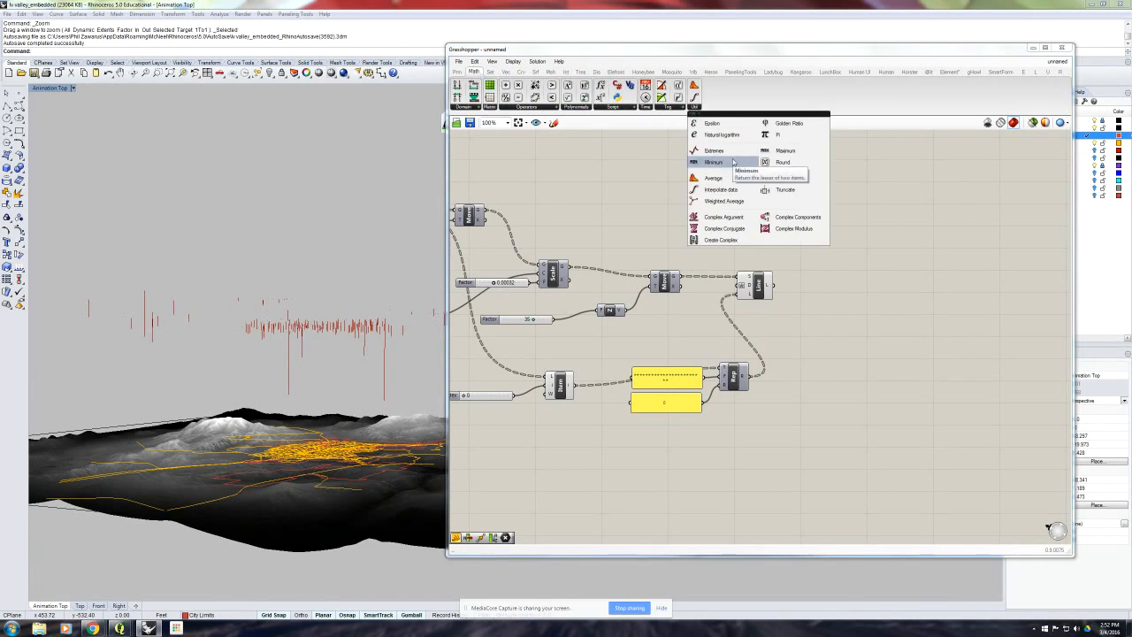
drag(733, 162, 862, 281)
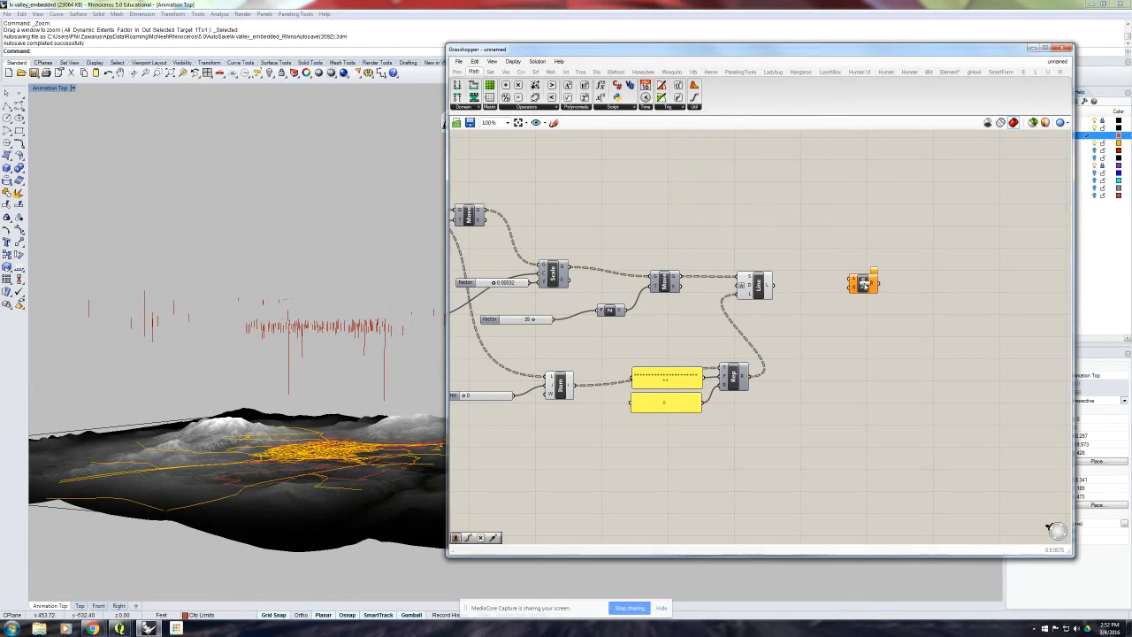
drag(773, 285, 875, 288)
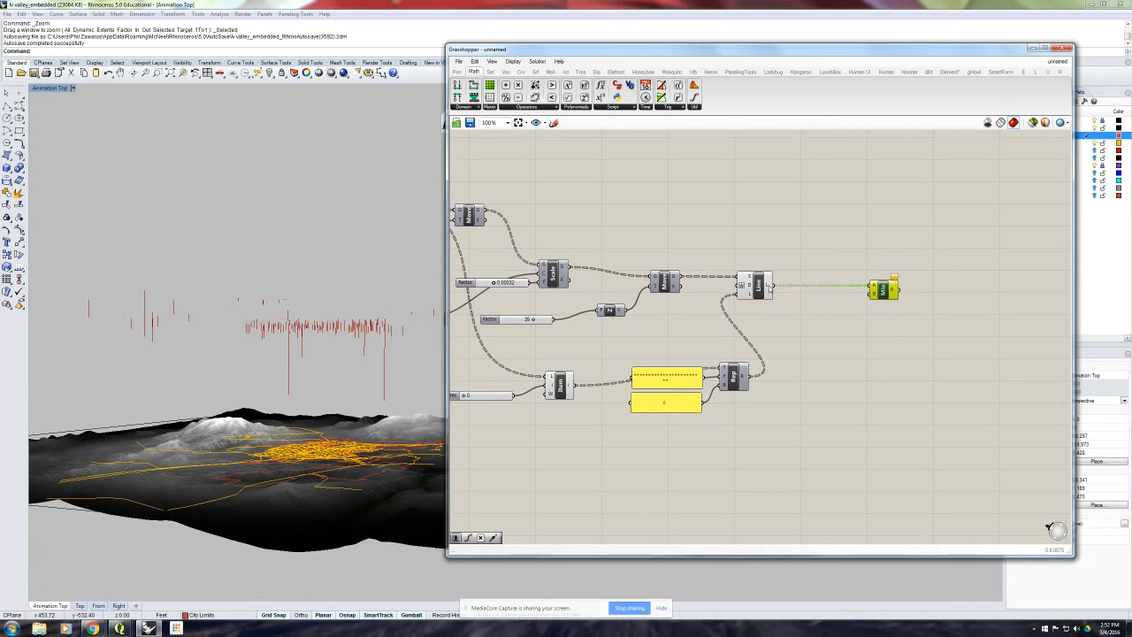
- Add a number slider set to 20 for Minimum's B input, and feed its A input from the Replace Text output instead of Line
double_click(821, 308)
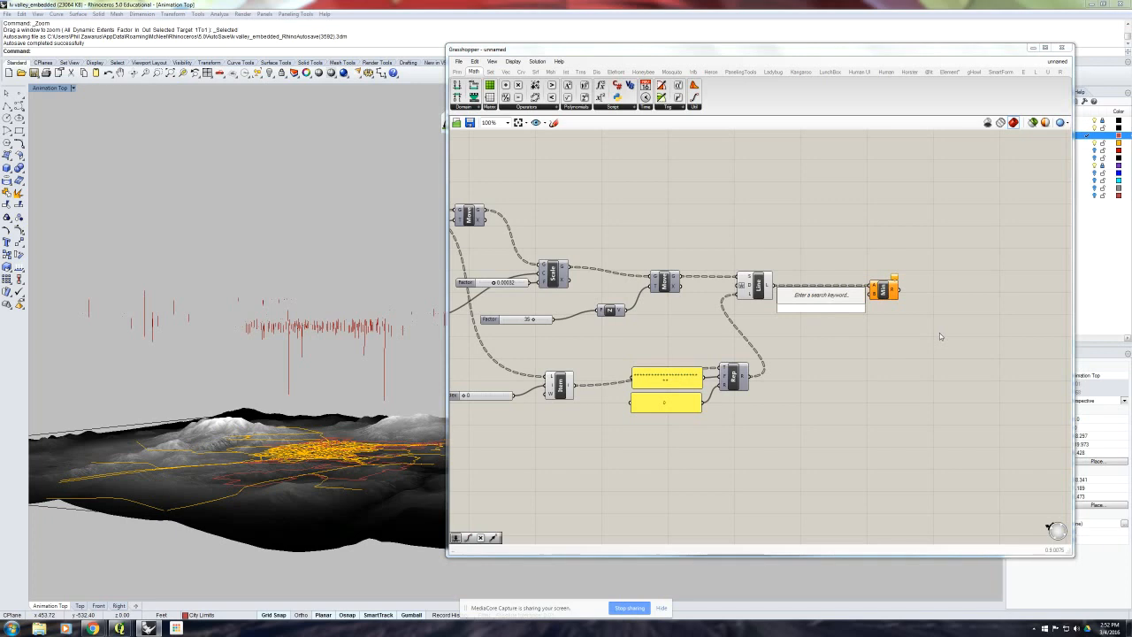
text(10)
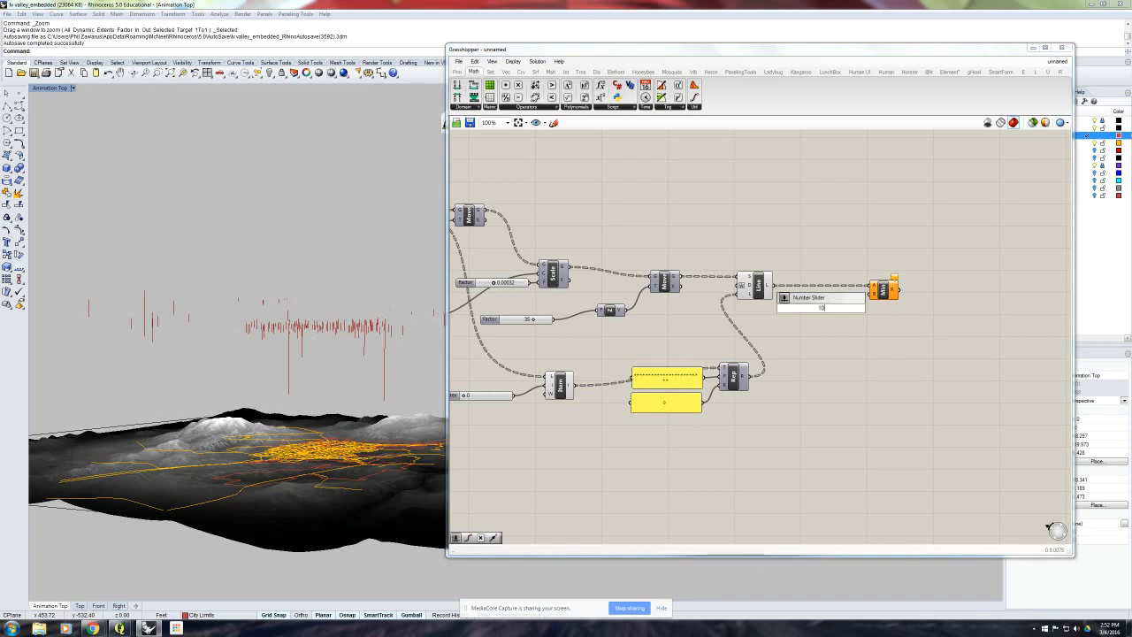
text(<)
key(Return)
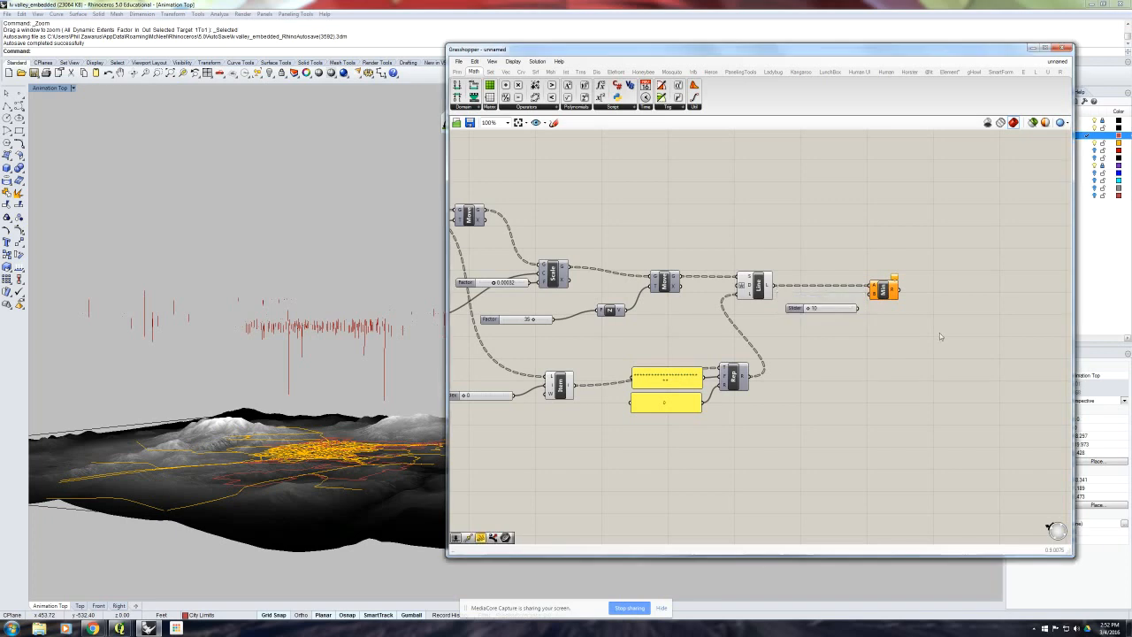
drag(806, 308, 814, 344)
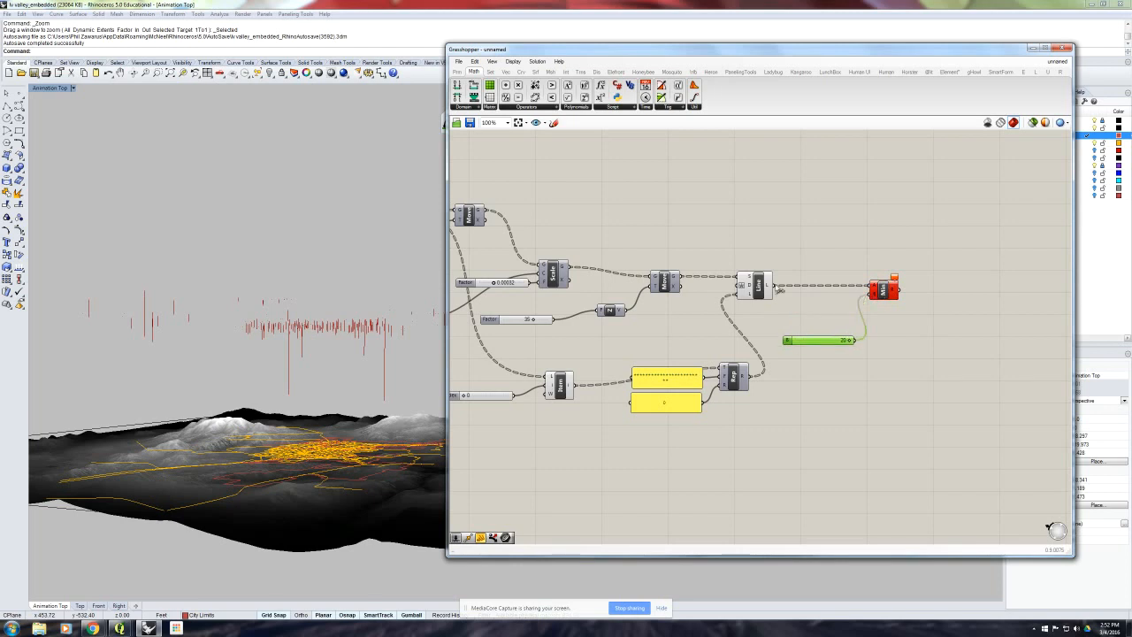
mouse_move(769, 285)
drag(747, 377, 871, 285)
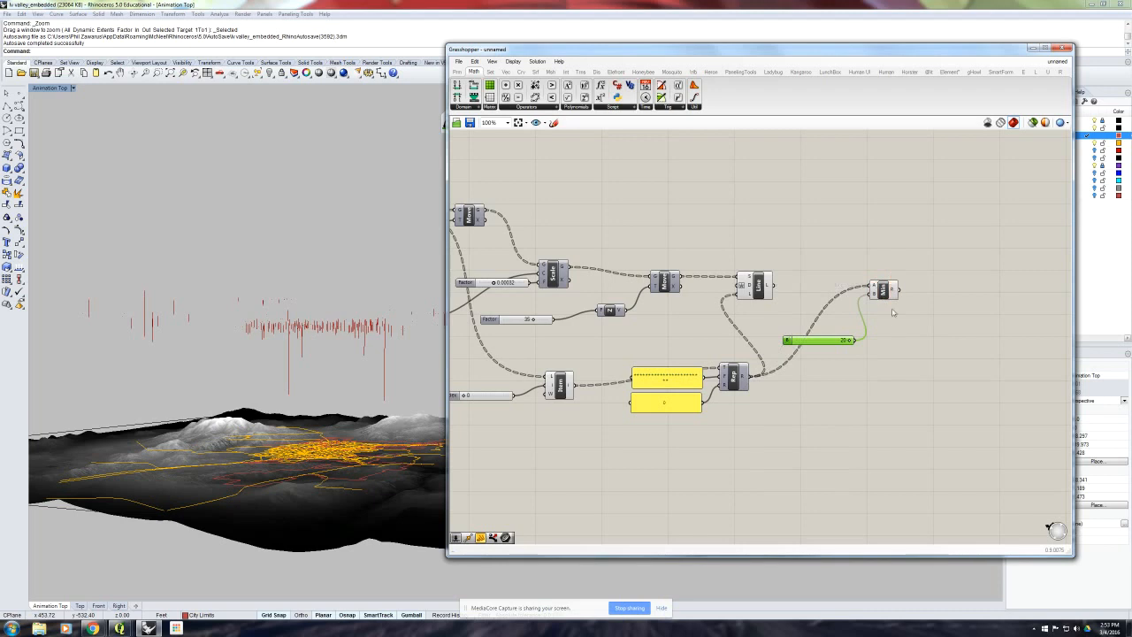
- Place Minimum and its slider between Replace Text and Line, and connect the Minimum result to Line's Length input
drag(907, 361, 847, 276)
drag(880, 305, 807, 389)
click(815, 315)
drag(757, 288, 907, 294)
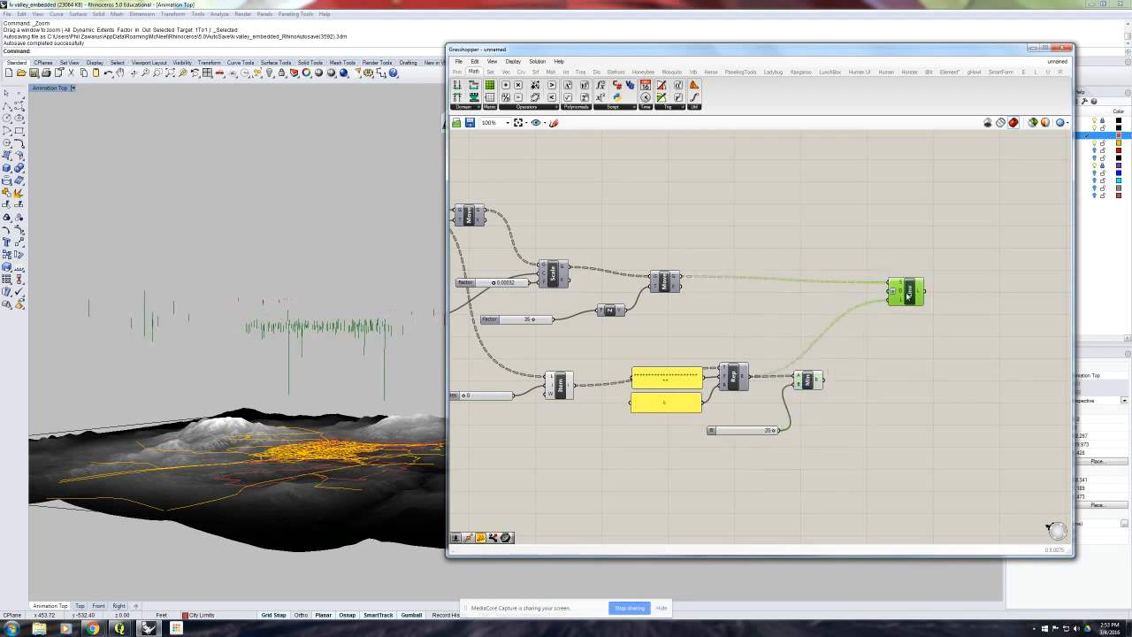
drag(823, 381, 888, 299)
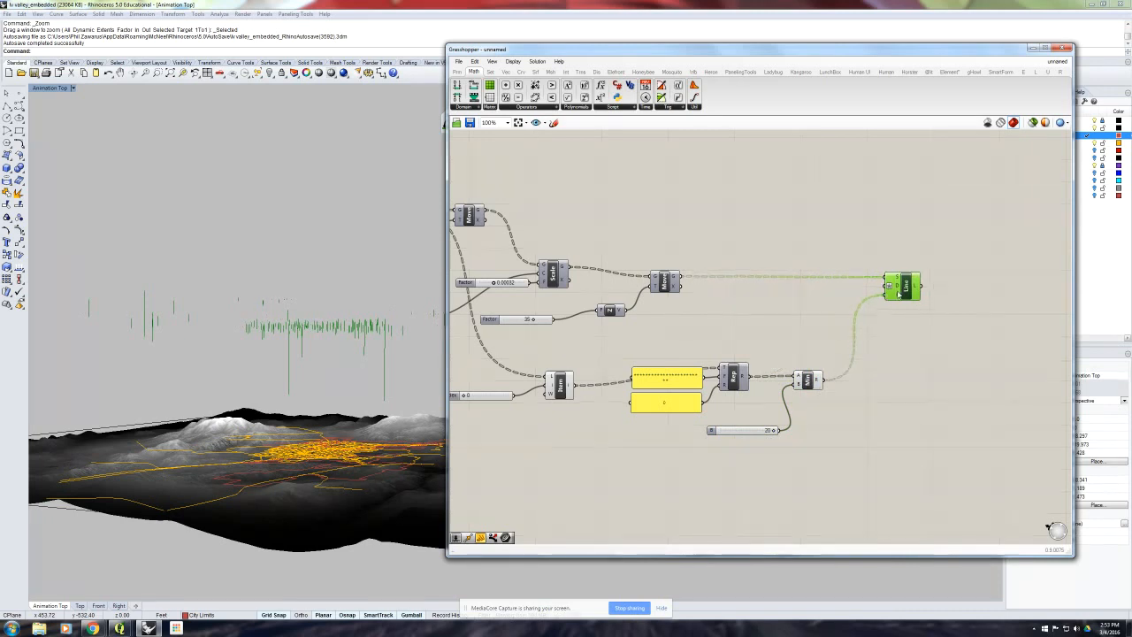
click(882, 354)
- Tune the slider capping the line lengths, first to 12 and finally to 11, while checking the lines over the terrain
drag(773, 430, 722, 433)
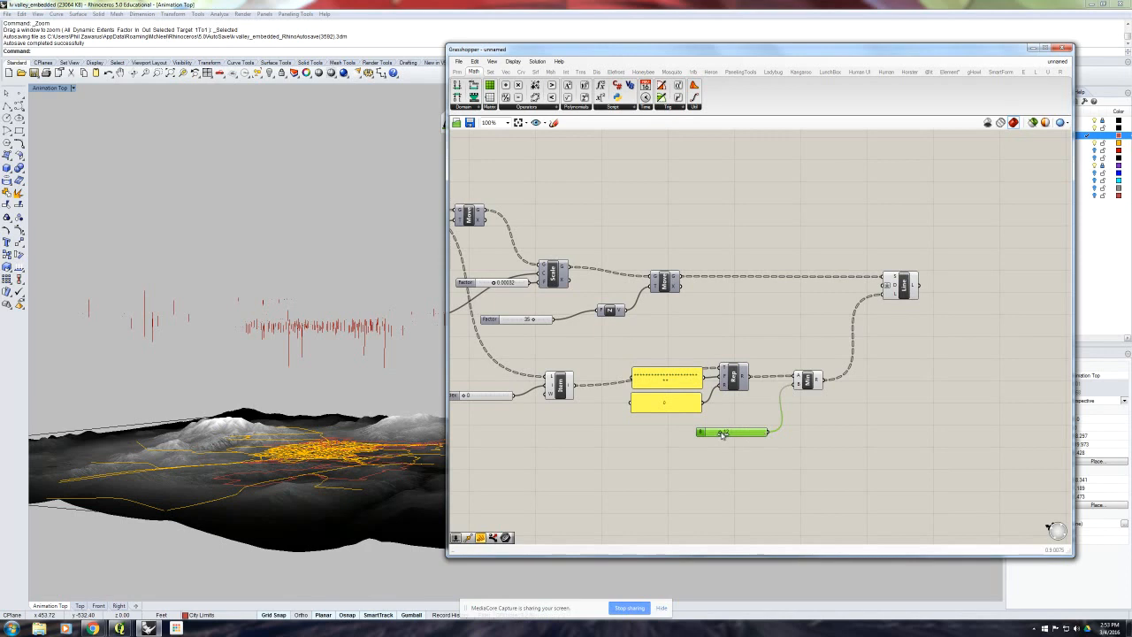
right_drag(359, 338, 289, 349)
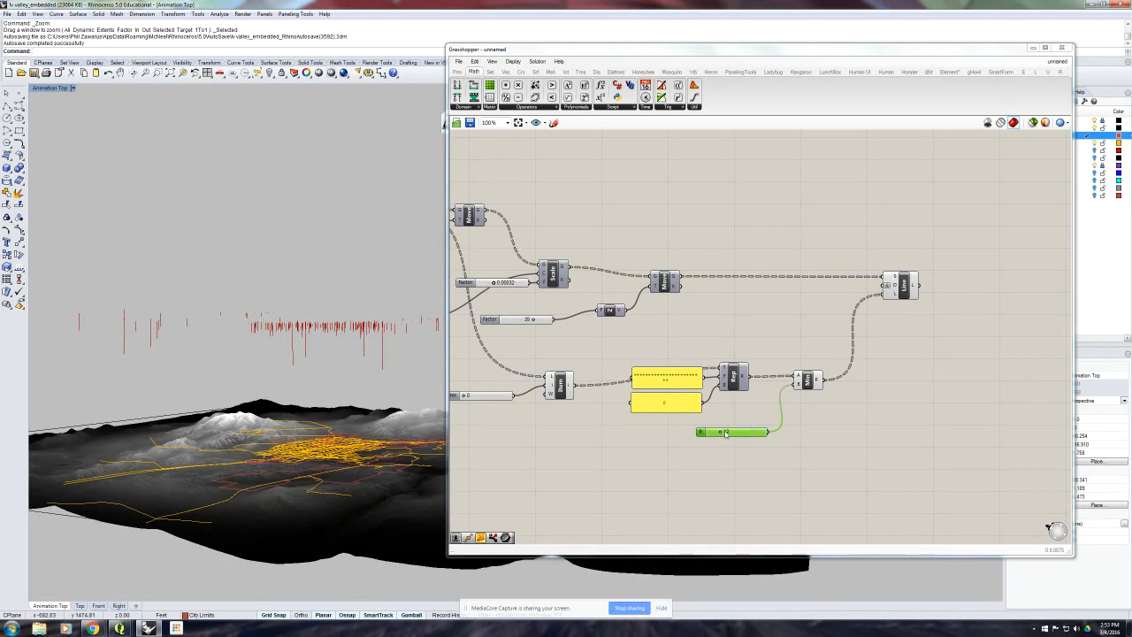
mouse_move(720, 433)
mouse_down()
mouse_move(710, 434)
mouse_move(721, 435)
mouse_up()
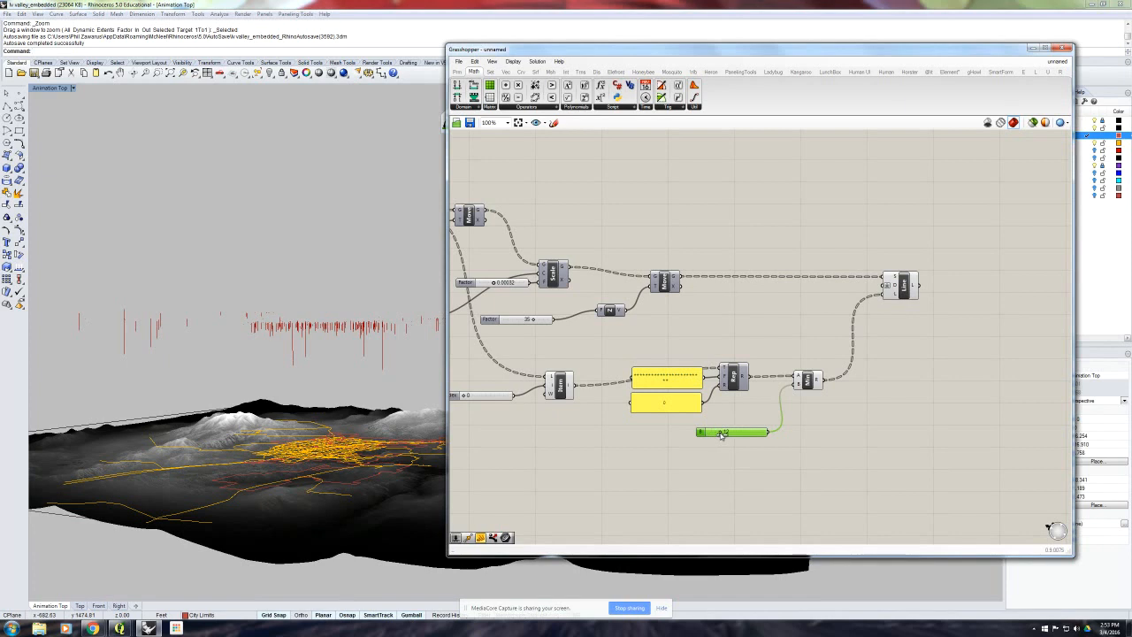
mouse_move(376, 326)
right_down()
mouse_move(381, 389)
mouse_move(384, 345)
mouse_move(293, 349)
mouse_move(379, 340)
mouse_move(372, 332)
right_up()
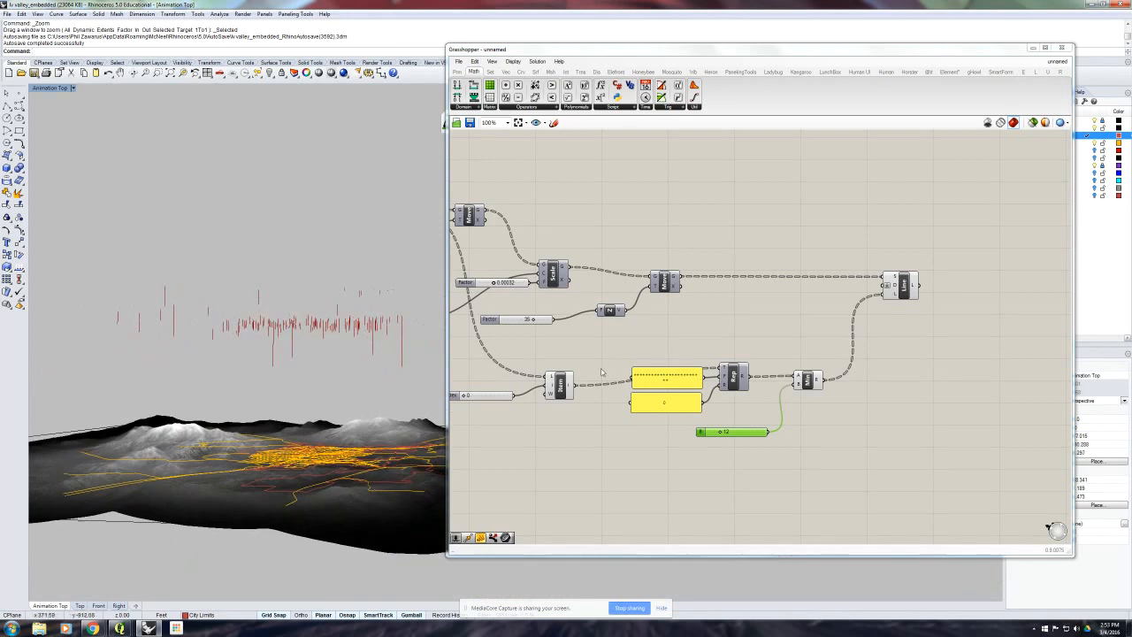
click(832, 416)
right_drag(377, 326, 316, 338)
scroll(240, 332, up, 5)
right_drag(394, 399, 386, 366)
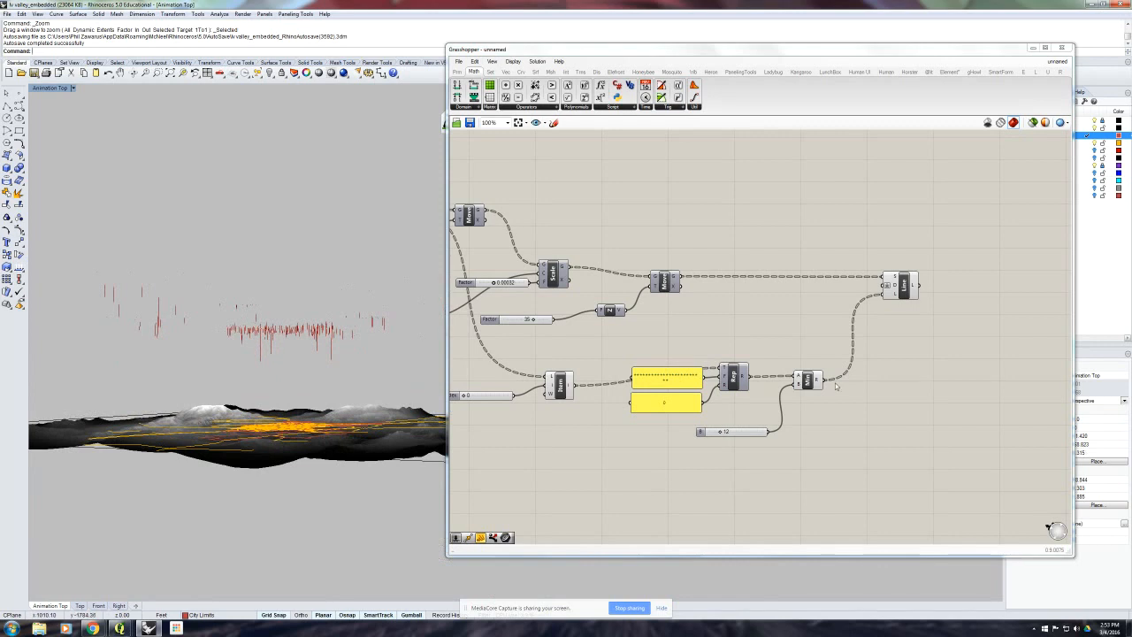
drag(721, 433, 714, 434)
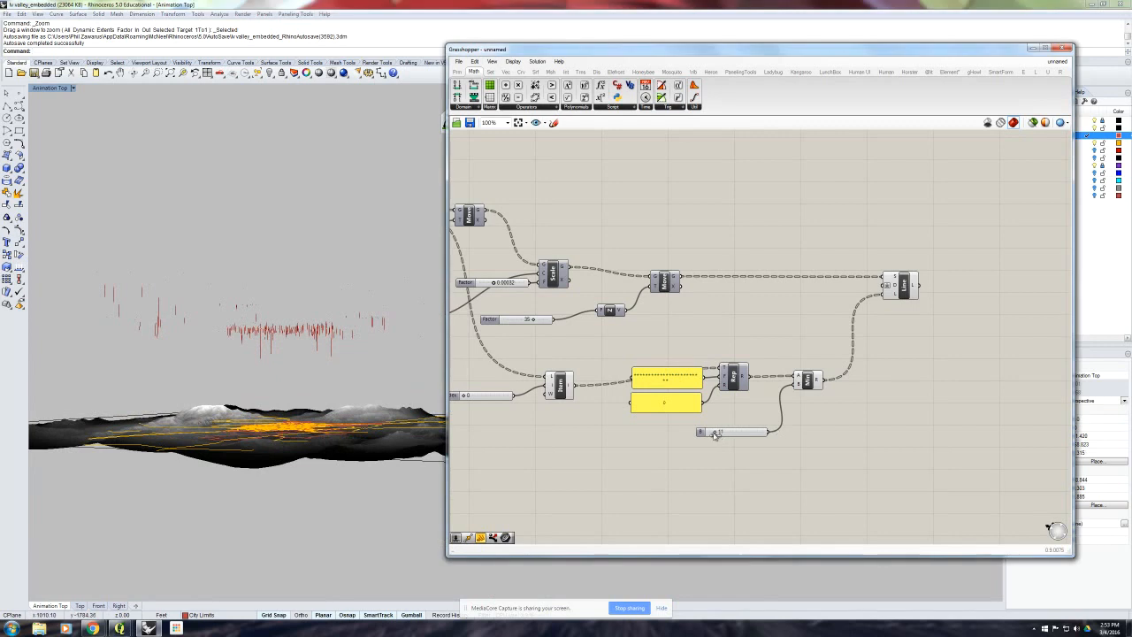
mouse_move(285, 352)
right_down()
mouse_move(315, 389)
mouse_move(306, 358)
right_up()
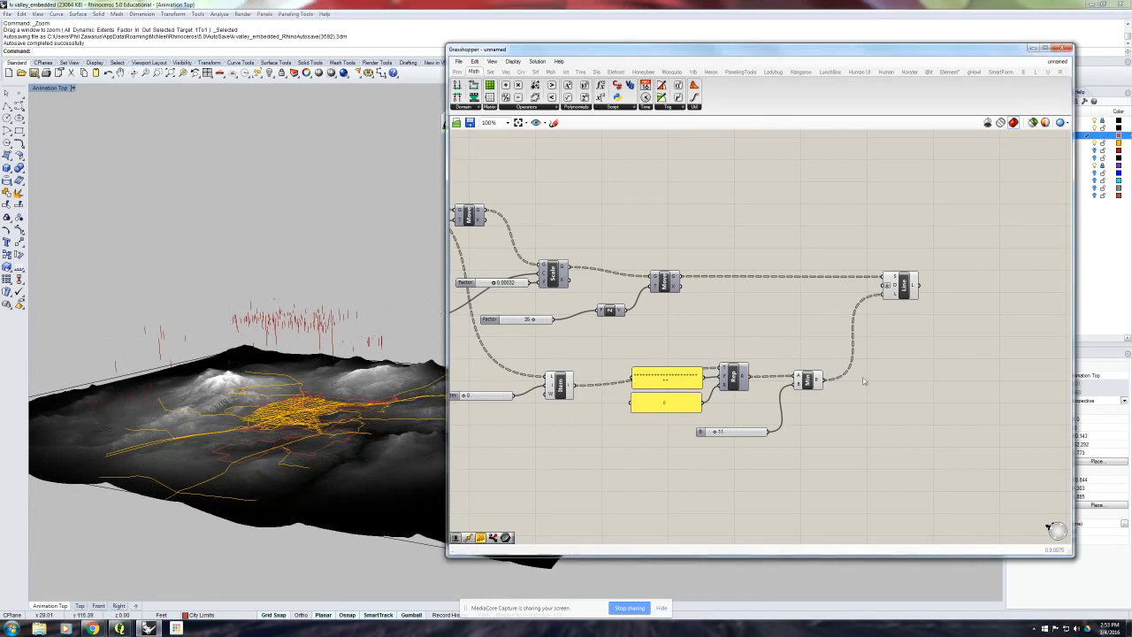
- Turn off the preview of the Line and Minimum components
drag(920, 416, 800, 256)
middle_click(800, 257)
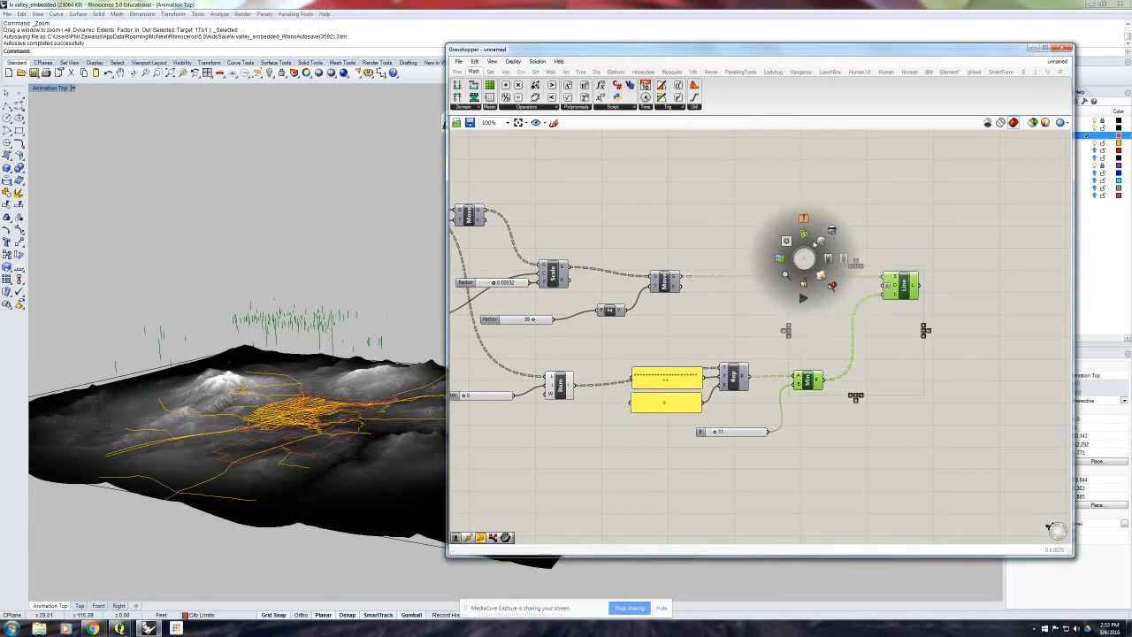
right_drag(917, 235, 691, 254)
click(691, 253)
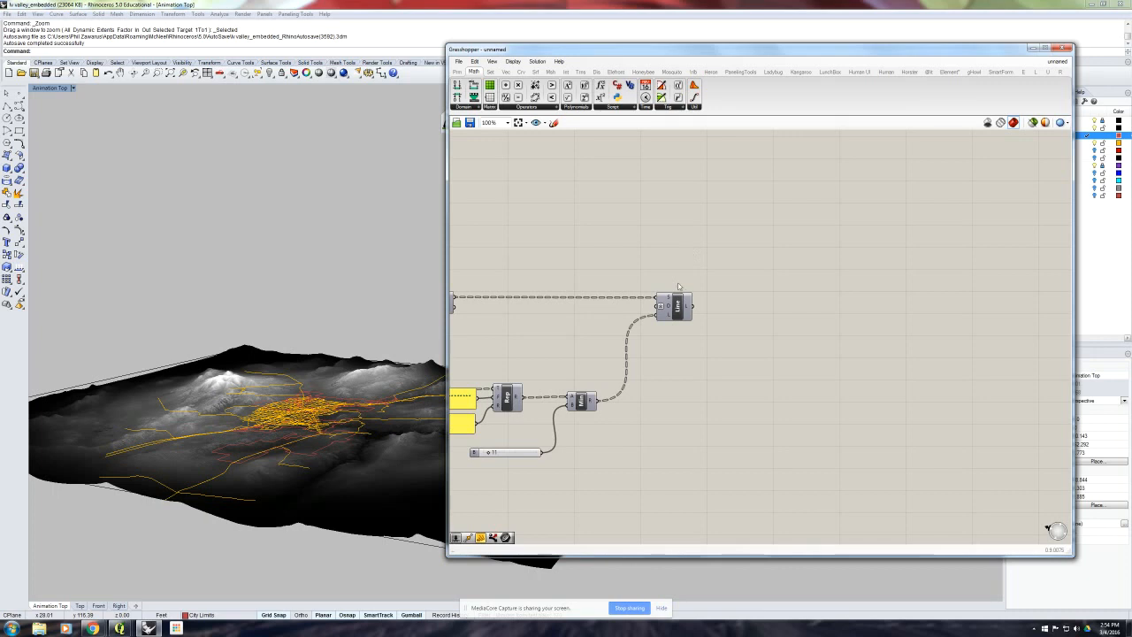
- Add a Cloud Display component after the Line component
click(597, 71)
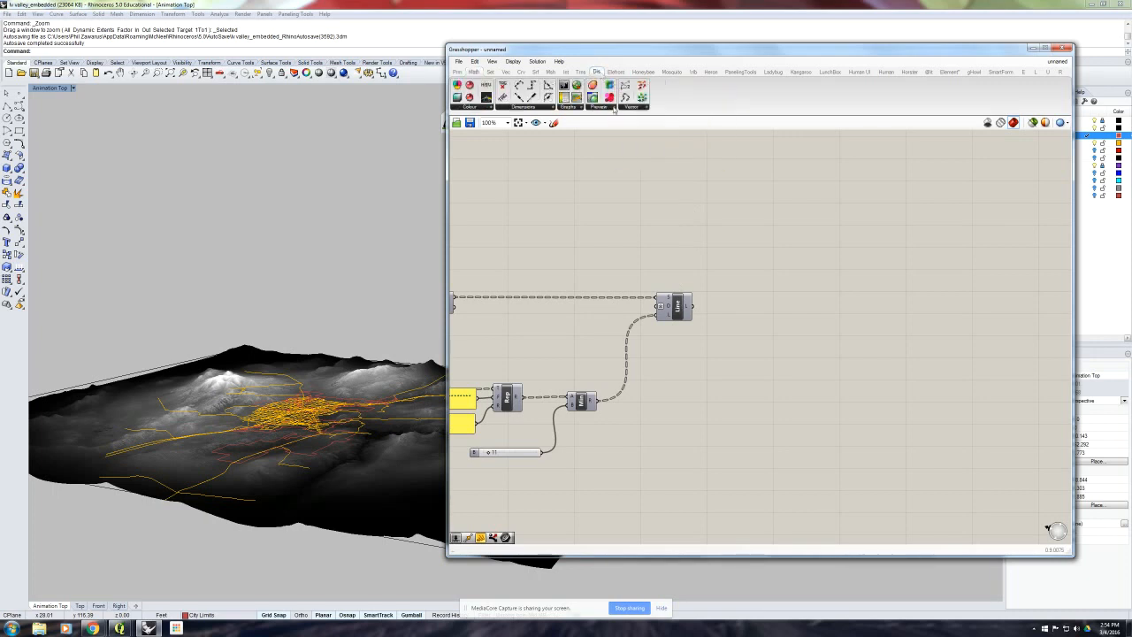
click(614, 107)
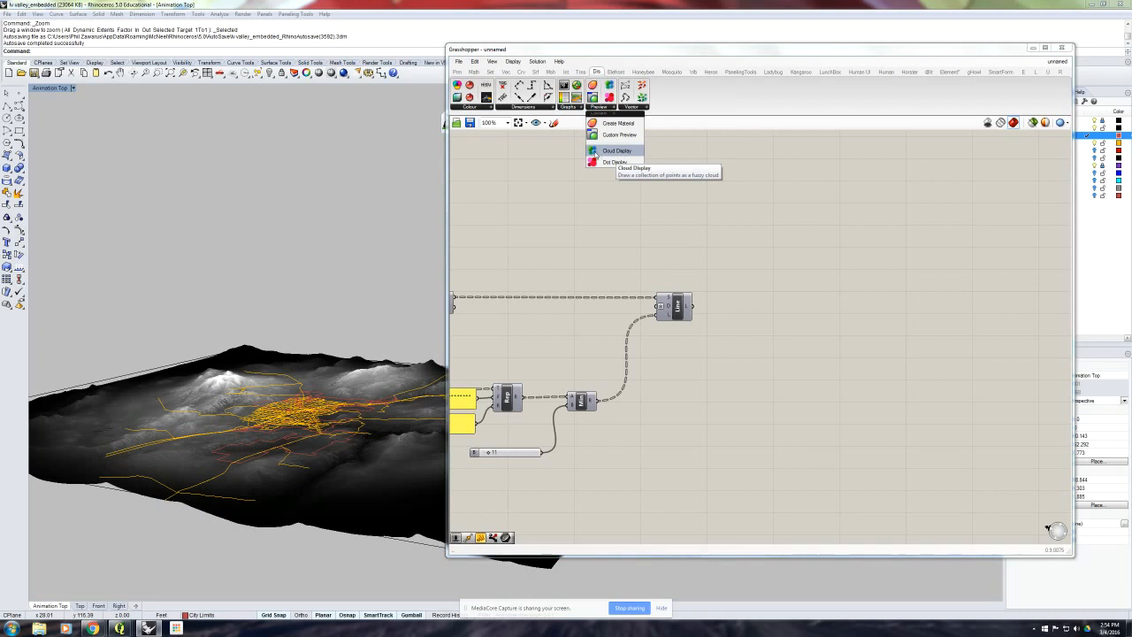
click(598, 152)
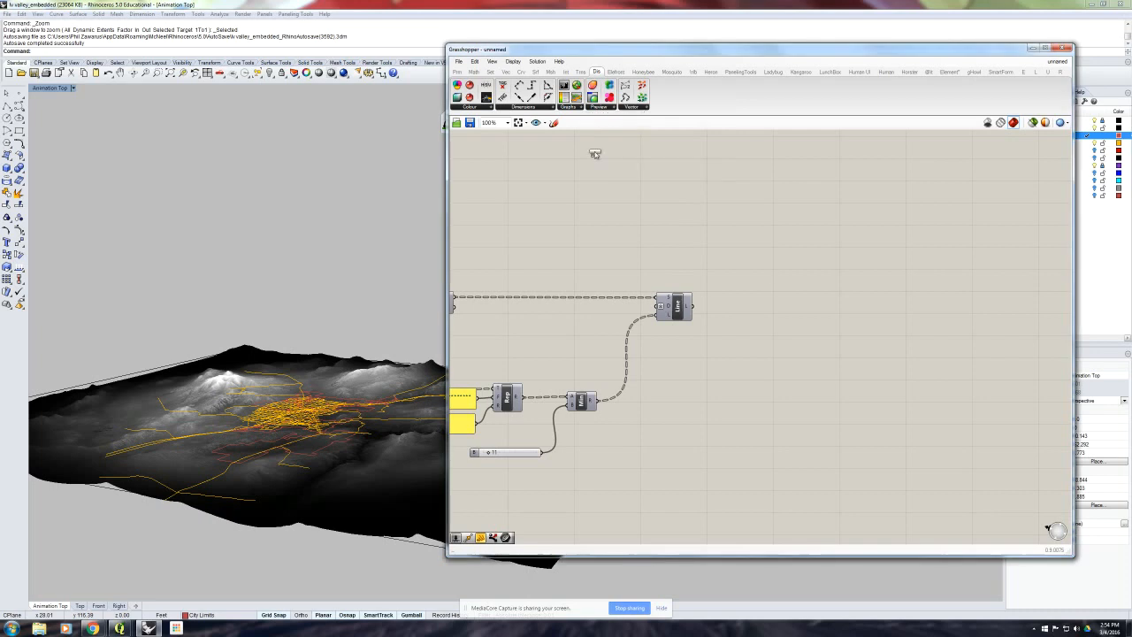
click(767, 293)
scroll(736, 282, up, 2)
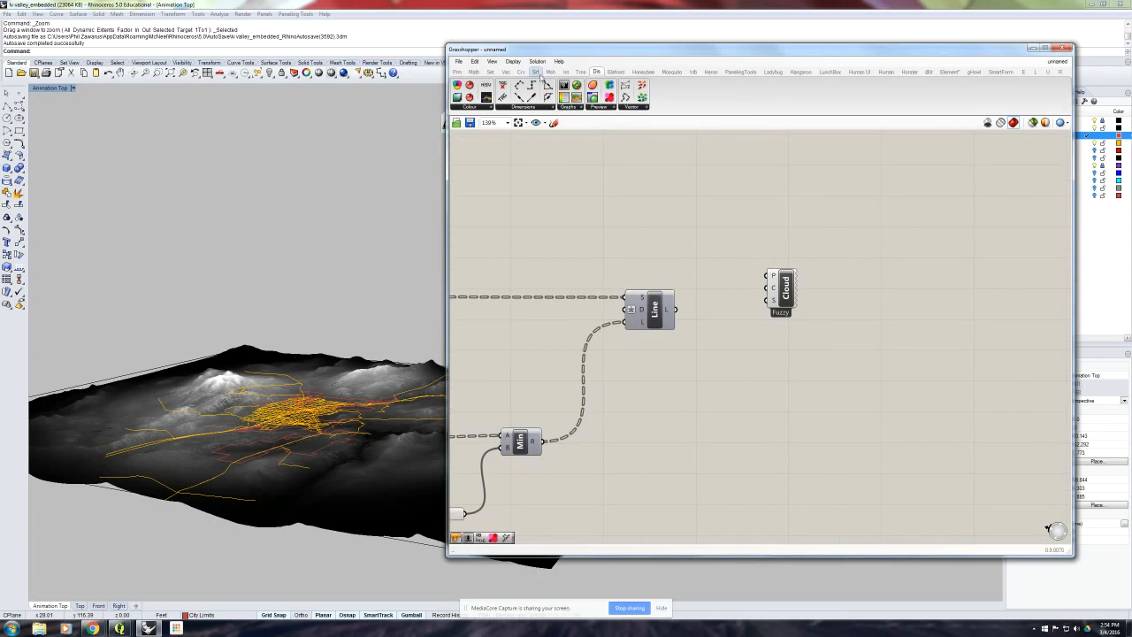
- Add a Divide Length component below Cloud Display and connect the Line output to its Curve input
click(523, 71)
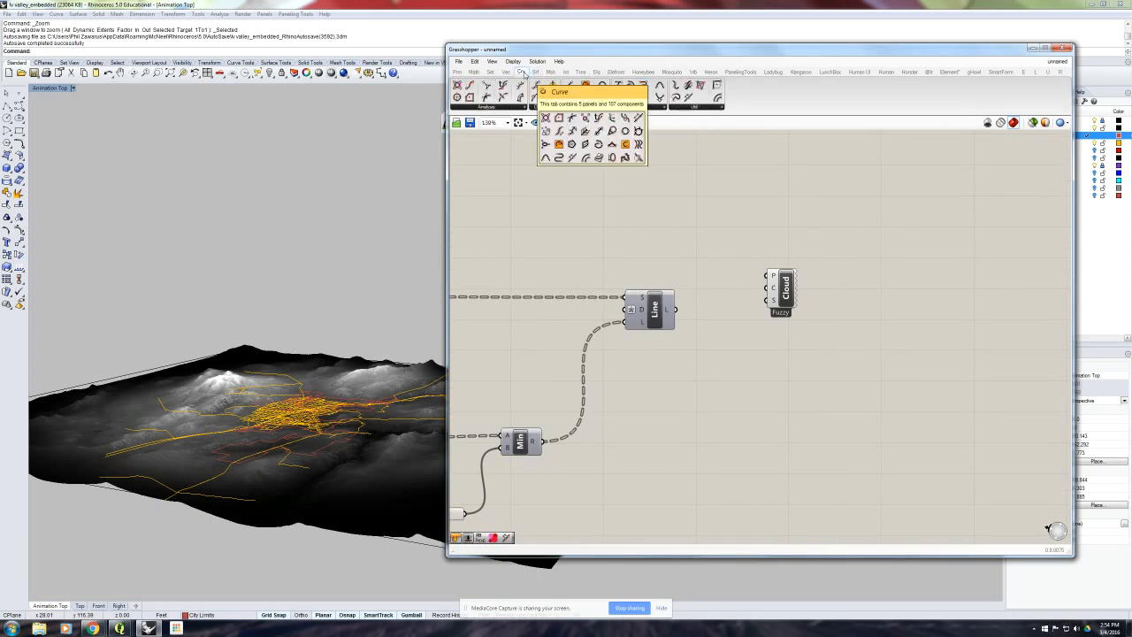
click(543, 107)
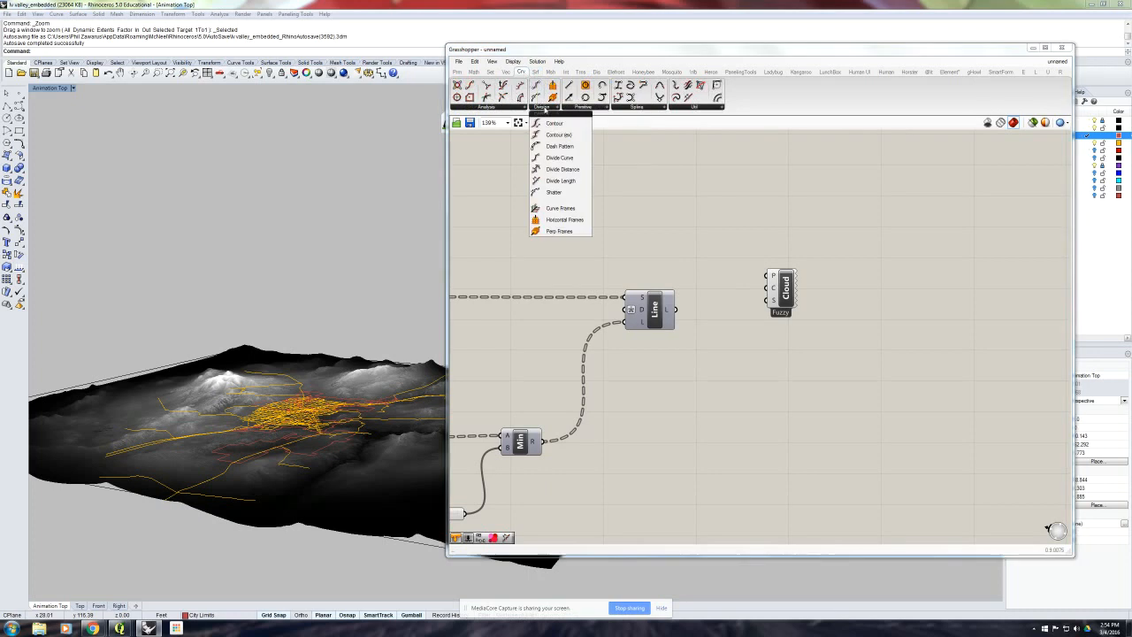
drag(557, 180, 734, 352)
drag(676, 308, 752, 357)
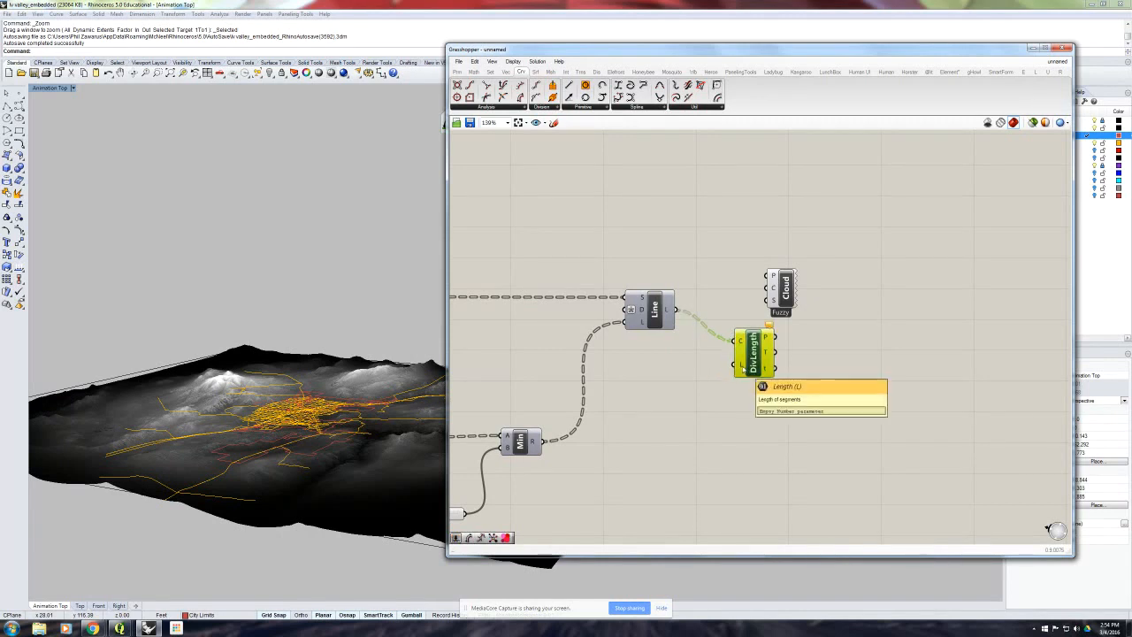
- Dismiss the Windows color scheme prompt and add a slider ranging from 0.5 to 1, connected to Divide Length's Length input
double_click(695, 382)
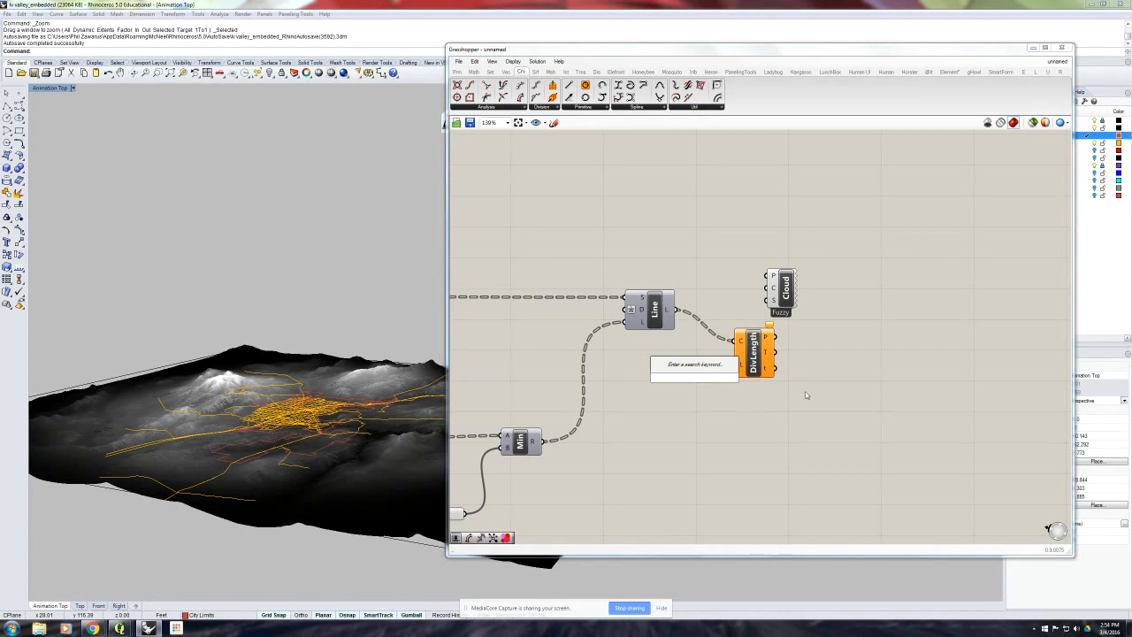
text(5)
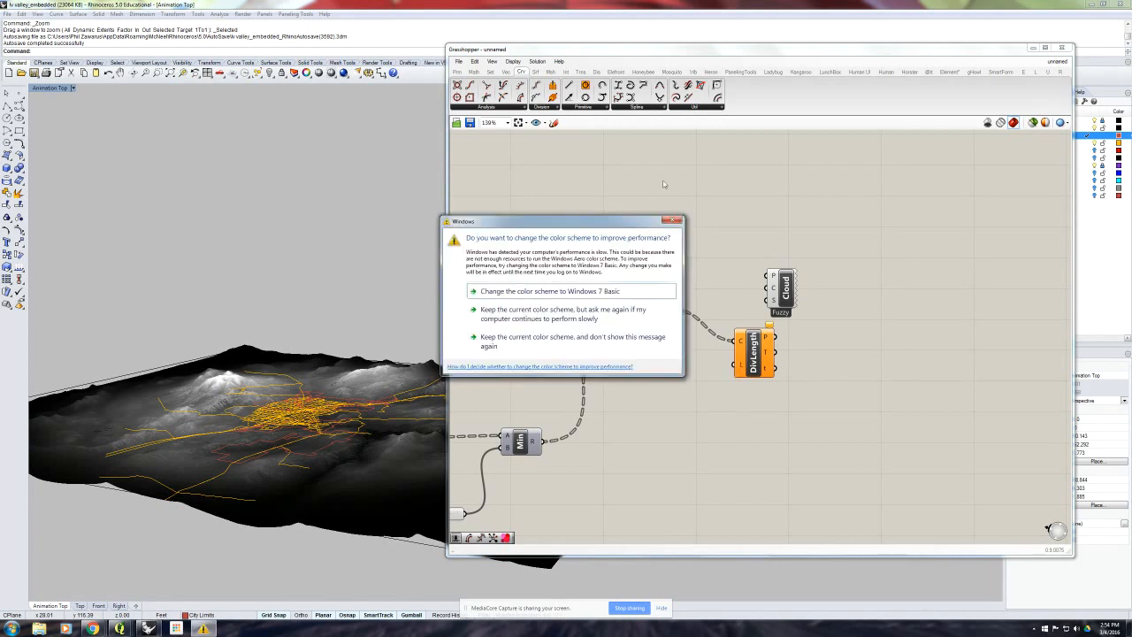
click(673, 220)
double_click(670, 375)
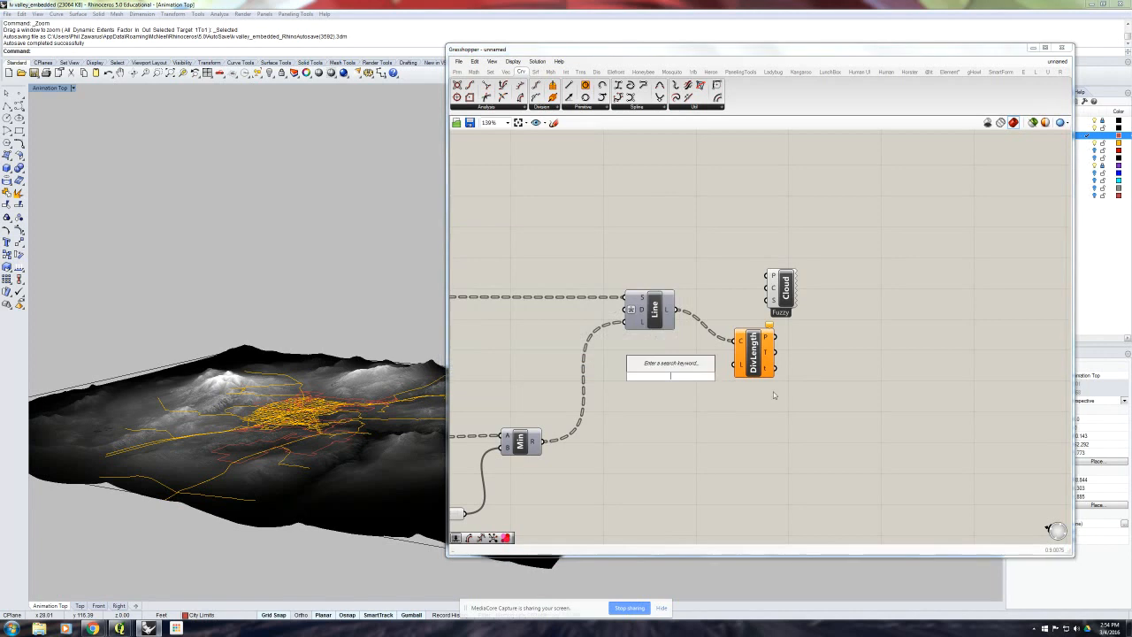
text(5)
key(Return)
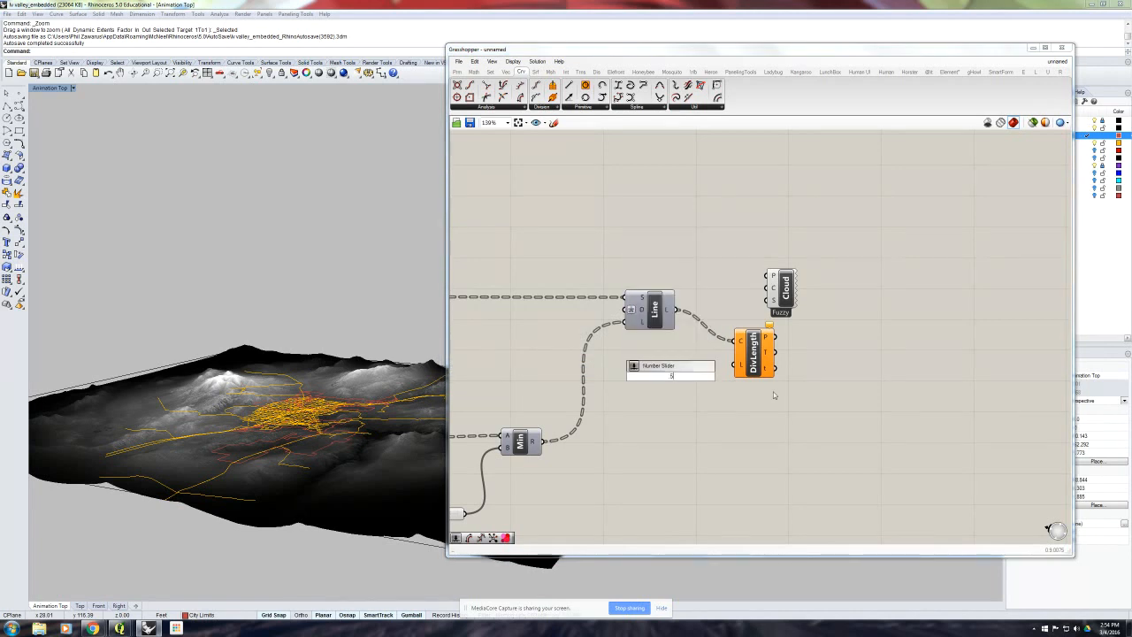
text(<1)
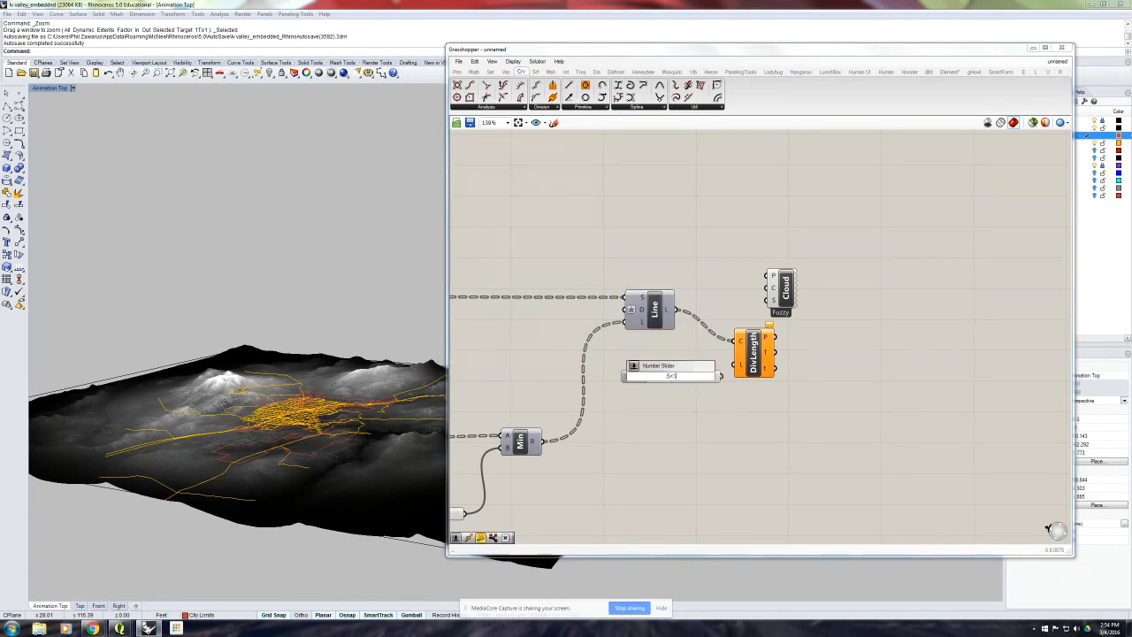
key(Return)
drag(723, 376, 739, 365)
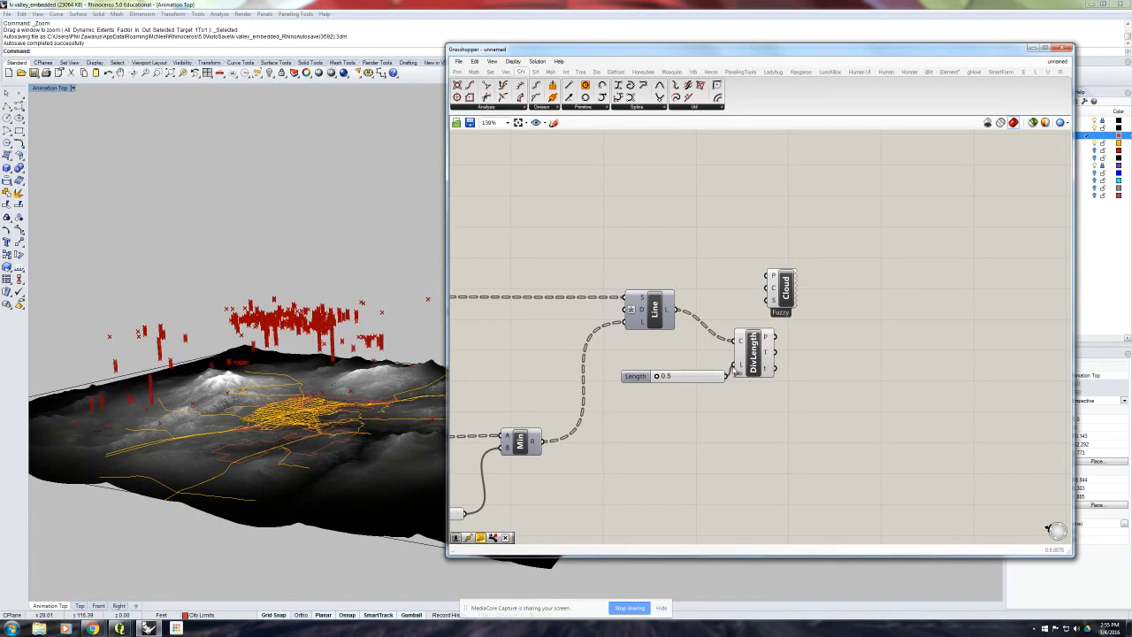
- Set the Length slider to 1.0 and connect Divide Length's Points output to the Points input of Cloud Display
scroll(291, 327, up, 5)
right_drag(292, 327, 333, 336)
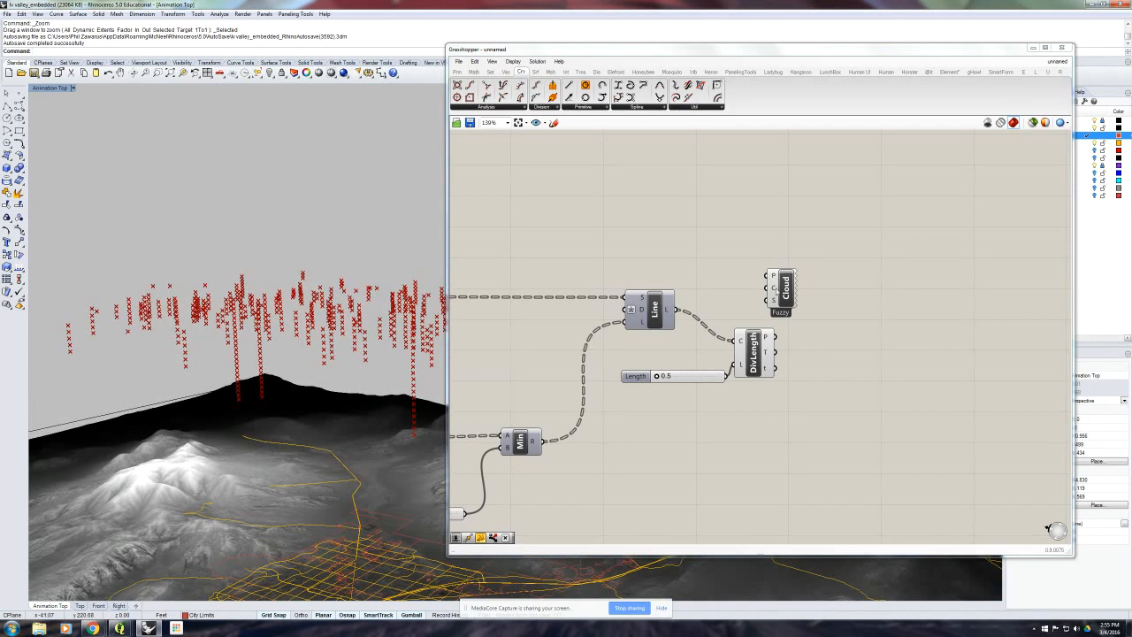
drag(782, 287, 850, 298)
click(796, 336)
drag(660, 378, 728, 380)
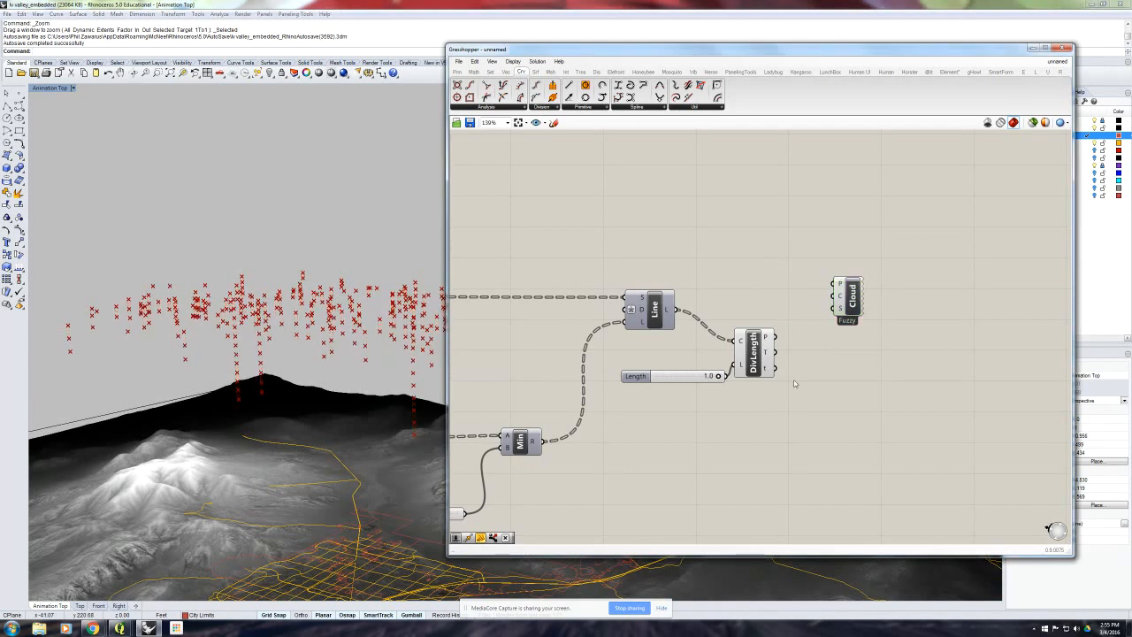
drag(775, 337, 897, 333)
right_drag(314, 321, 552, 340)
scroll(324, 328, down, 3)
- Add a 0.5 number slider and connect it to the Size input of Cloud Display
mouse_move(887, 332)
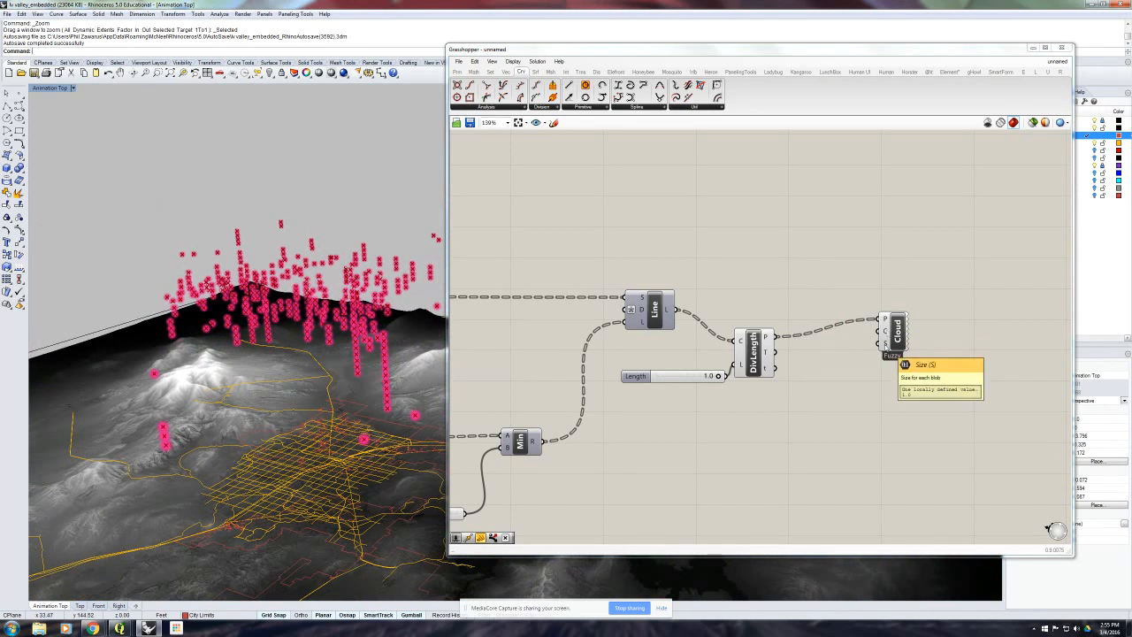
double_click(821, 385)
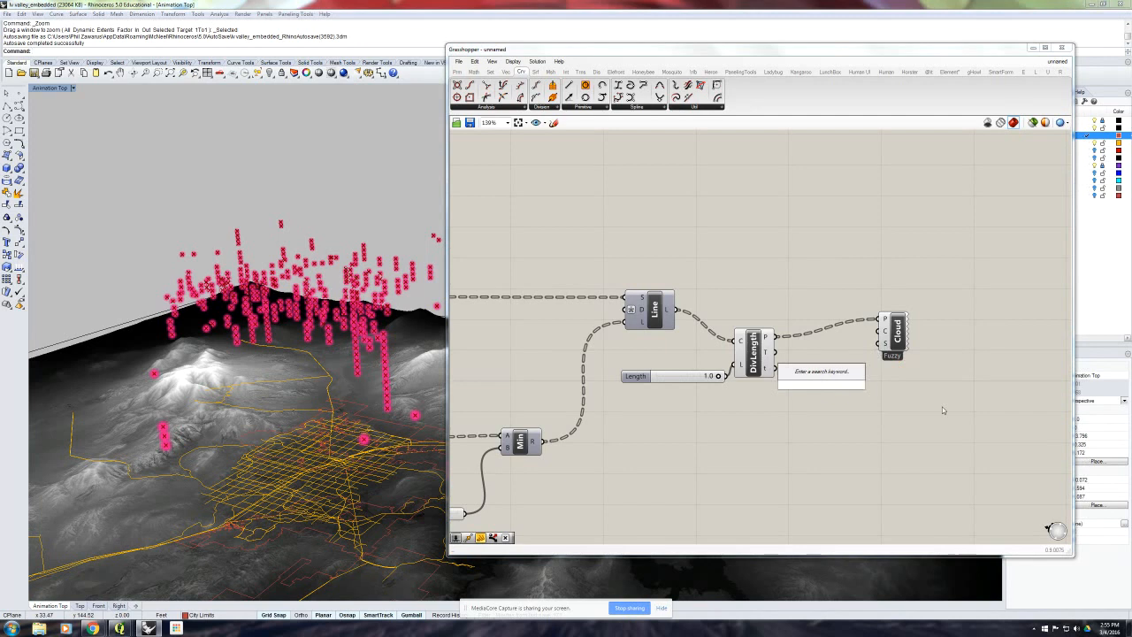
text(0.5)
key(Return)
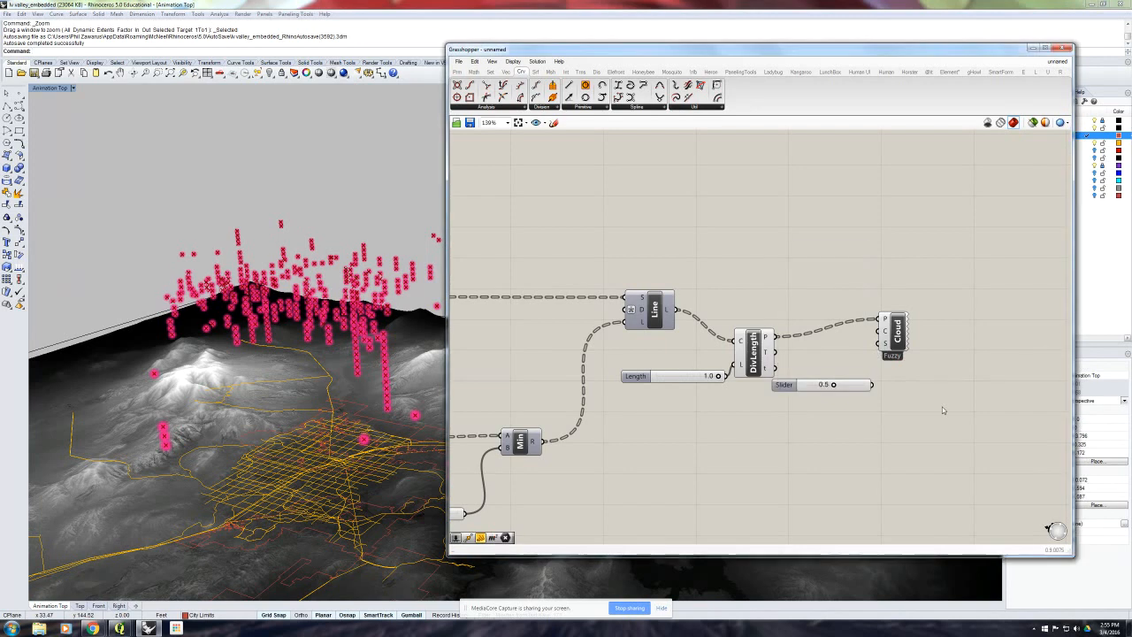
drag(874, 384, 884, 344)
- Turn off the preview of the Divide Length component
click(753, 352)
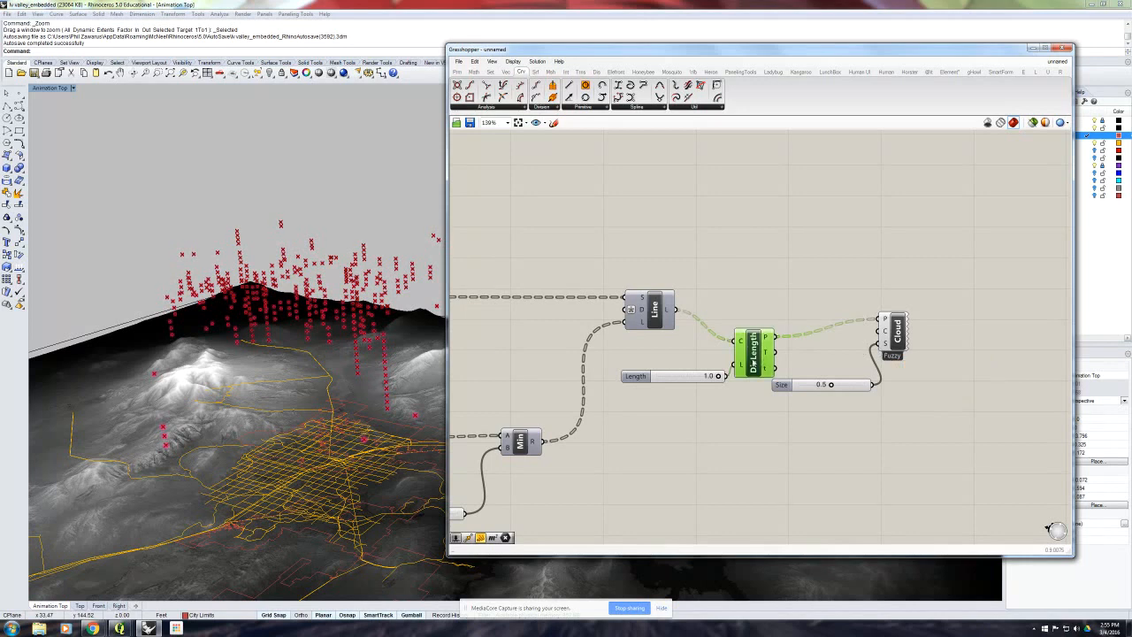
key(space)
click(793, 309)
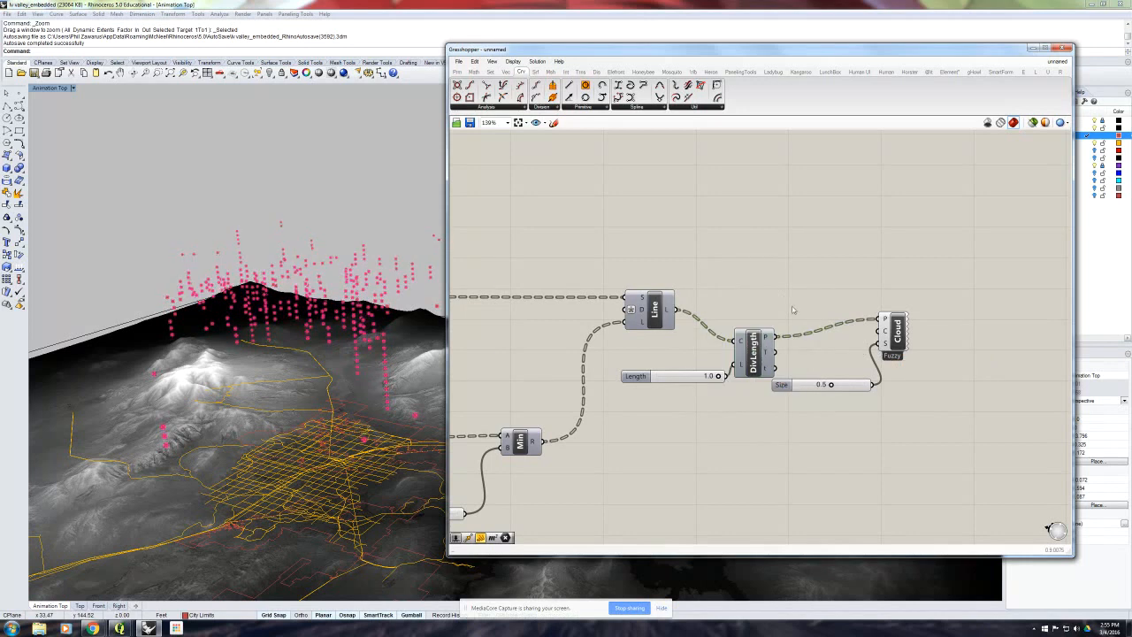
- Move the Size slider lower on the canvas and shift Divide Length and its Length slider up in line with the Line component
drag(783, 388, 749, 442)
click(791, 401)
drag(759, 366, 765, 344)
right_drag(374, 427, 393, 347)
drag(650, 376, 650, 360)
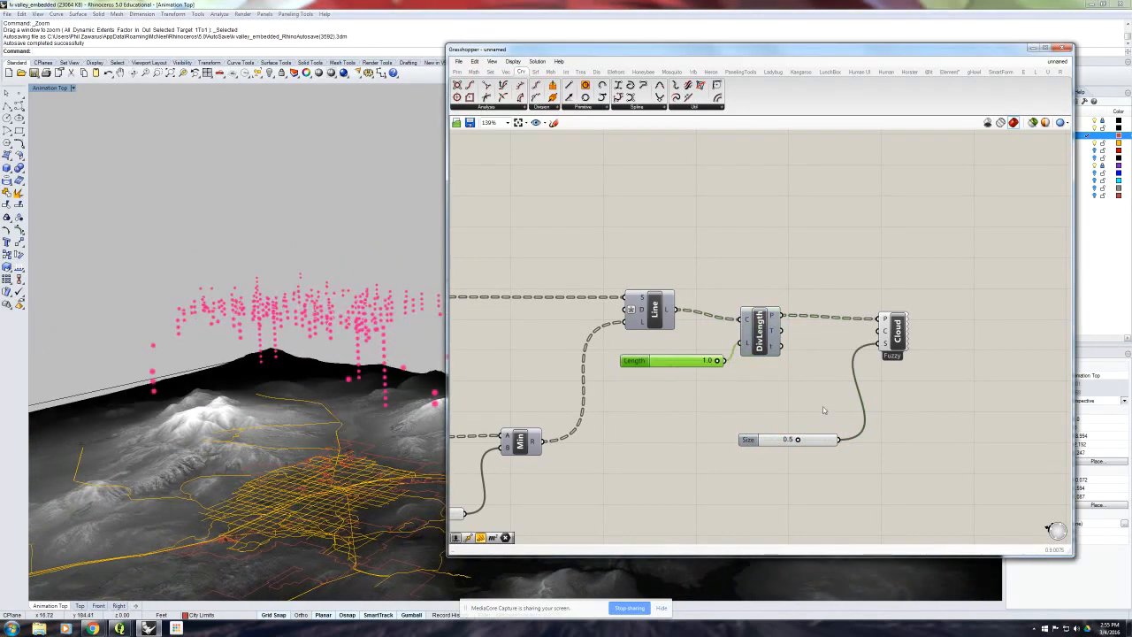
double_click(798, 391)
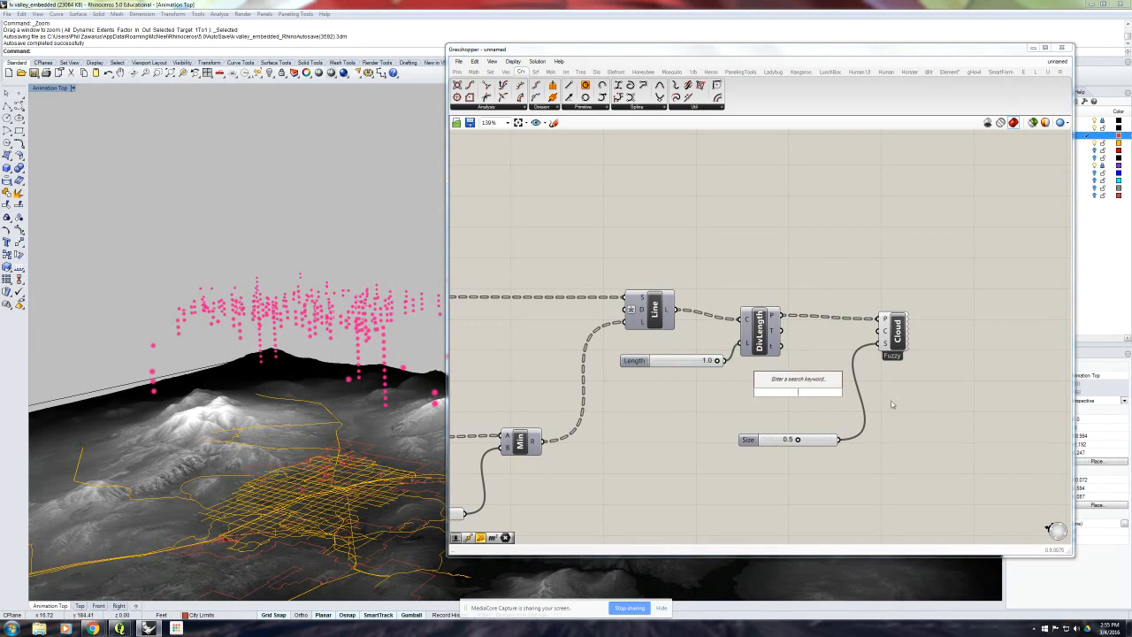
text(swa)
right_click(891, 404)
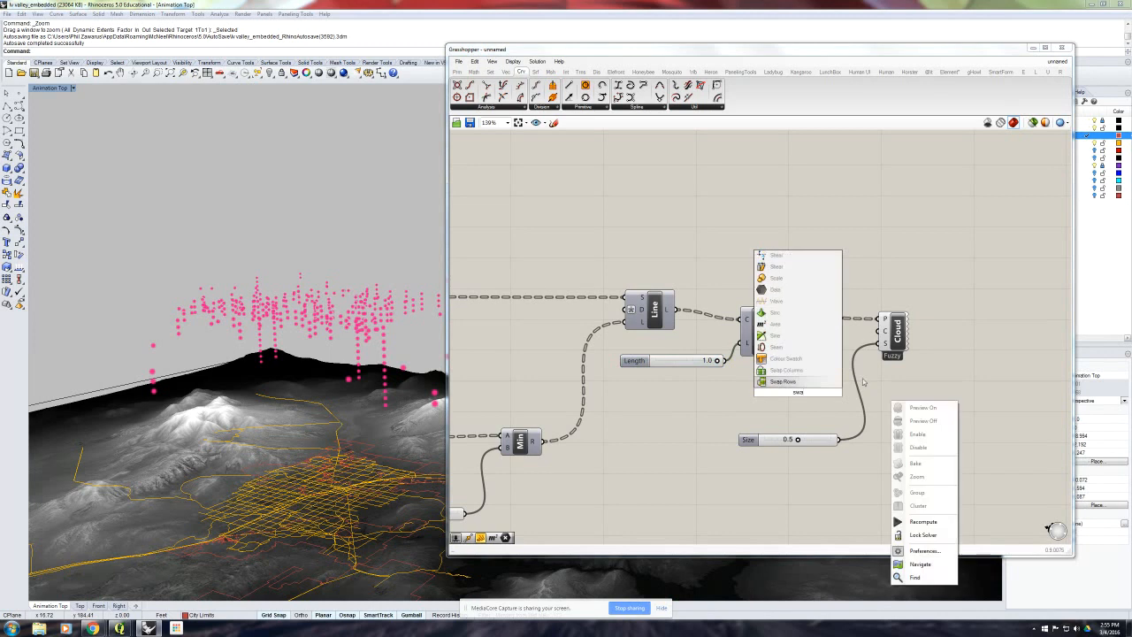
key(Return)
click(811, 379)
key(Delete)
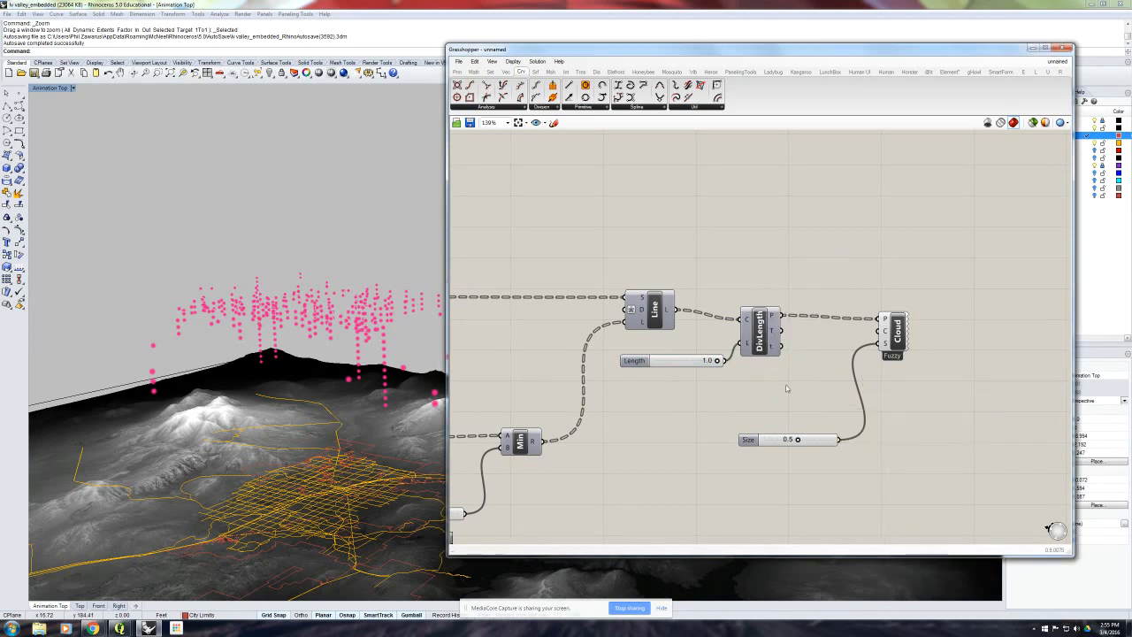
- Add a Colour Swatch between the Divide Length component and the Size slider
double_click(786, 388)
text(sw)
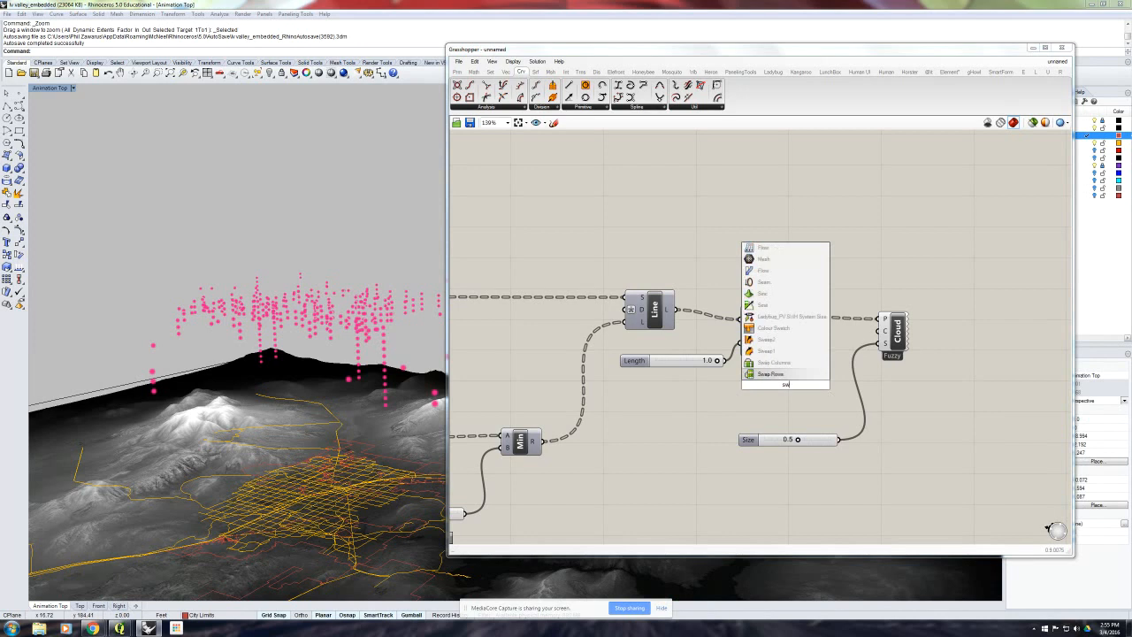
click(773, 328)
- Set the swatch to light blue with hue 188°, saturation 53 and value 97, and connect it to Cloud Display's Colour input
click(795, 386)
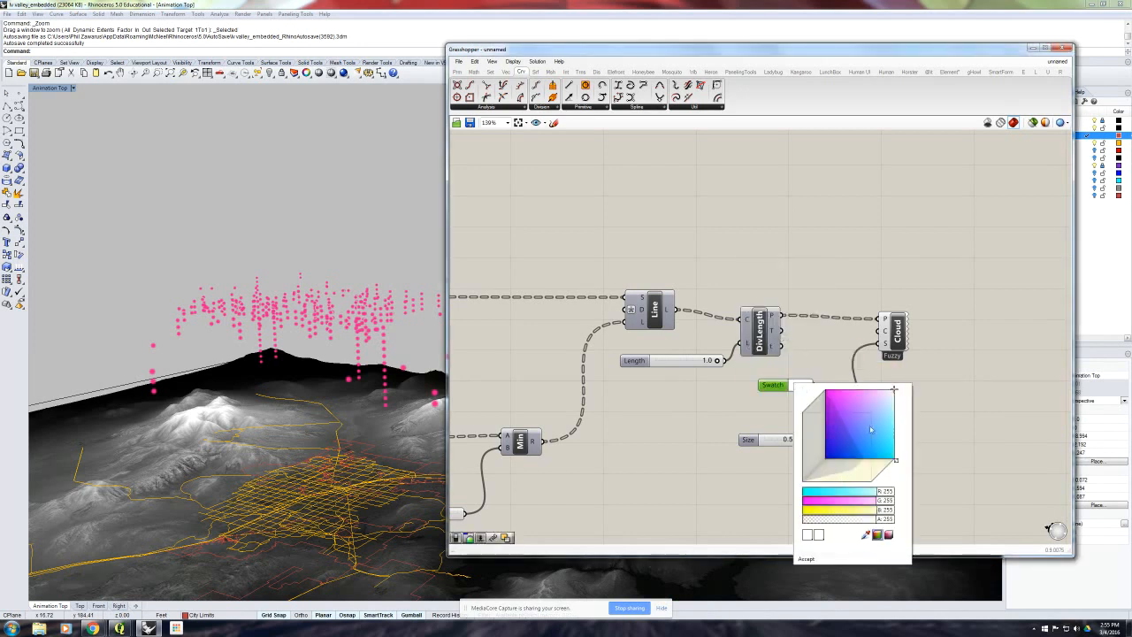
click(889, 534)
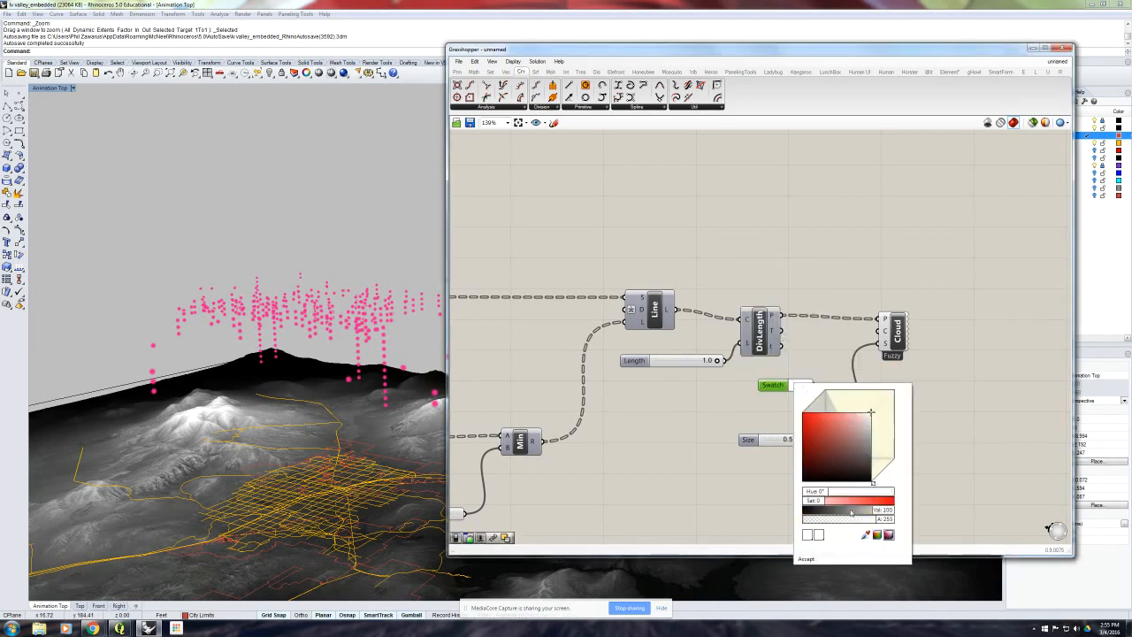
drag(819, 502, 855, 492)
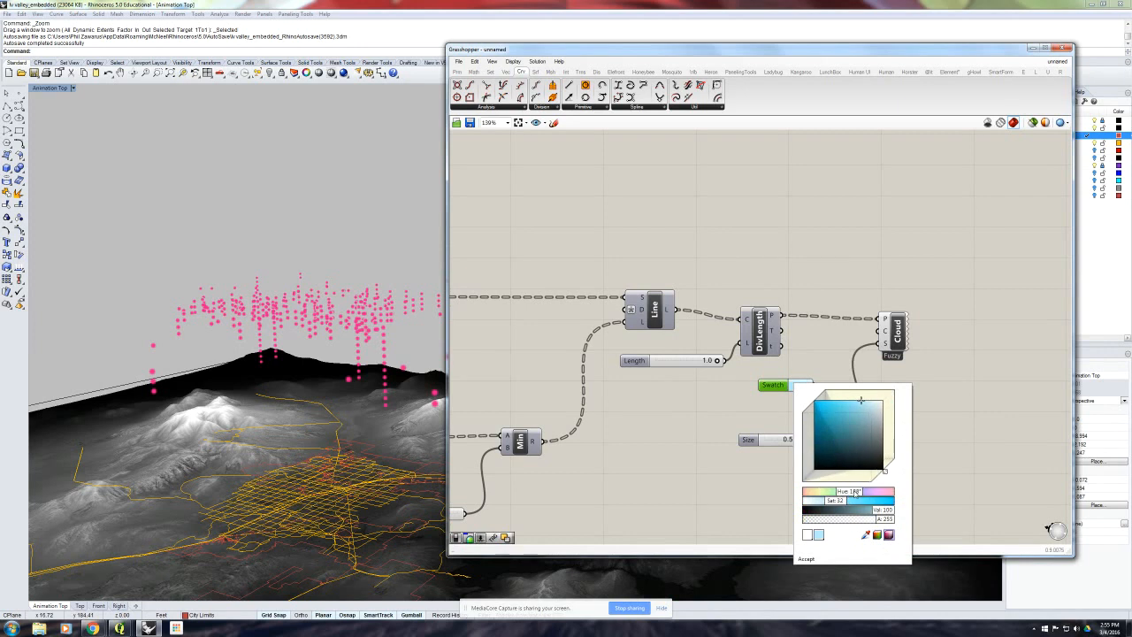
click(846, 404)
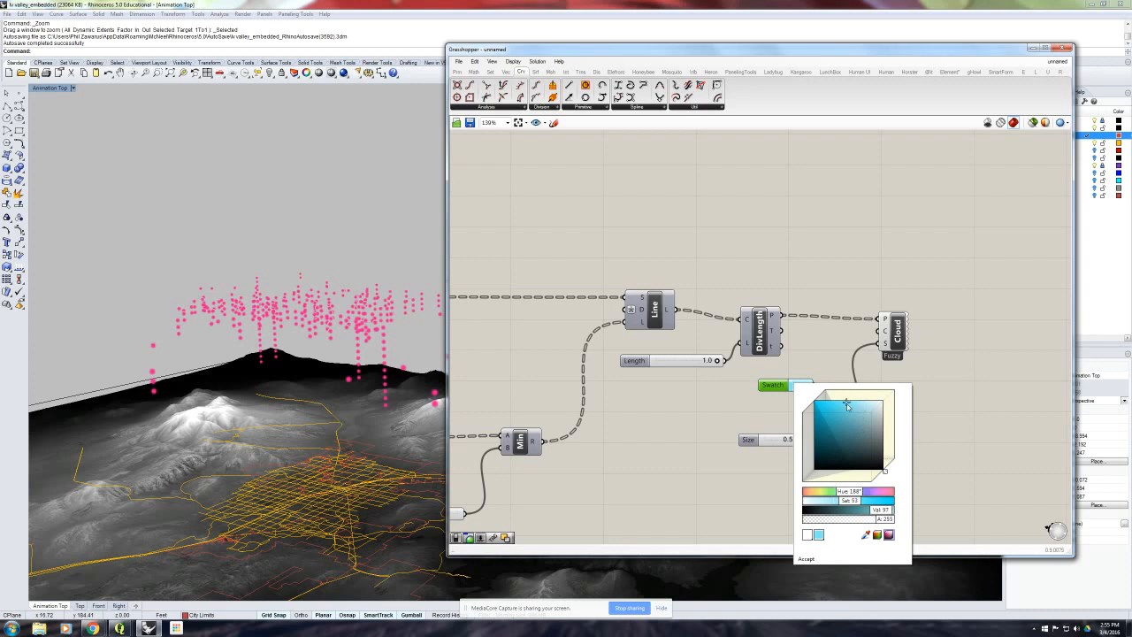
click(805, 558)
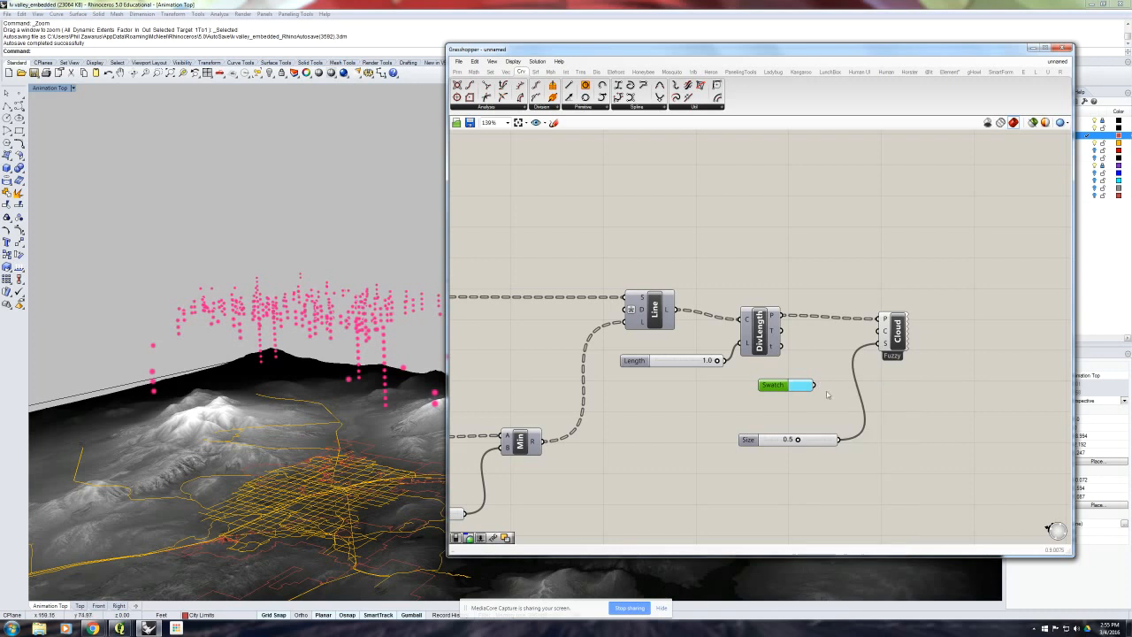
drag(814, 385, 882, 333)
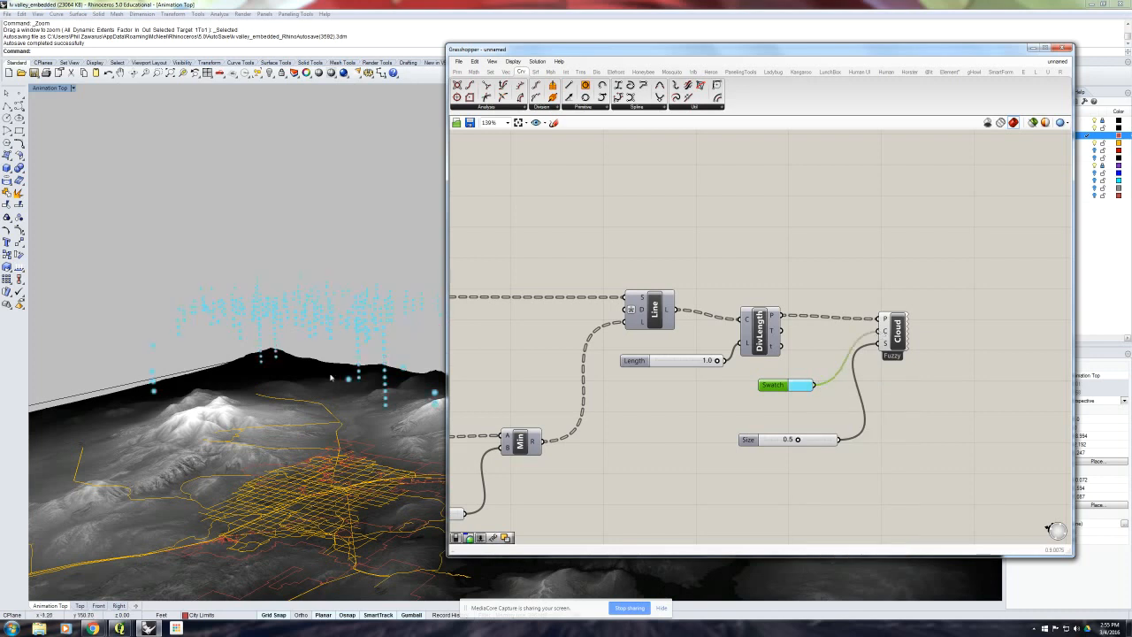
- Lower the swatch's alpha to about 140 to make the light blue cloud points semi-transparent
right_drag(259, 305, 284, 371)
scroll(285, 371, up, 6)
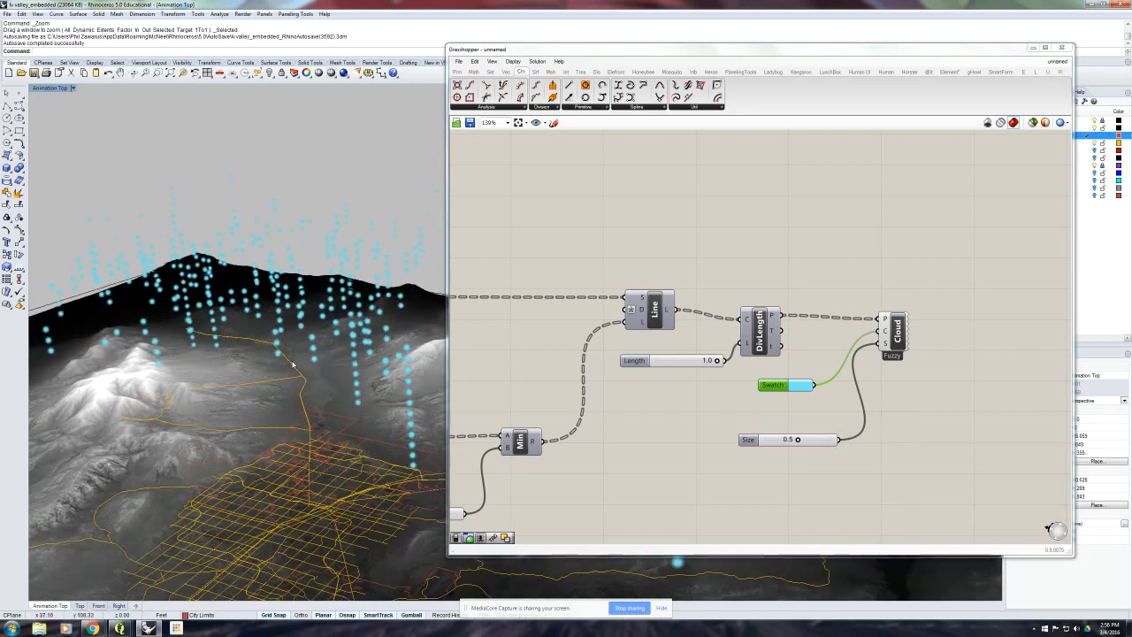
click(802, 384)
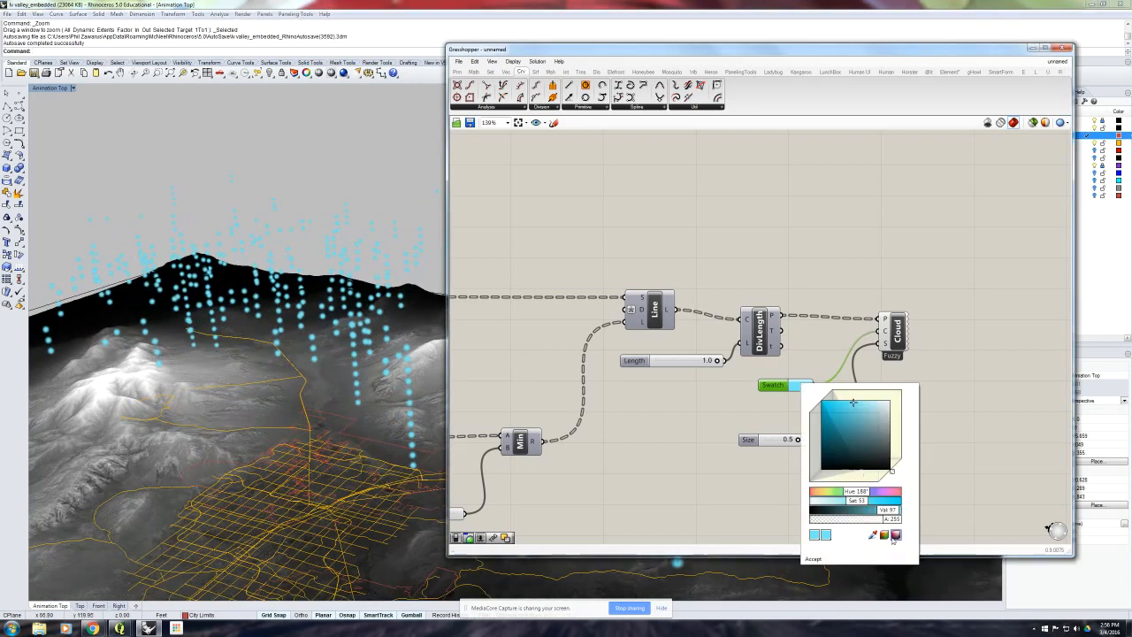
drag(894, 519, 865, 527)
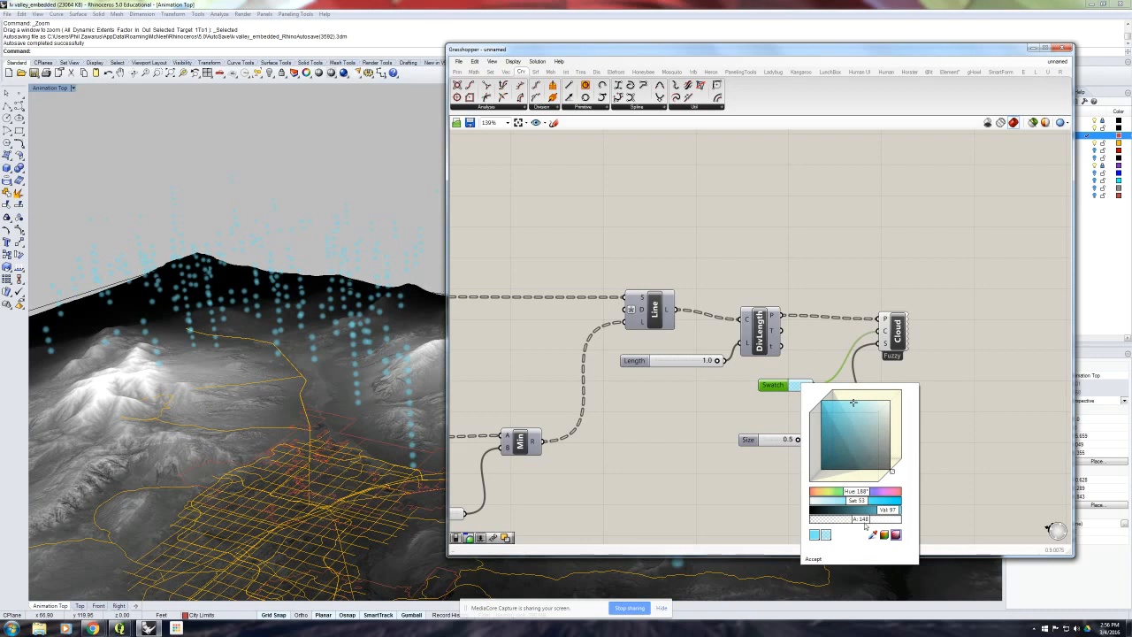
click(818, 561)
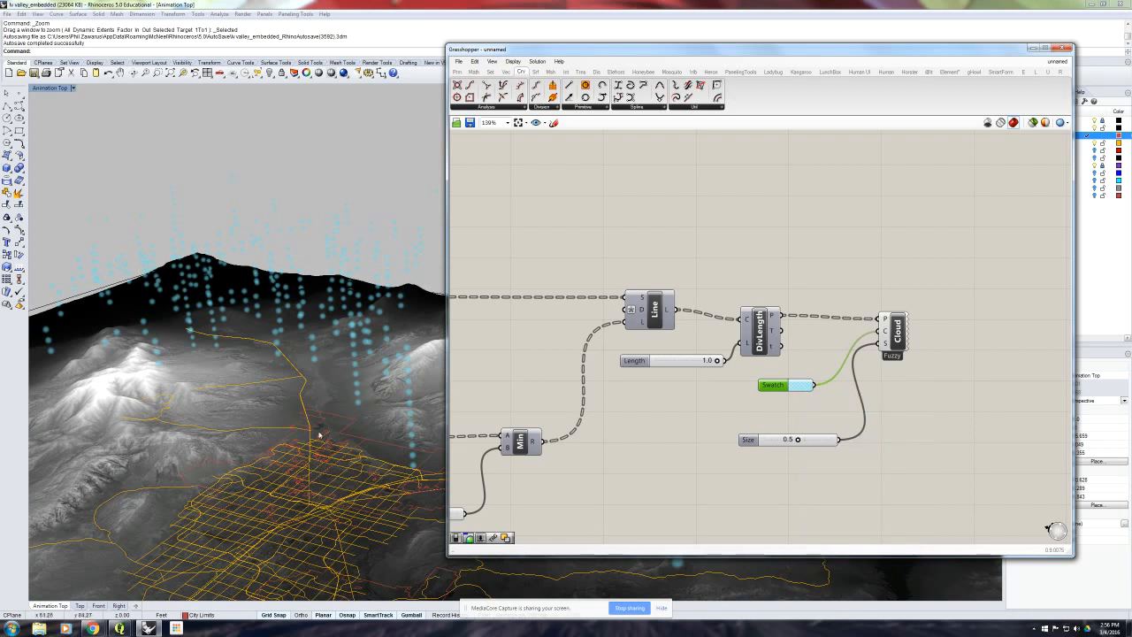
- Move the Swatch and Size slider closer together just below Divide Length
scroll(316, 423, down, 8)
mouse_move(322, 408)
right_down()
mouse_move(328, 378)
mouse_move(341, 379)
mouse_move(321, 392)
mouse_move(324, 405)
mouse_move(331, 397)
mouse_move(277, 402)
mouse_move(302, 409)
mouse_move(303, 391)
mouse_move(304, 420)
right_up()
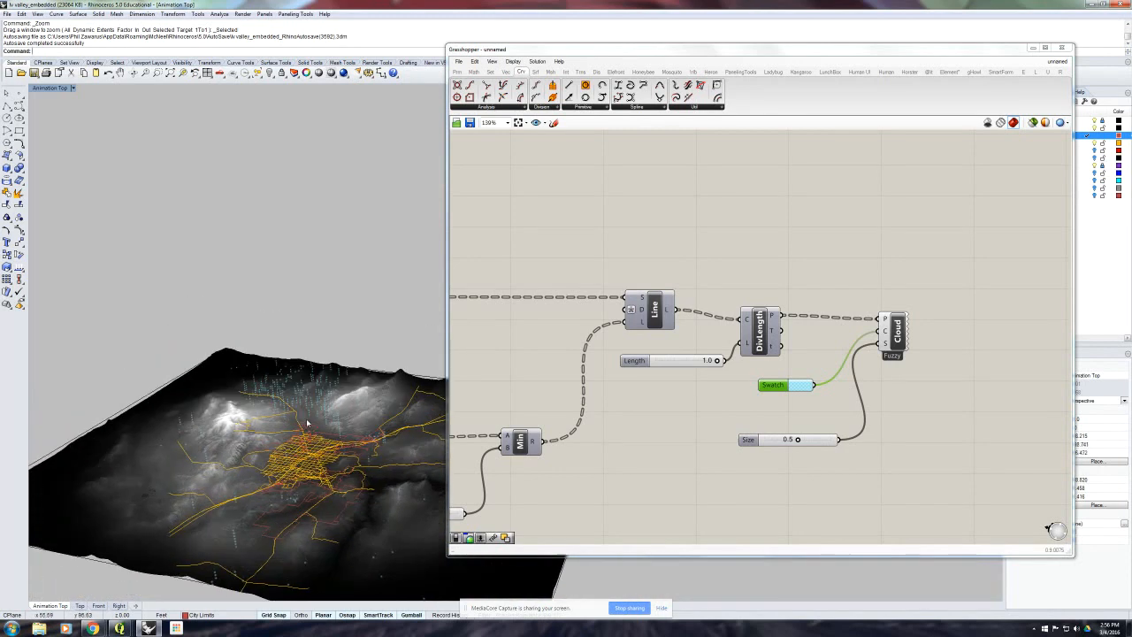
drag(823, 443, 813, 431)
drag(783, 384, 773, 378)
drag(752, 424, 750, 408)
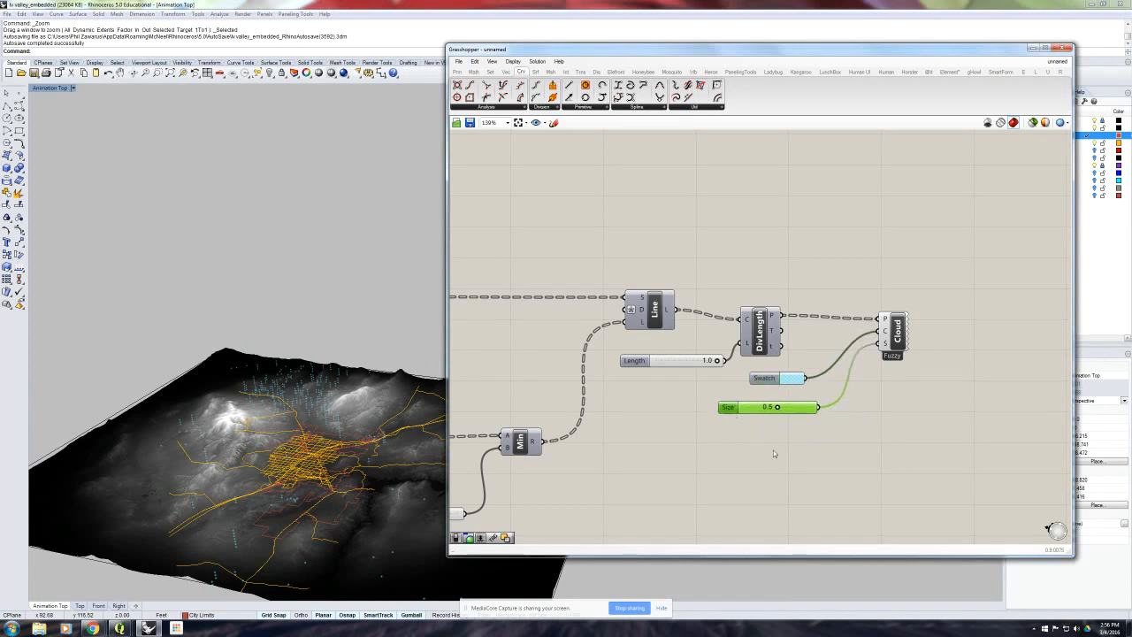
click(773, 449)
- Narrow the Grasshopper window to uncover Rhino's display settings and set the Rendered viewport's solid background color to Black
scroll(773, 449, down, 1)
right_drag(371, 454, 242, 367)
scroll(365, 420, down, 2)
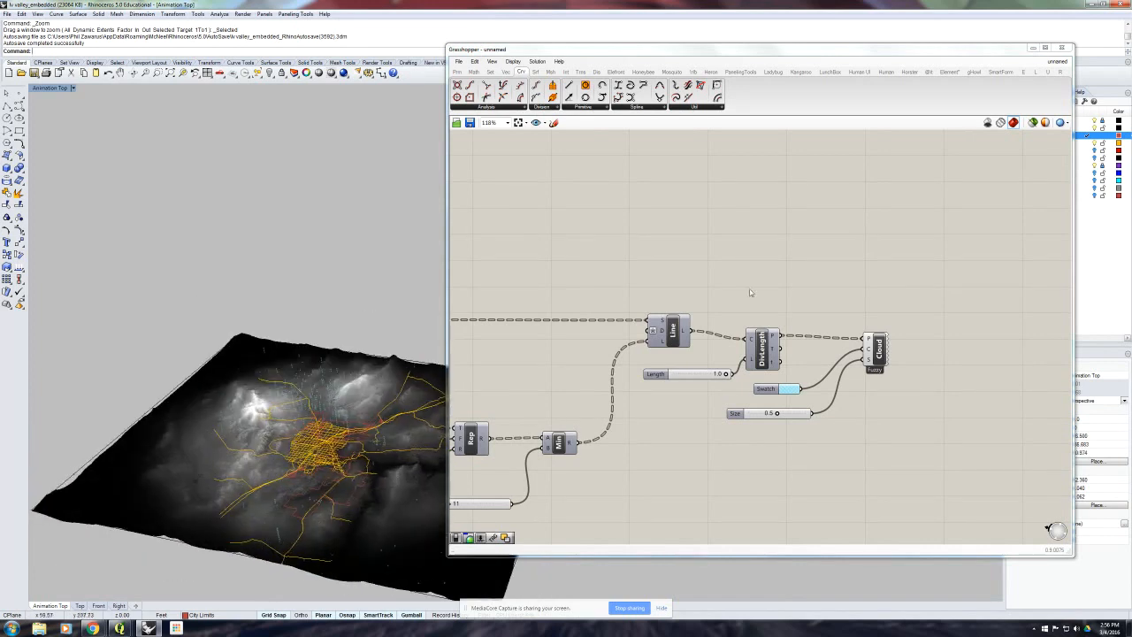
drag(1072, 124, 985, 124)
click(1052, 94)
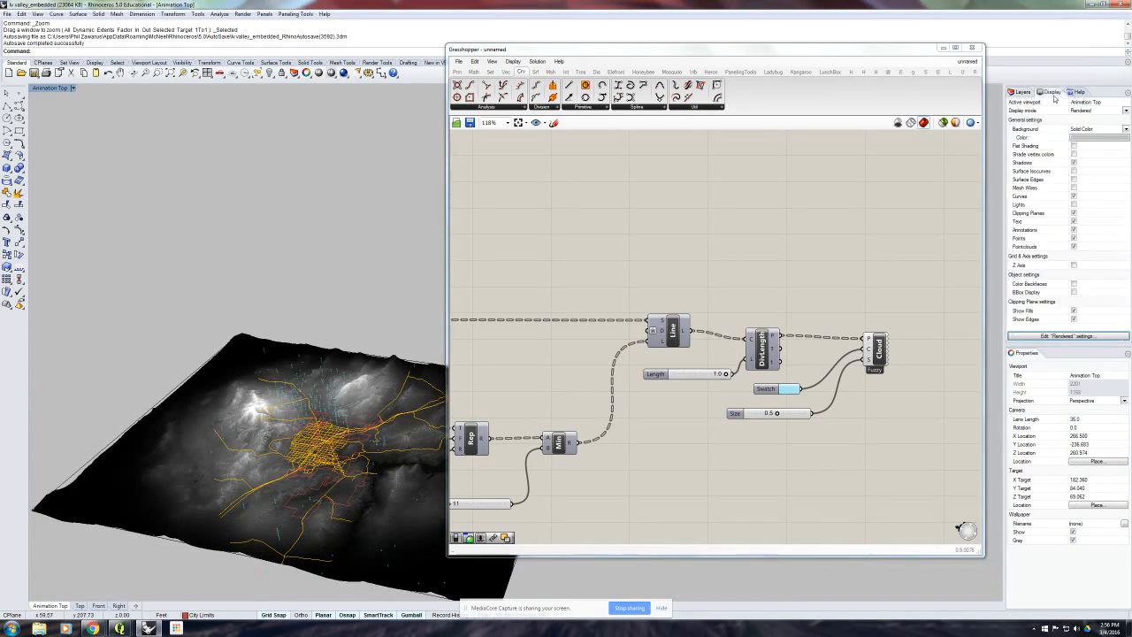
click(1090, 138)
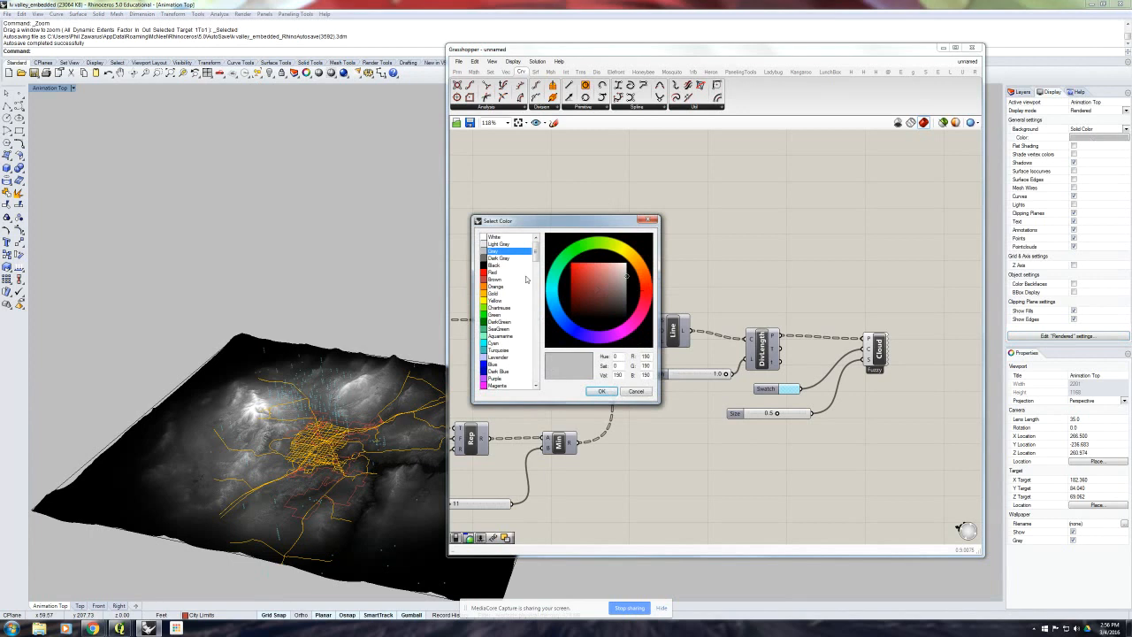
click(493, 266)
click(601, 391)
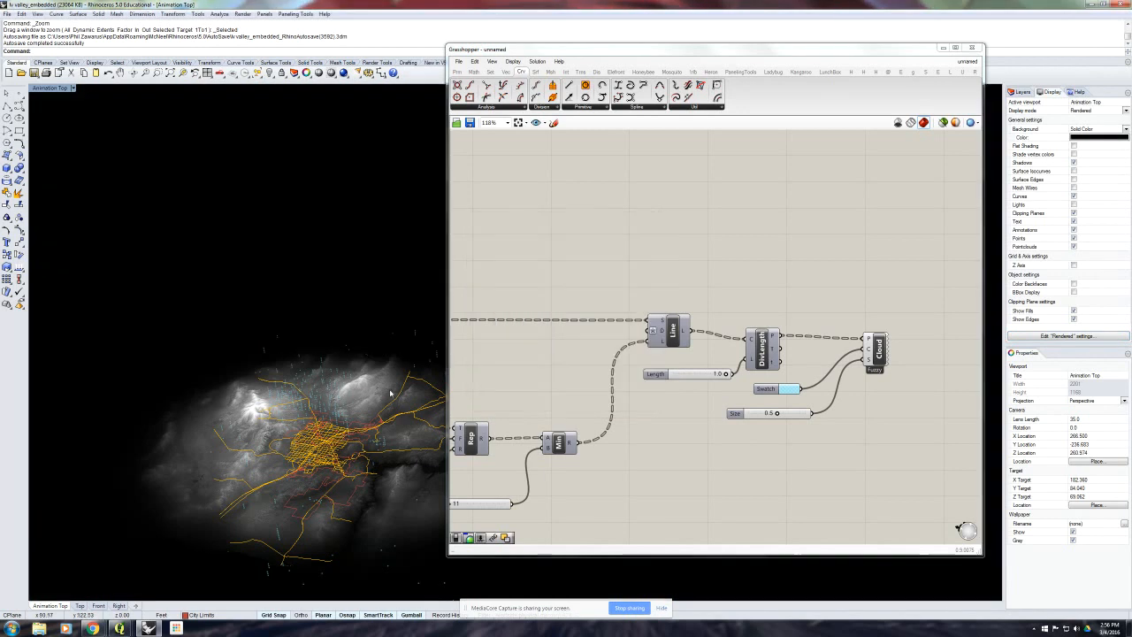
right_drag(367, 365, 346, 400)
scroll(370, 387, up, 4)
scroll(326, 388, down, 4)
right_drag(540, 359, 635, 342)
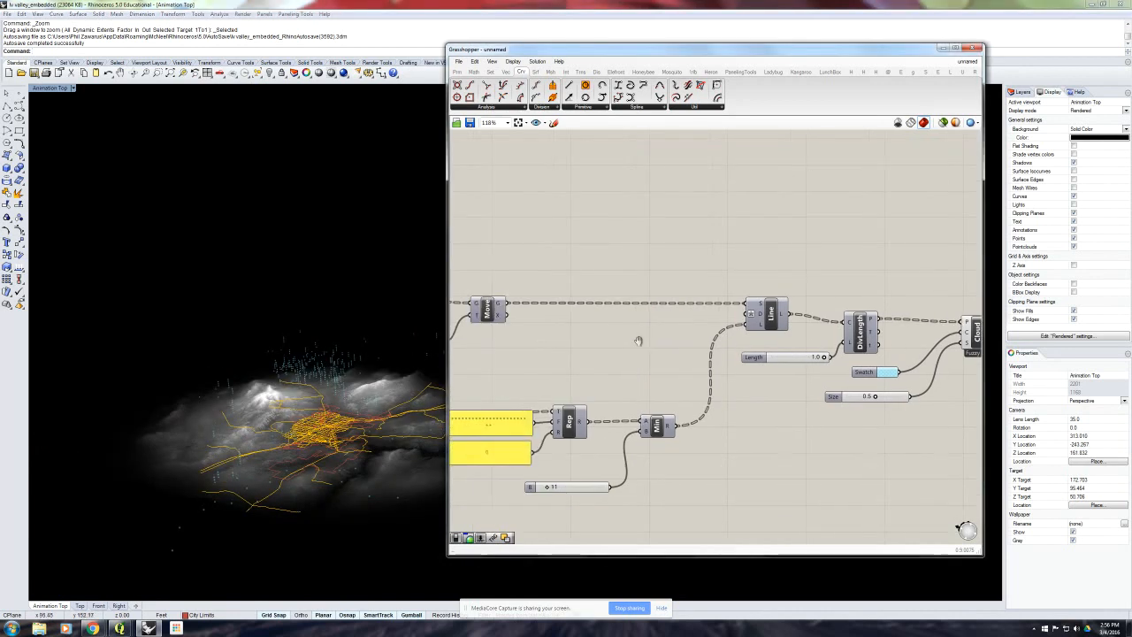
- Move the List Item component slightly down beside its Index slider
scroll(598, 356, down, 1)
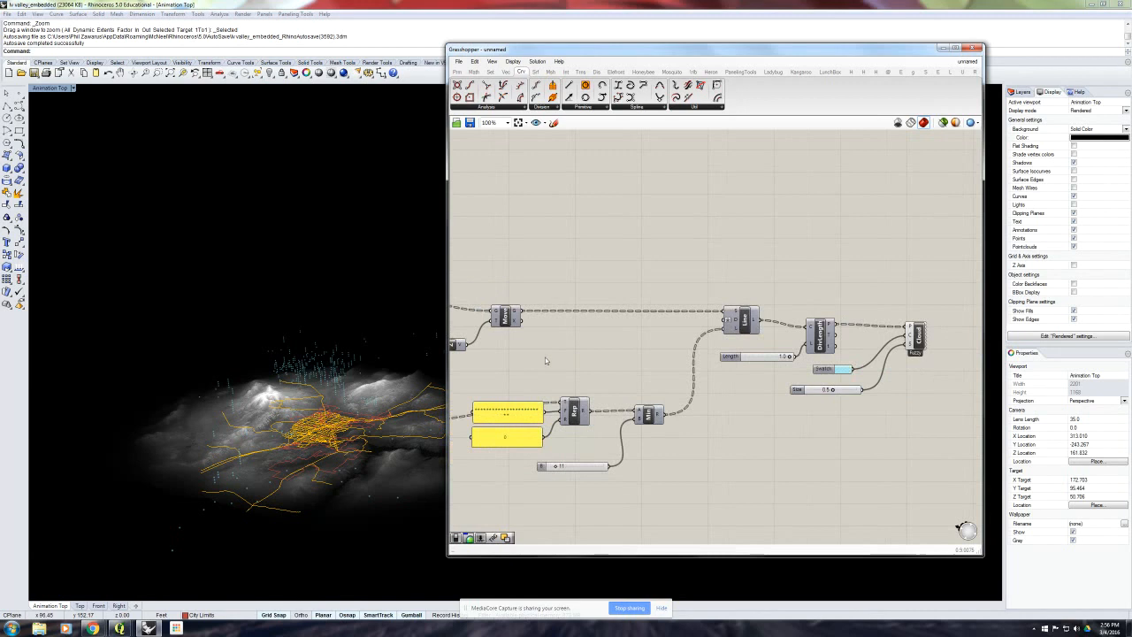
right_drag(544, 357, 710, 333)
right_drag(618, 340, 749, 331)
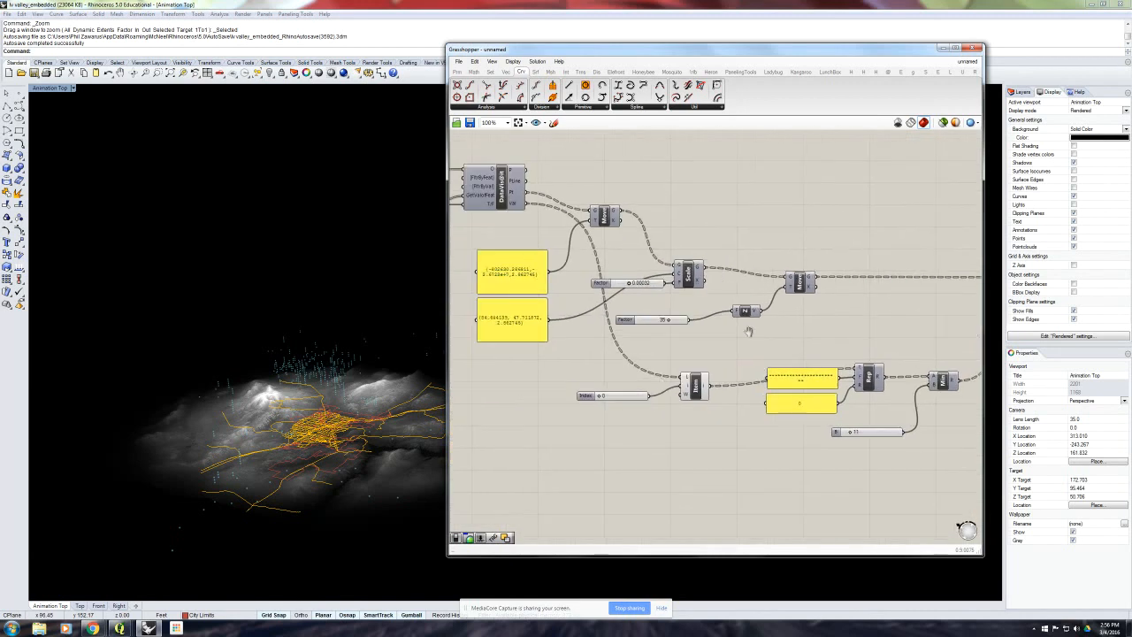
click(695, 387)
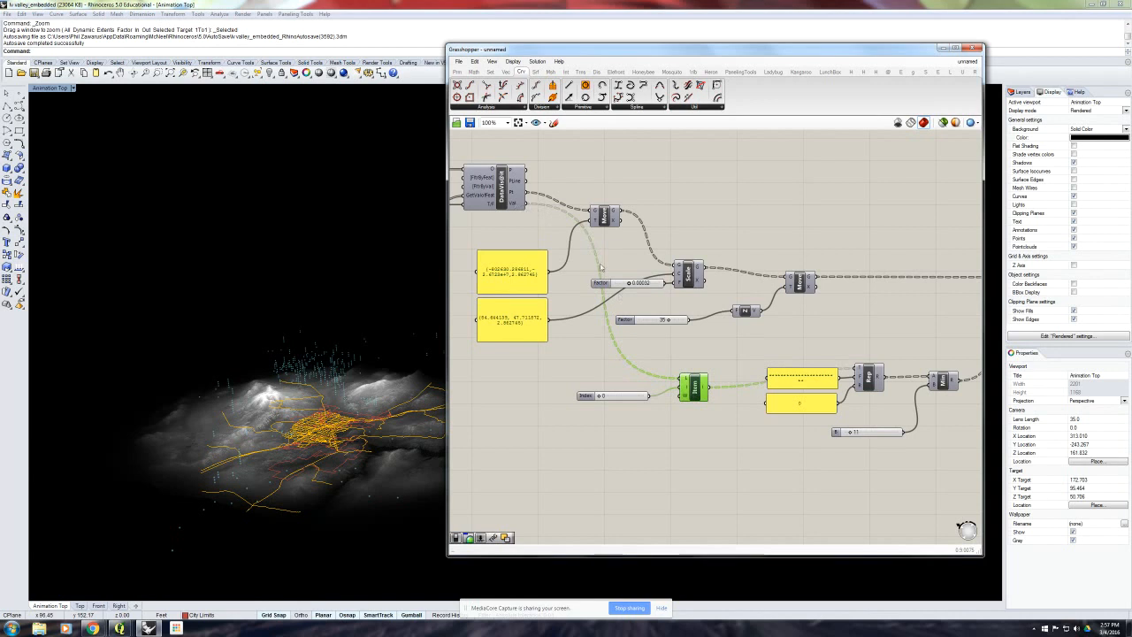
drag(696, 389, 693, 396)
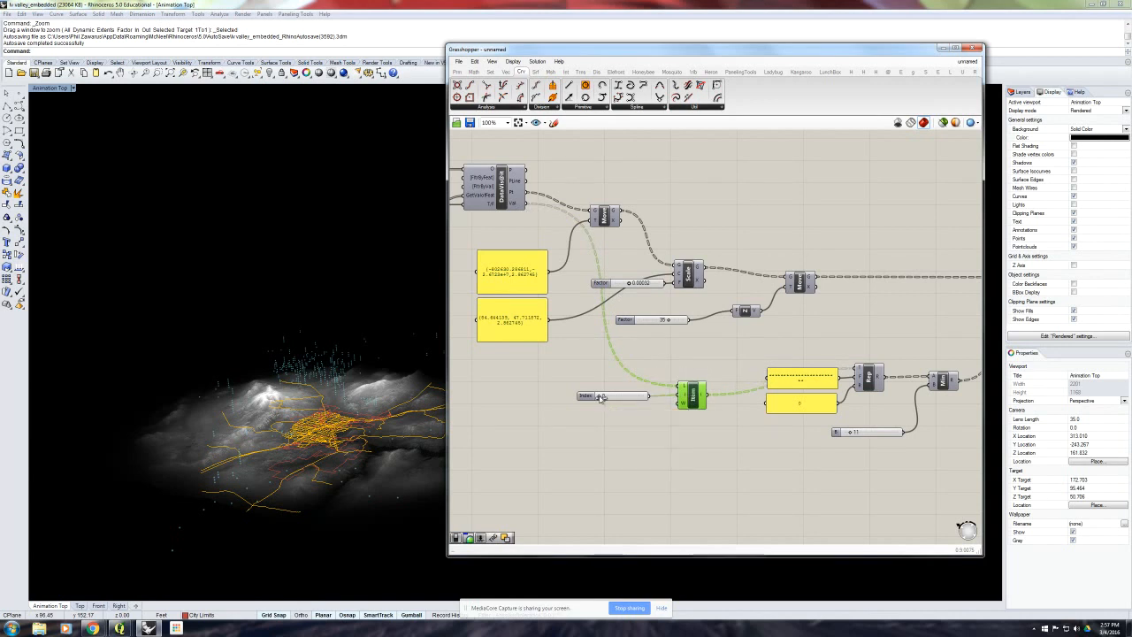
- Raise List Item's Index slider to preview another data column in the cloud, and return it to 0
drag(600, 397, 604, 398)
drag(609, 398, 644, 398)
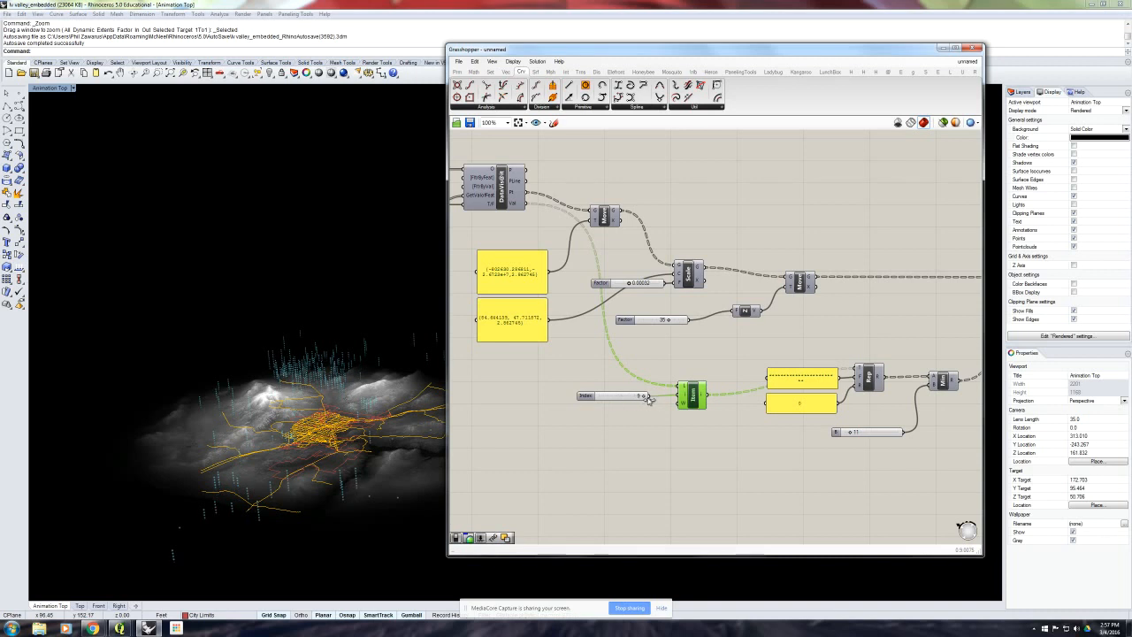
drag(641, 399, 597, 398)
right_drag(396, 412, 429, 387)
drag(598, 399, 591, 401)
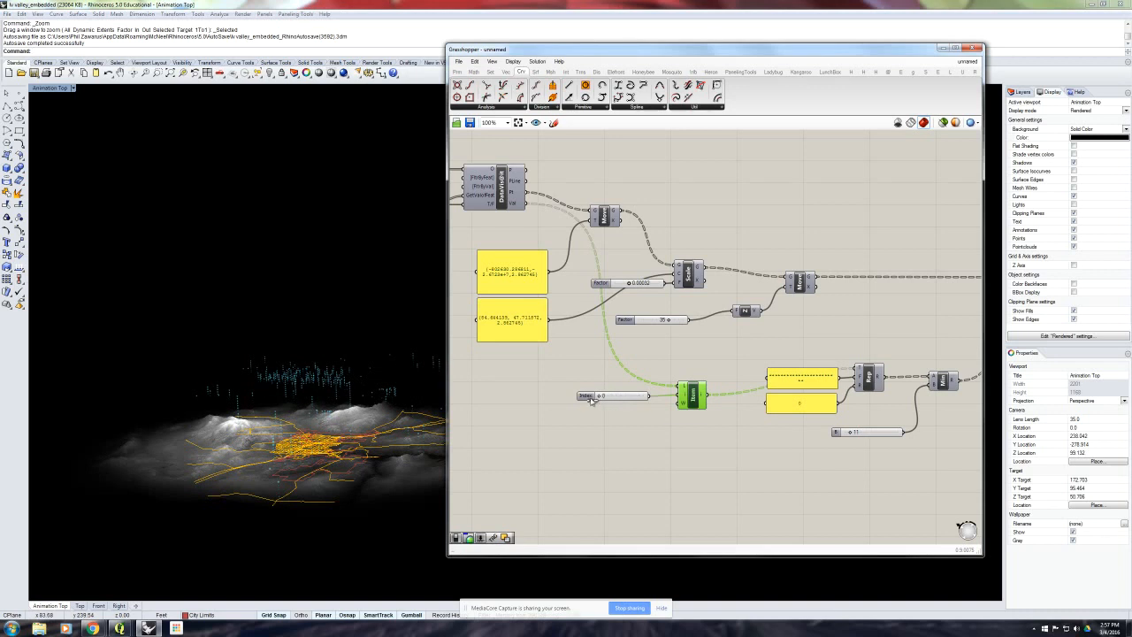
- Inspect the blue cloud columns above the terrain up close, along with the Line, Divide Length and Cloud Display components that generate them
scroll(363, 388, up, 4)
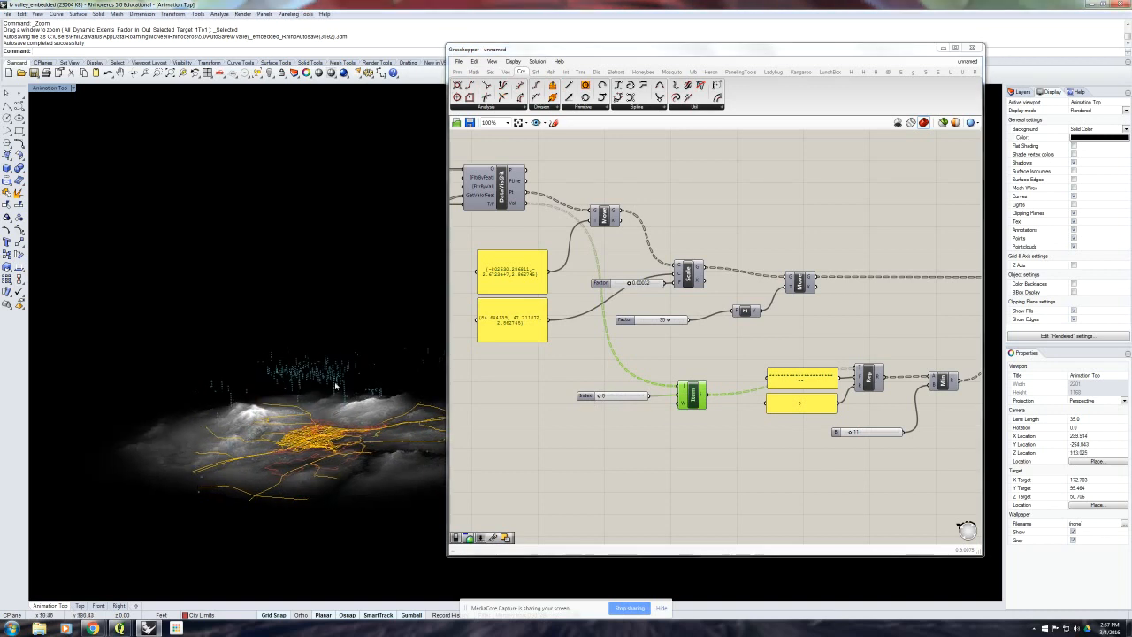
right_drag(976, 365, 654, 376)
right_drag(865, 379, 813, 387)
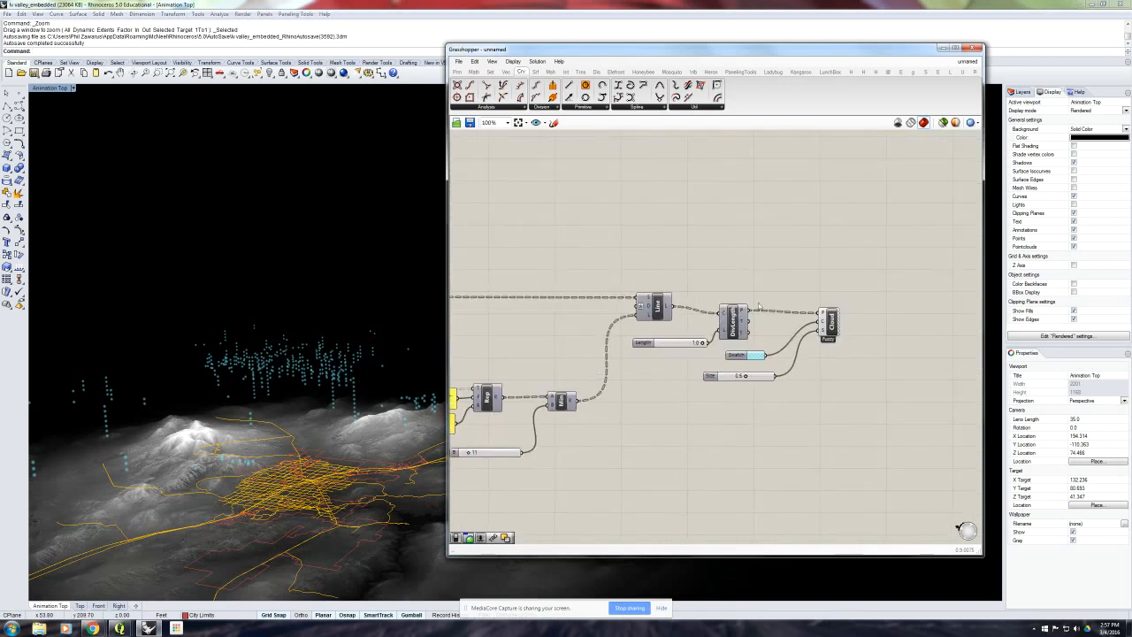
right_drag(635, 306, 697, 275)
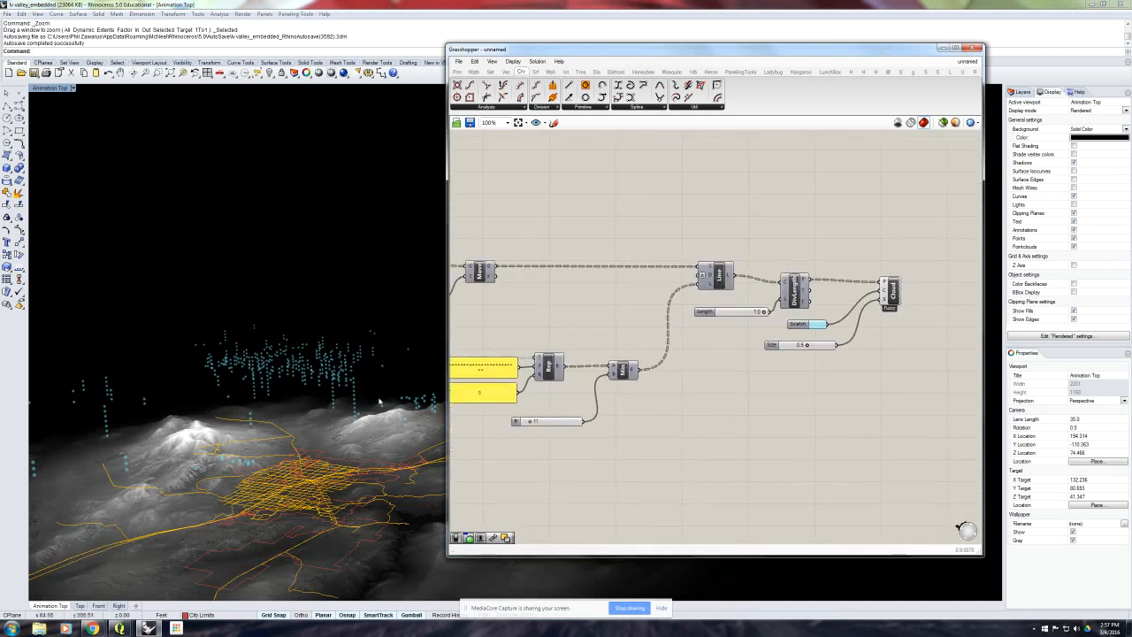
right_drag(354, 406, 347, 407)
scroll(348, 407, up, 4)
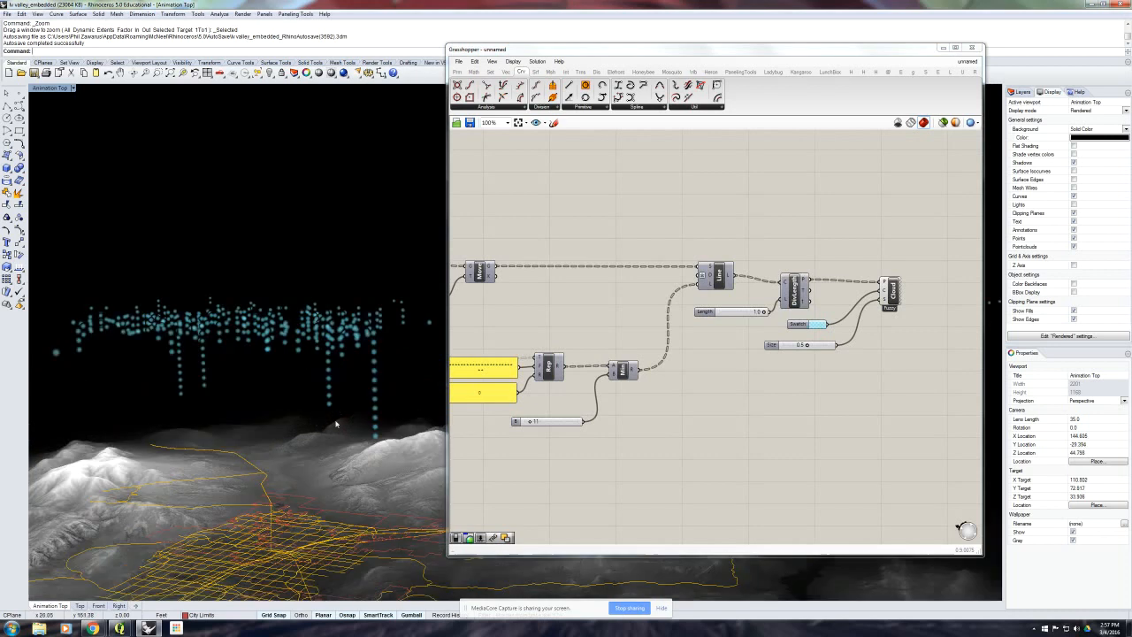
scroll(335, 423, down, 8)
click(712, 381)
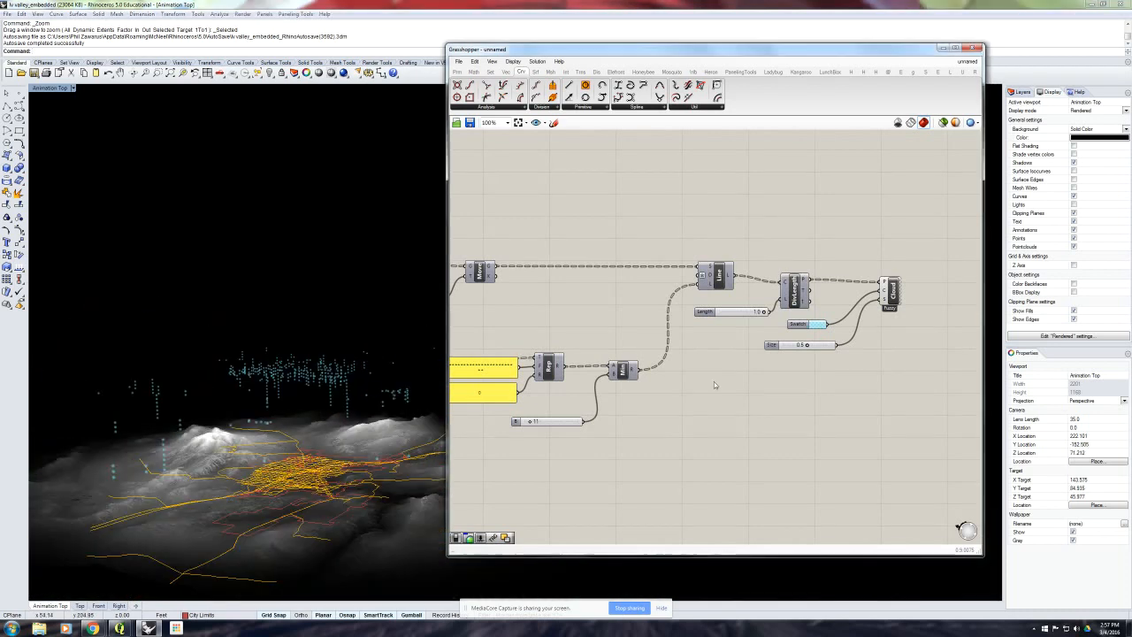
- Add a Text Tag component below Cloud Display's Size slider
click(596, 71)
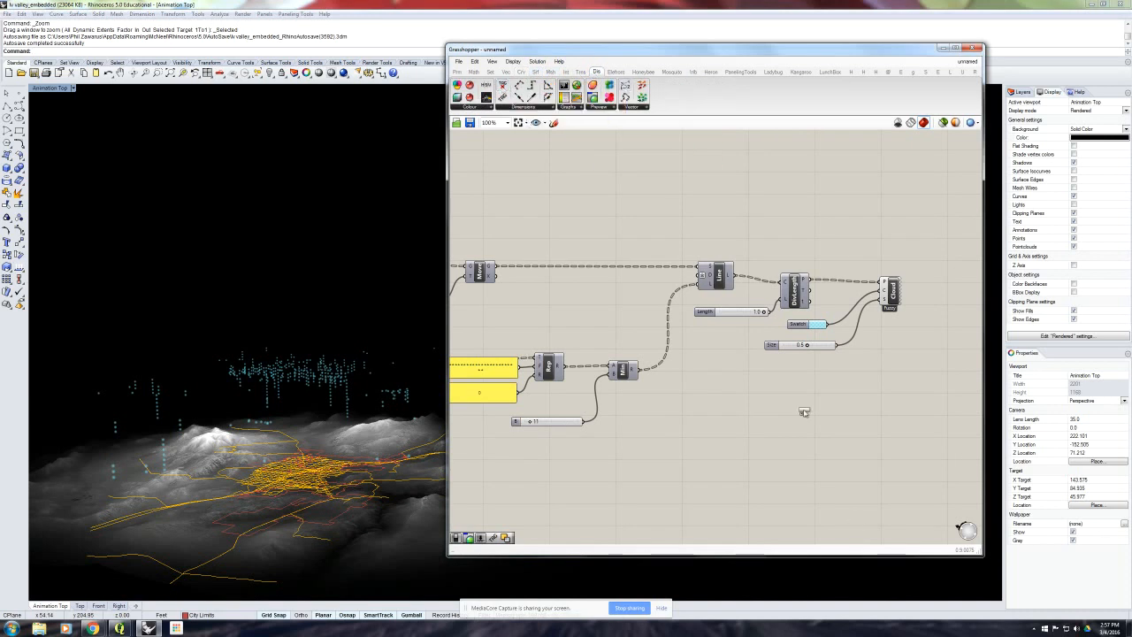
drag(804, 412, 804, 412)
scroll(804, 412, up, 2)
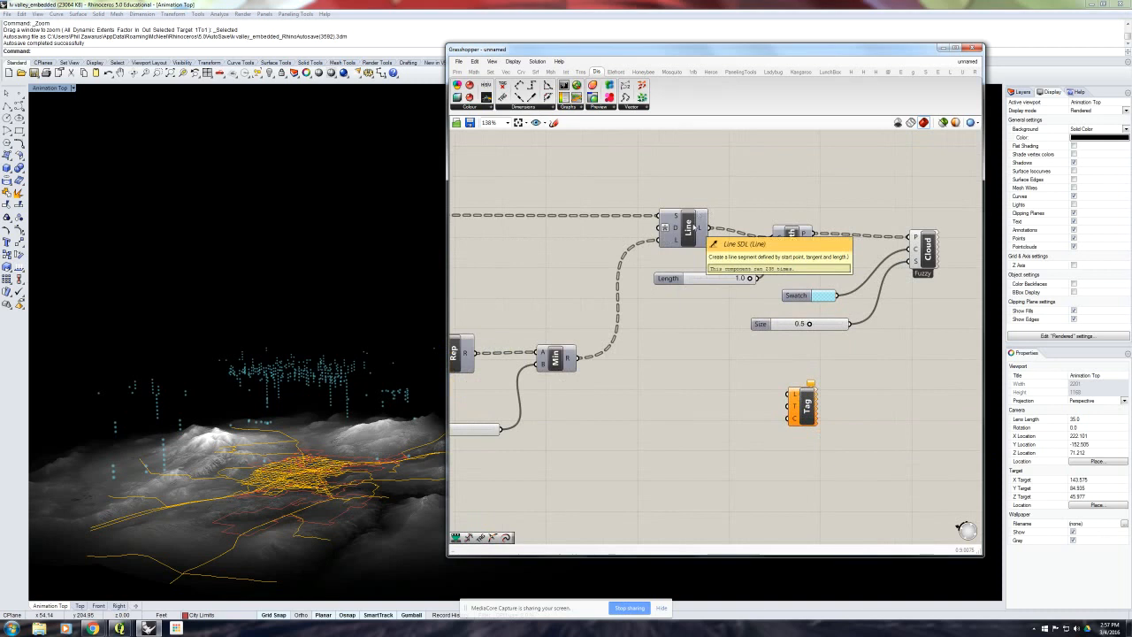
- Add a Point On Curve component below Line, feed it the Line output and set its parameter to 1.00
click(520, 71)
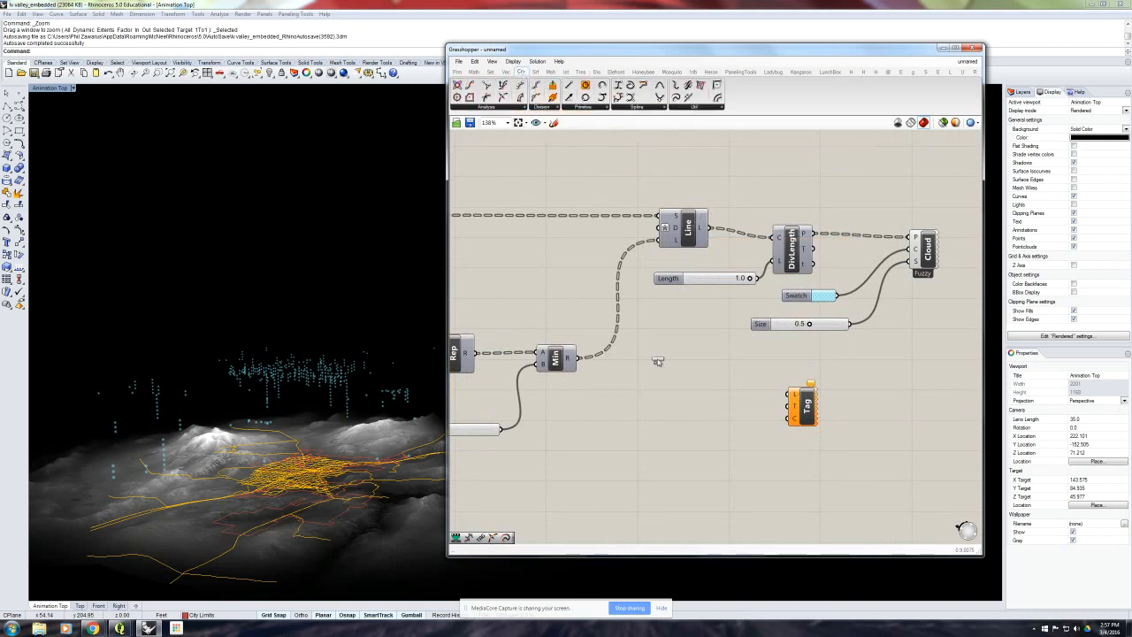
drag(656, 361, 700, 353)
drag(707, 228, 739, 362)
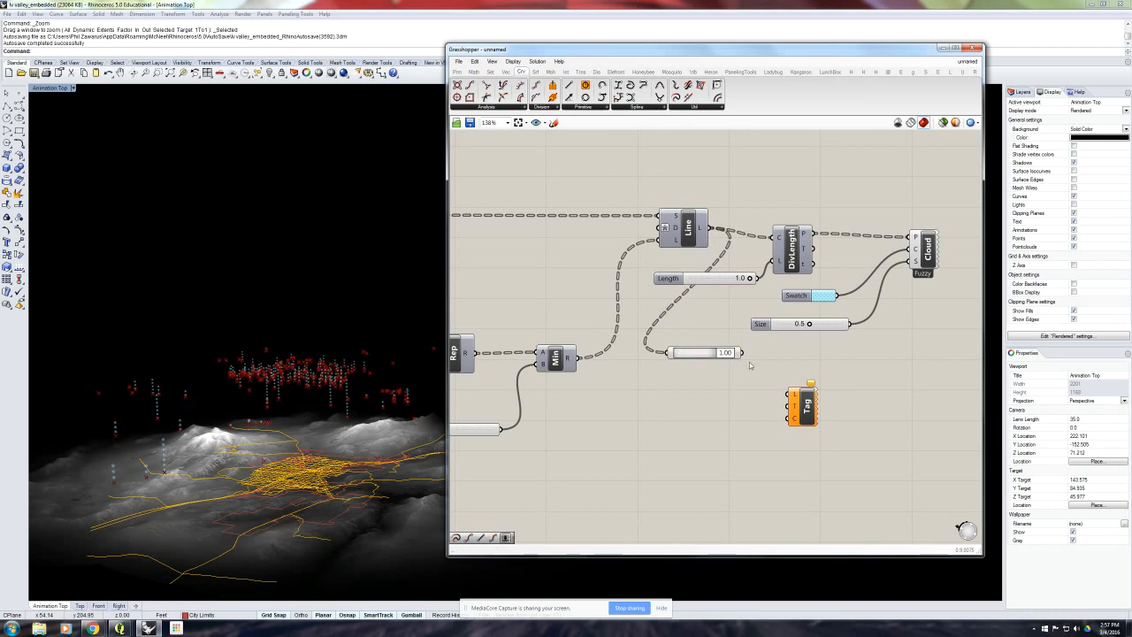
mouse_move(336, 331)
right_down()
mouse_move(337, 363)
mouse_move(348, 360)
mouse_move(332, 348)
right_up()
drag(691, 353, 691, 369)
click(683, 183)
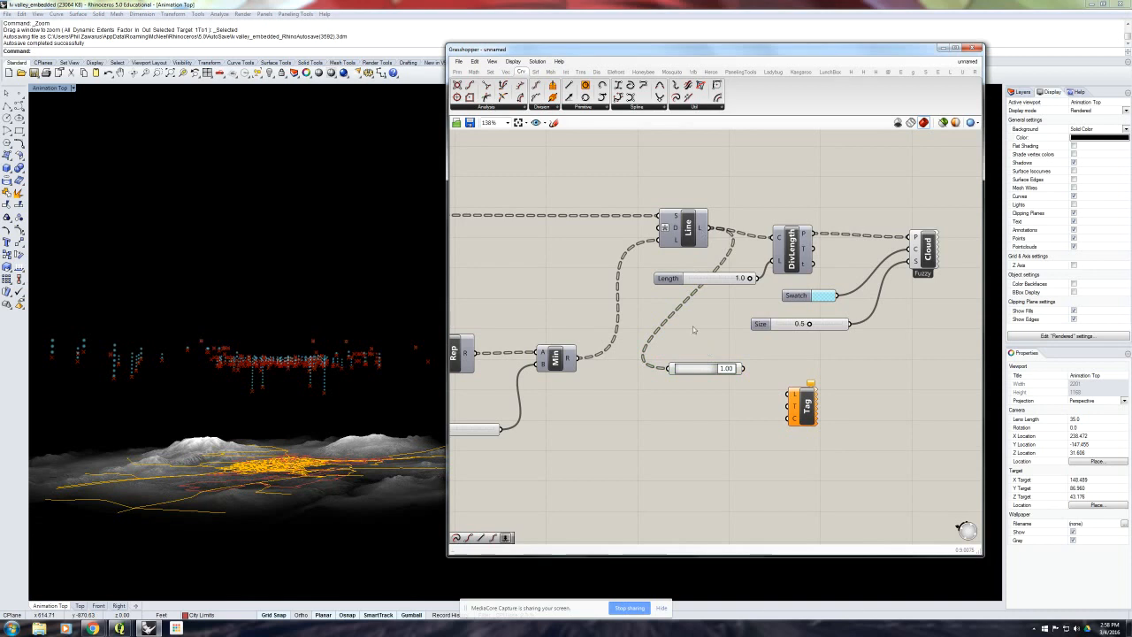
- Add an Extend Curve Length component below Point On Curve and connect the Line output to its Curve input
scroll(324, 396, up, 5)
scroll(324, 395, up, 5)
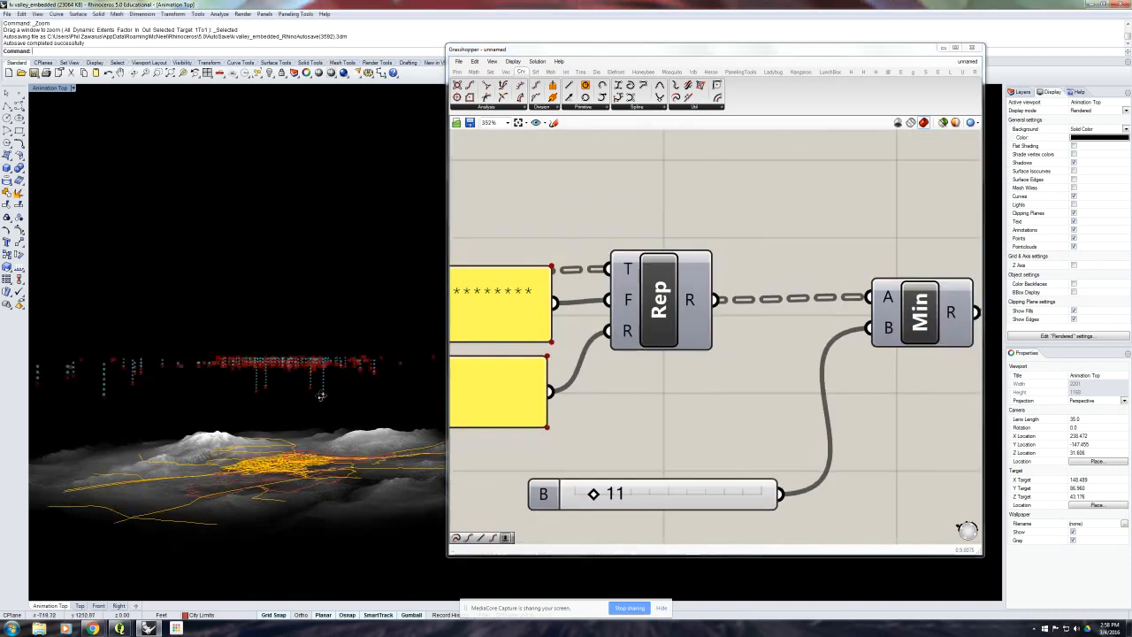
scroll(330, 399, down, 2)
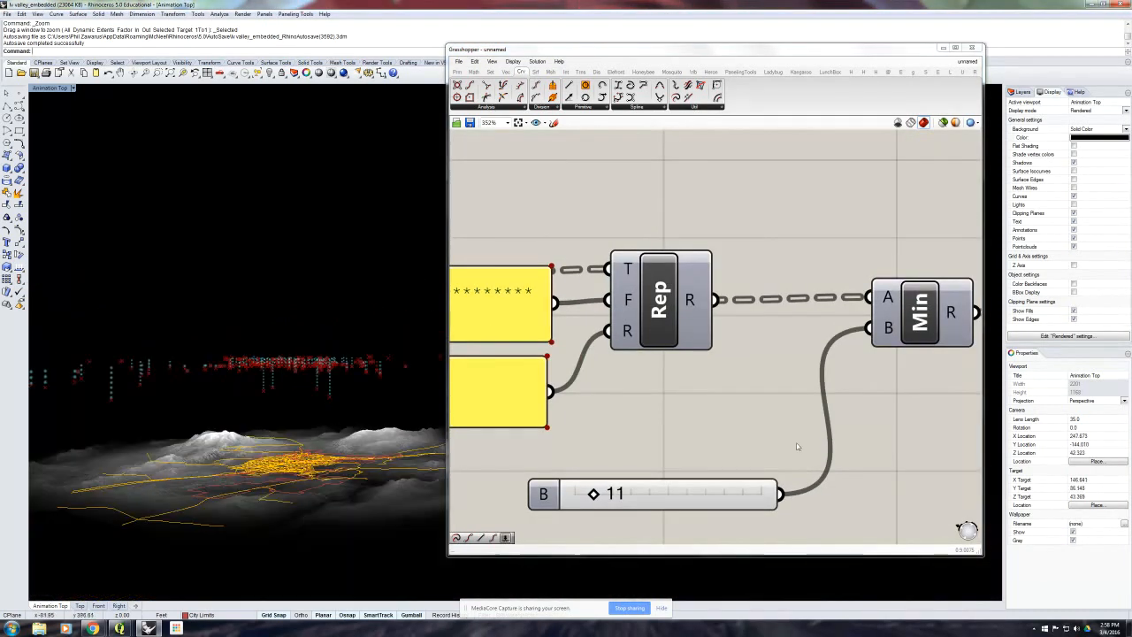
right_drag(796, 442, 707, 394)
scroll(732, 413, down, 1)
scroll(708, 394, down, 3)
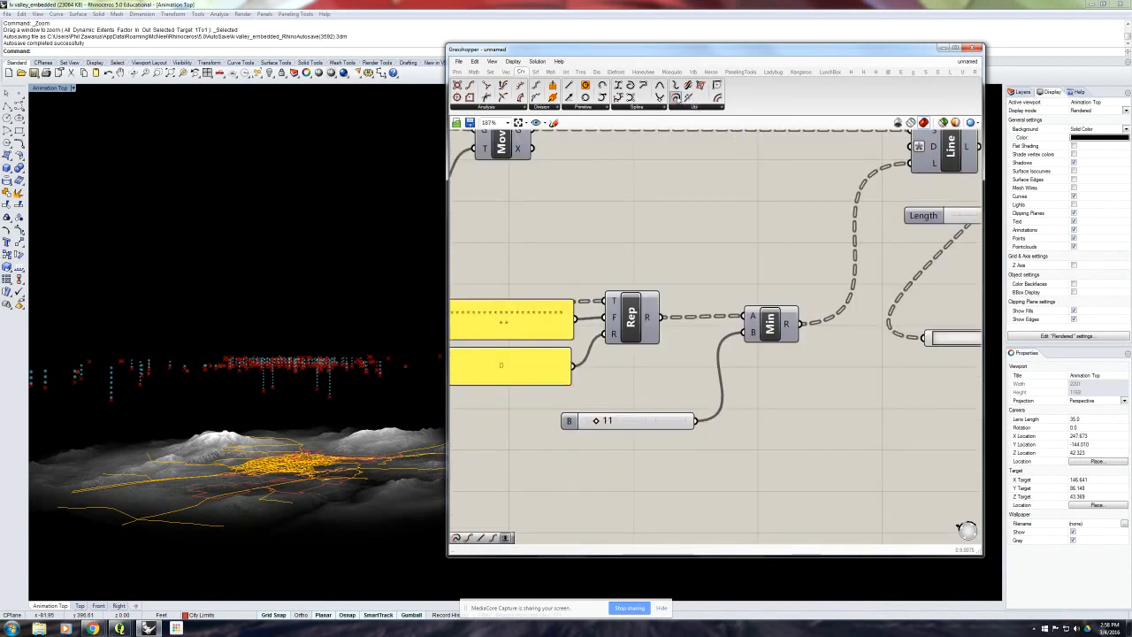
drag(676, 98, 854, 343)
scroll(702, 233, down, 3)
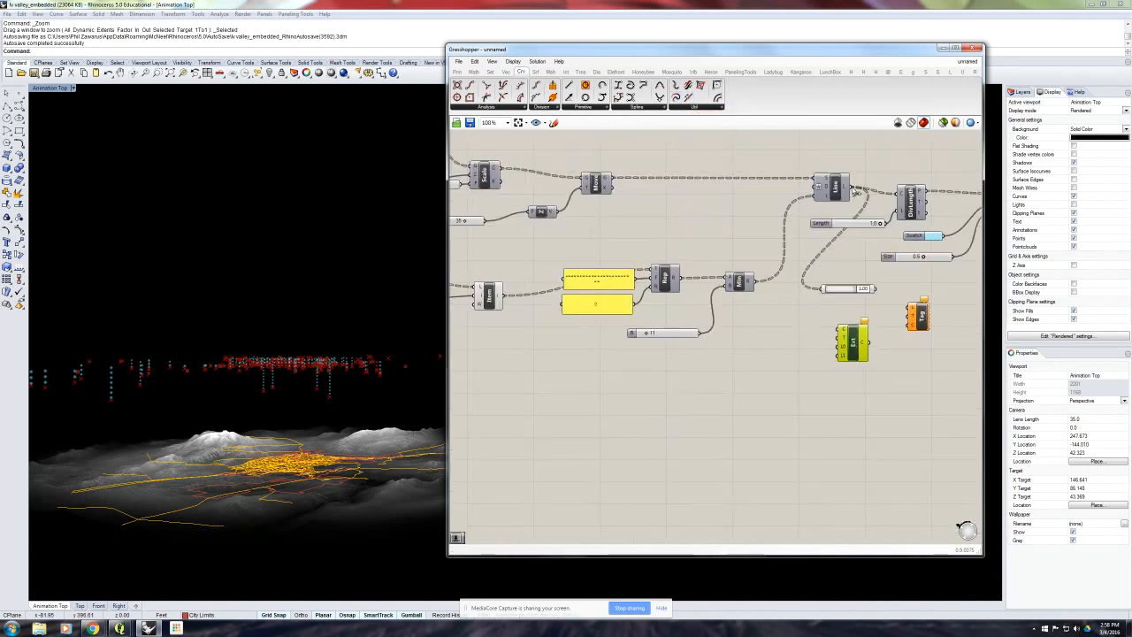
drag(854, 188, 841, 329)
scroll(851, 341, up, 1)
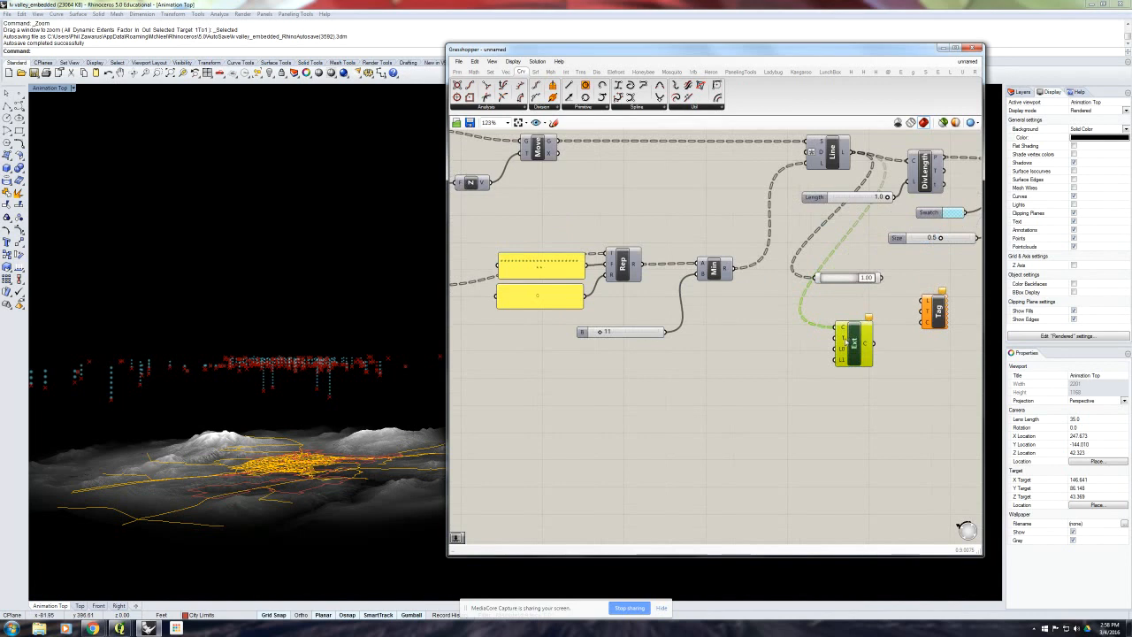
- Create a number slider set to 1 and connect it to the Start and End length inputs of Extend Curve Length
mouse_move(845, 341)
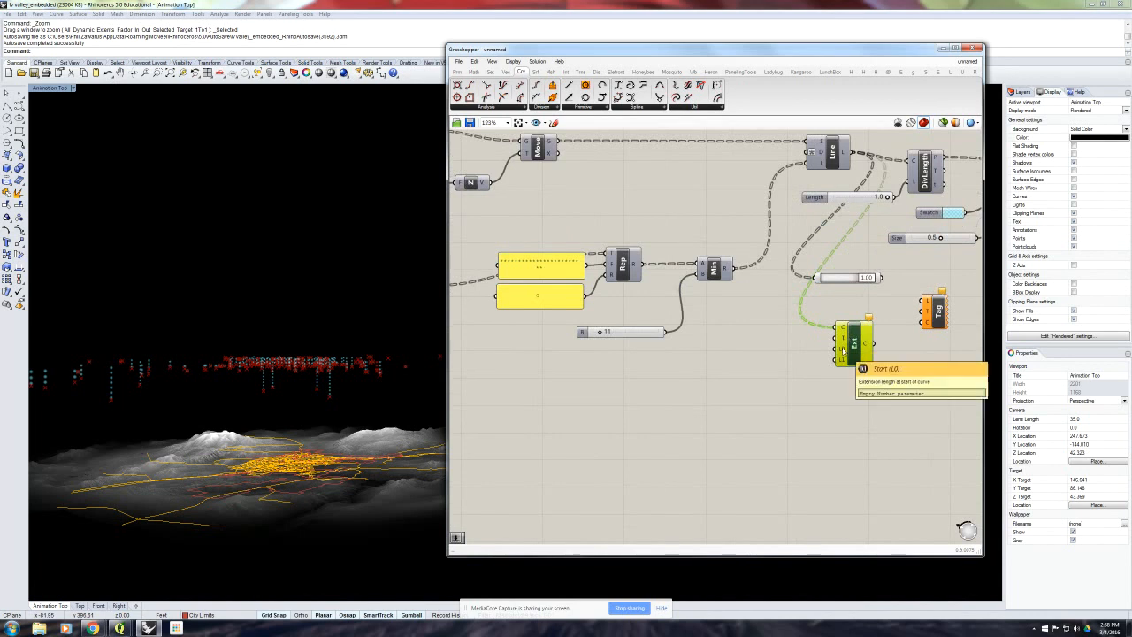
double_click(766, 361)
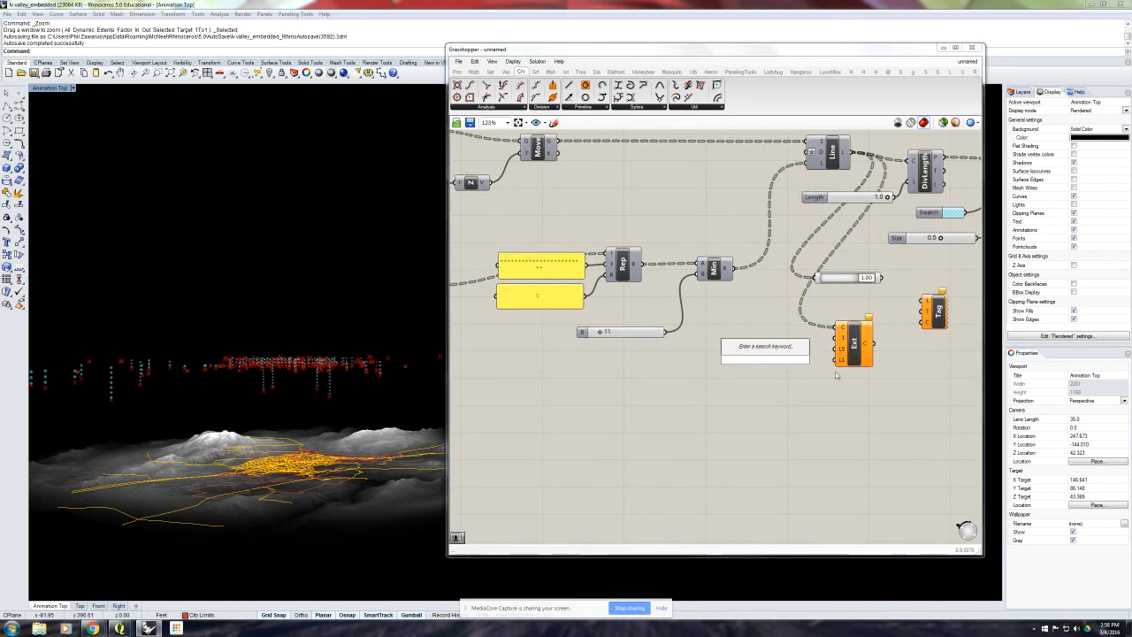
text(1<5)
key(Return)
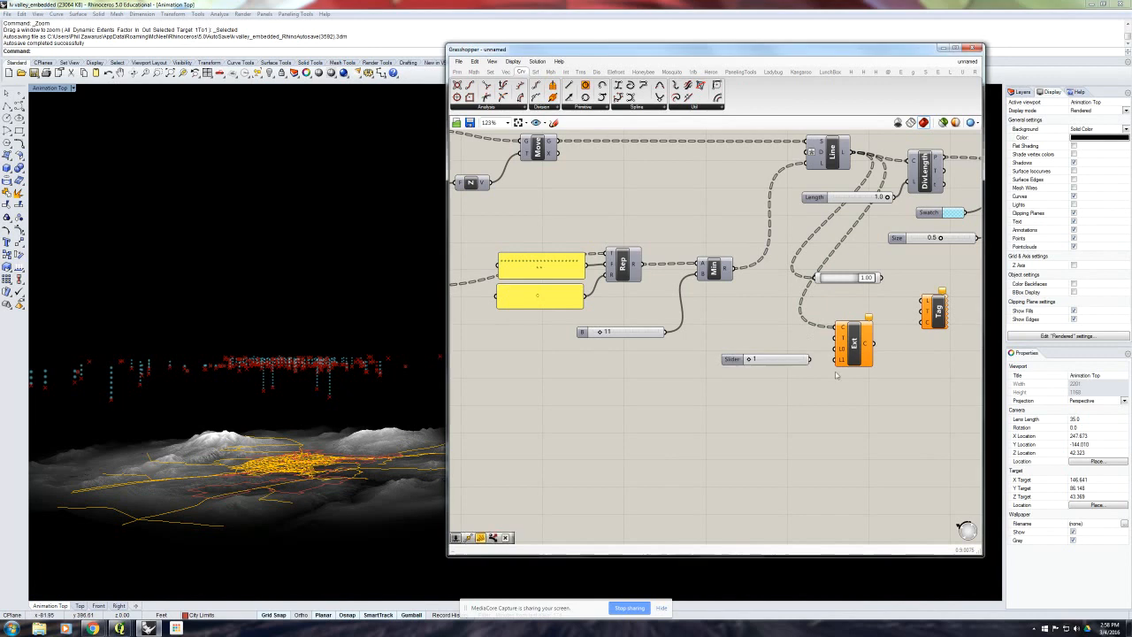
drag(811, 359, 839, 359)
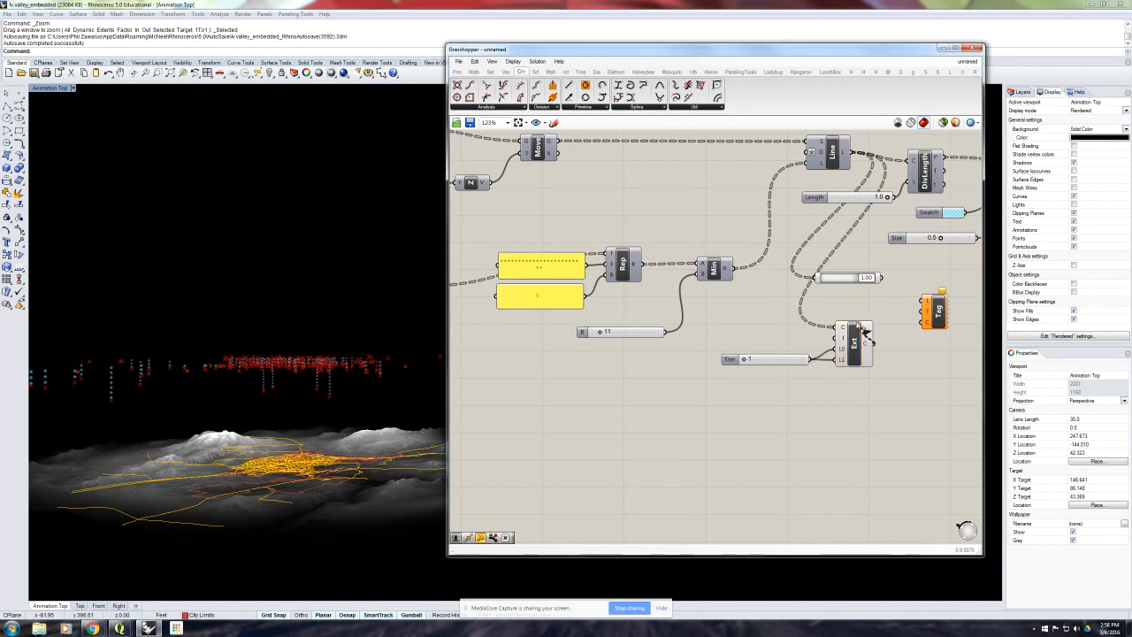
- Feed Point On Curve with the extended curve instead of Line, and arrange it between Extend Curve Length and Text Tag
drag(827, 277, 863, 287)
drag(858, 347, 849, 343)
drag(852, 400, 776, 336)
drag(848, 345, 817, 354)
click(874, 306)
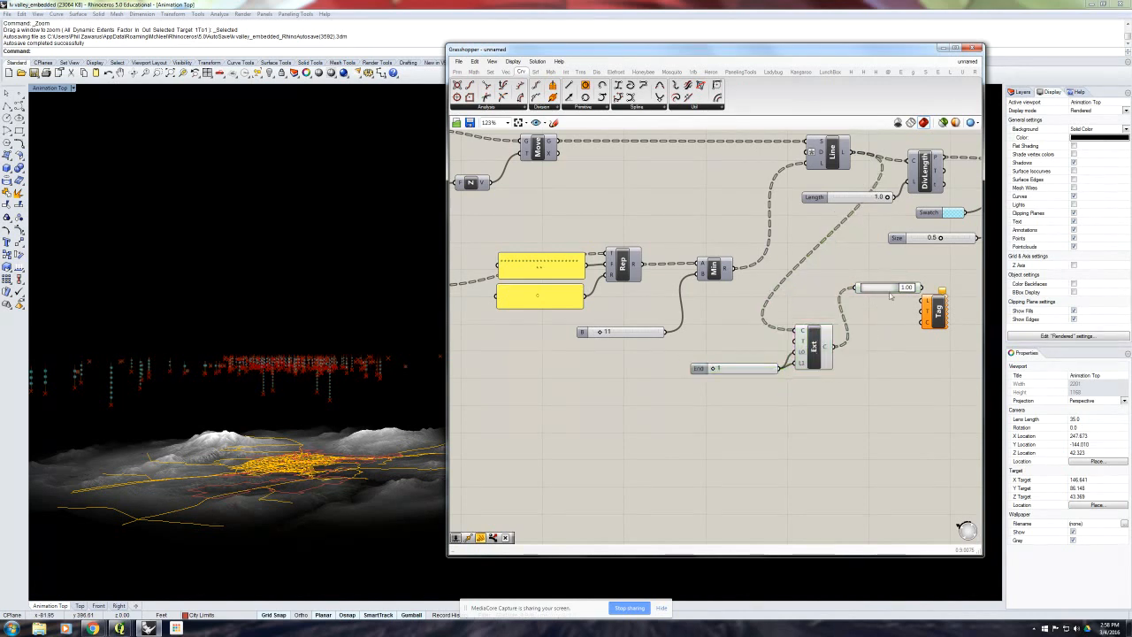
drag(881, 285, 875, 327)
right_drag(860, 285, 807, 283)
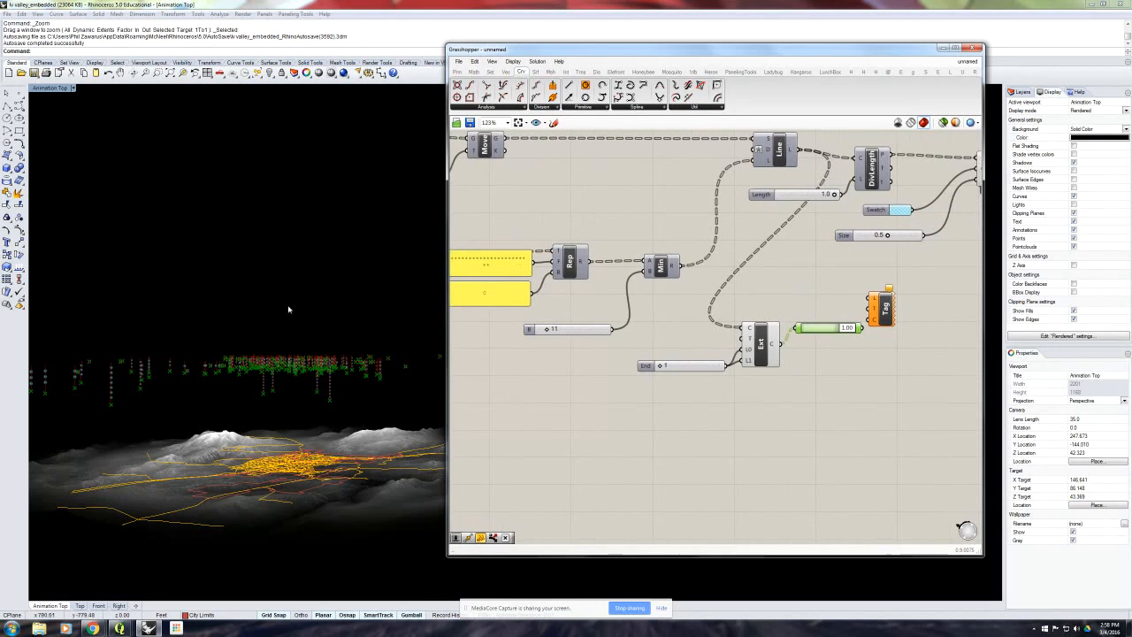
- Examine the extended end points beneath the cloud columns in the viewport and test the End length slider
scroll(338, 396, up, 4)
scroll(345, 390, down, 2)
right_drag(345, 390, 345, 389)
scroll(345, 389, up, 5)
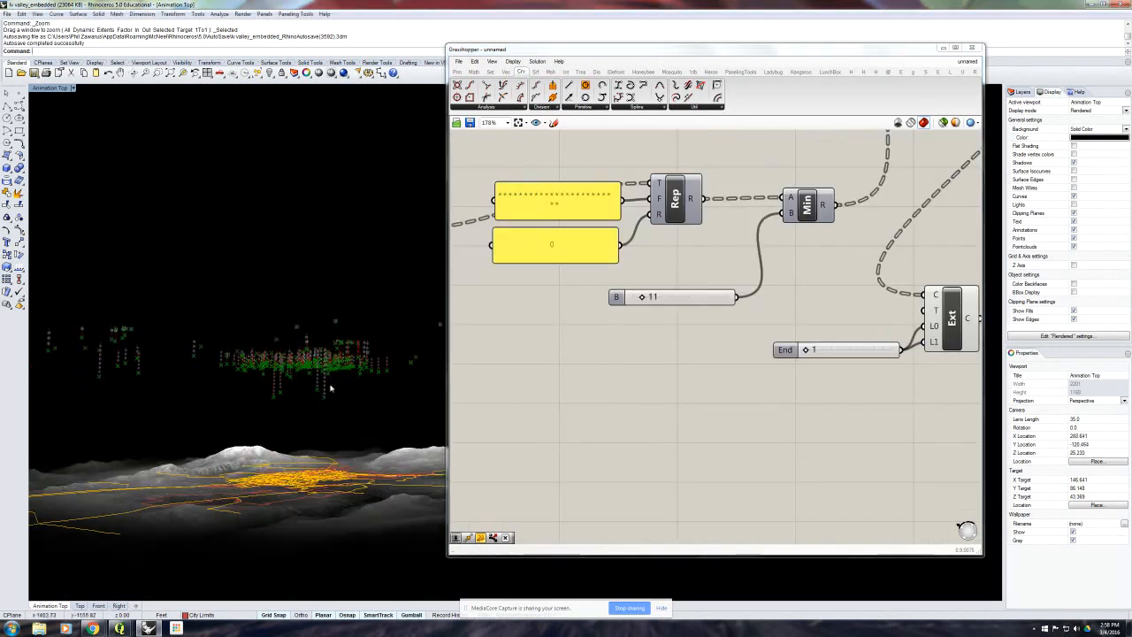
right_drag(808, 359, 698, 366)
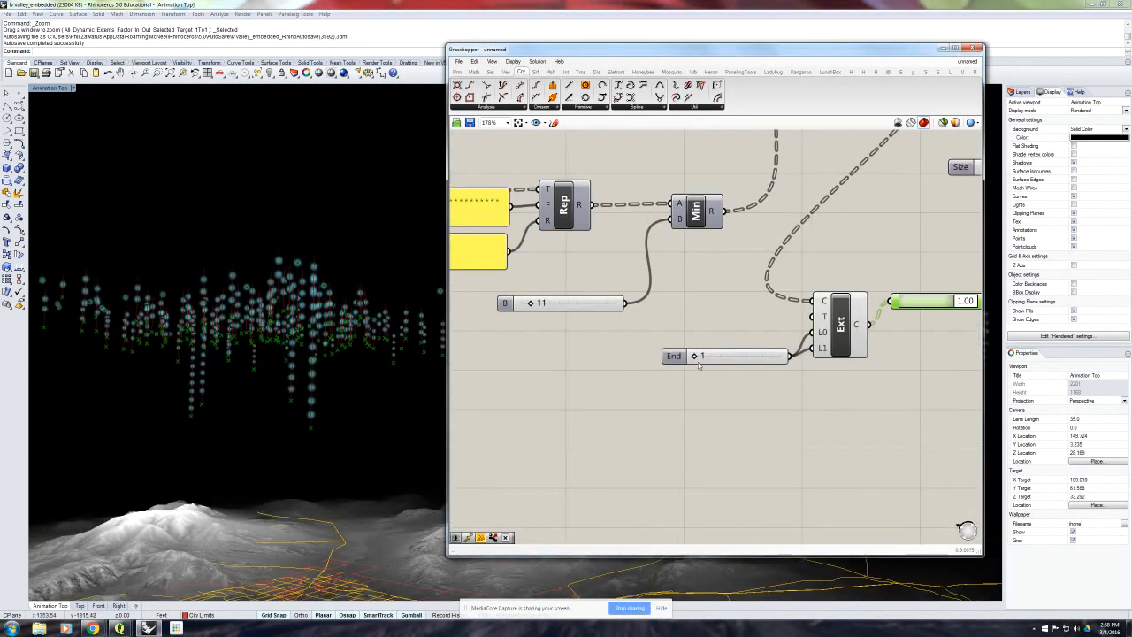
drag(695, 356, 704, 357)
- Move Text Tag clear of Point On Curve, wiring the point output to its Location and the Minimum result to its Text input
right_drag(808, 385, 683, 389)
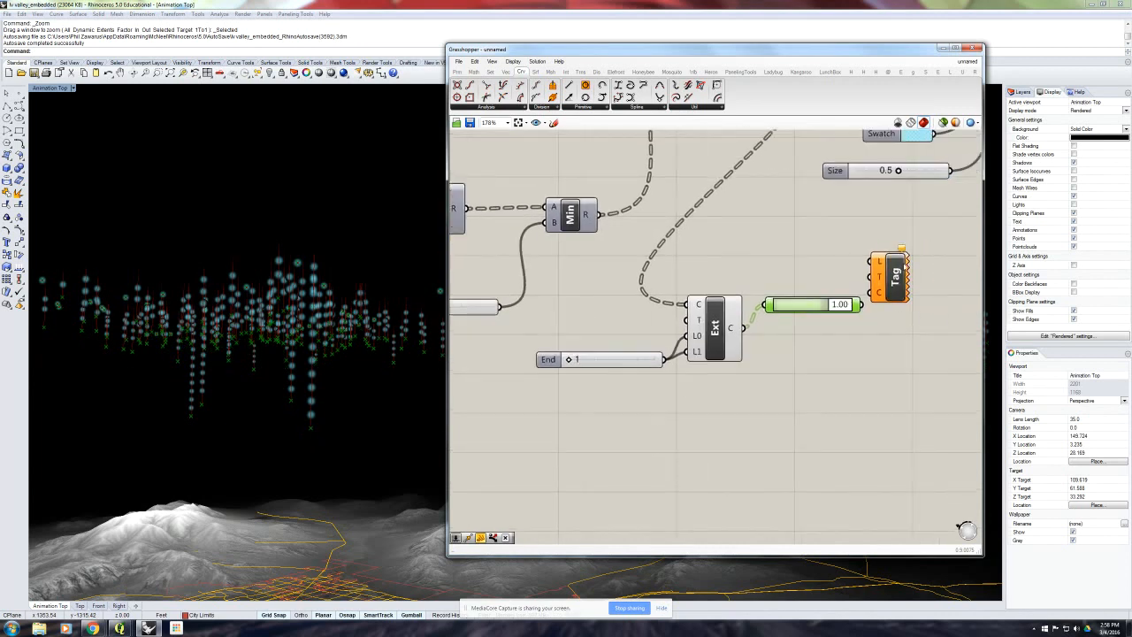
drag(895, 268, 938, 294)
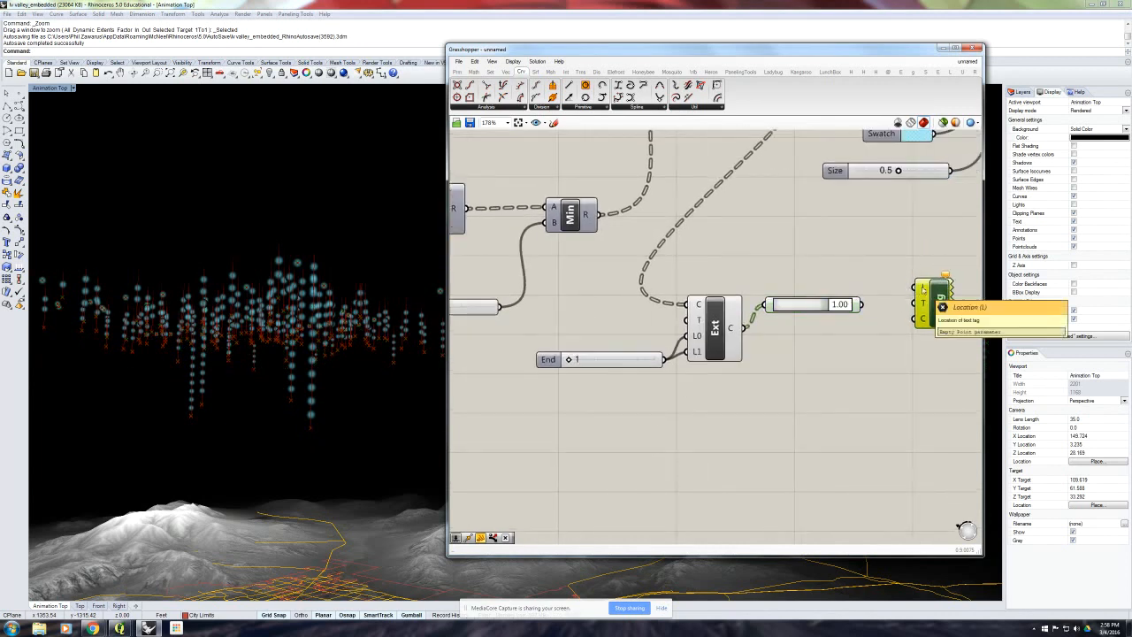
drag(864, 307, 916, 288)
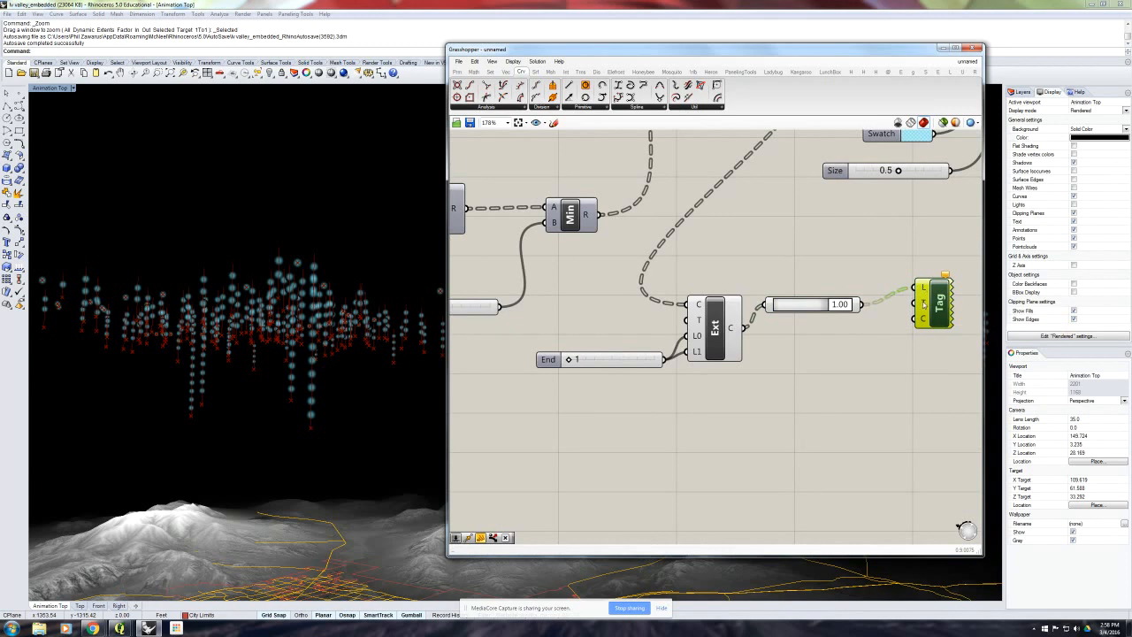
scroll(843, 269, down, 5)
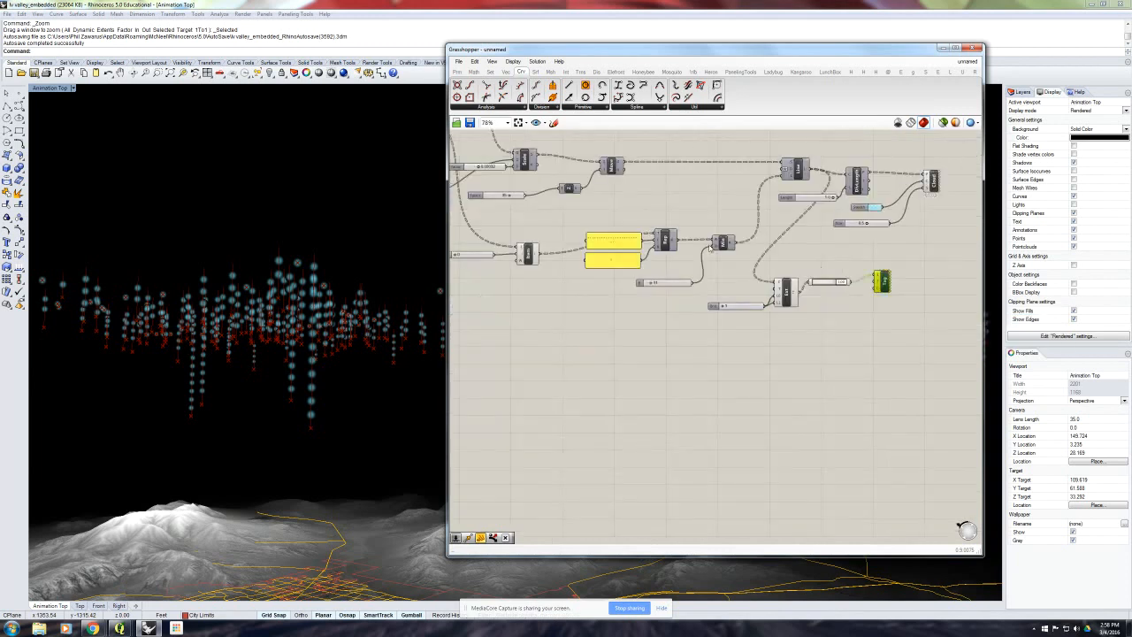
scroll(778, 265, up, 1)
drag(676, 241, 924, 310)
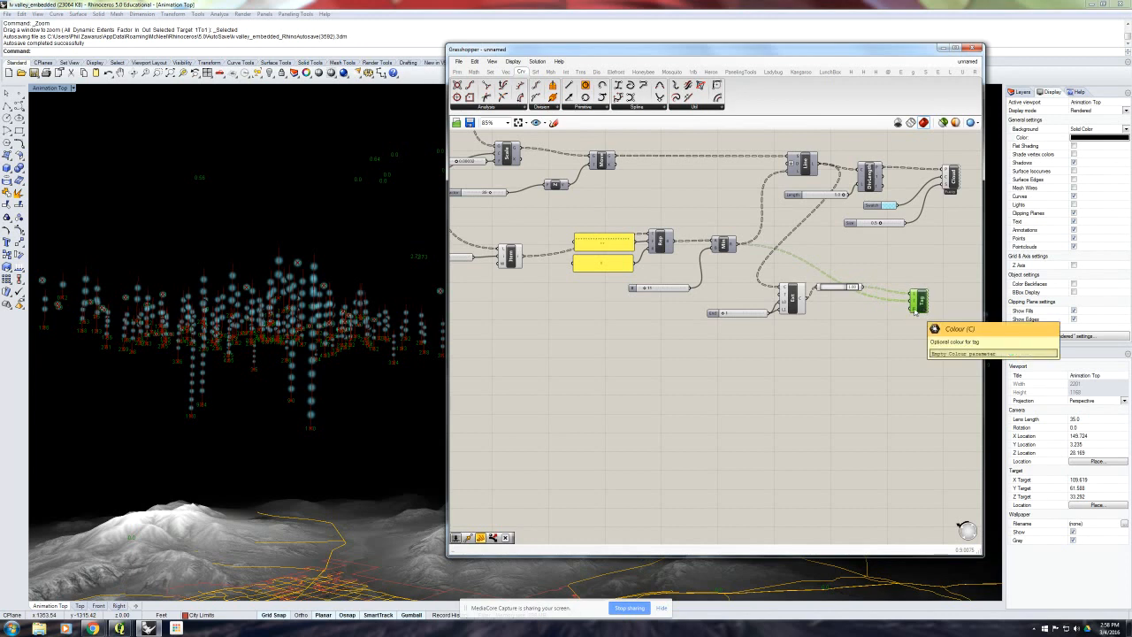
click(888, 259)
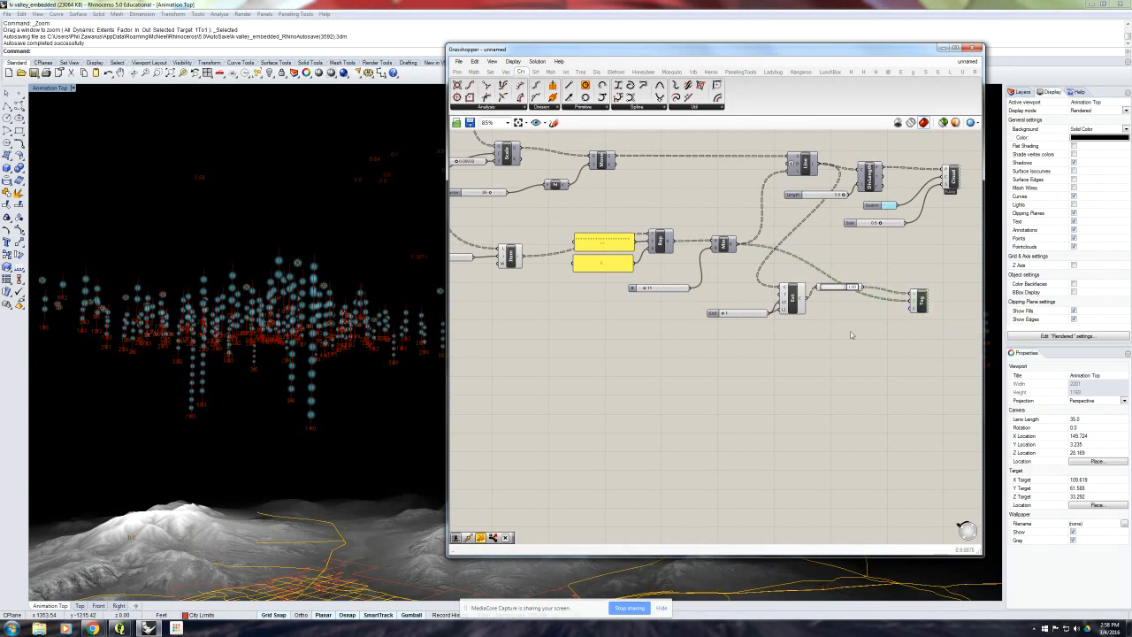
- Hide the previews of Extend Curve Length, its End slider and Point On Curve so their geometry no longer clutters the viewport
drag(850, 334, 758, 266)
middle_click(760, 265)
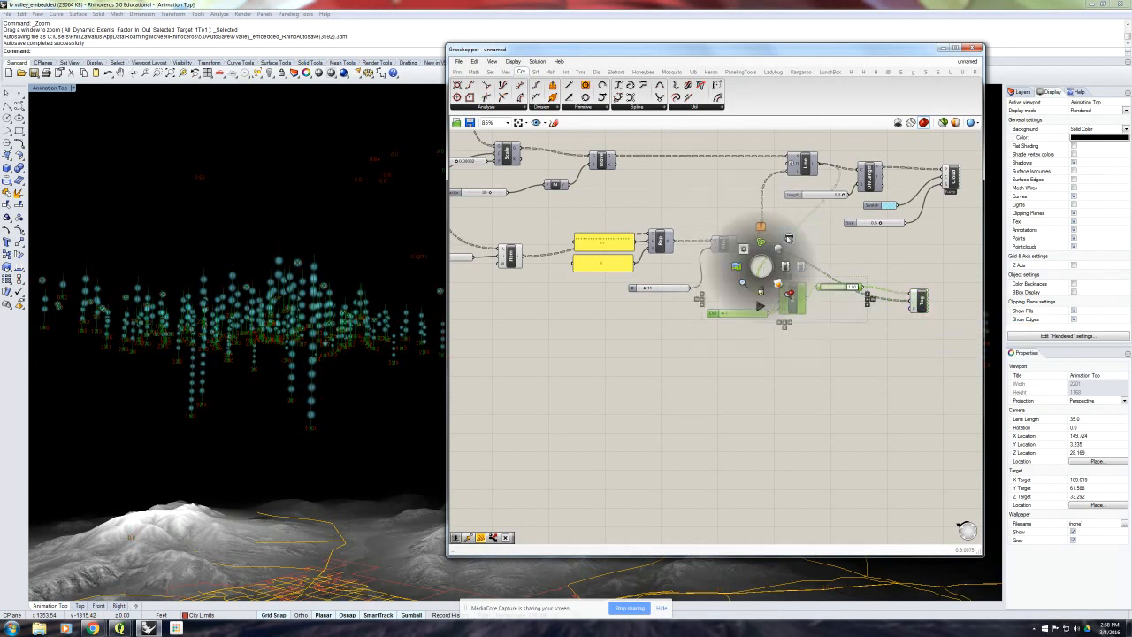
click(788, 239)
click(853, 268)
mouse_move(360, 343)
right_down()
mouse_move(362, 366)
mouse_move(355, 352)
right_up()
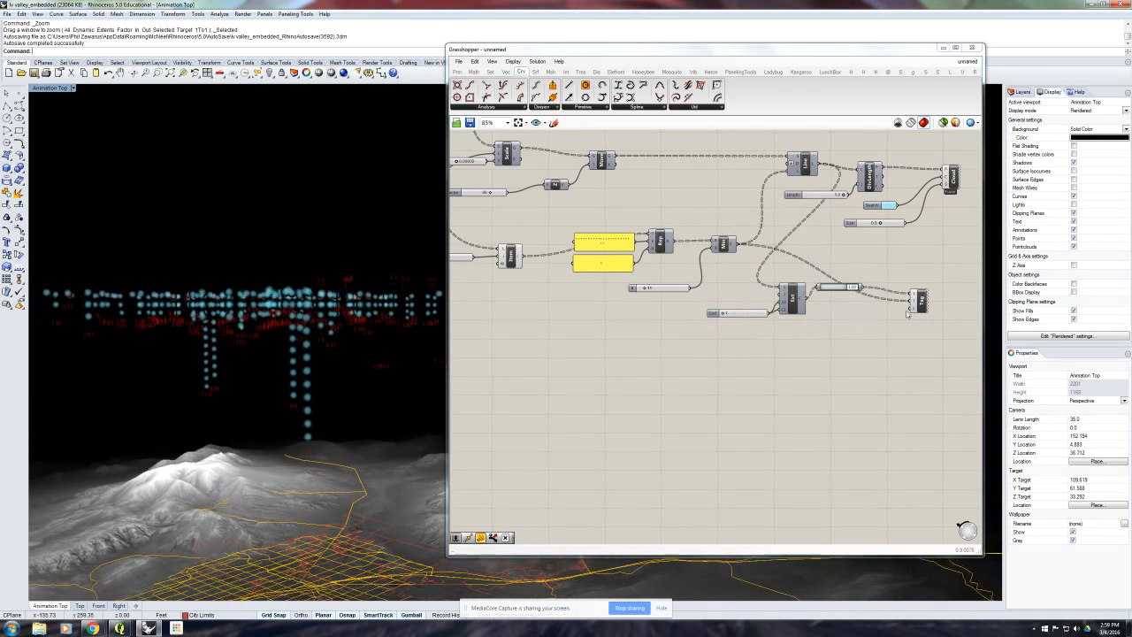
- Duplicate the light-blue Colour Swatch feeding the Cloud component and place the copy beneath Text Tag
right_drag(907, 311, 881, 316)
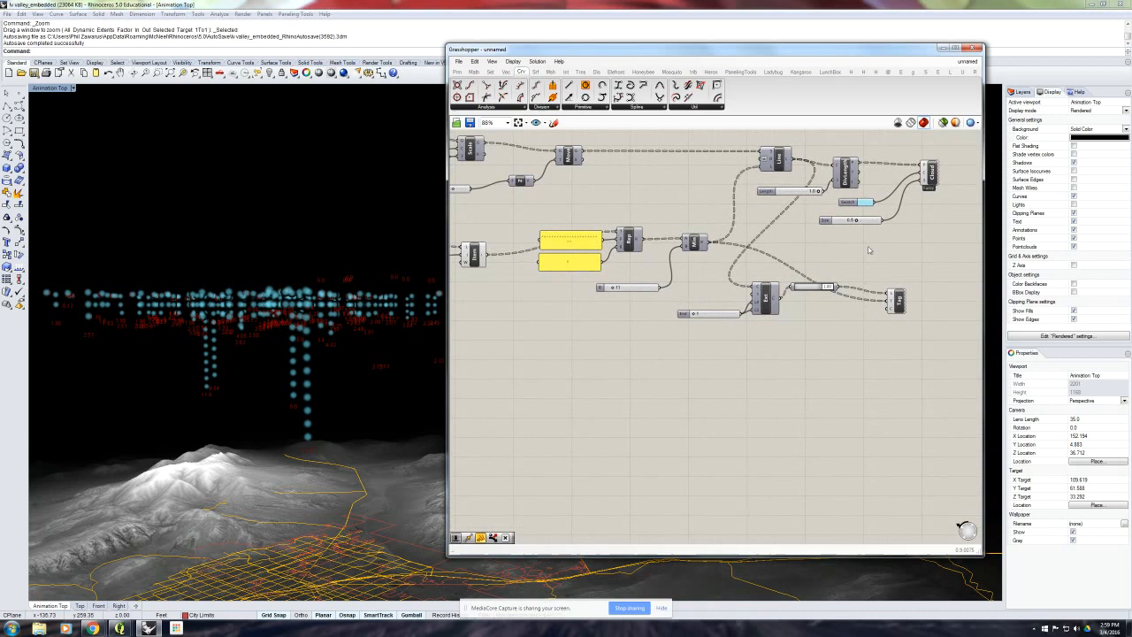
click(844, 203)
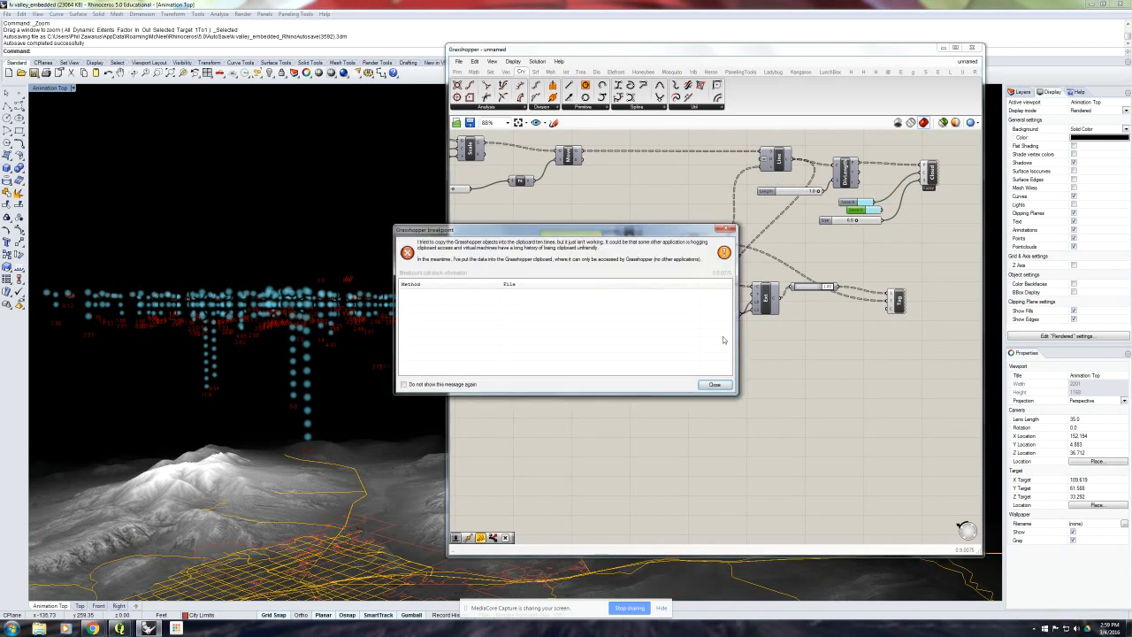
click(713, 383)
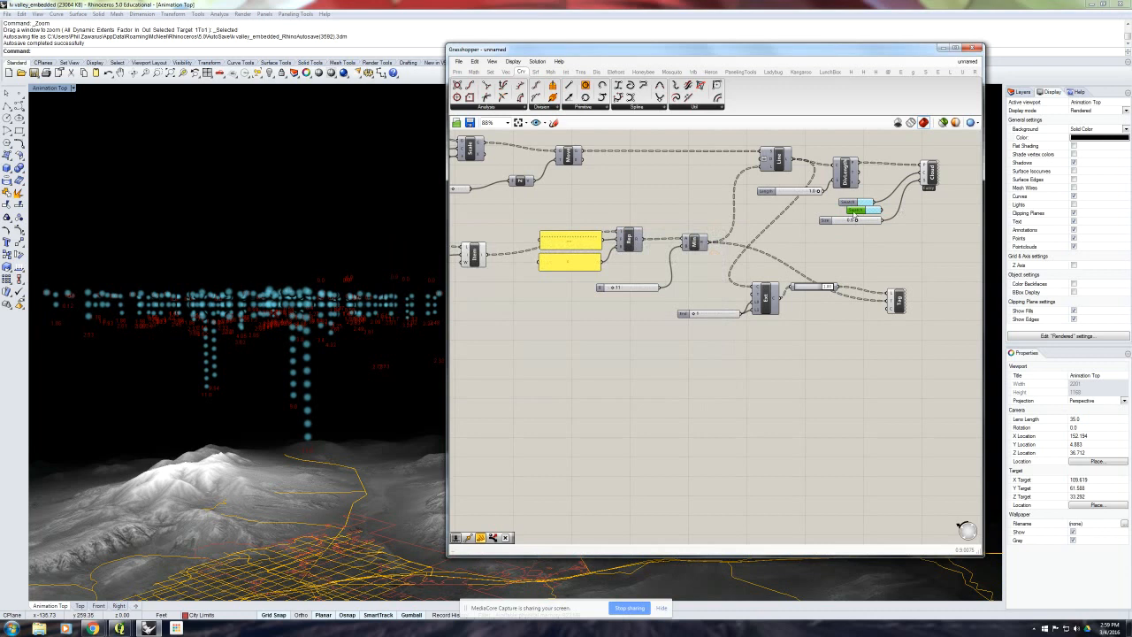
drag(844, 296, 844, 333)
scroll(862, 335, up, 4)
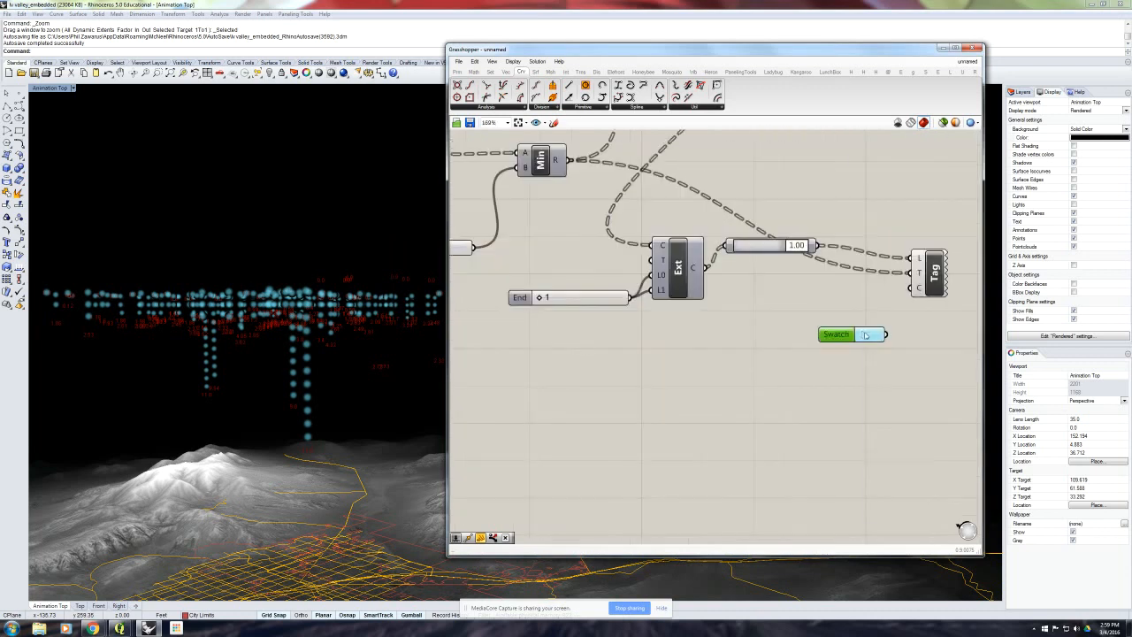
- Set the copied swatch to an opaque neutral grey with saturation 0 and alpha 255, and connect it to Text Tag's Colour input
click(865, 336)
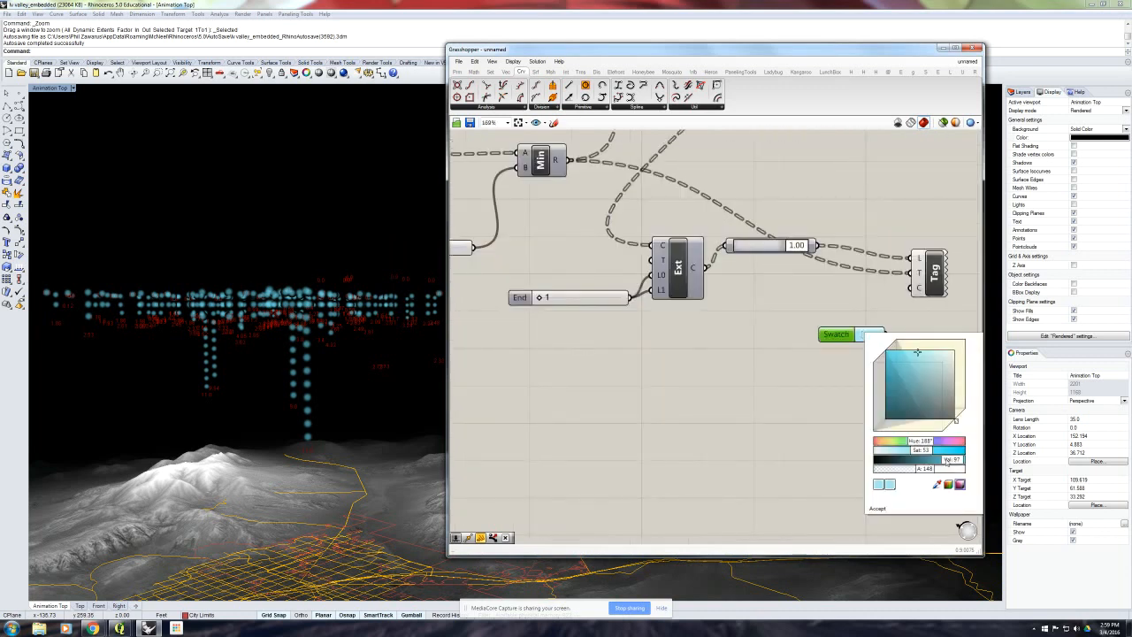
drag(930, 454, 881, 452)
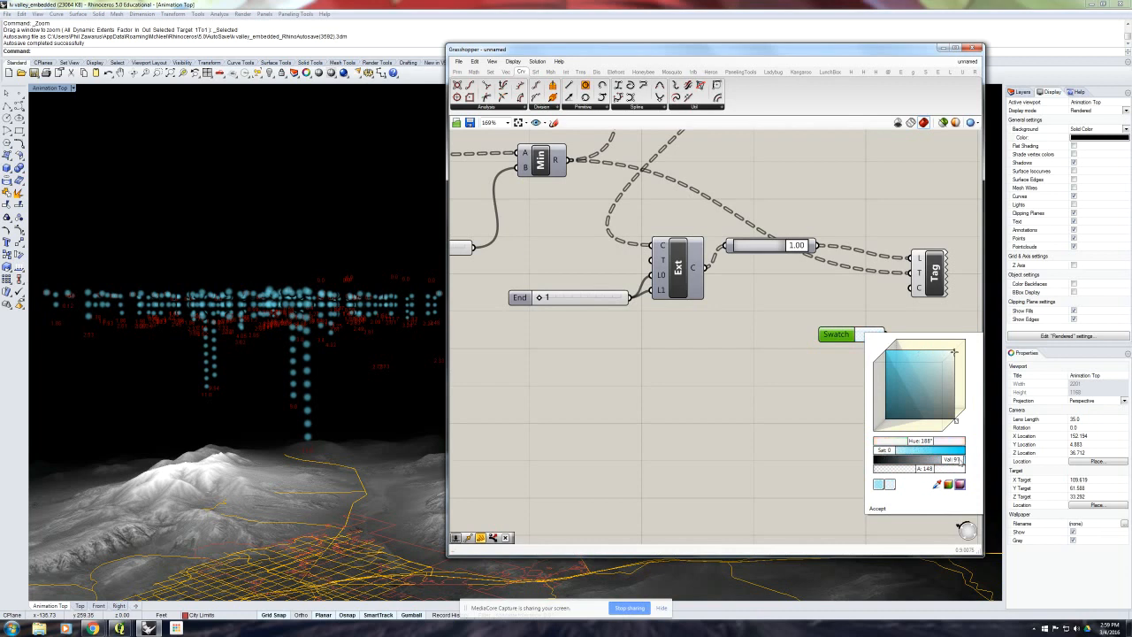
mouse_move(961, 461)
mouse_down()
mouse_move(930, 460)
mouse_move(956, 470)
mouse_up()
click(877, 509)
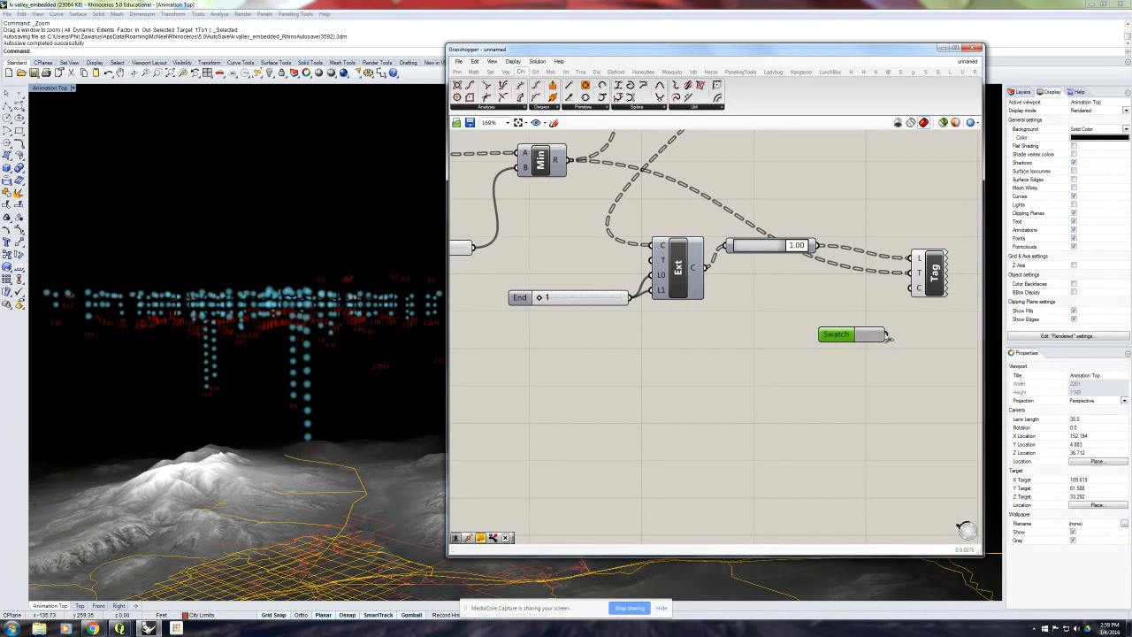
drag(885, 335, 910, 287)
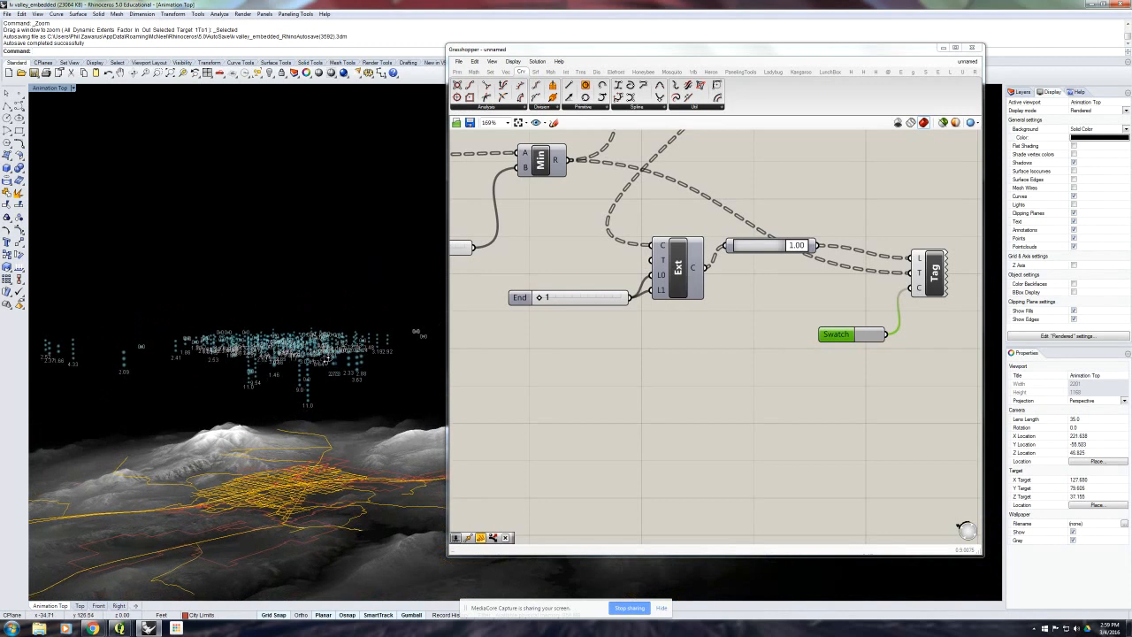
- Darken the text tag swatch by setting its colour value to 22
click(869, 335)
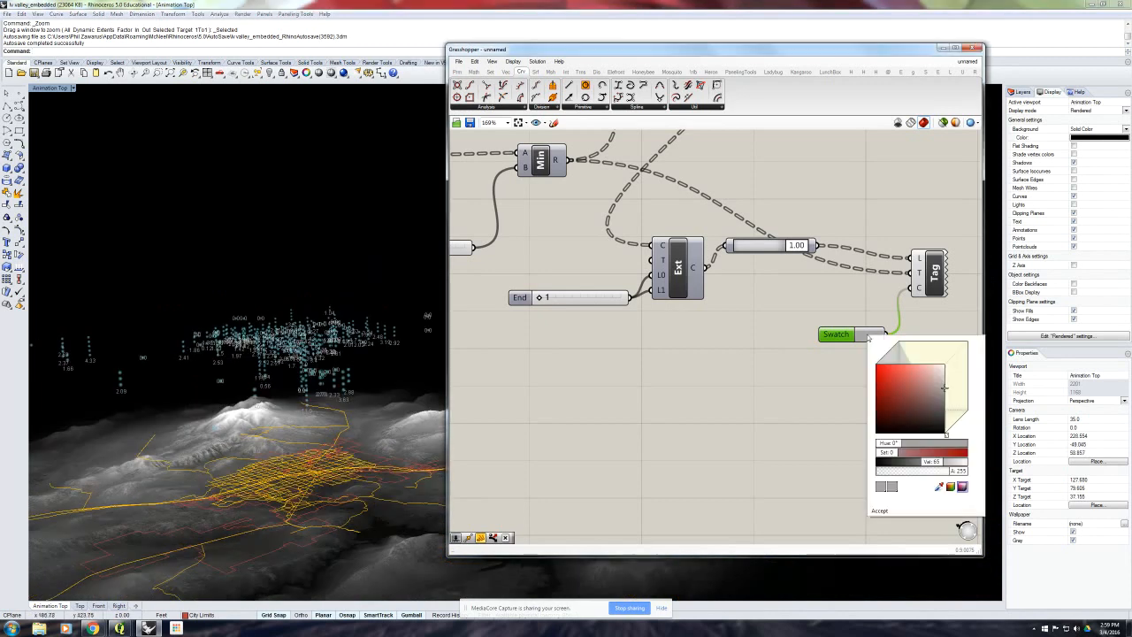
drag(930, 463, 903, 463)
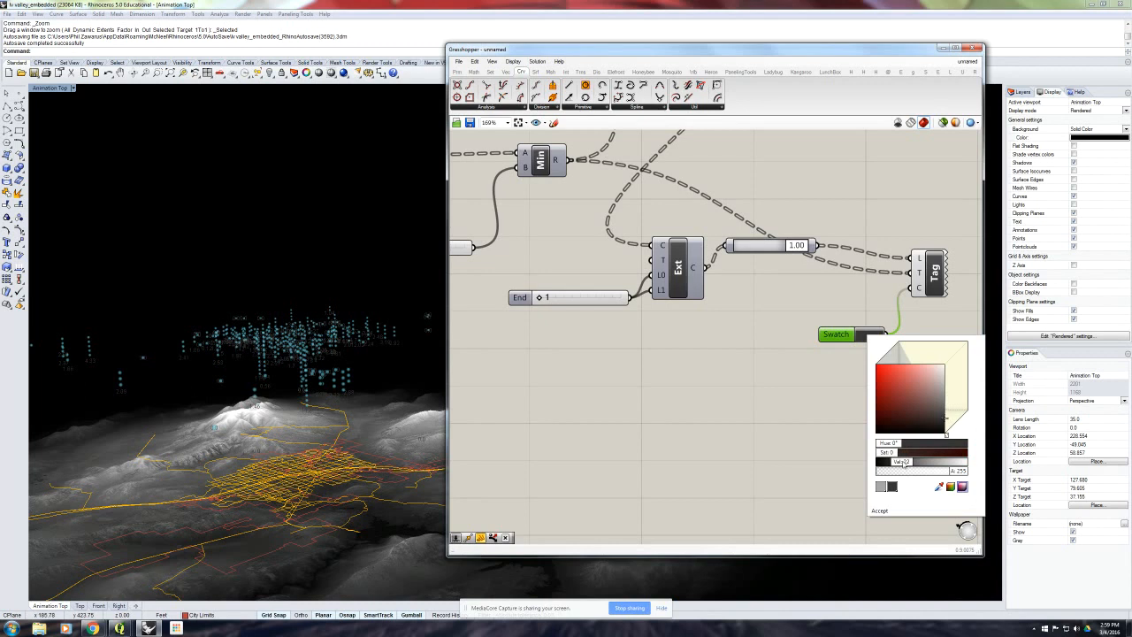
click(885, 512)
- Examine the dark grey tags and cloud columns over the terrain, and check the List Item Index slider
mouse_move(348, 408)
right_down()
mouse_move(279, 348)
mouse_move(351, 413)
right_up()
right_drag(604, 361, 711, 358)
scroll(711, 358, down, 2)
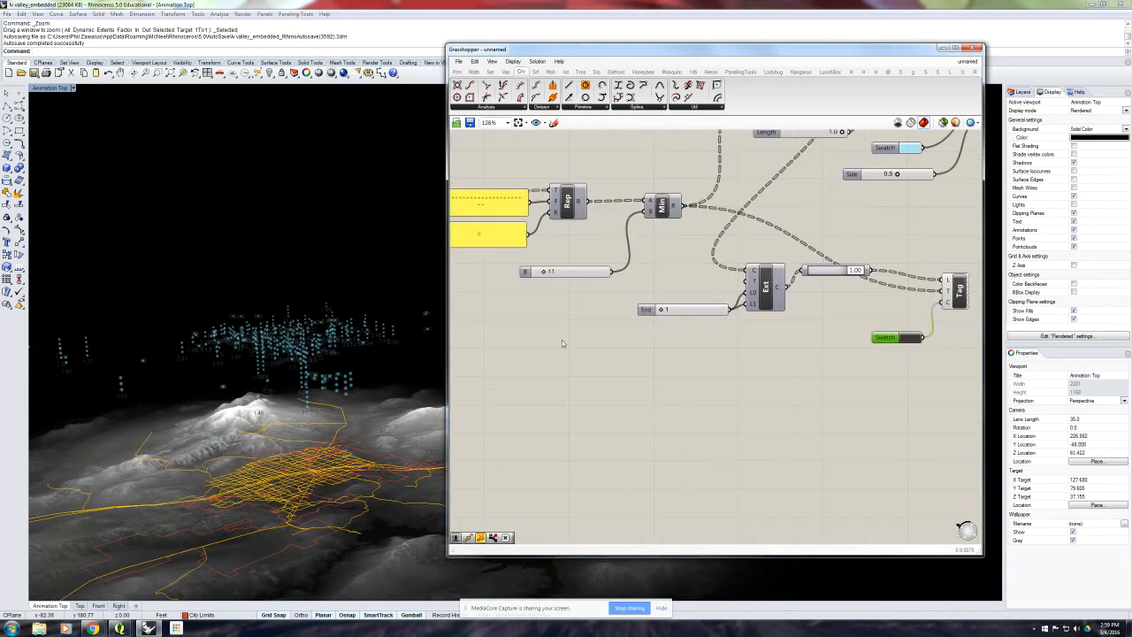
right_drag(557, 322, 635, 337)
right_drag(532, 285, 716, 331)
right_drag(549, 308, 631, 326)
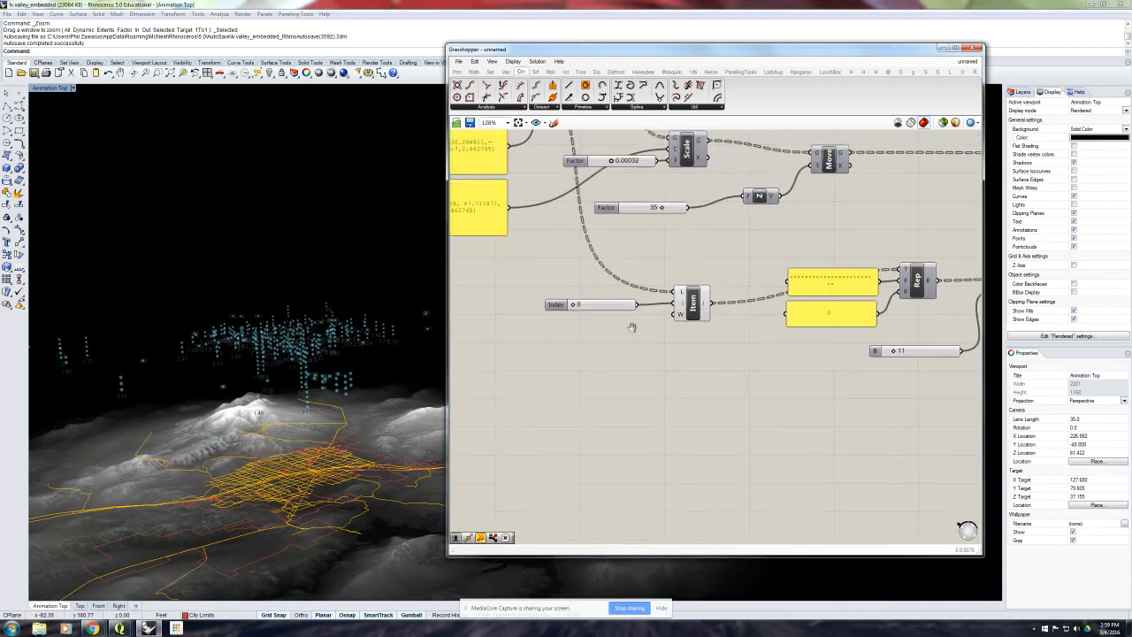
mouse_move(572, 307)
mouse_down()
mouse_move(633, 307)
mouse_move(574, 307)
mouse_up()
scroll(362, 343, down, 5)
right_drag(363, 343, 309, 308)
scroll(361, 340, up, 8)
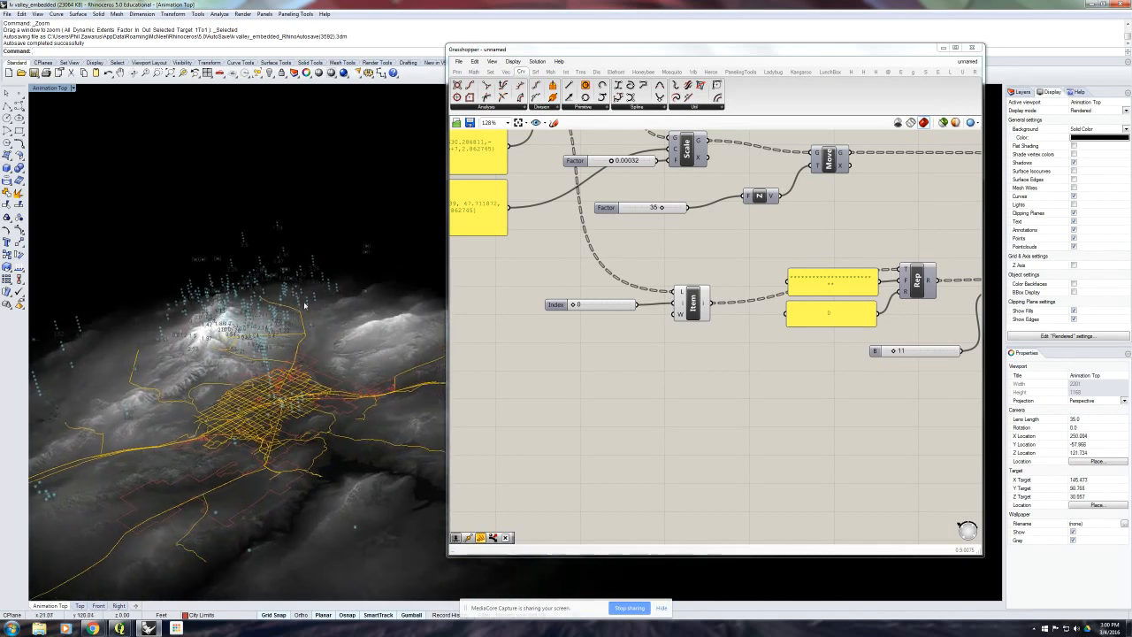
scroll(310, 309, down, 6)
mouse_move(345, 373)
right_down()
mouse_move(346, 349)
mouse_move(335, 372)
right_up()
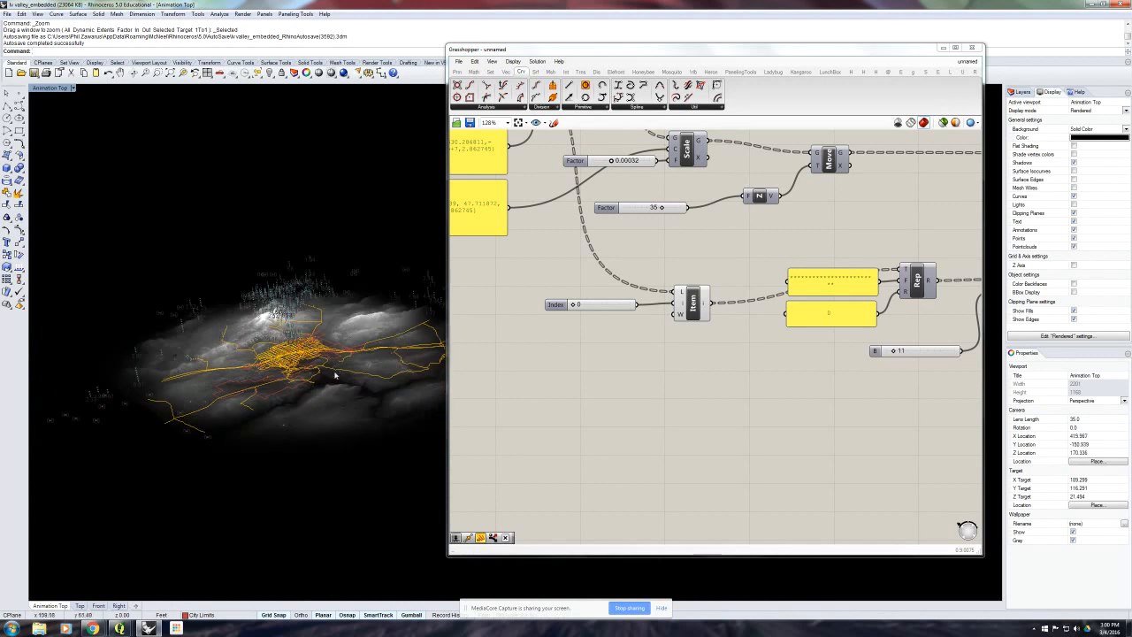
- Move the Grasshopper window clear of the Layers list and turn on the Camera Path layer
drag(935, 60, 892, 59)
click(1022, 92)
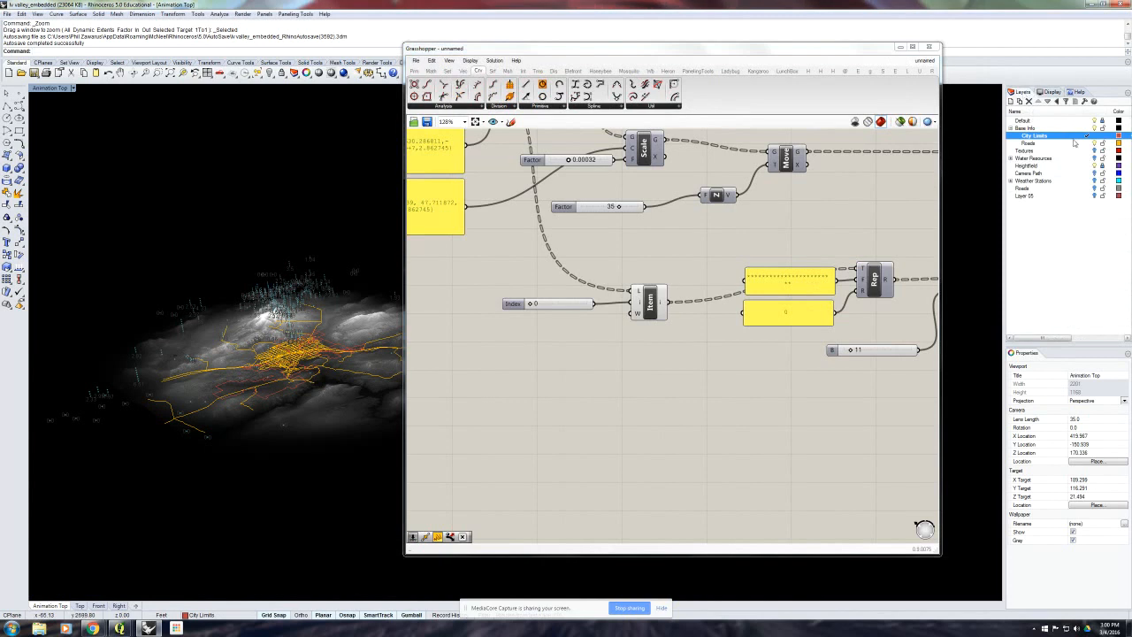
click(1016, 159)
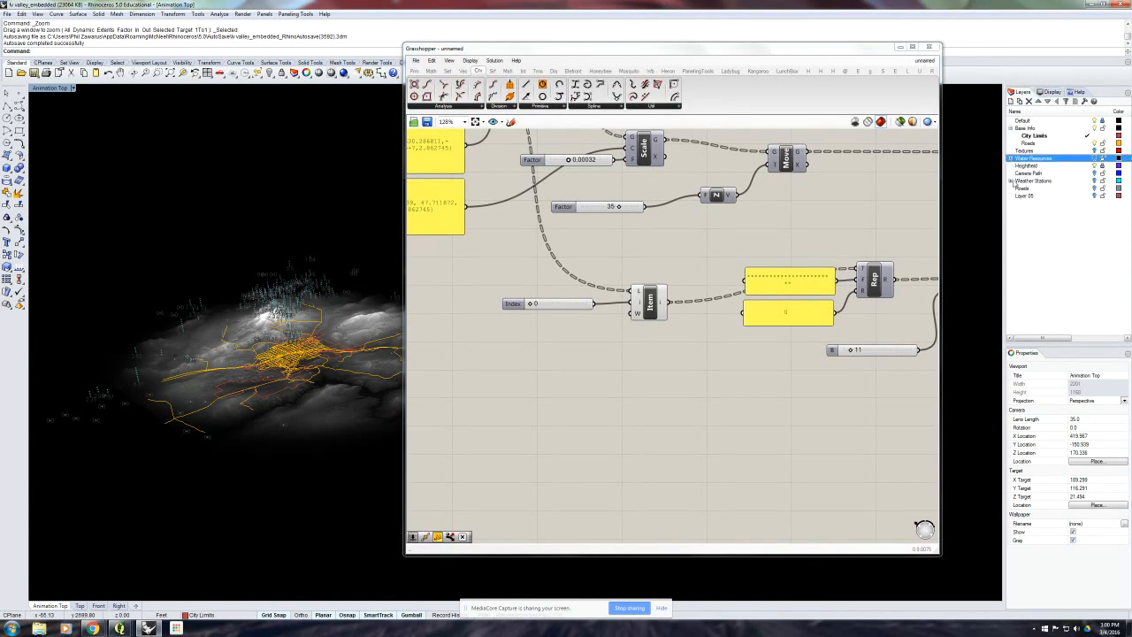
click(1031, 173)
click(1094, 173)
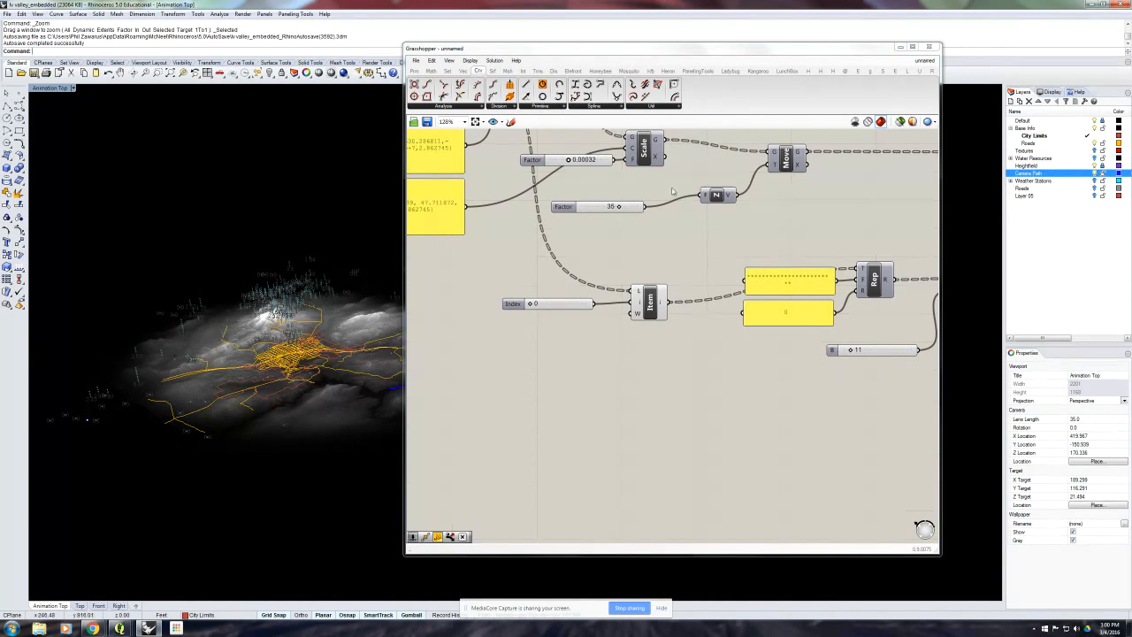
- Add a Curve parameter below the List Item component and set it to reference the camera path curve around the terrain
right_drag(358, 210, 186, 164)
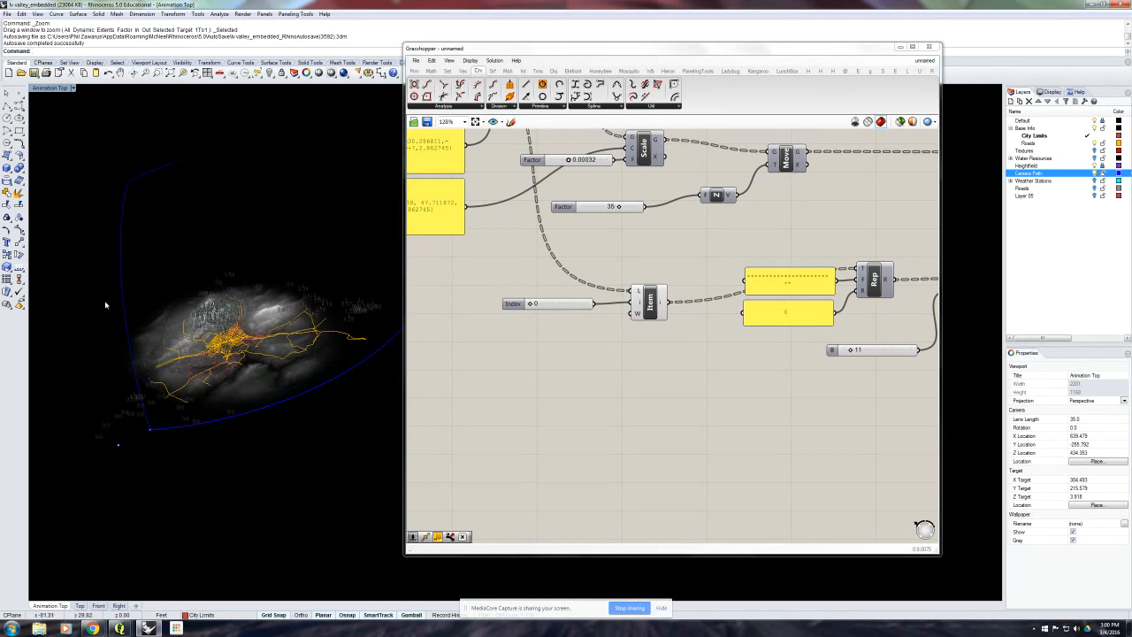
right_drag(212, 400, 228, 332)
scroll(228, 330, down, 4)
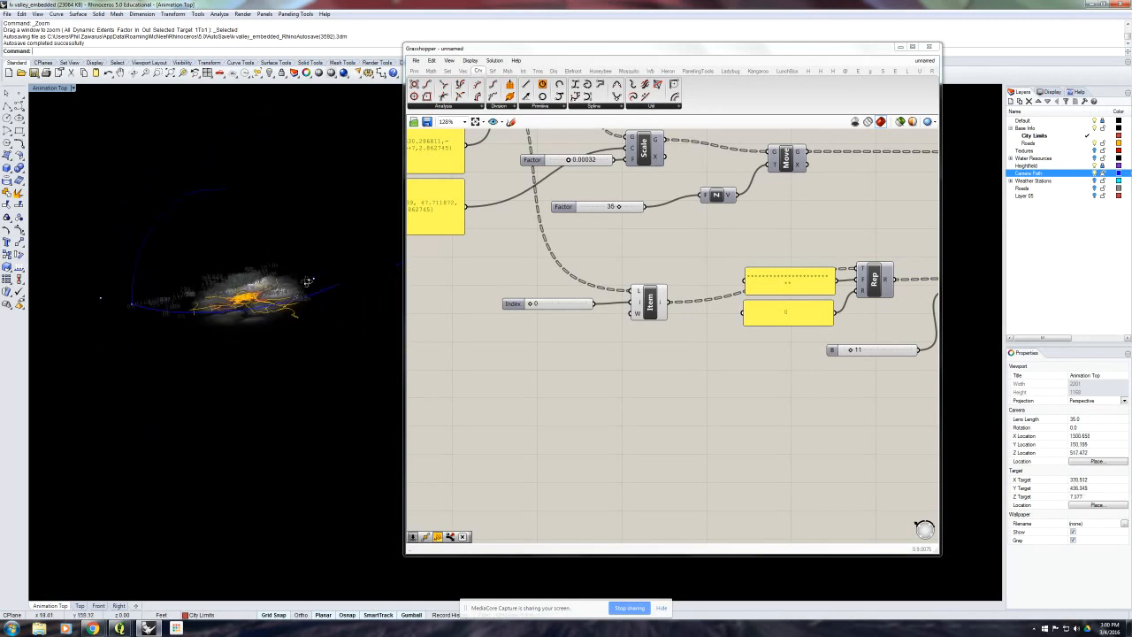
right_drag(305, 278, 318, 298)
click(318, 298)
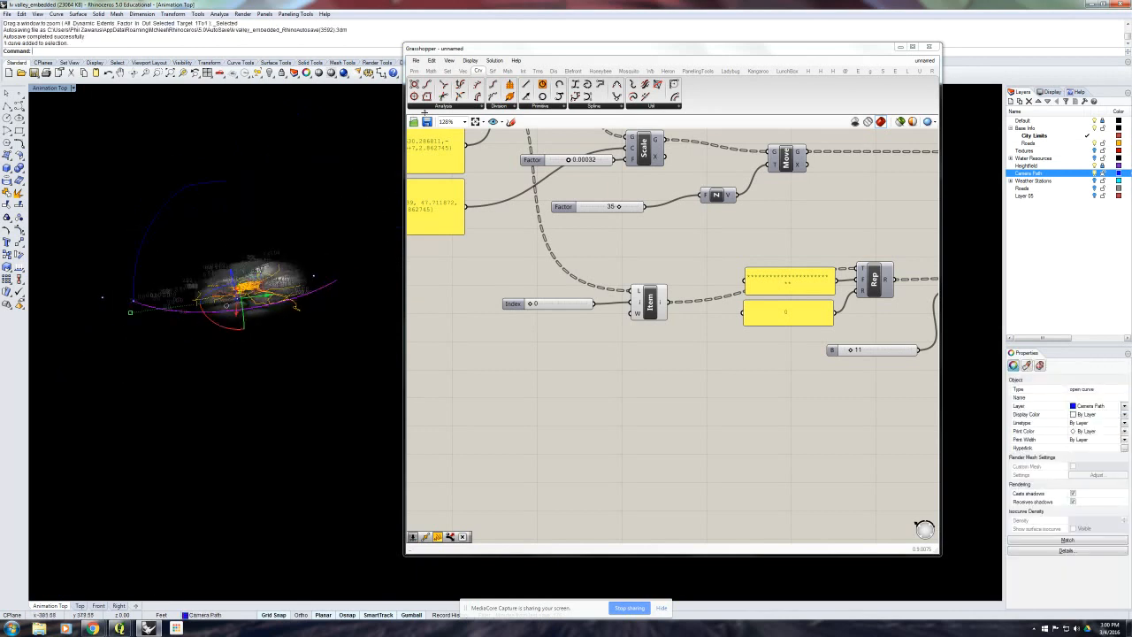
click(414, 70)
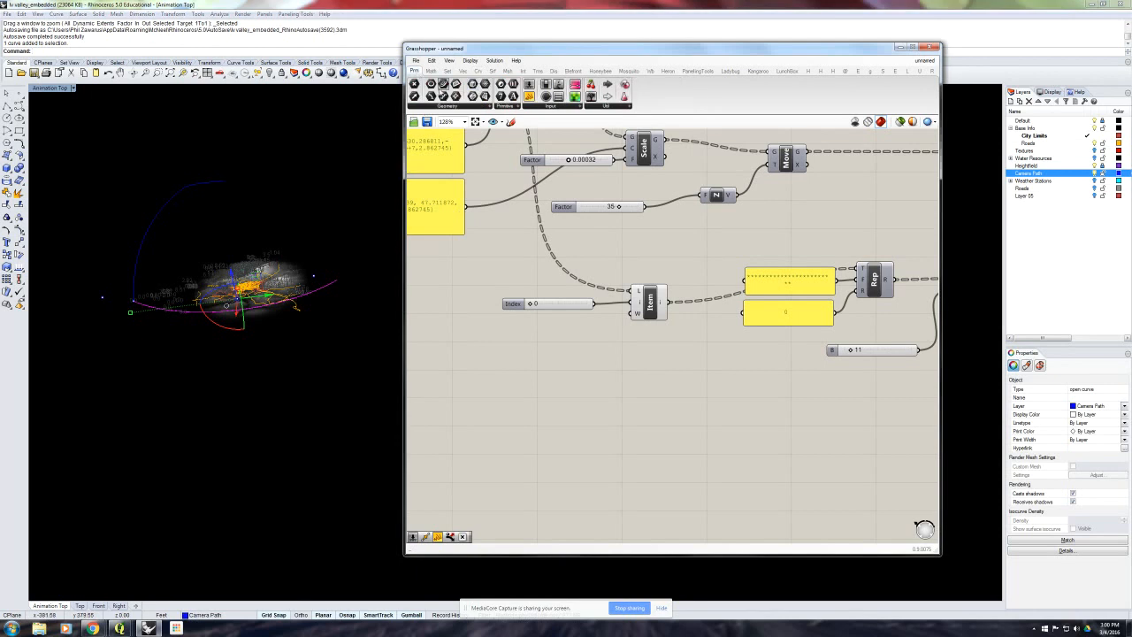
drag(443, 83, 535, 421)
right_click(535, 422)
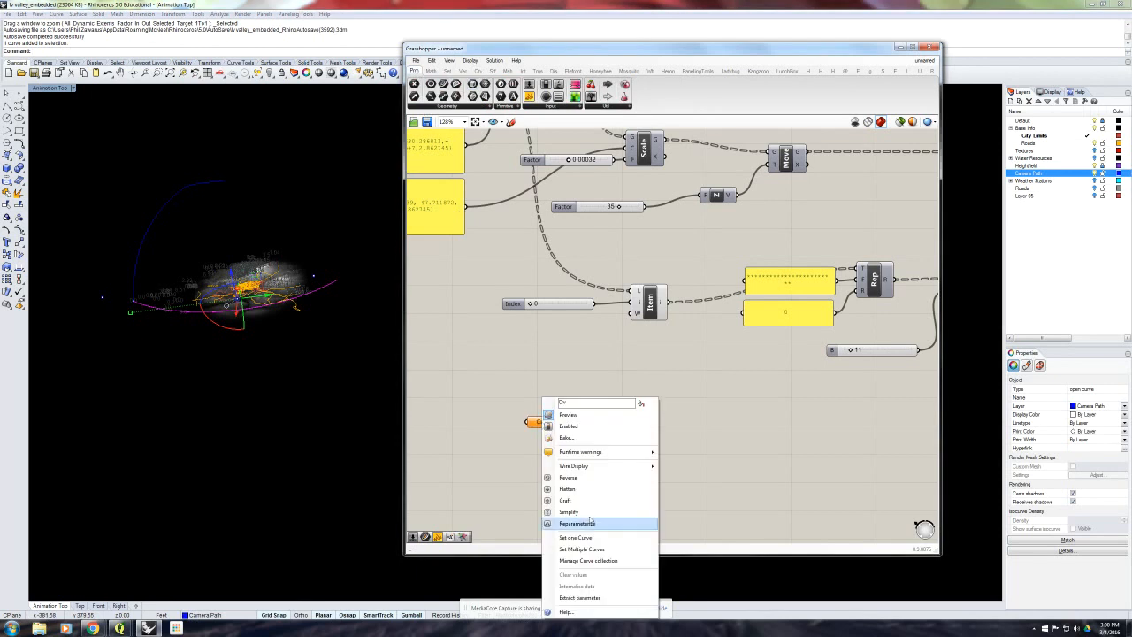
click(576, 537)
click(346, 371)
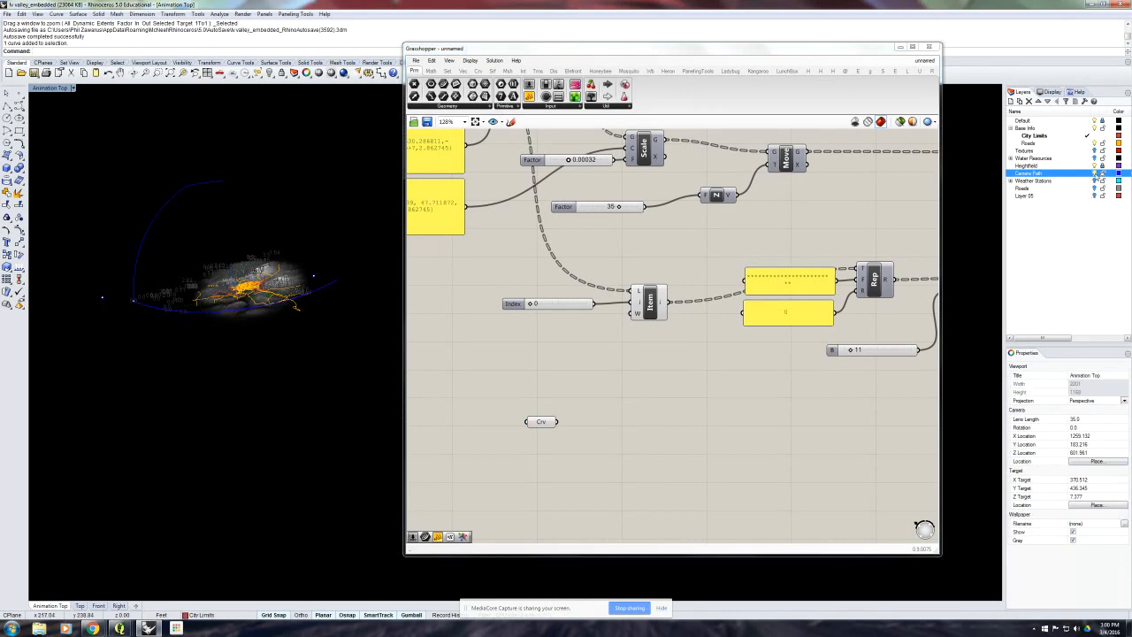
- Turn off the Camera Path layer, hide the Curve parameter's preview, and reposition the parameter on the canvas
right_drag(347, 233, 392, 235)
click(545, 425)
middle_click(545, 424)
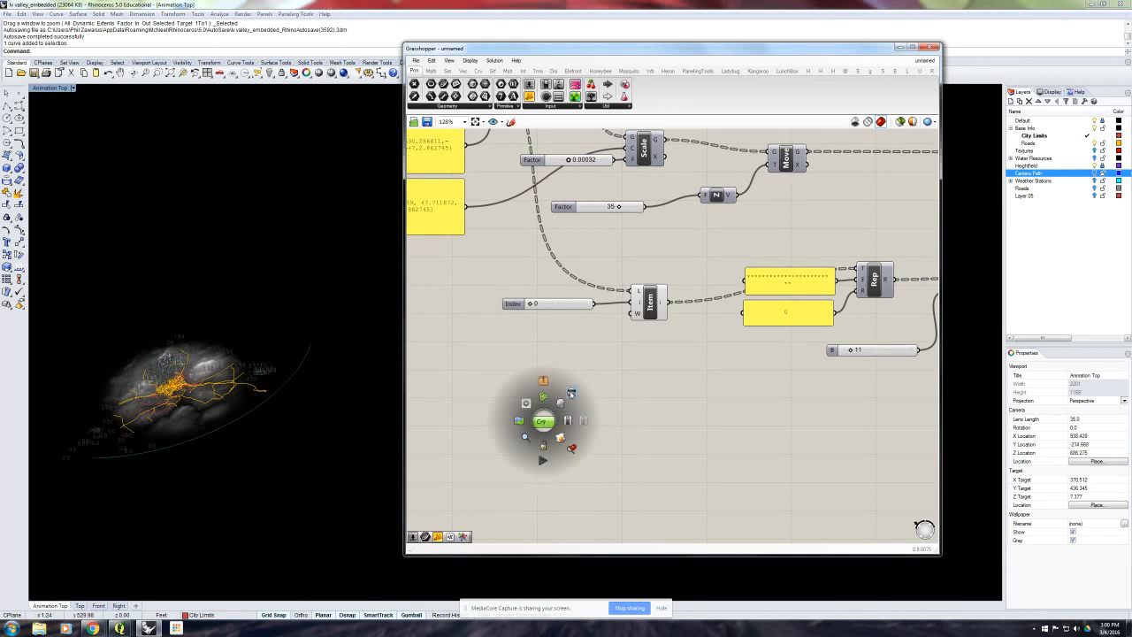
click(571, 399)
click(594, 427)
drag(543, 423, 511, 412)
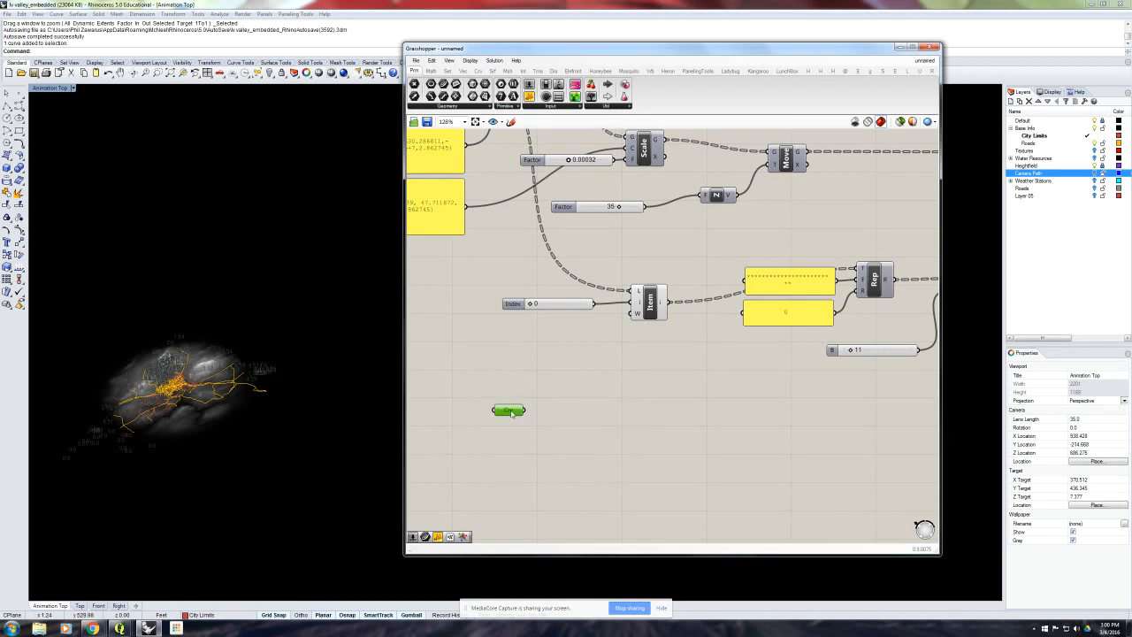
right_drag(306, 394, 306, 372)
click(583, 349)
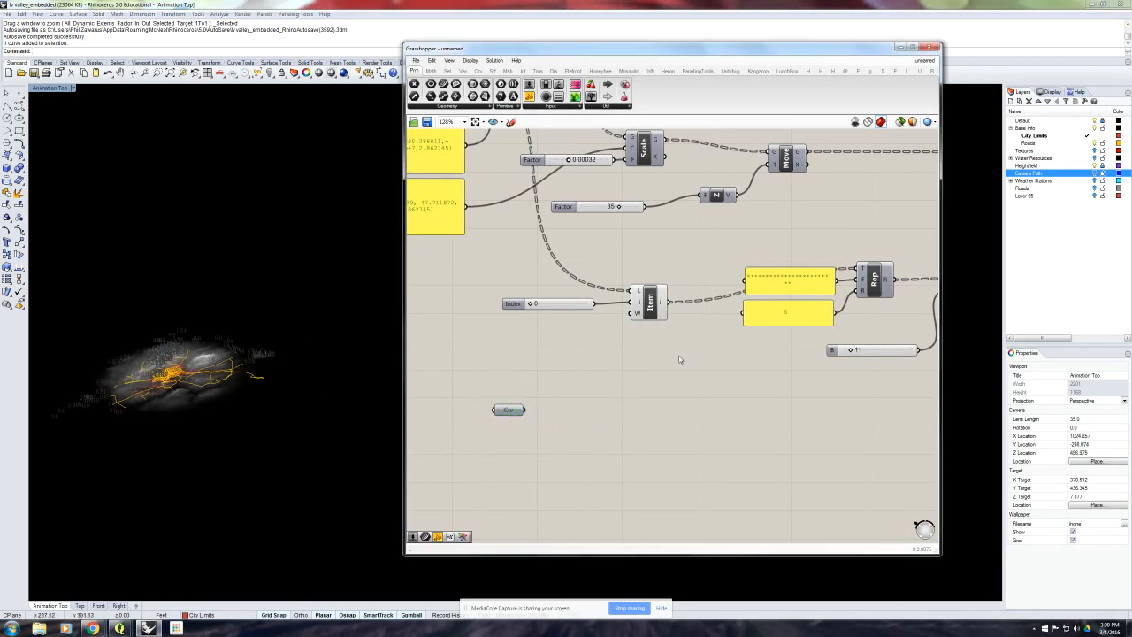
- Widen the Grasshopper window to reveal the full plugin names, and add Horster's Set Camera component beside the Curve parameter
click(819, 71)
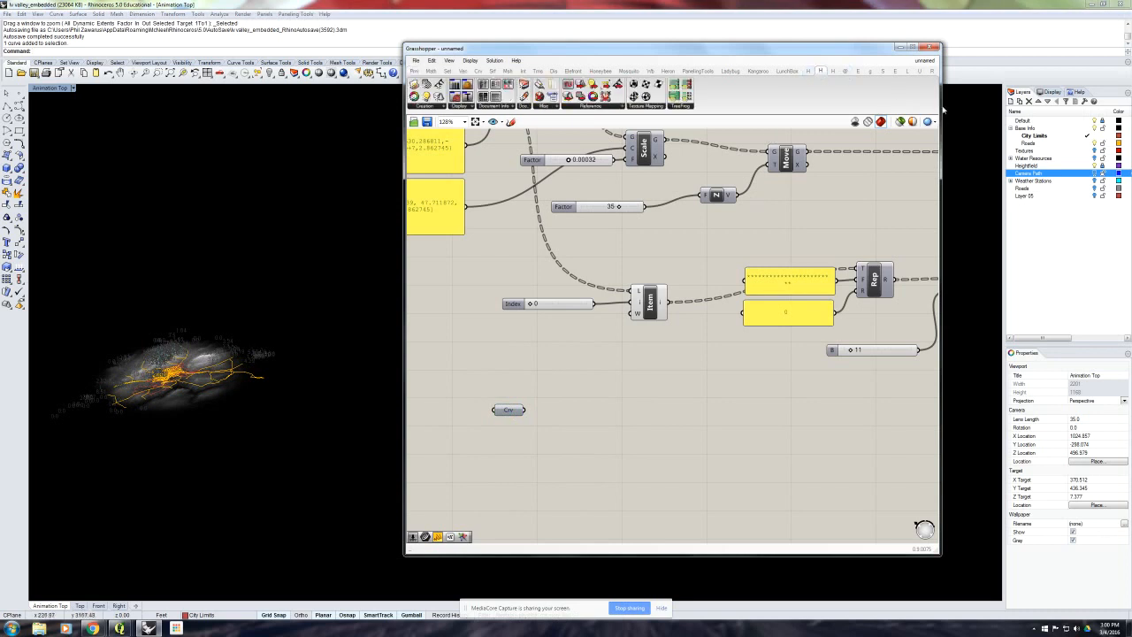
drag(940, 108, 1128, 109)
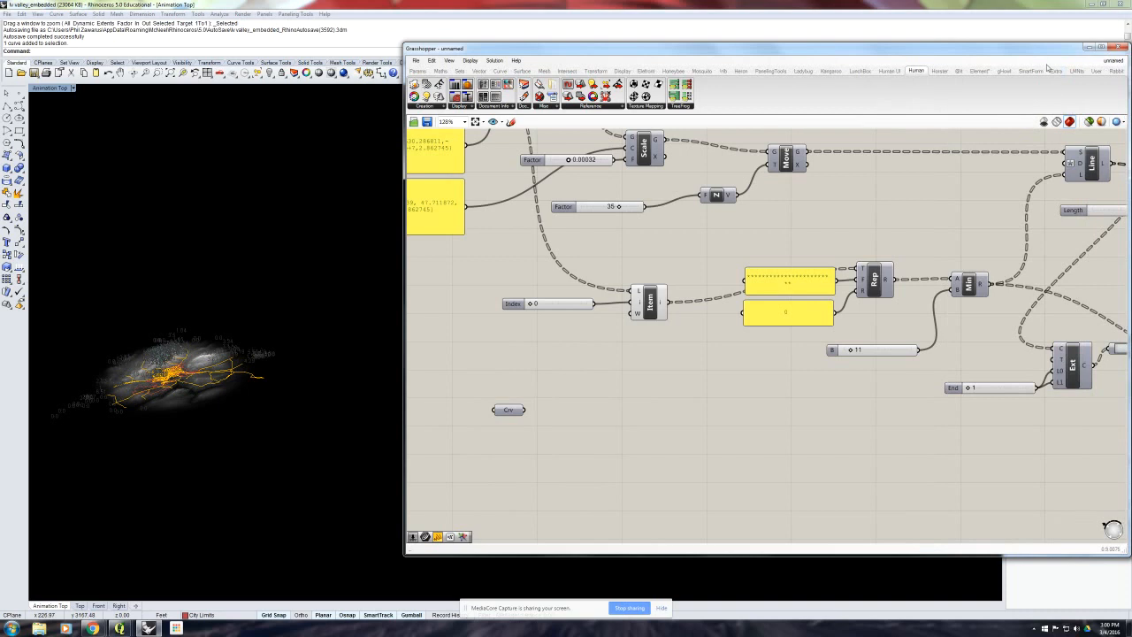
drag(1043, 51, 1008, 50)
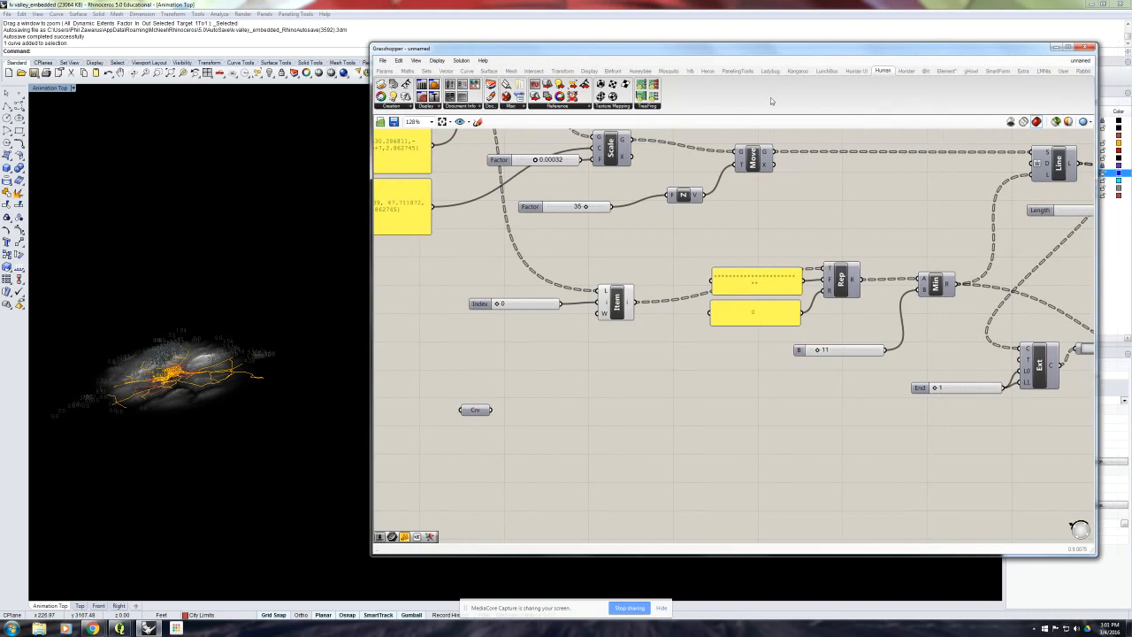
click(904, 71)
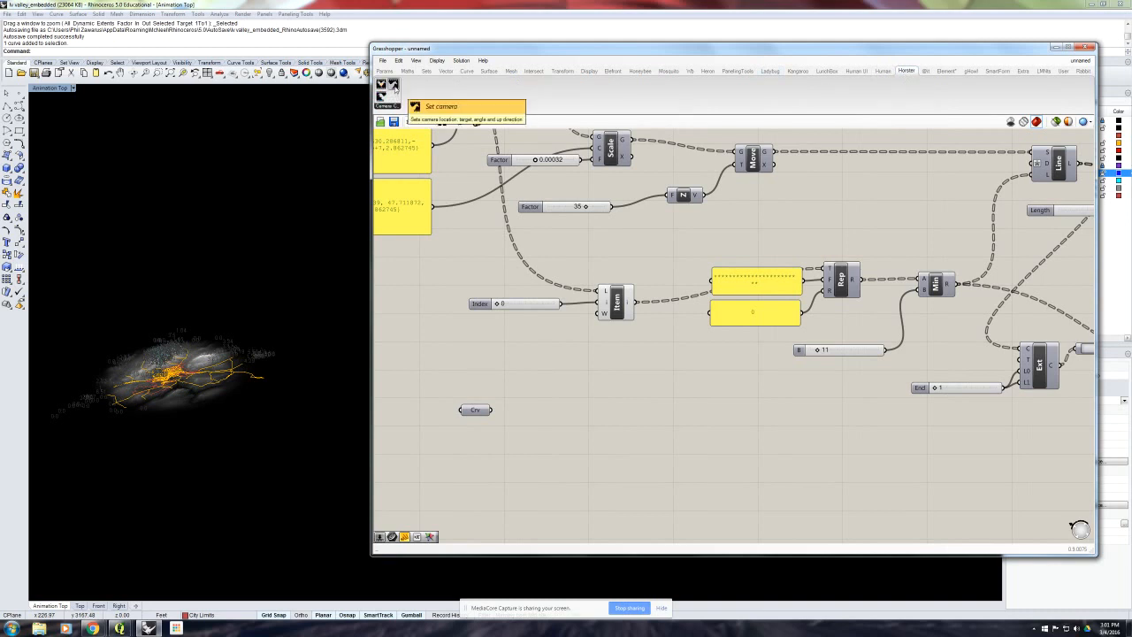
drag(394, 88, 661, 432)
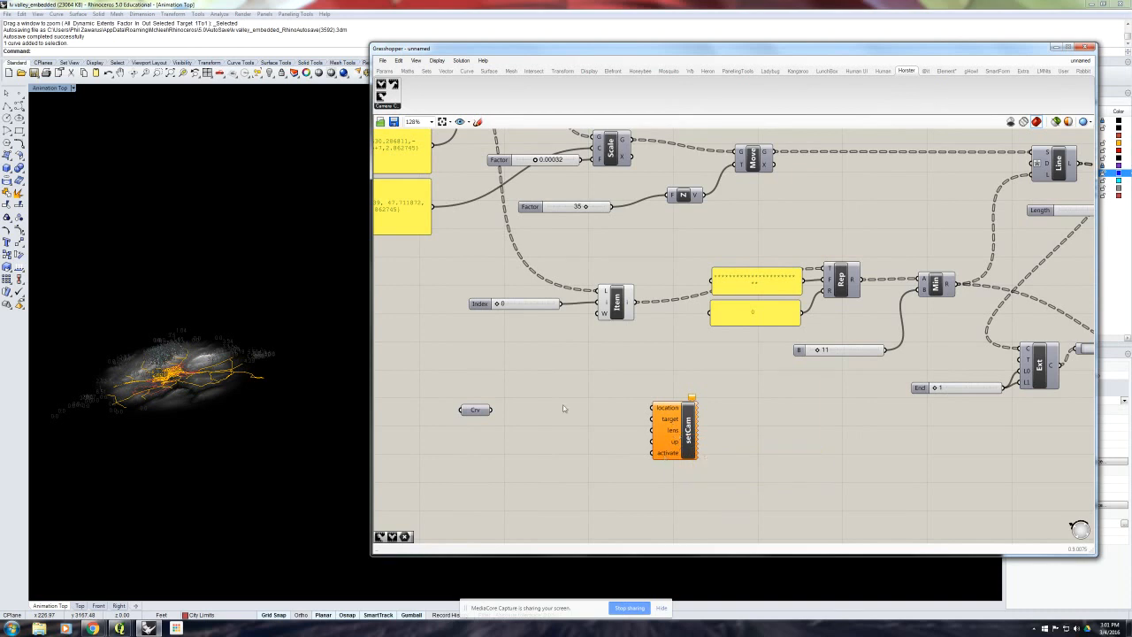
- Move the Curve parameter farther from Set Camera and inspect the terrain and cloud columns from different angles
right_drag(536, 392, 604, 387)
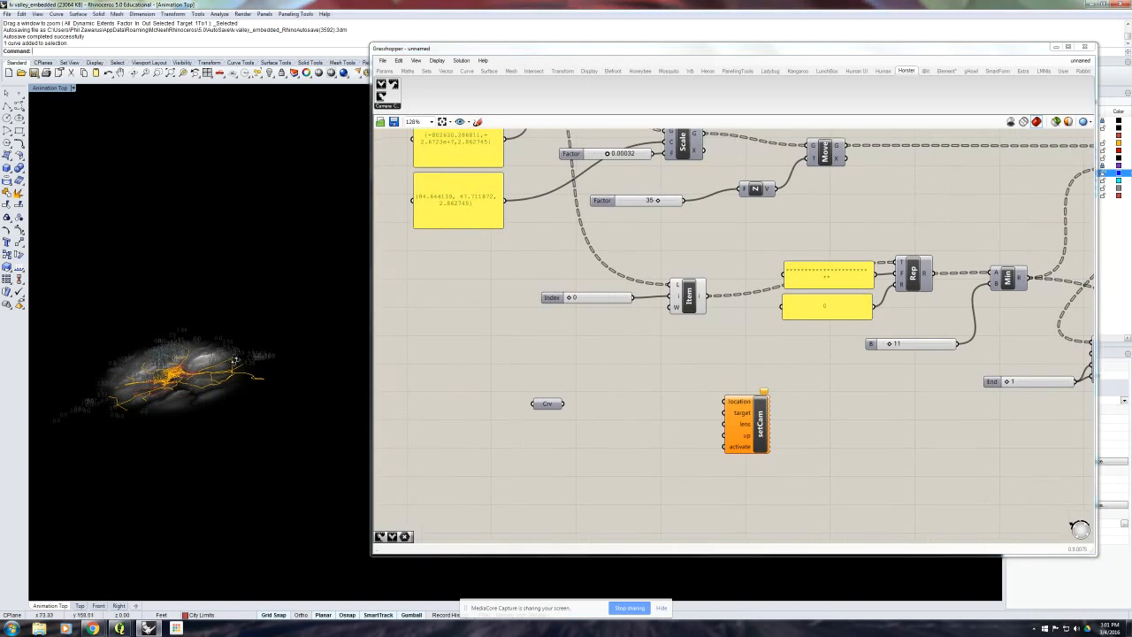
right_drag(215, 392, 303, 368)
click(571, 391)
drag(550, 404, 534, 404)
right_drag(314, 441, 293, 412)
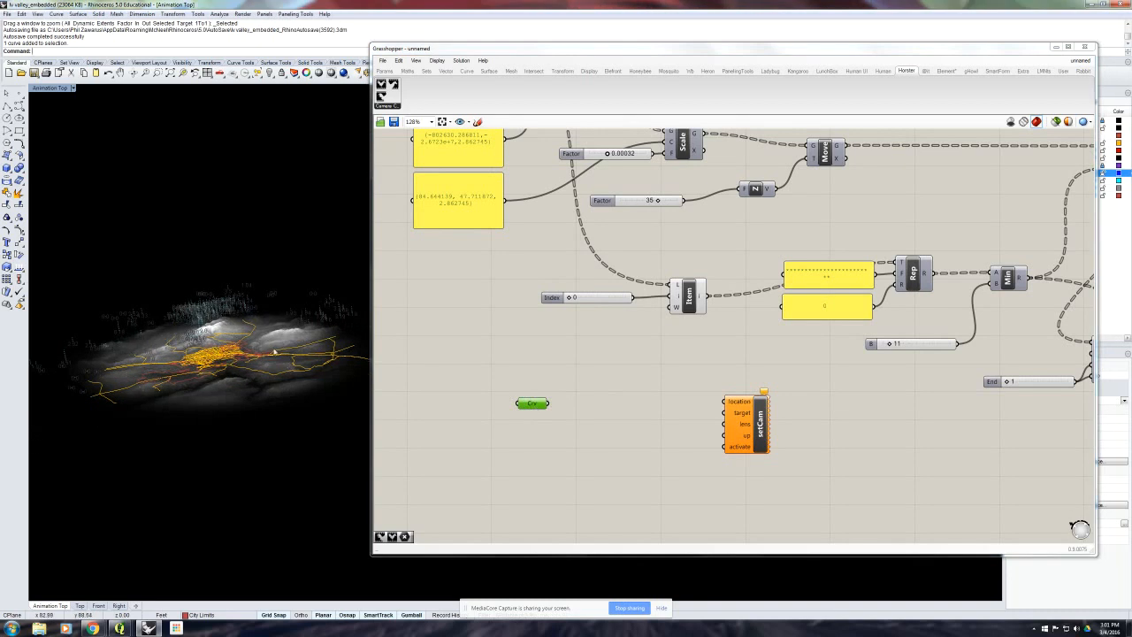
click(592, 384)
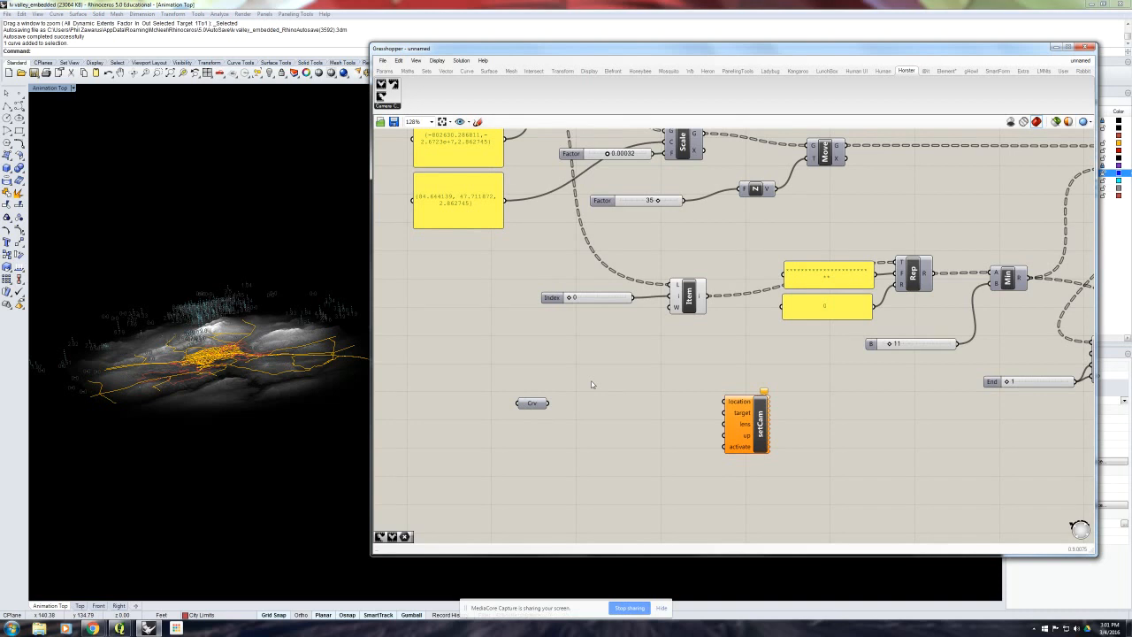
right_drag(268, 370, 294, 366)
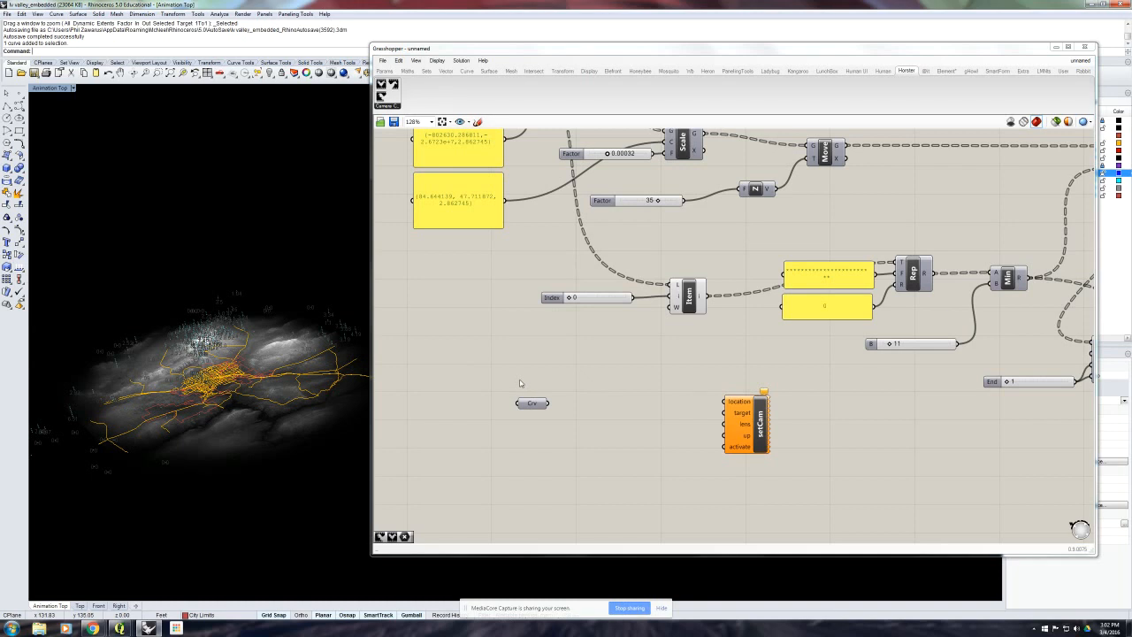
- Add a Divide Curve component between the Curve parameter and Set Camera, and connect the camera path curve to it
right_drag(539, 378, 521, 361)
drag(515, 380, 486, 374)
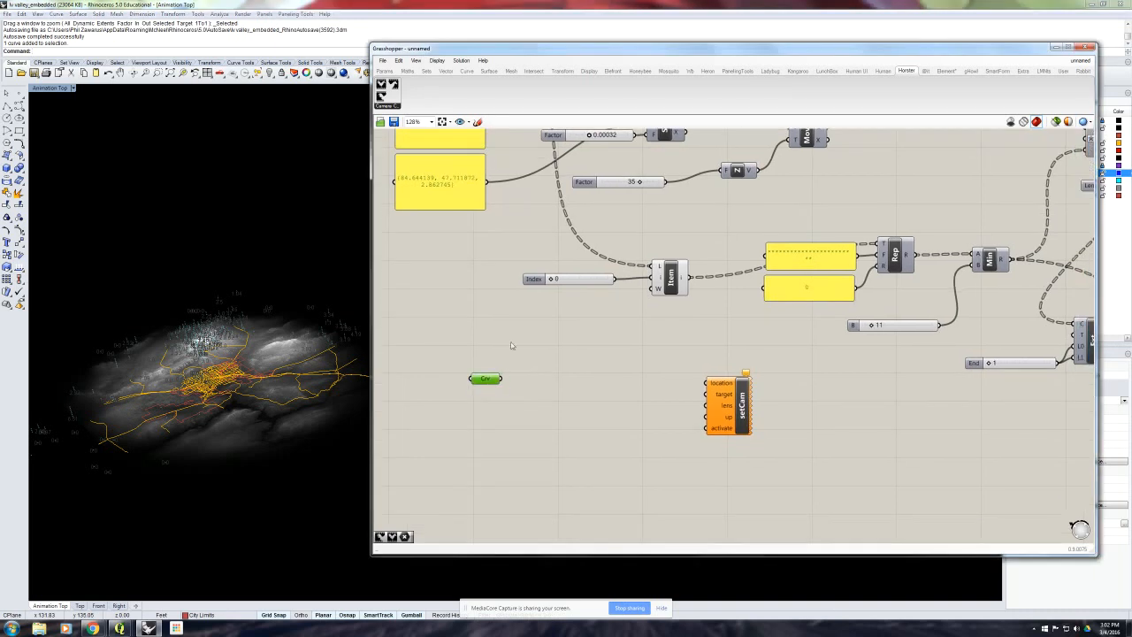
click(466, 71)
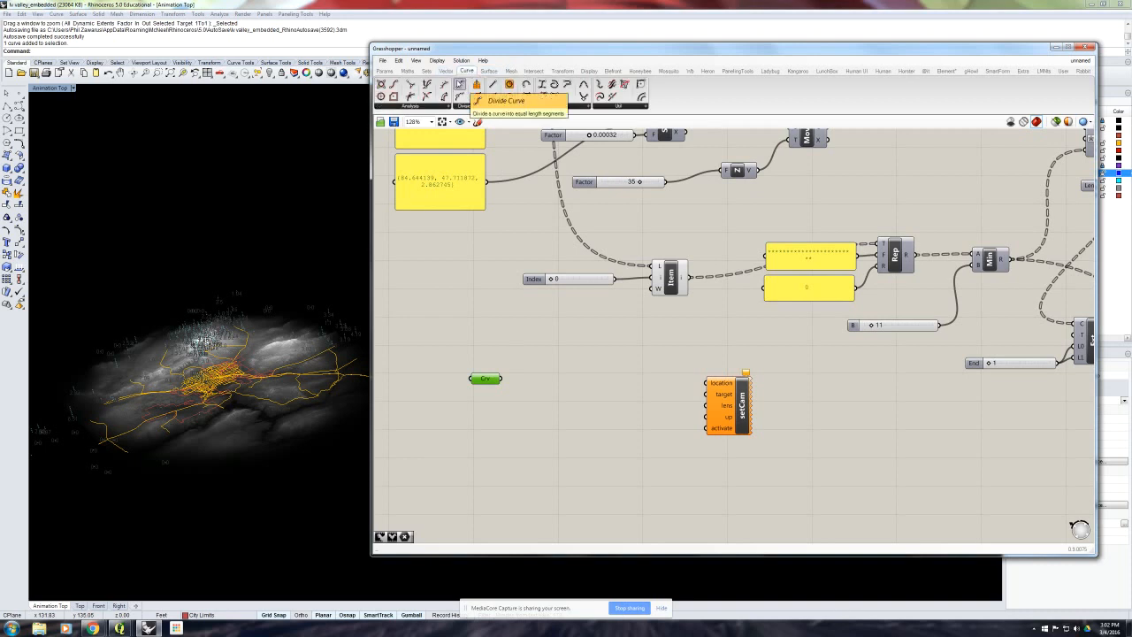
drag(460, 85, 572, 389)
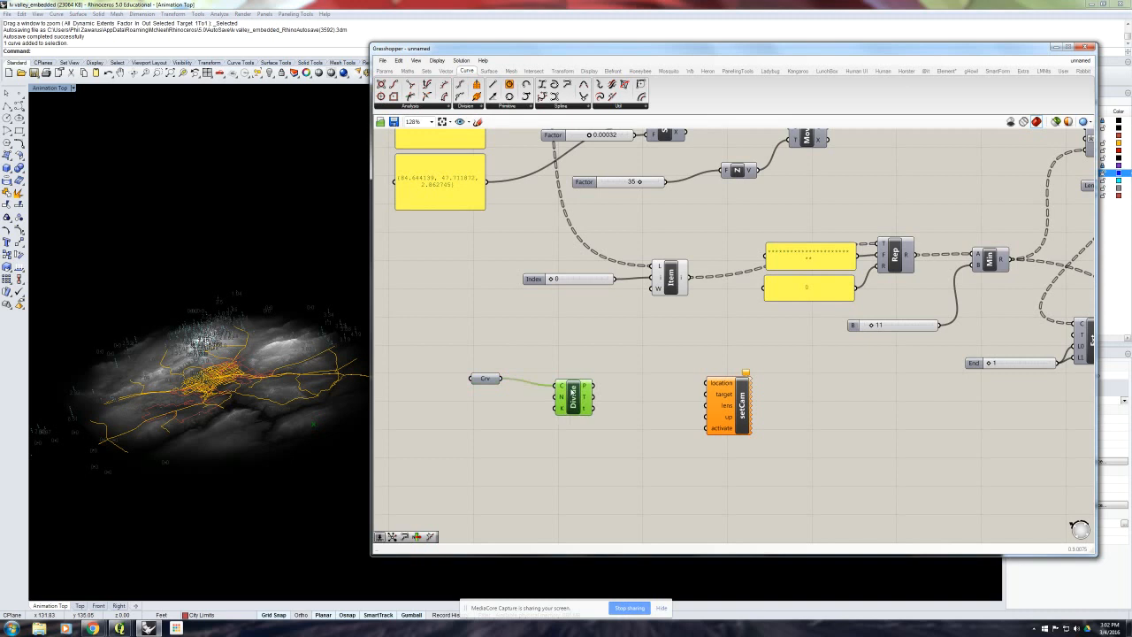
- Create a number slider set to 900, connect it to Divide Curve's count input, and place it beneath the Curve parameter
double_click(495, 428)
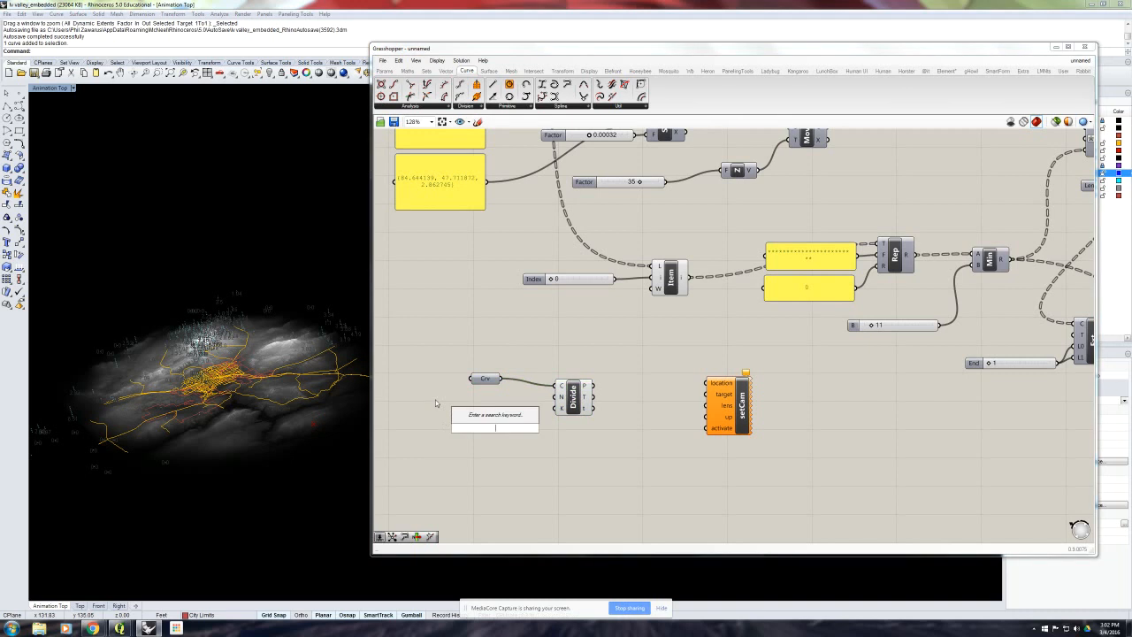
text(900)
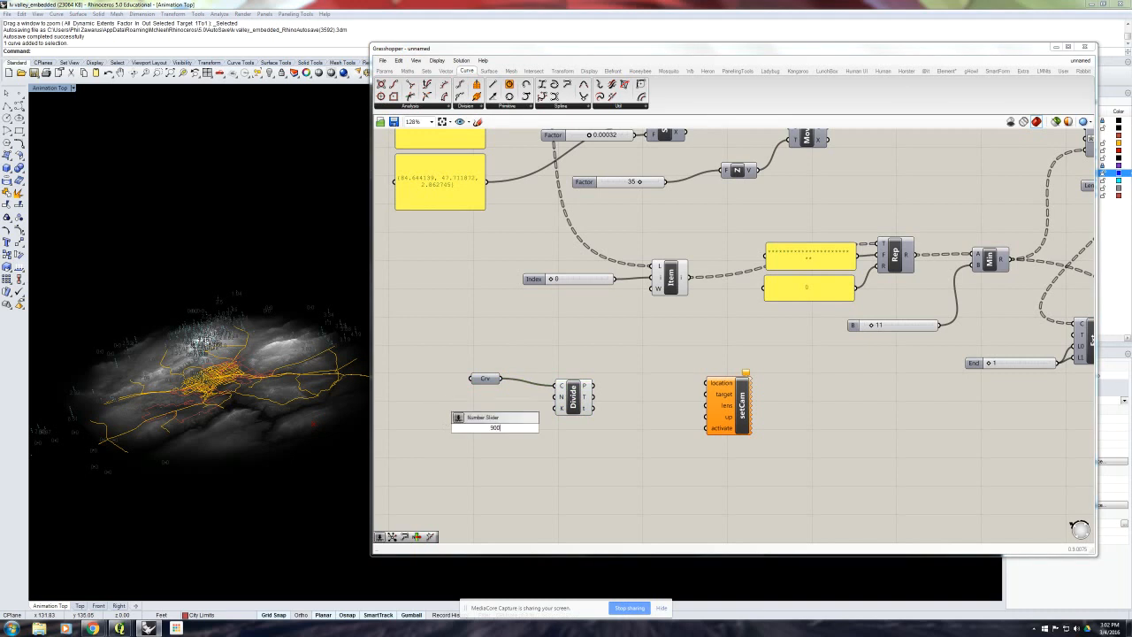
key(Return)
drag(462, 428, 433, 427)
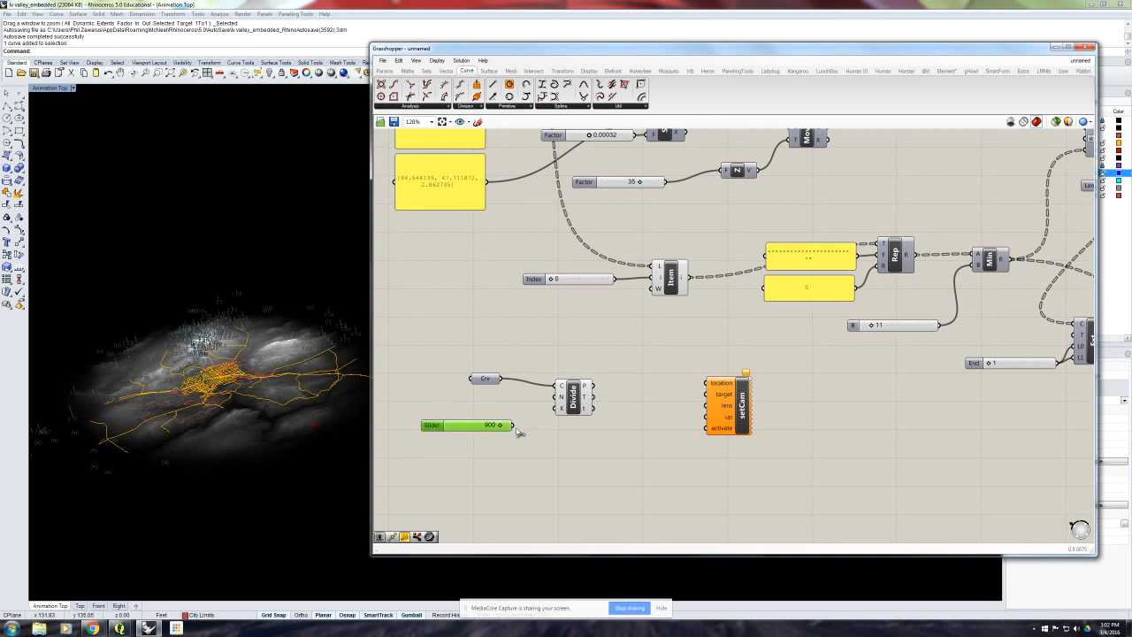
drag(512, 426, 552, 399)
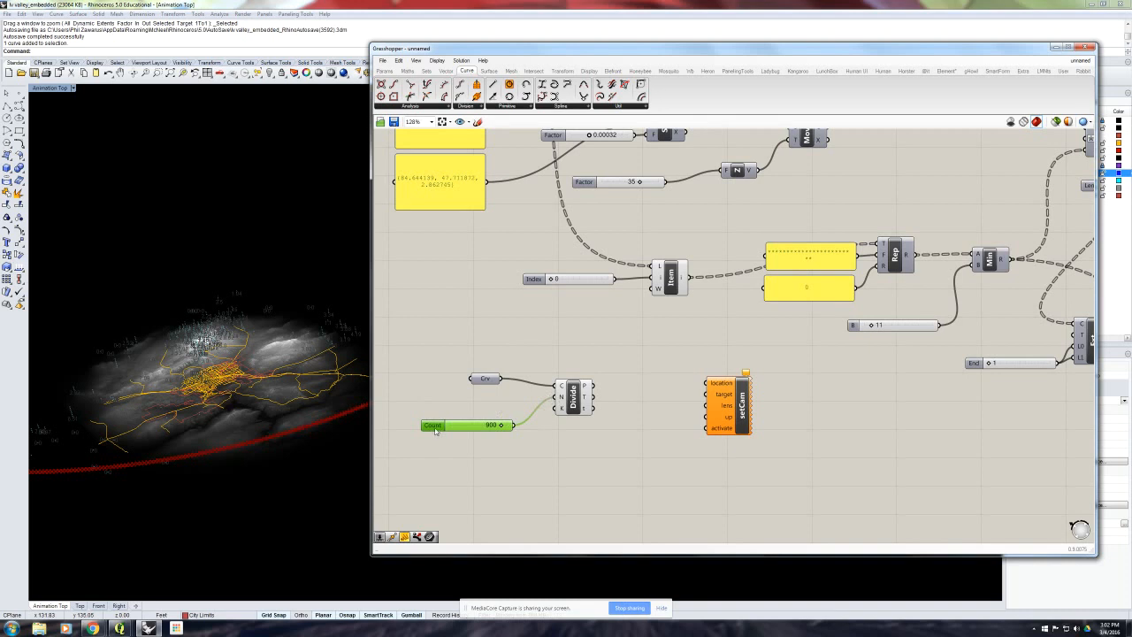
drag(433, 425, 452, 415)
- Examine the division points along the camera path around the terrain, up close and from afar
mouse_move(301, 419)
right_down()
mouse_move(316, 424)
mouse_move(290, 411)
right_up()
scroll(299, 417, down, 4)
click(541, 460)
scroll(295, 406, up, 3)
scroll(290, 409, up, 5)
scroll(294, 398, up, 3)
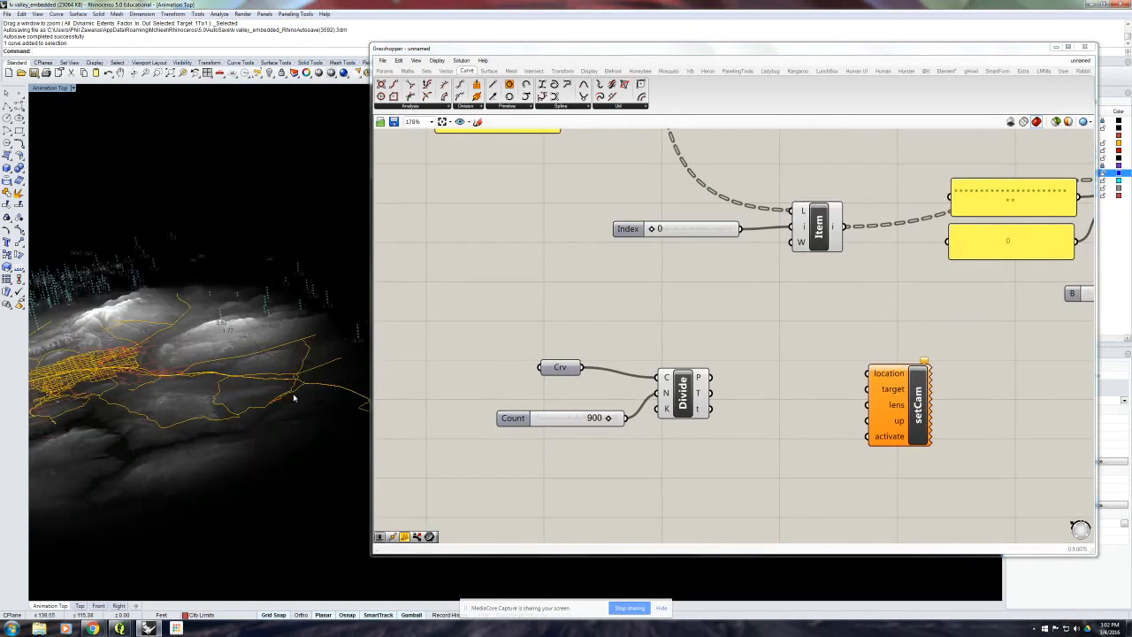
scroll(294, 397, down, 10)
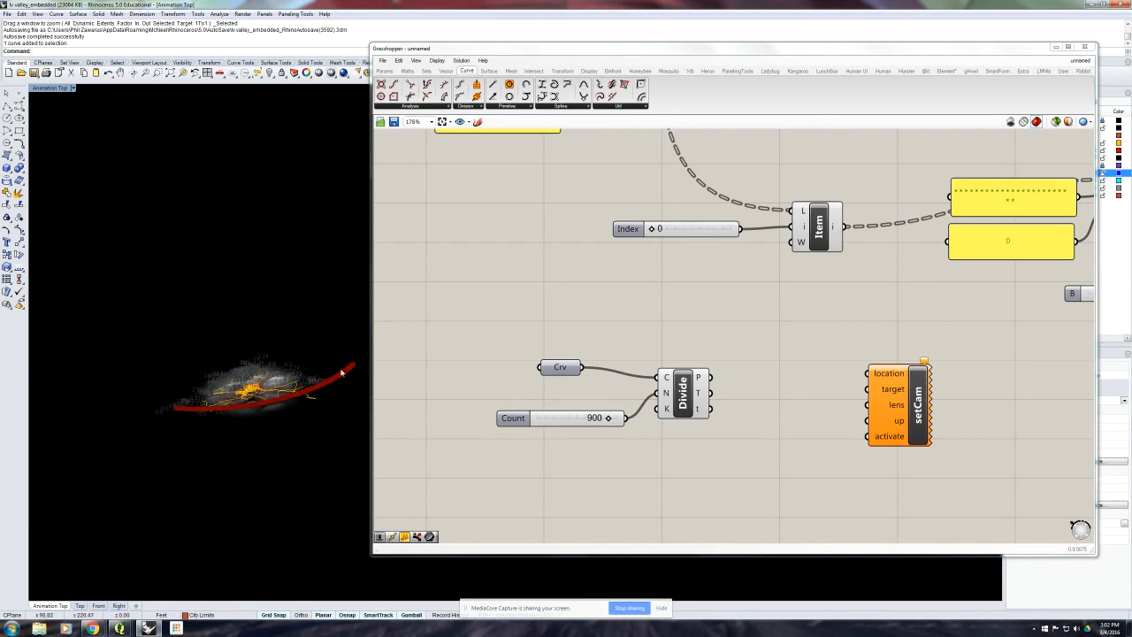
- Reposition Divide Curve and its count slider, and move Set Camera away to make room between the components
right_drag(509, 394, 470, 394)
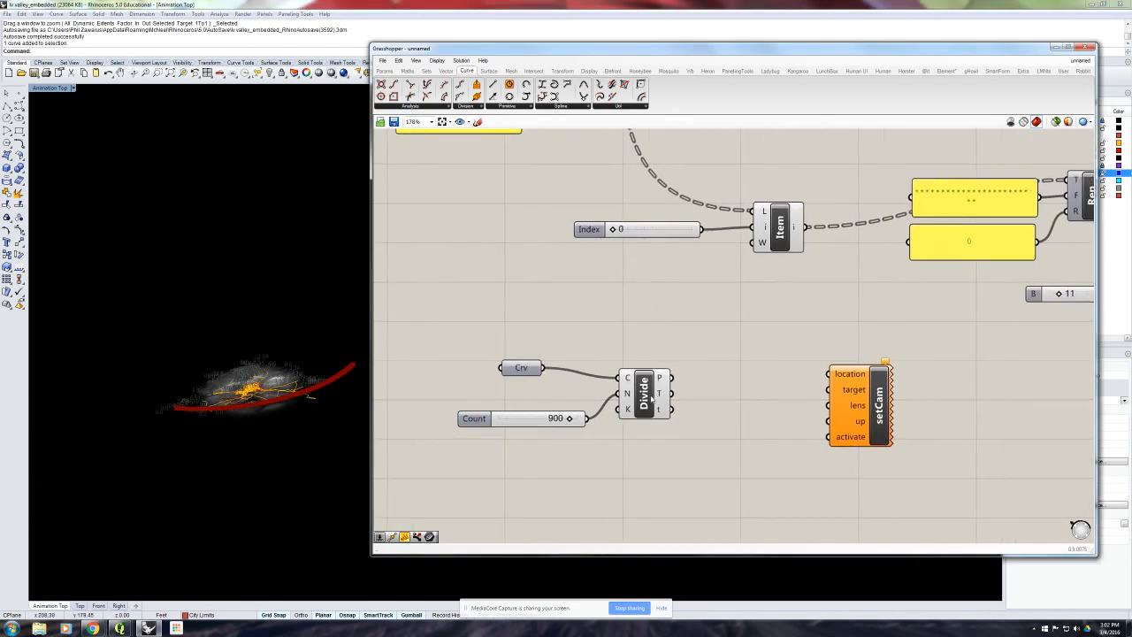
drag(652, 399, 660, 393)
drag(541, 422, 539, 404)
click(679, 417)
right_drag(680, 416, 556, 420)
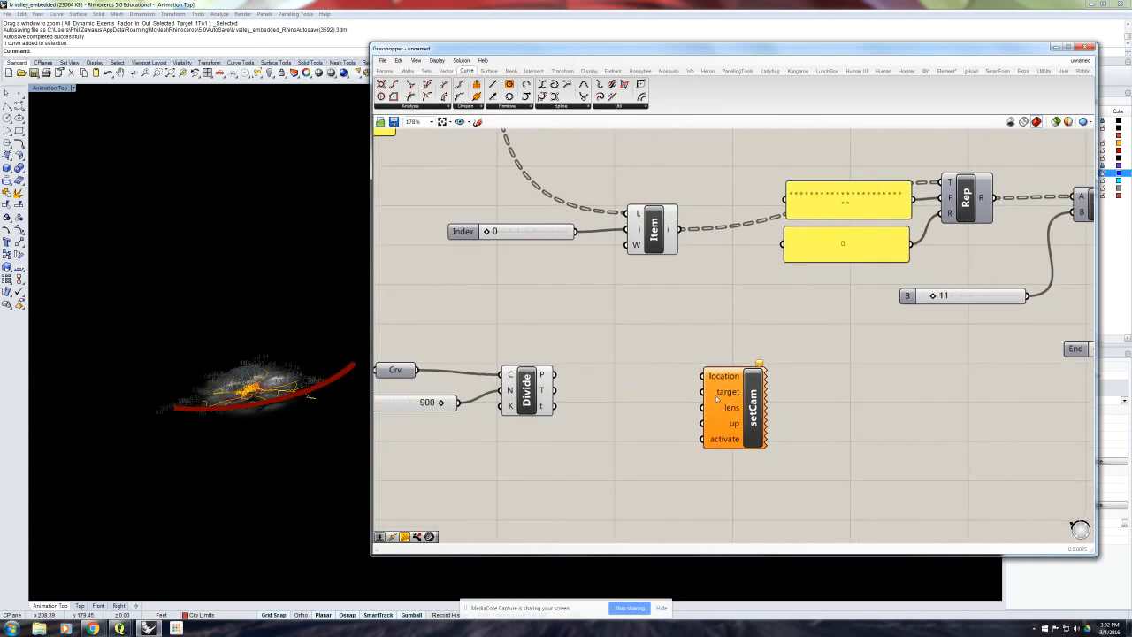
drag(717, 398, 741, 393)
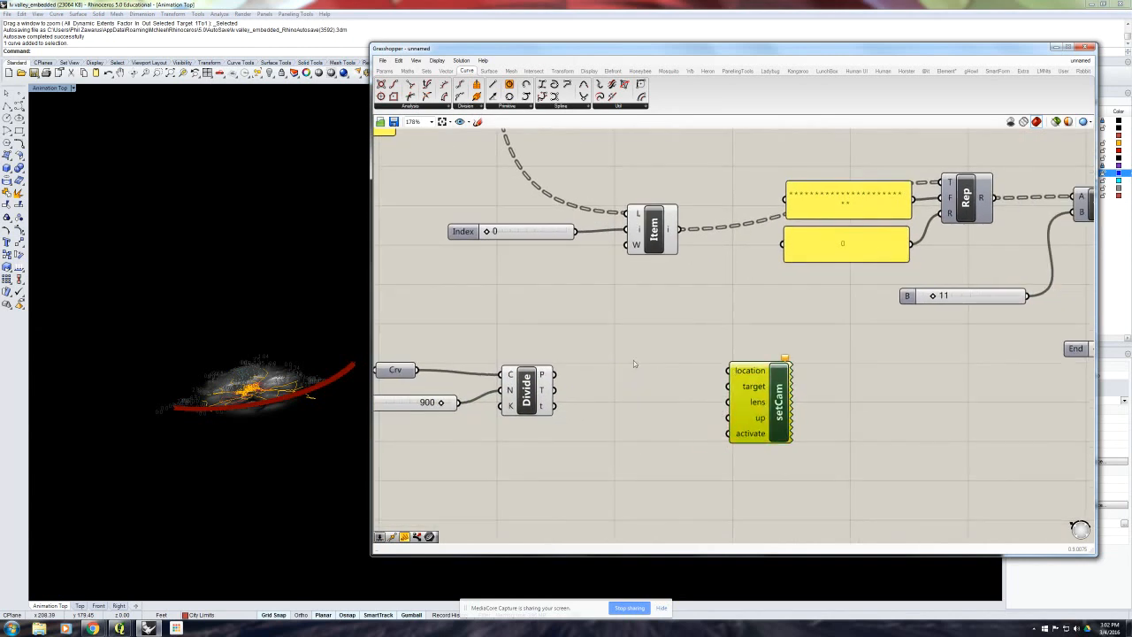
- Add a List Item component between Divide Curve and Set Camera, and connect the division points to its list input
click(426, 71)
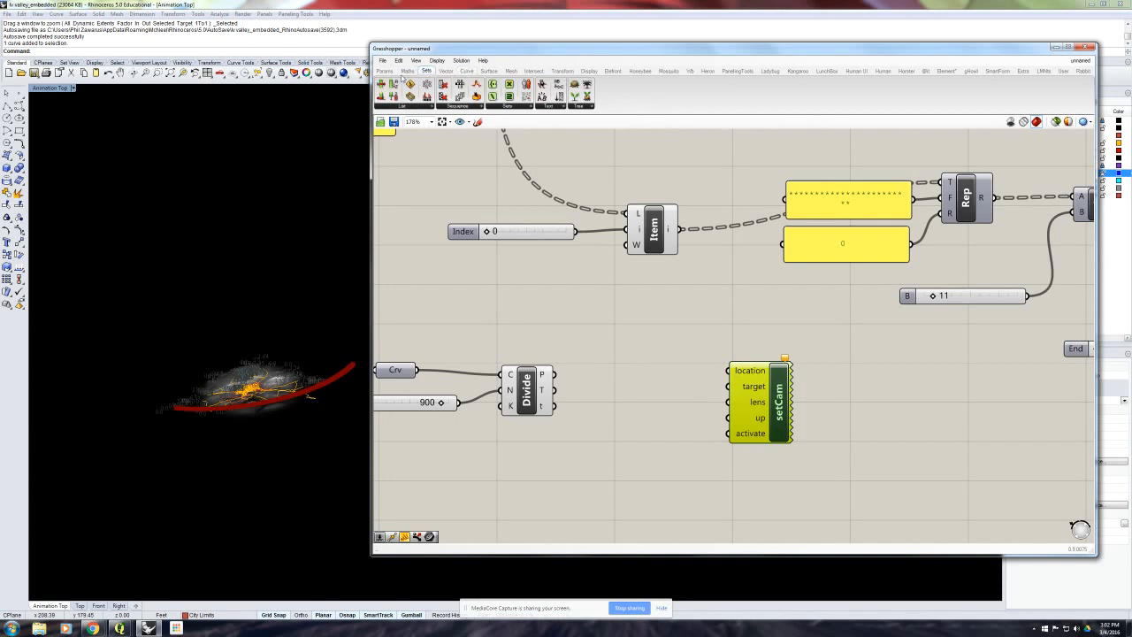
drag(511, 207, 625, 403)
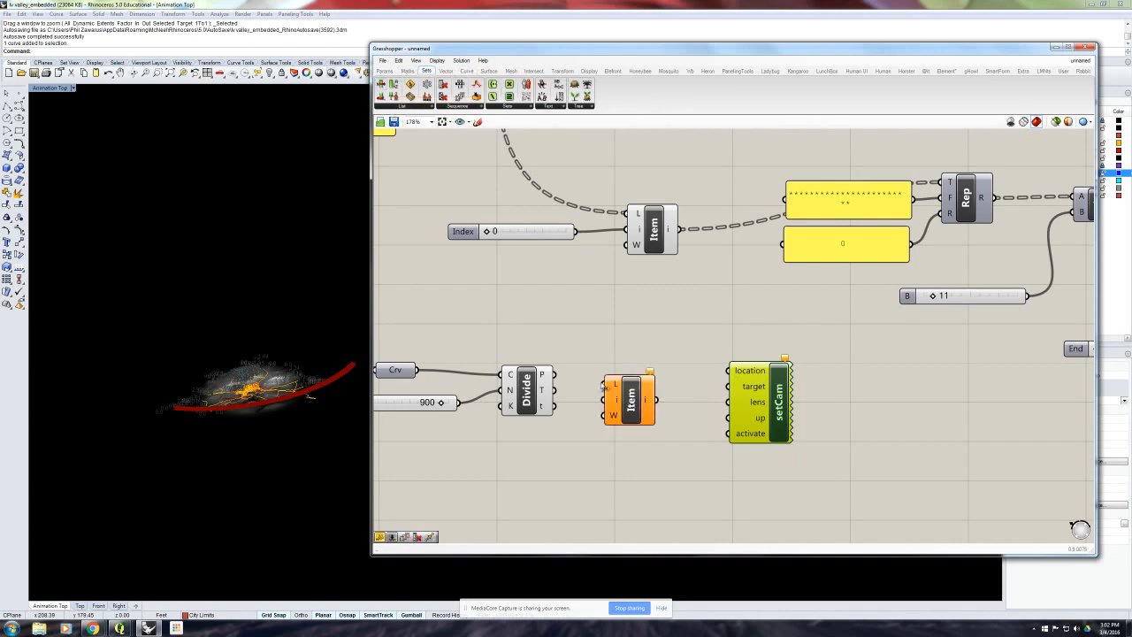
drag(553, 374, 661, 393)
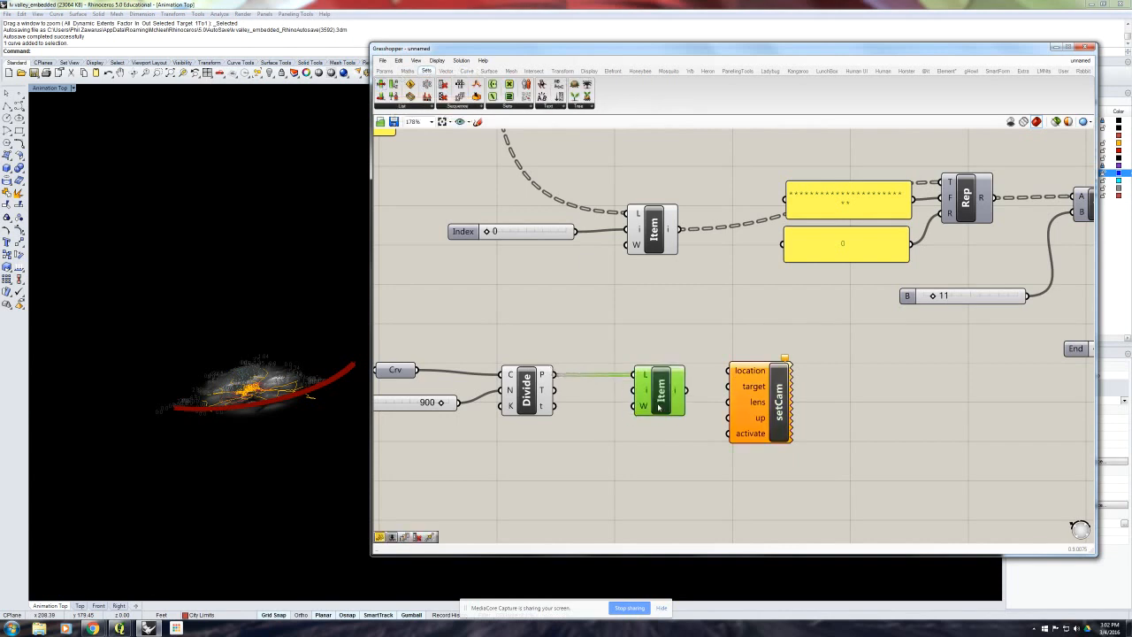
- Create a number slider starting at 0 below the new List Item and connect it to the index input
right_drag(613, 446, 565, 428)
double_click(565, 428)
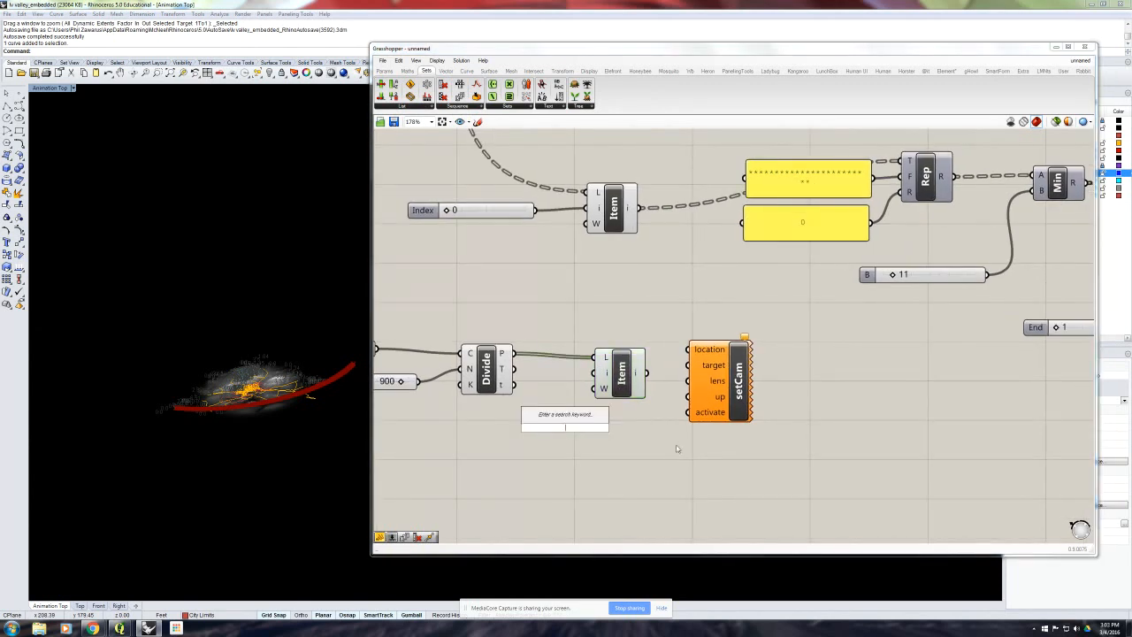
text(0<)
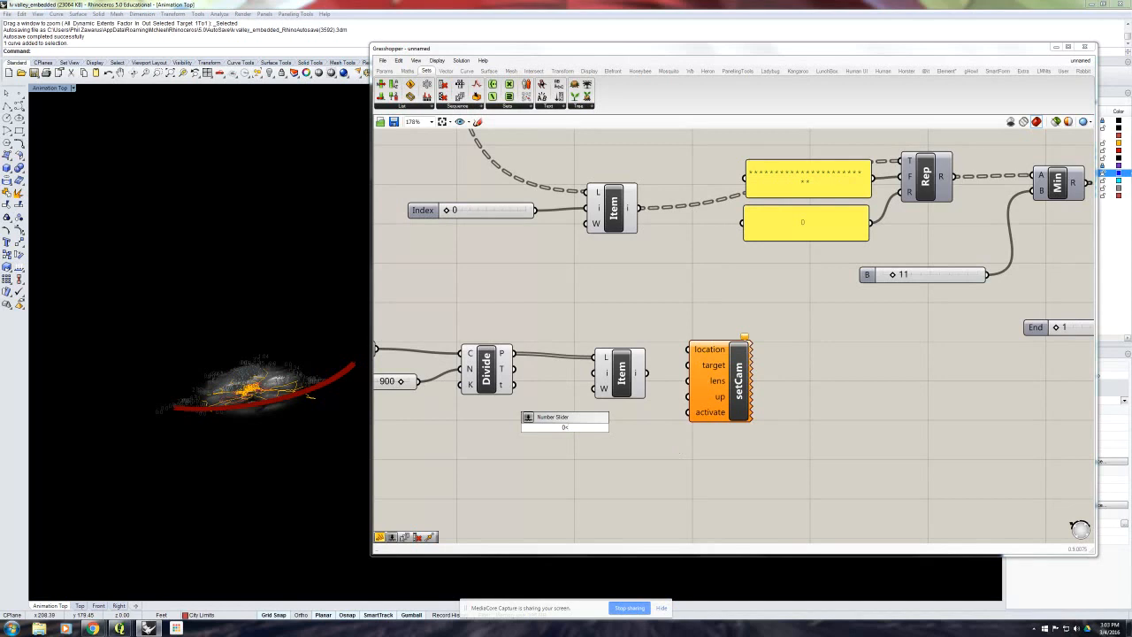
text(99)
key(Return)
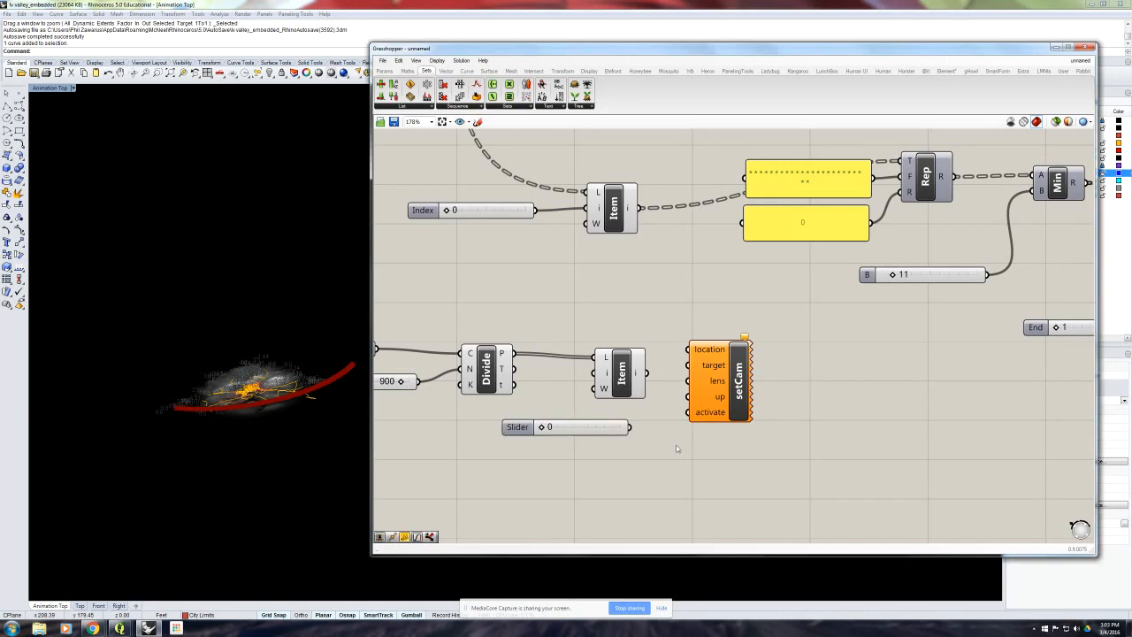
drag(617, 430, 595, 376)
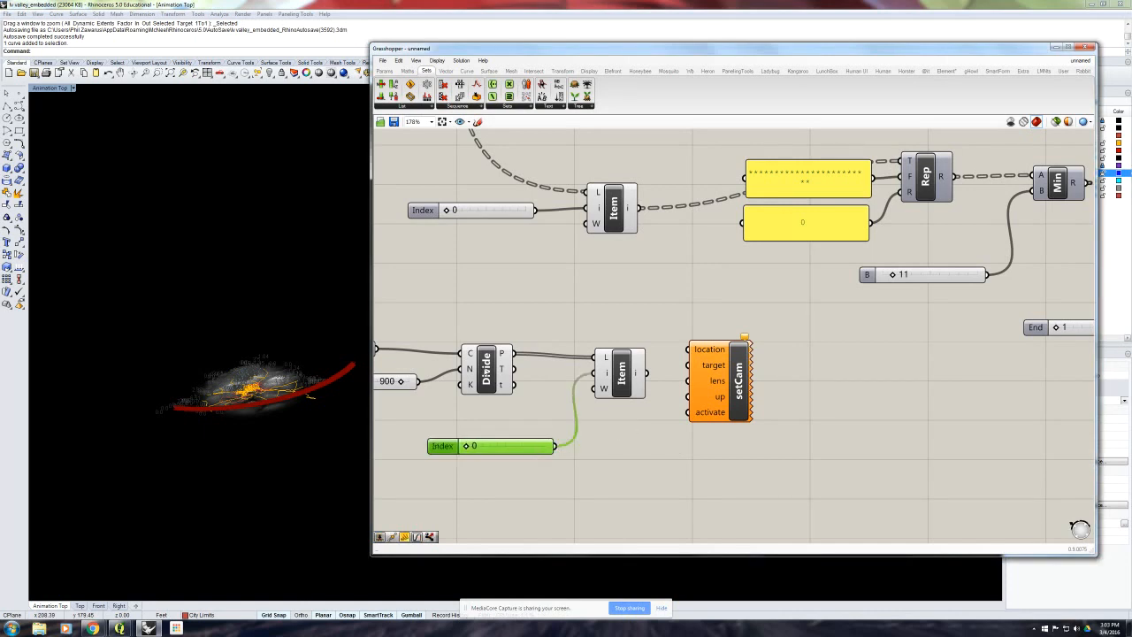
- Hide the Divide Curve component's preview in the viewport
click(487, 370)
middle_click(488, 370)
click(510, 344)
click(579, 329)
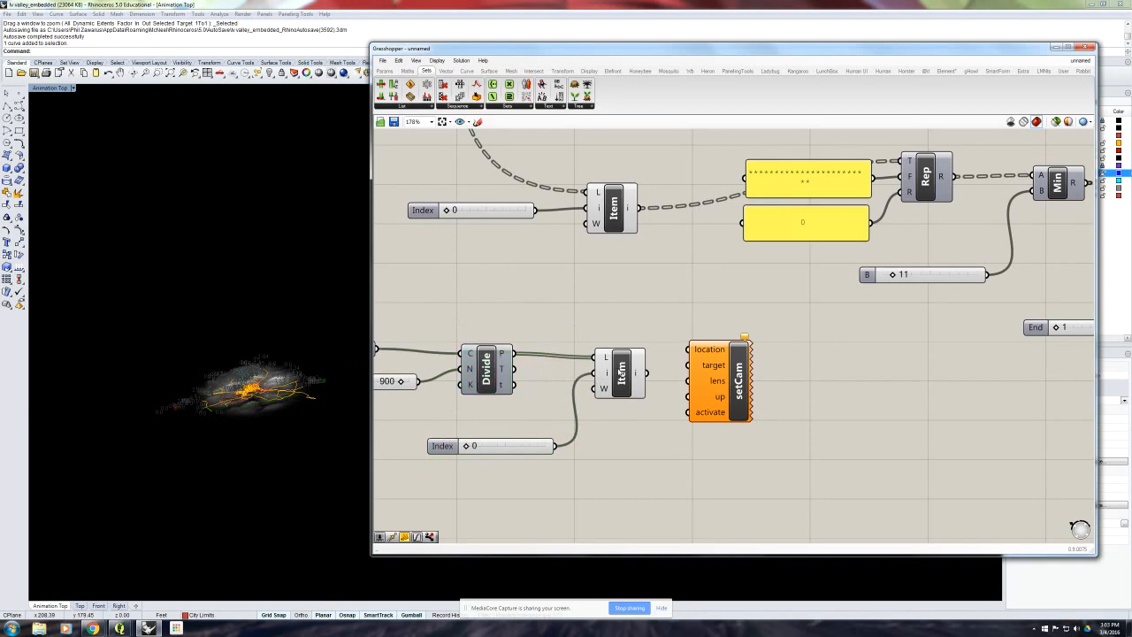
- Check how the selected point travels along the camera path by setting the index slider to 40 and back to 0
right_drag(199, 401, 198, 421)
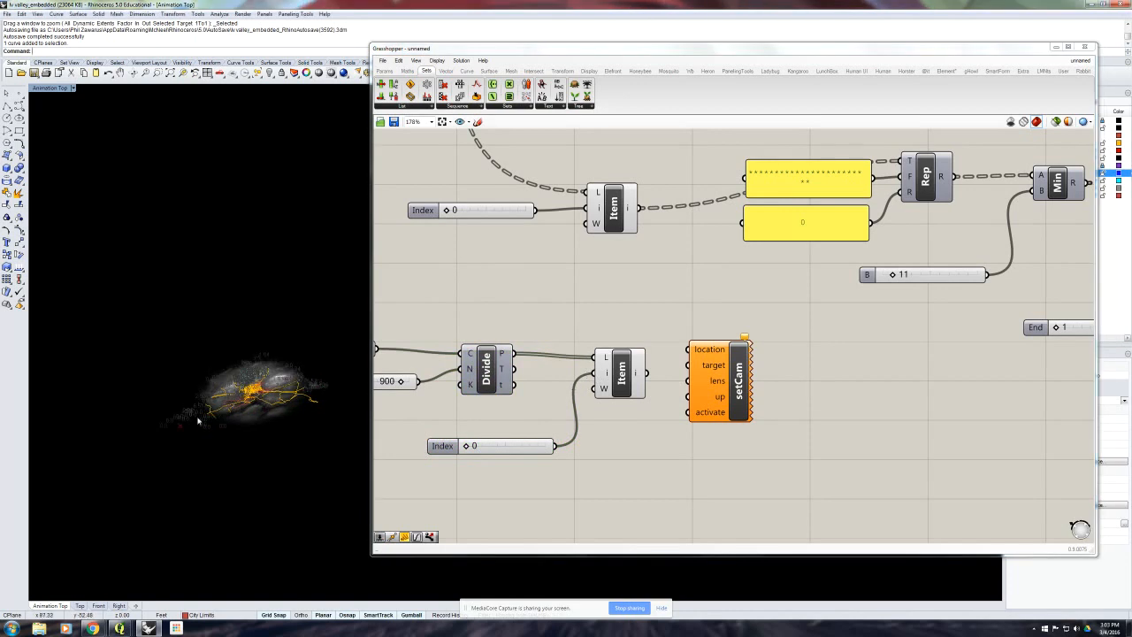
scroll(198, 421, up, 3)
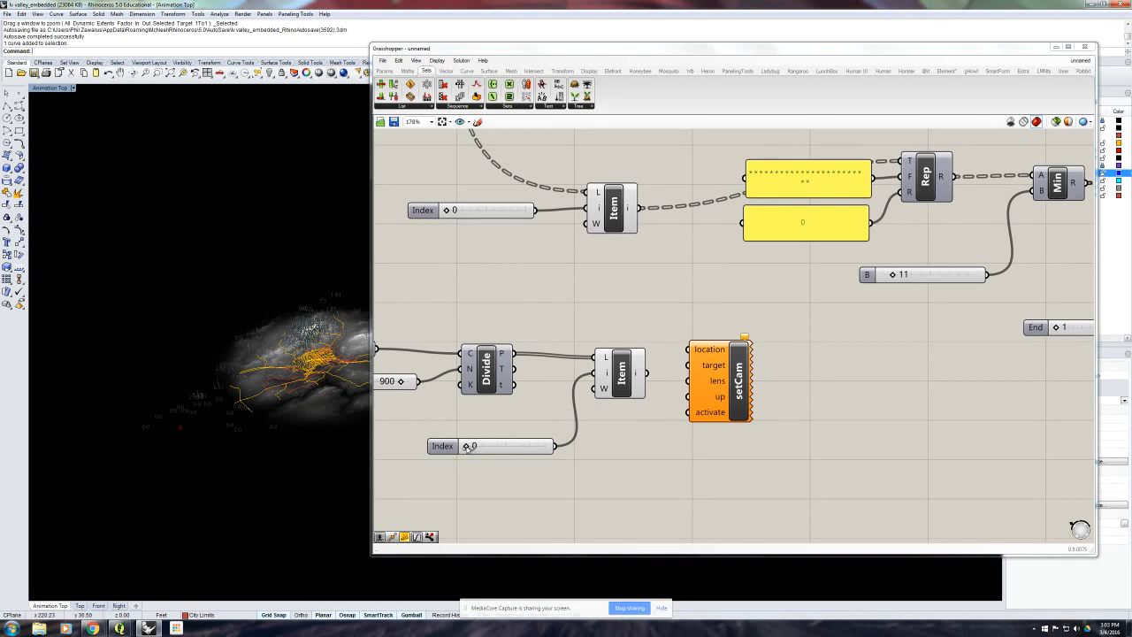
drag(469, 447, 472, 446)
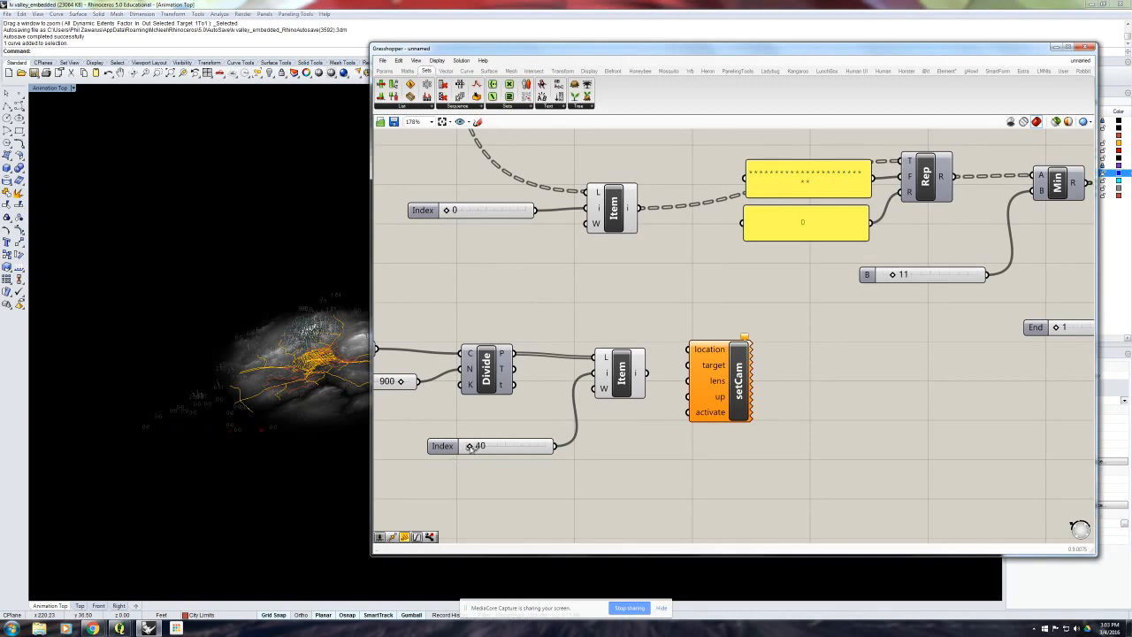
shift+right_drag(285, 417, 207, 412)
scroll(206, 412, down, 4)
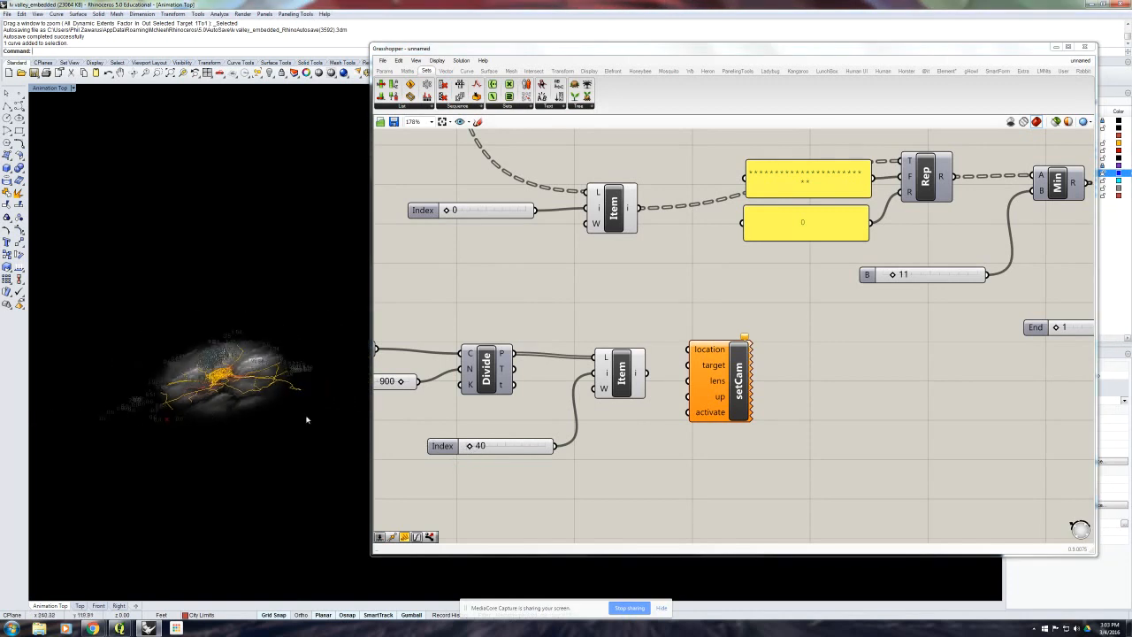
drag(474, 448, 447, 448)
- Move the List Item and its index slider closer to Divide Curve, and connect the item output to Set Camera's location
right_drag(577, 407, 572, 409)
drag(616, 384, 587, 378)
drag(534, 448, 509, 435)
drag(583, 377, 579, 376)
click(617, 424)
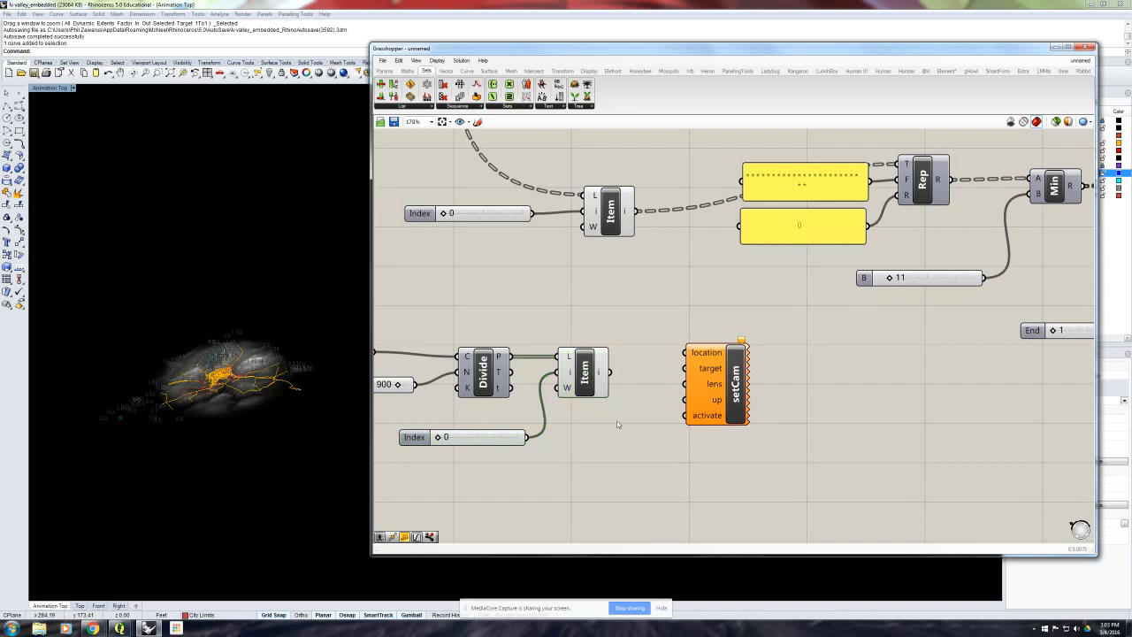
scroll(593, 422, down, 3)
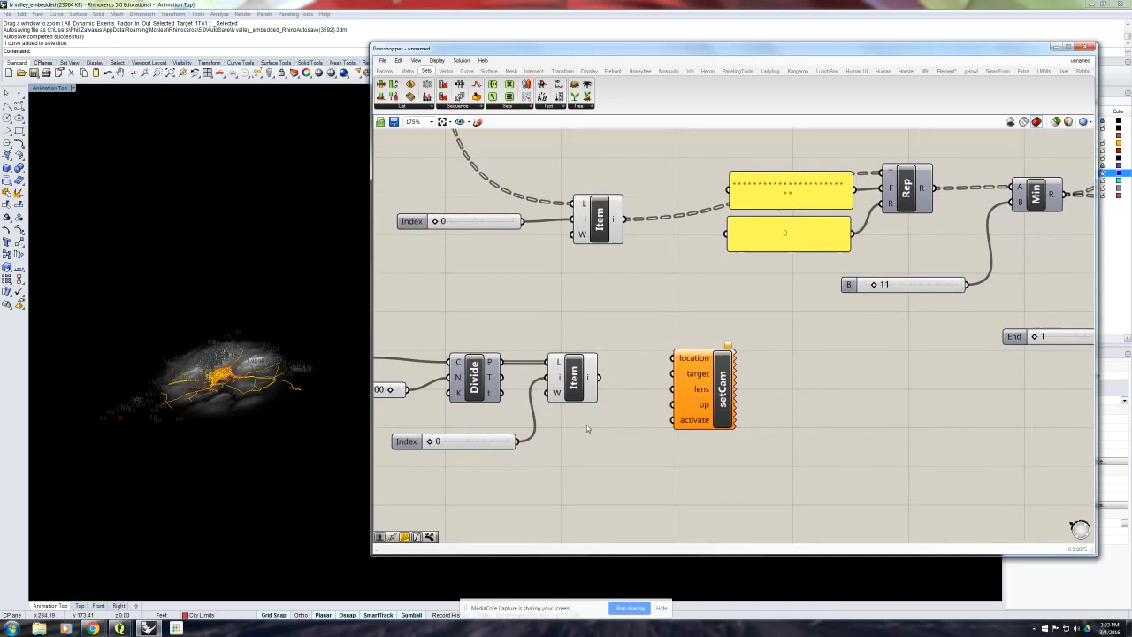
drag(599, 378, 672, 361)
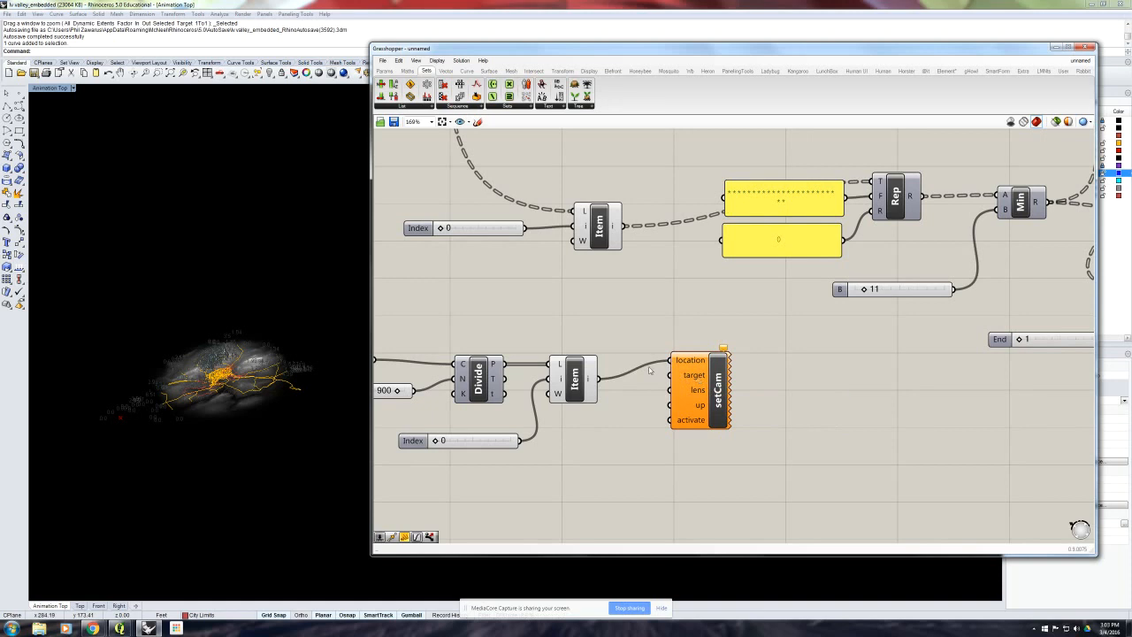
- Uncover the layer list, turn on the Camera Path layer, and select the point object amid the street grid
drag(1030, 53, 961, 57)
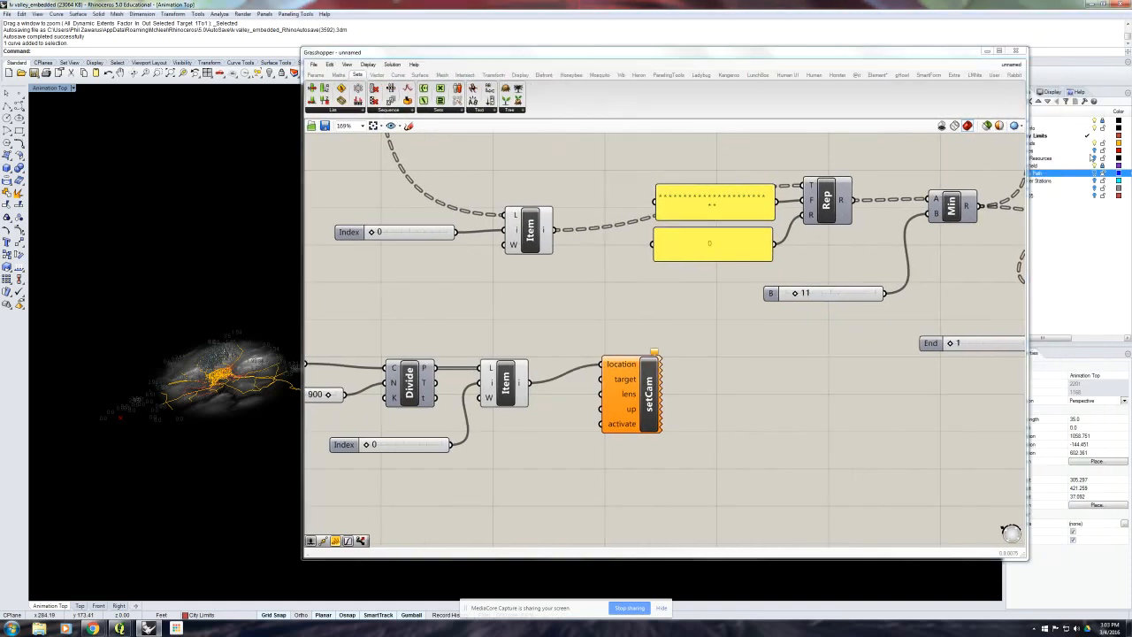
click(1094, 174)
right_drag(153, 416, 269, 452)
scroll(230, 455, up, 10)
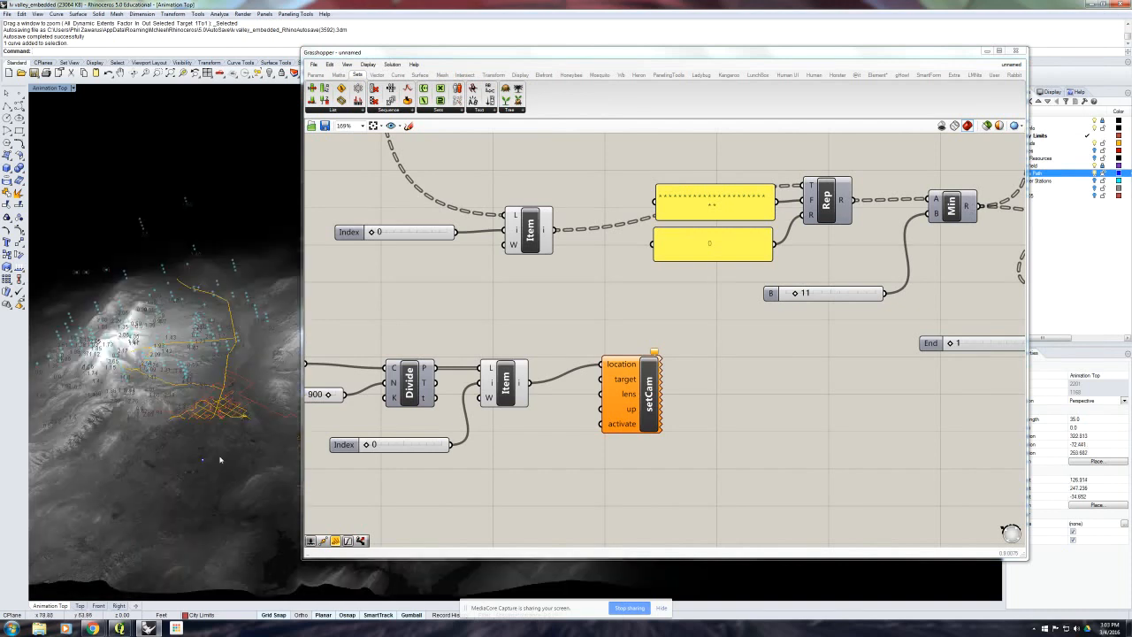
scroll(209, 459, down, 5)
click(201, 460)
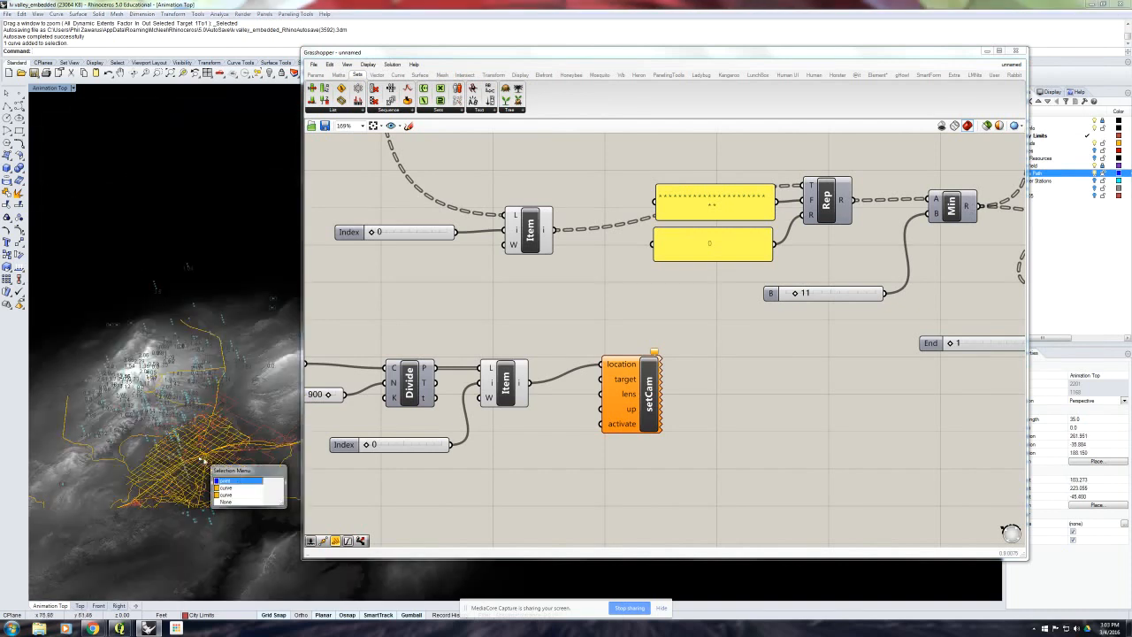
click(239, 482)
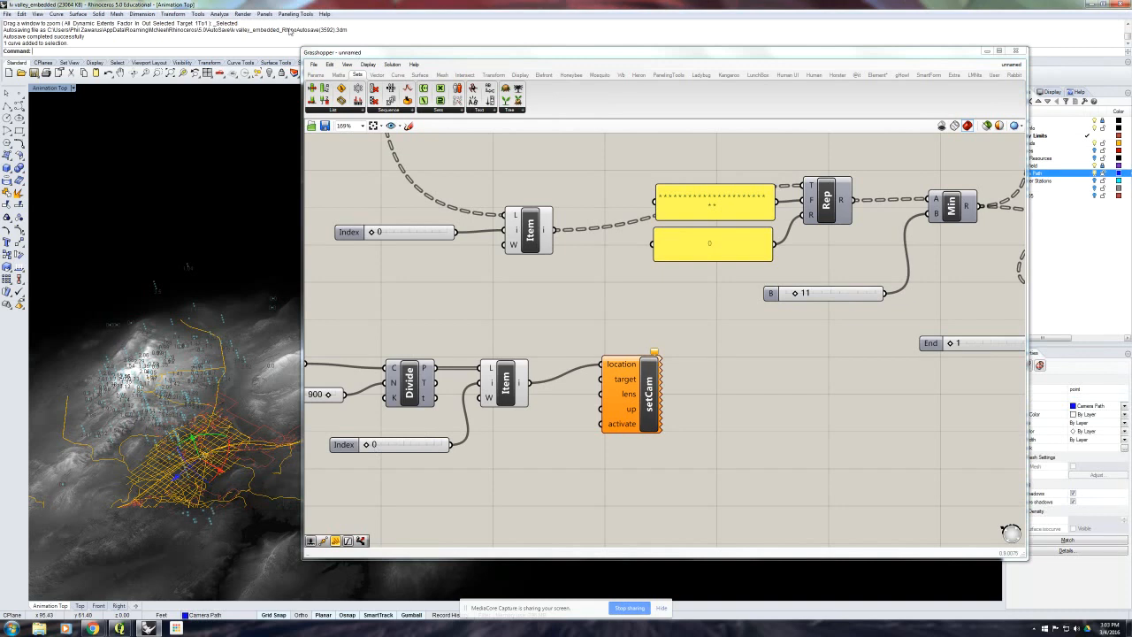
- Add a Point parameter that references the selected Rhino point, and connect it to Set Camera's target input
click(316, 74)
drag(311, 88, 541, 433)
right_click(543, 435)
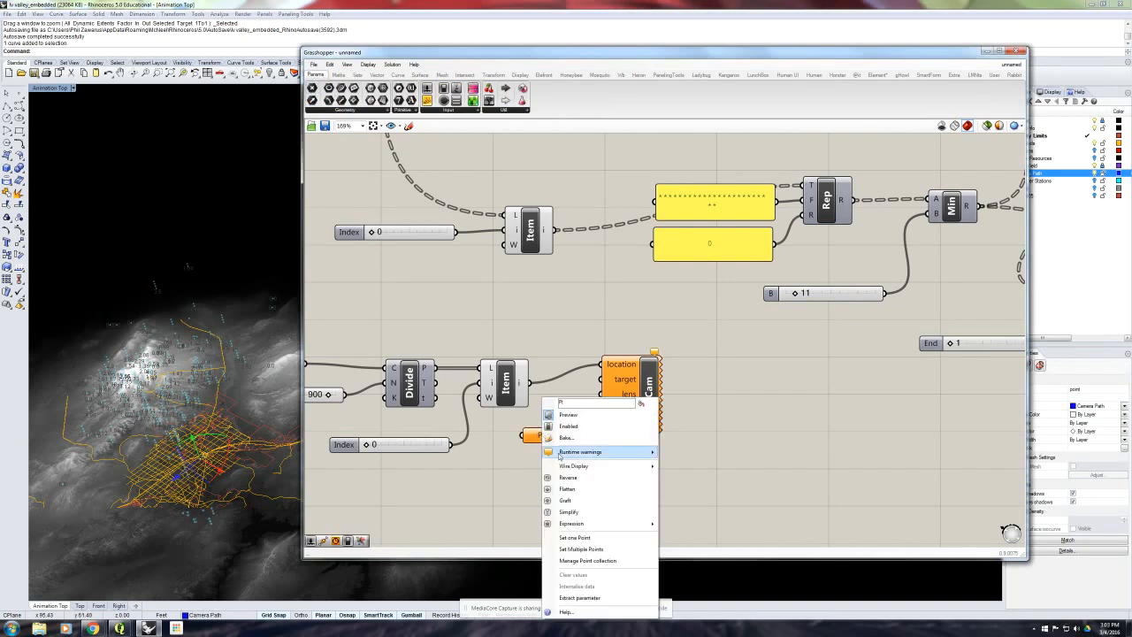
click(586, 538)
drag(569, 434, 677, 401)
- Deselect the target point and adjust the canvas positions of the Point parameter and Set Camera
right_drag(232, 317, 206, 236)
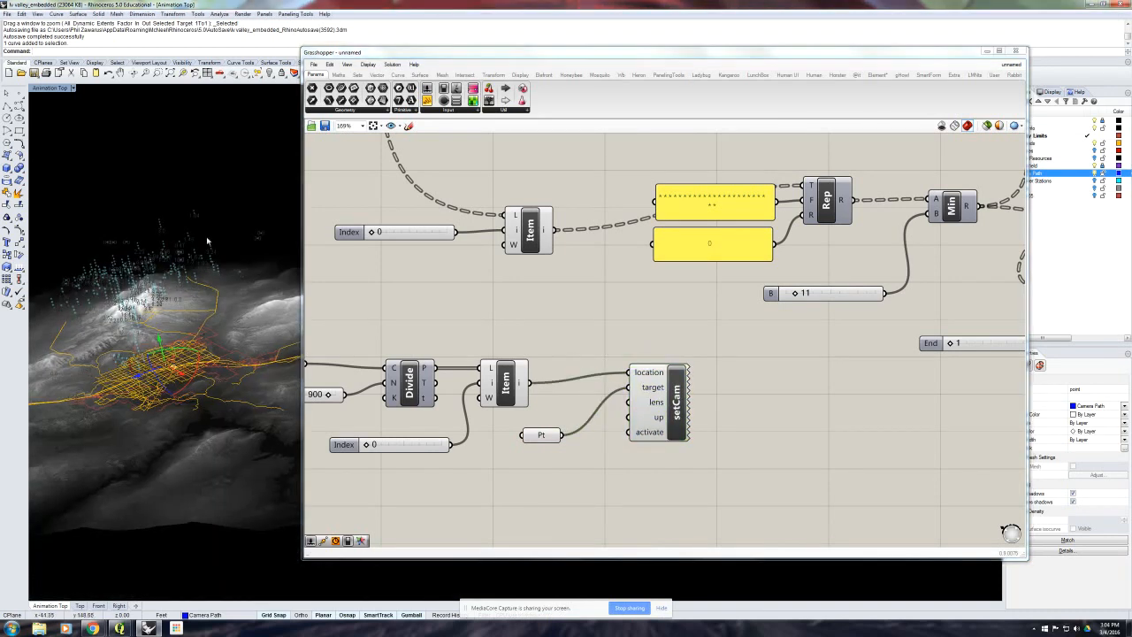
click(230, 203)
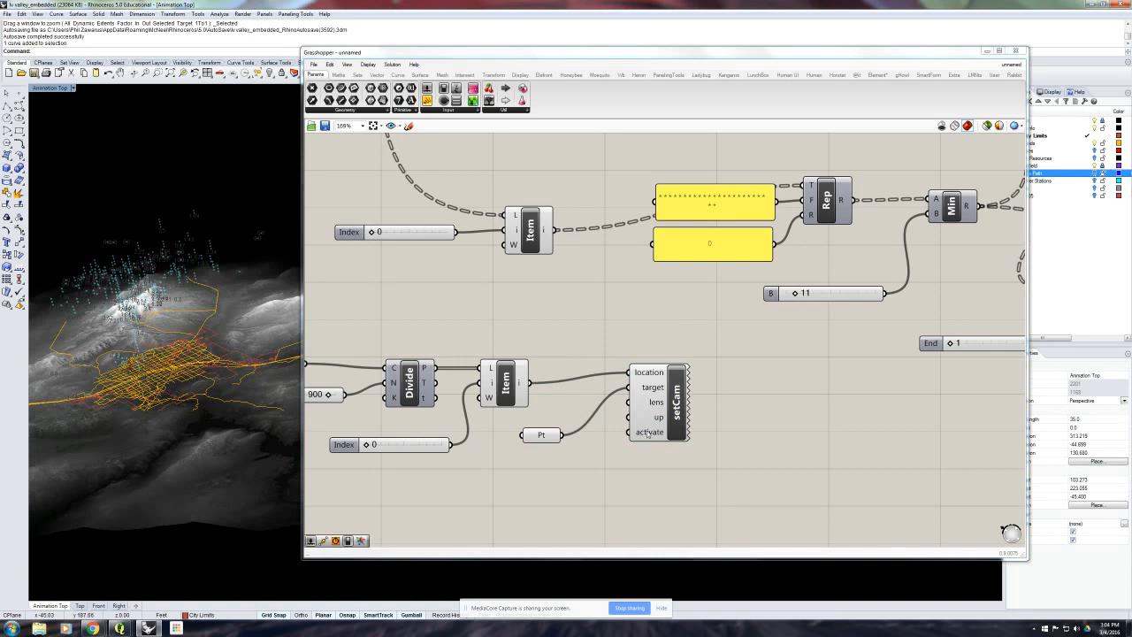
drag(546, 438, 546, 434)
drag(676, 402, 689, 411)
click(630, 344)
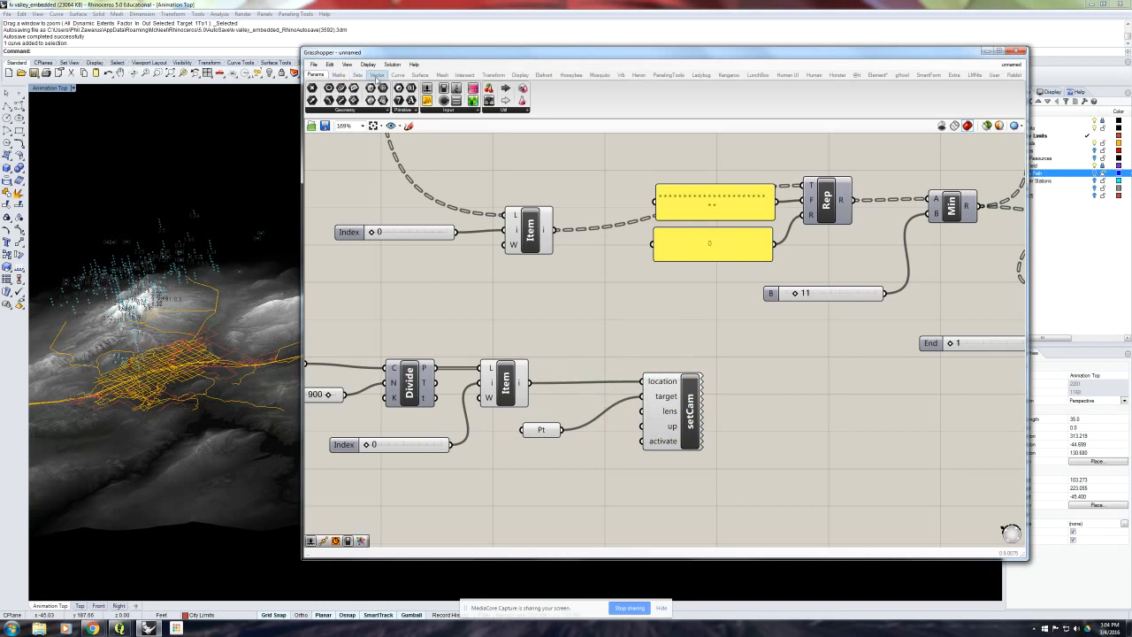
- Add a Boolean Toggle, connect it to Set Camera's activate input, and set it to True
drag(427, 98, 642, 440)
double_click(597, 486)
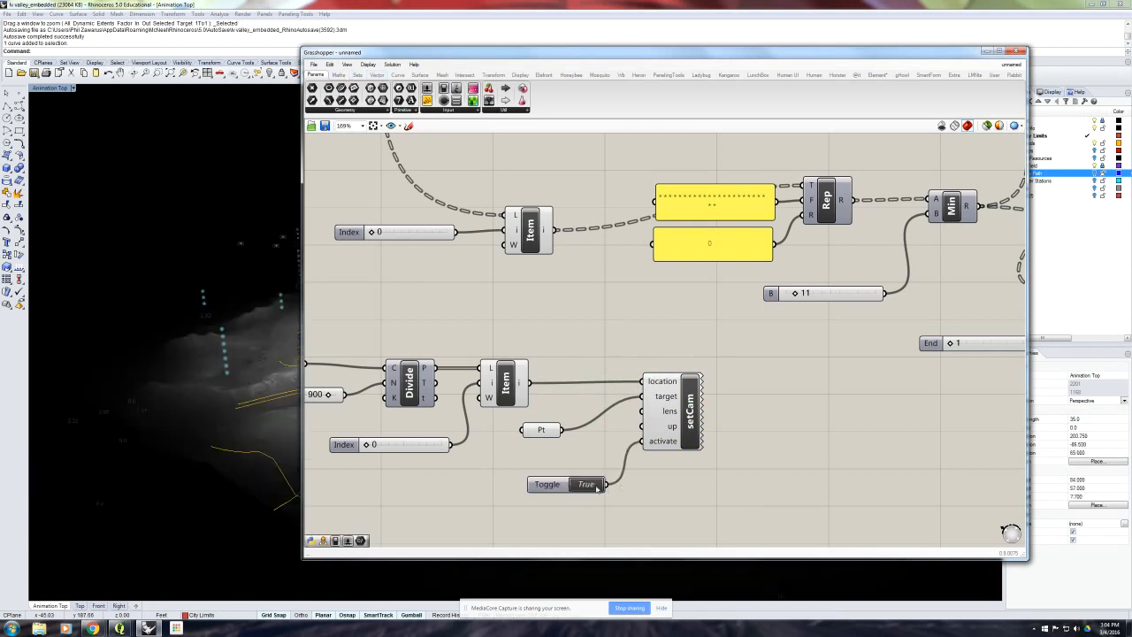
- Move the Grasshopper window aside to uncover the Rhino viewport, and set the camera path's Index slider to 0
drag(363, 51, 734, 62)
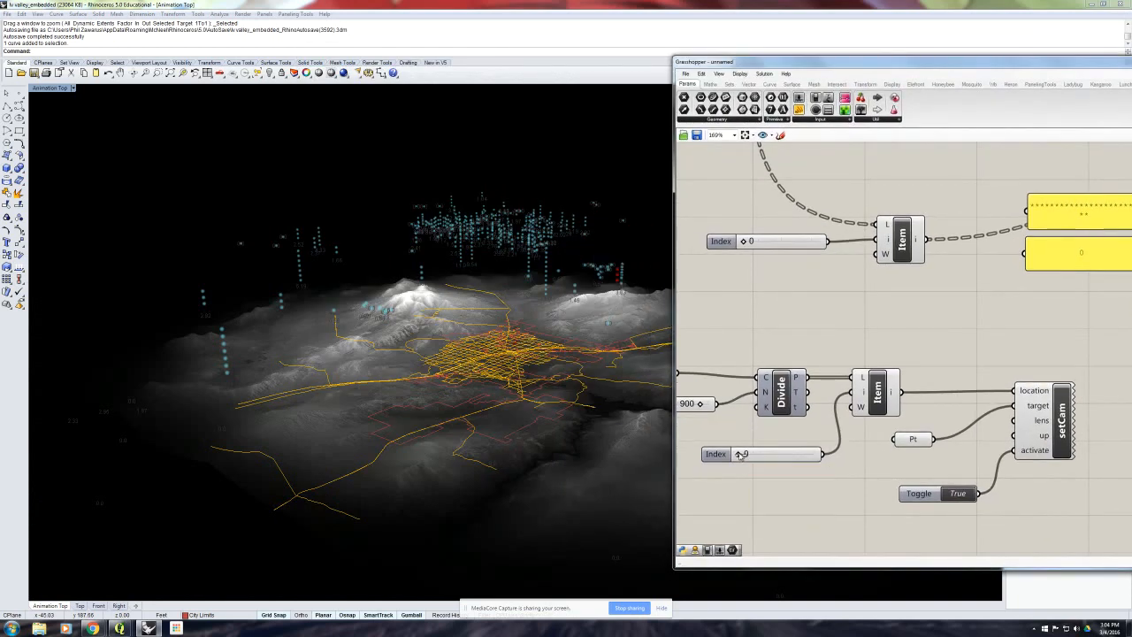
mouse_move(739, 453)
mouse_down()
mouse_move(820, 457)
mouse_move(737, 457)
mouse_up()
scroll(797, 323, down, 5)
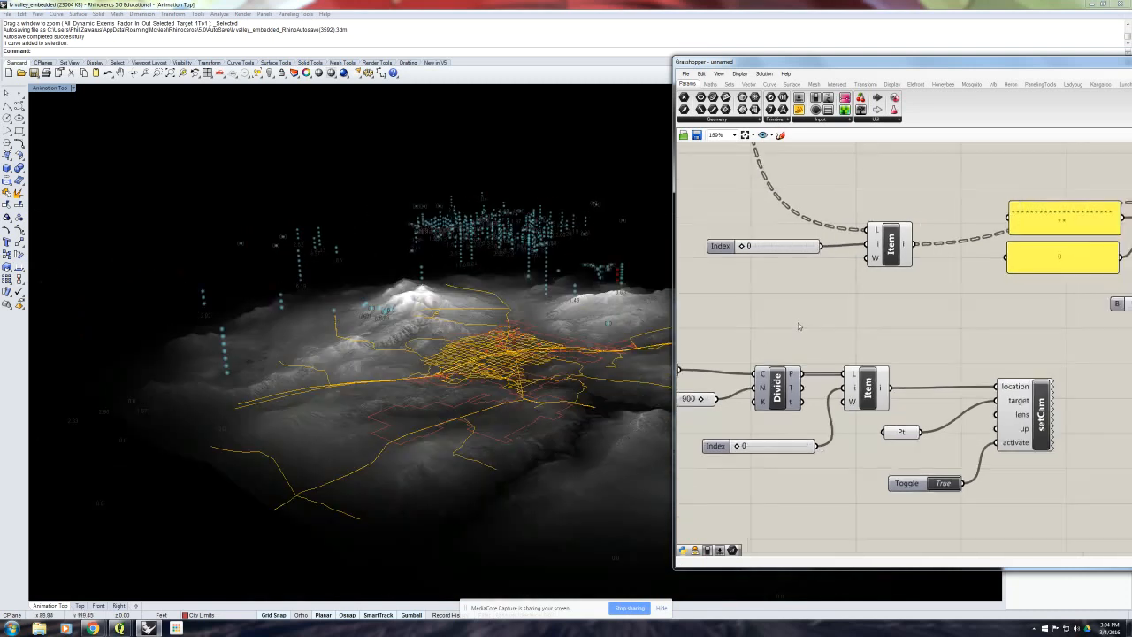
- Move the whole camera path component group, from Curve to Set Camera, farther below the station data components
mouse_move(798, 326)
right_down()
mouse_move(822, 328)
mouse_move(796, 327)
right_up()
scroll(831, 326, down, 1)
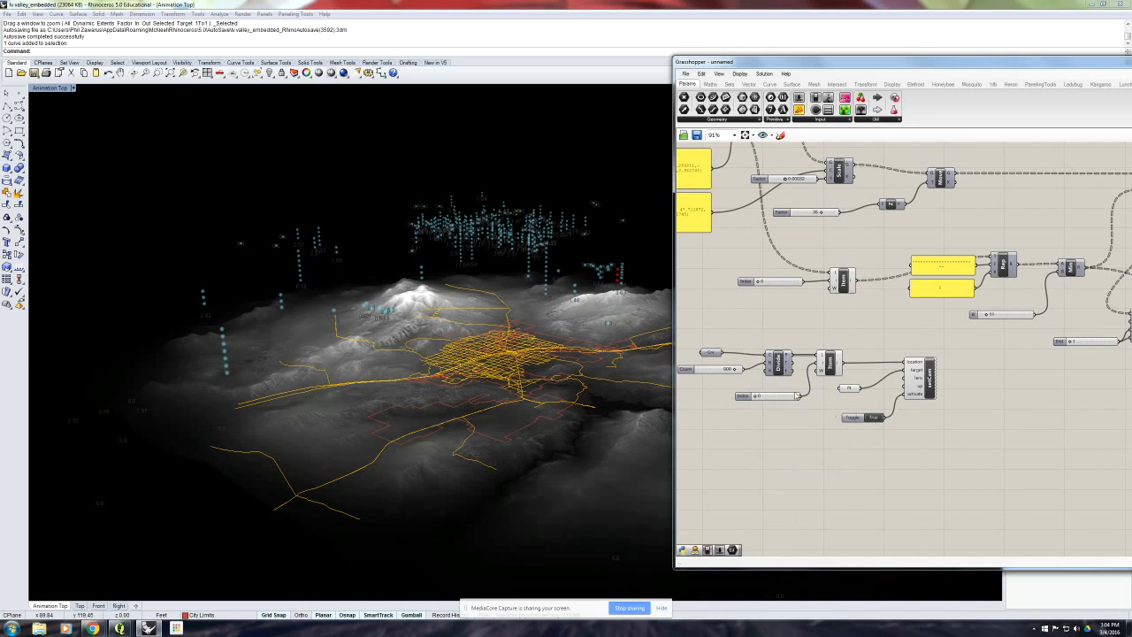
right_drag(792, 375, 814, 363)
drag(982, 445, 707, 325)
drag(855, 355, 860, 414)
click(848, 351)
right_drag(834, 385, 810, 391)
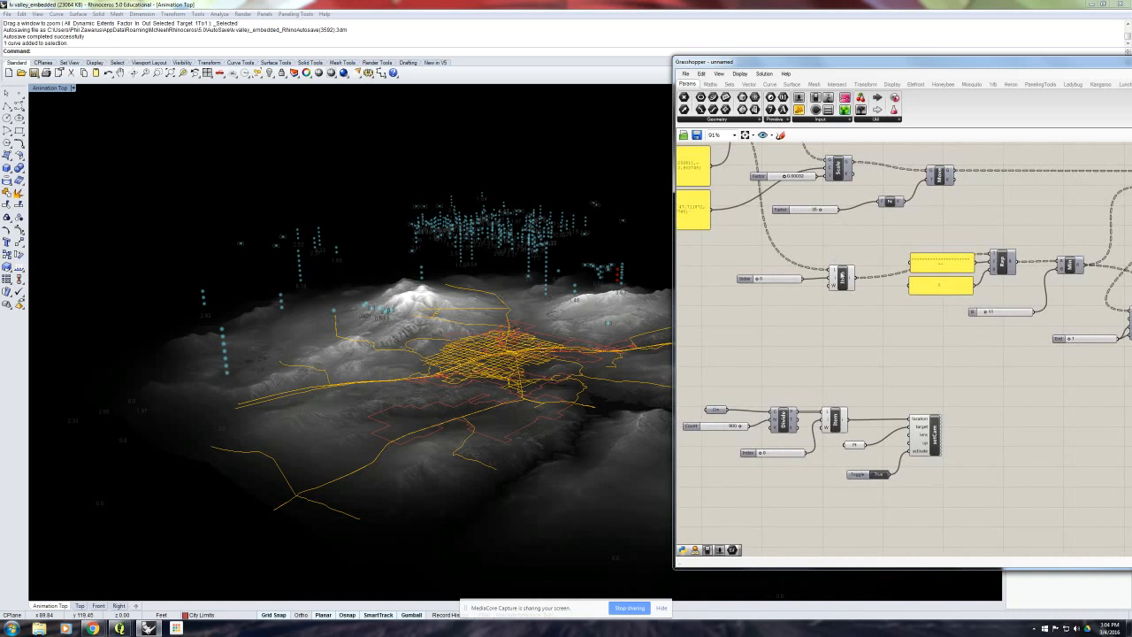
- Nudge the station data List Item and shift the camera path's Index slider away from its List Item
click(842, 277)
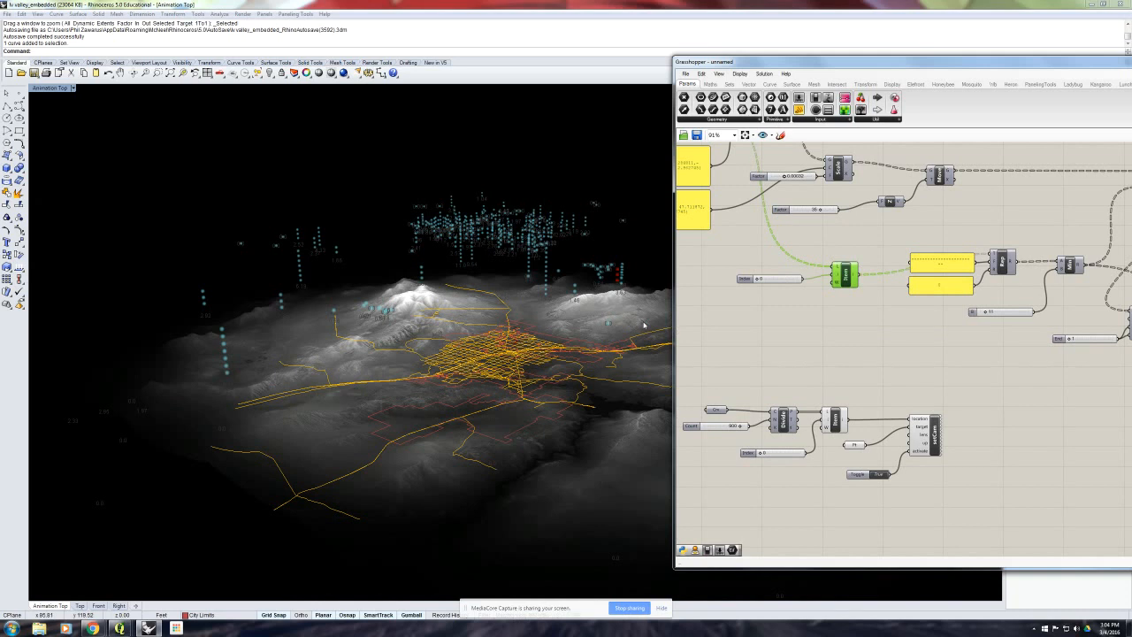
click(817, 360)
right_drag(817, 356, 796, 352)
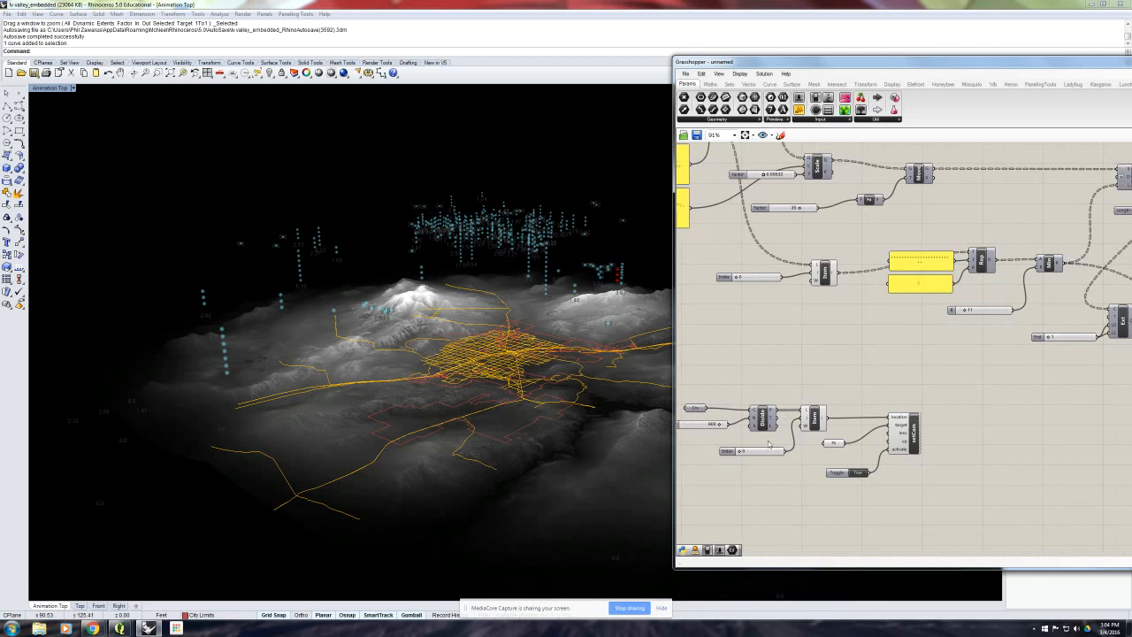
drag(769, 443, 757, 443)
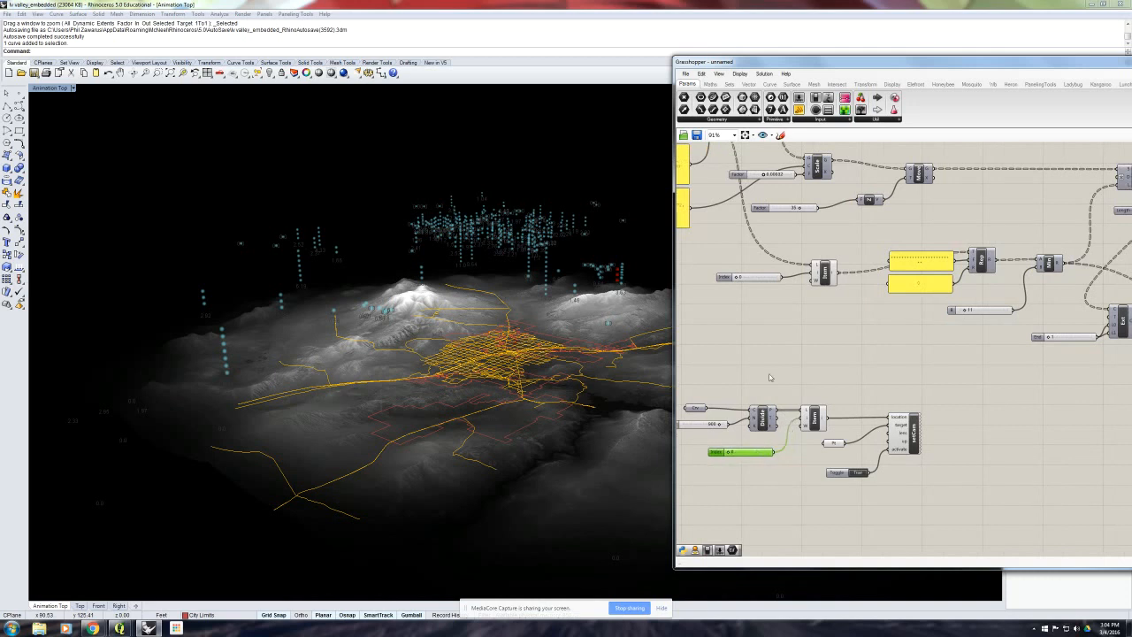
click(760, 303)
mouse_move(738, 278)
mouse_down()
mouse_move(778, 281)
mouse_move(735, 278)
mouse_up()
click(760, 452)
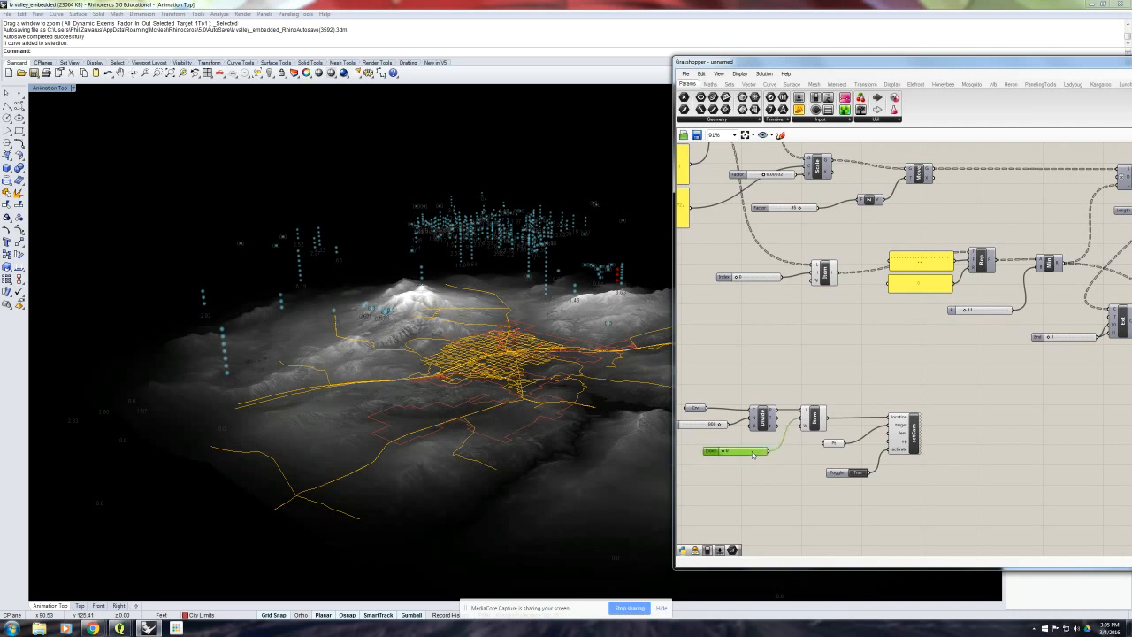
- Scrub the camera path's Index slider to move the camera, and set its value to 89
scroll(744, 452, up, 1)
scroll(743, 452, up, 1)
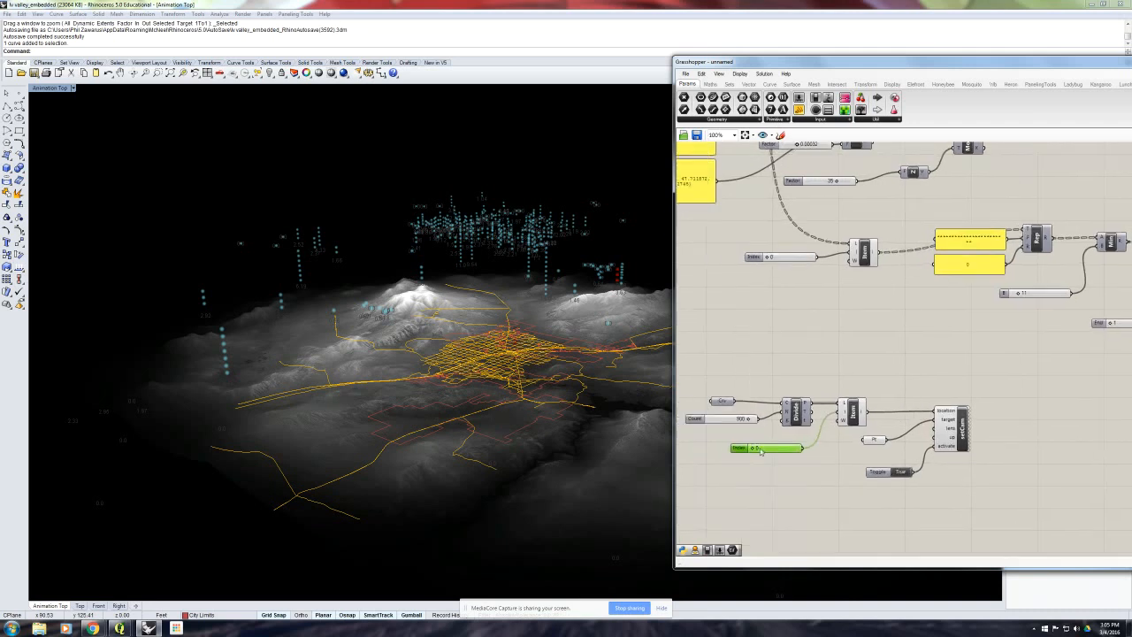
scroll(757, 451, up, 1)
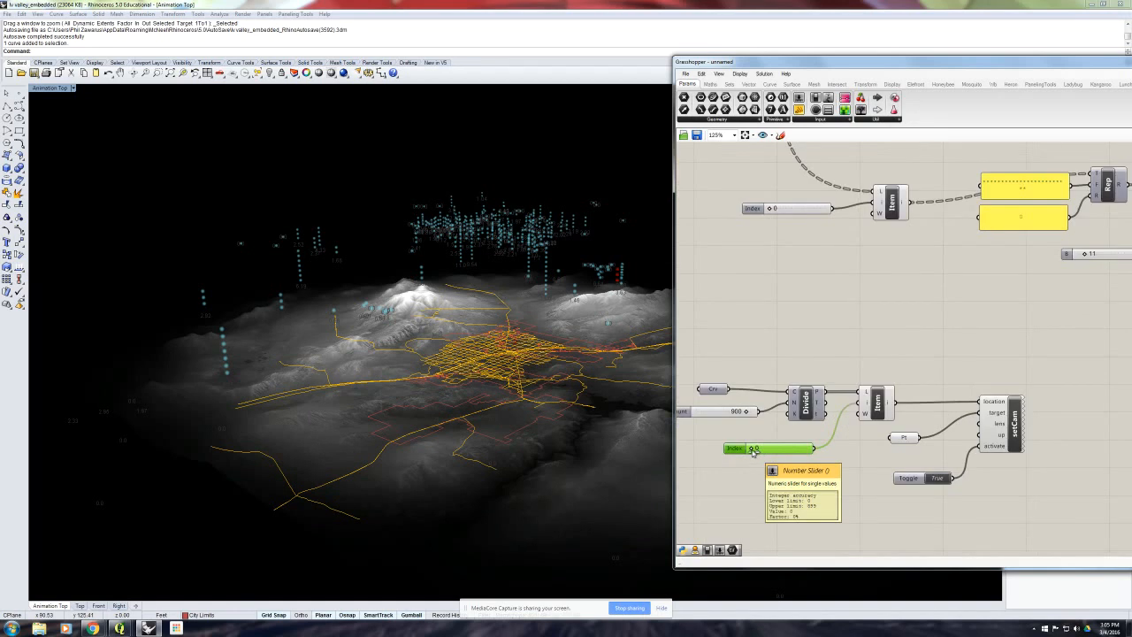
drag(753, 451, 757, 455)
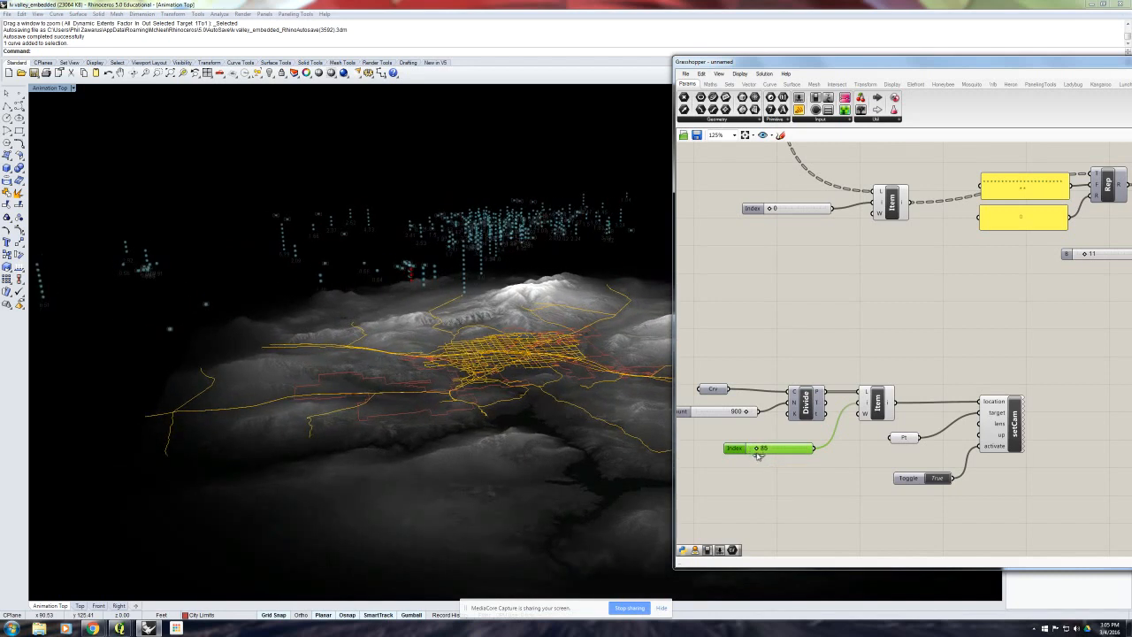
scroll(757, 455, up, 2)
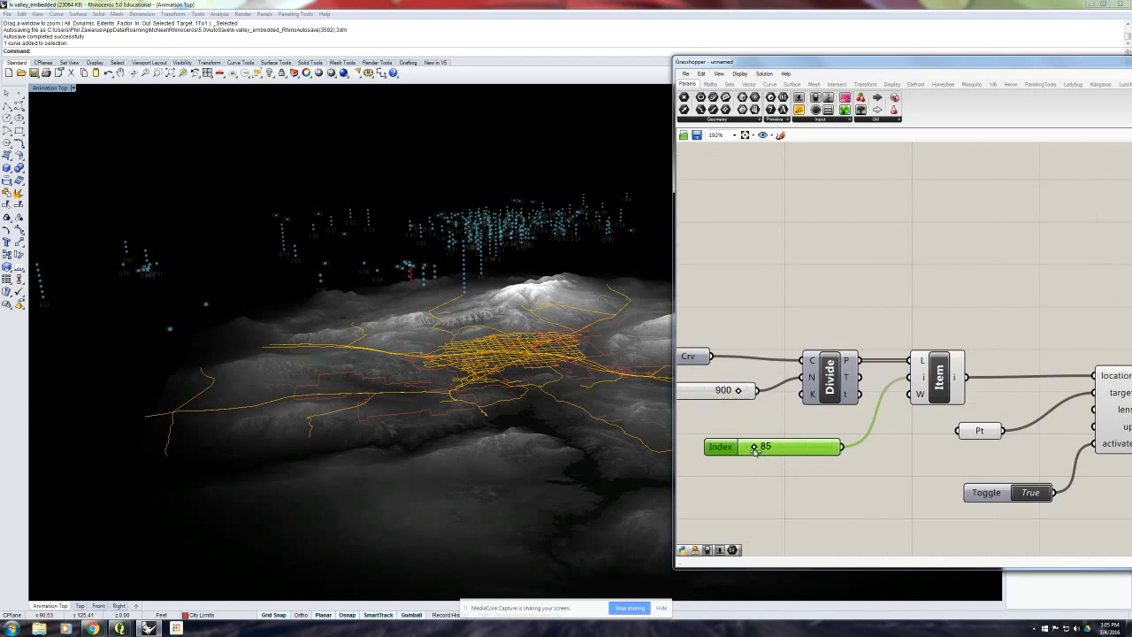
drag(754, 450, 753, 453)
double_click(754, 455)
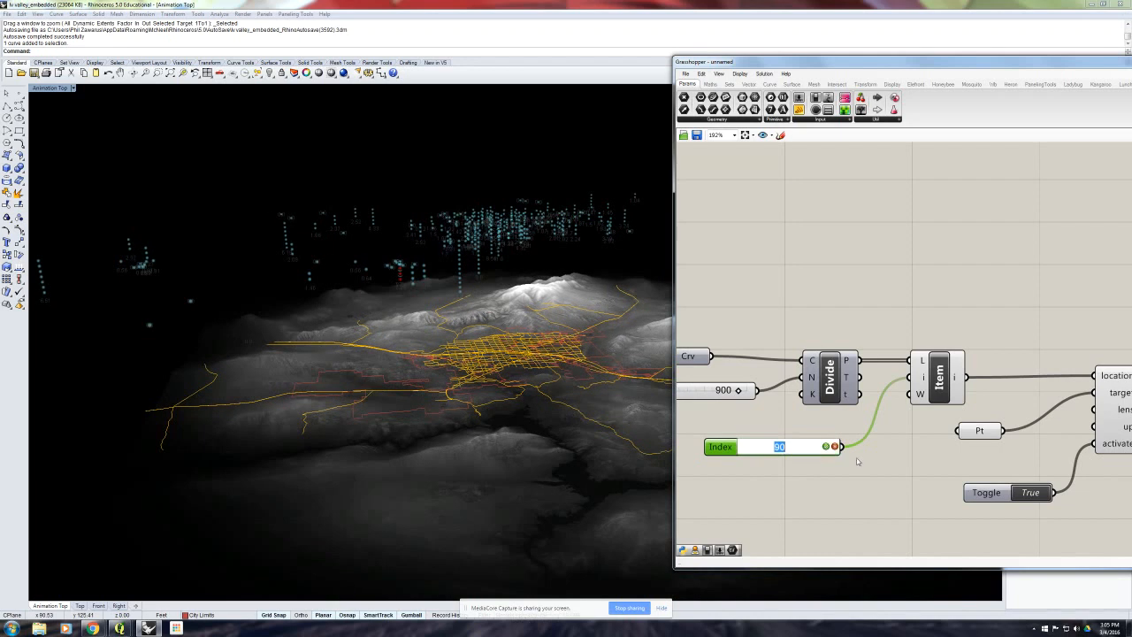
text(89)
key(Return)
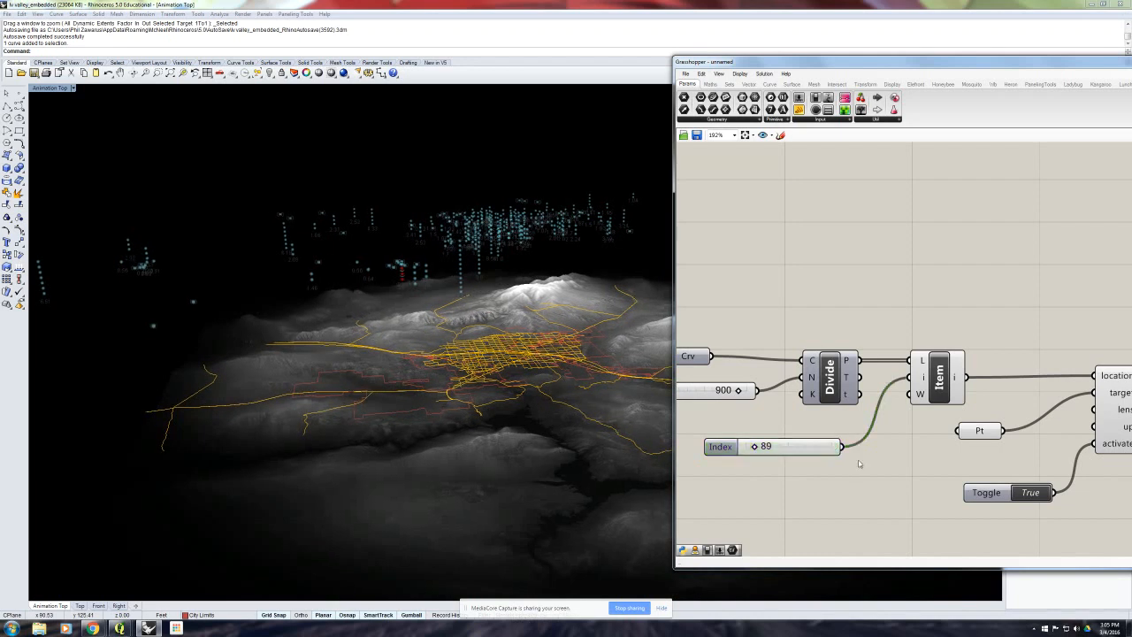
- Add a Division component below the station data List Item and connect the camera path's Index slider to its A input
scroll(855, 449, down, 3)
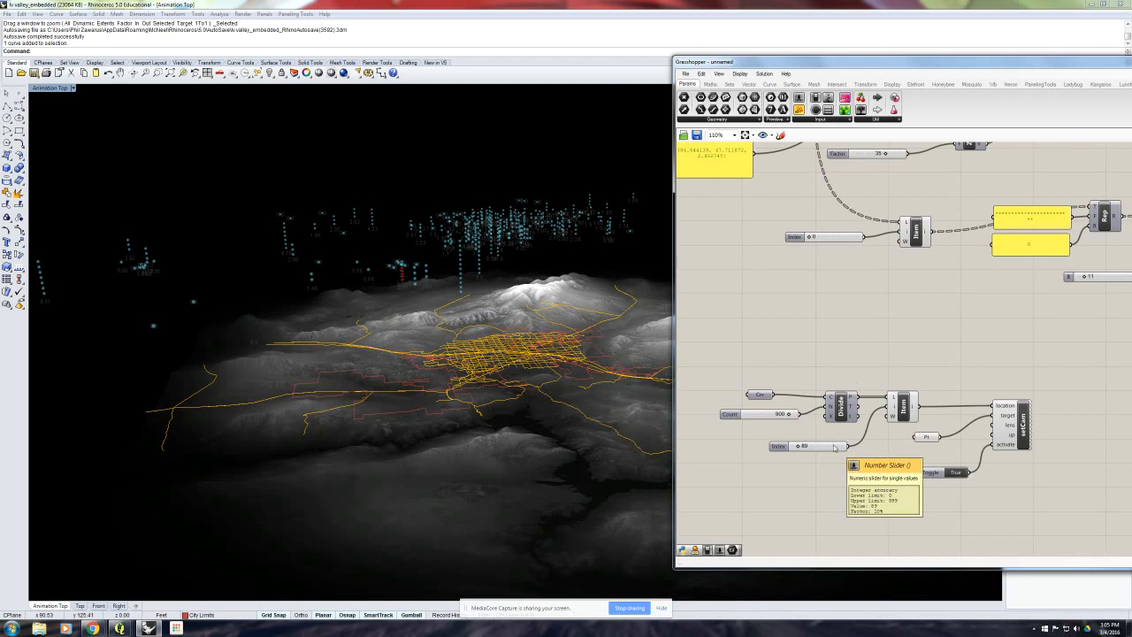
mouse_move(904, 237)
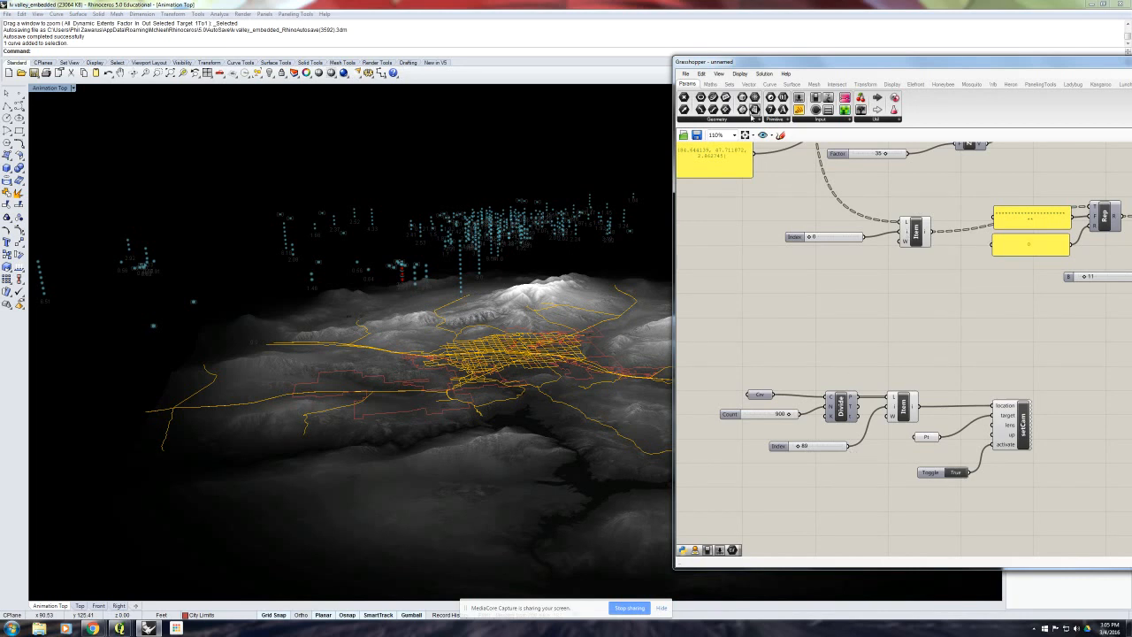
click(711, 84)
drag(730, 99, 889, 306)
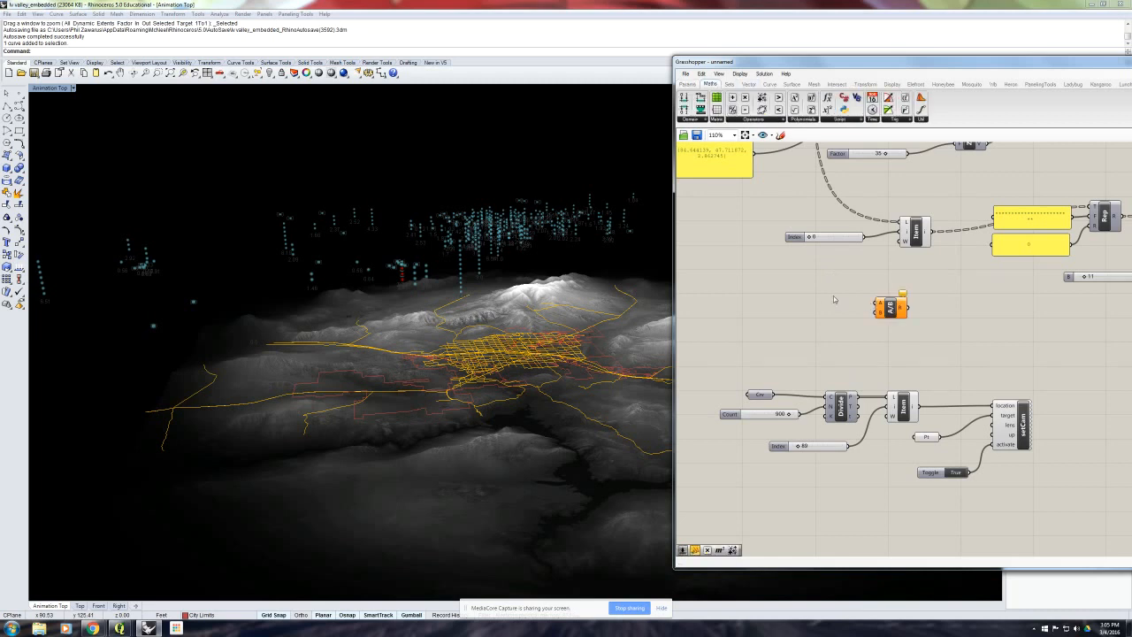
drag(851, 450, 910, 299)
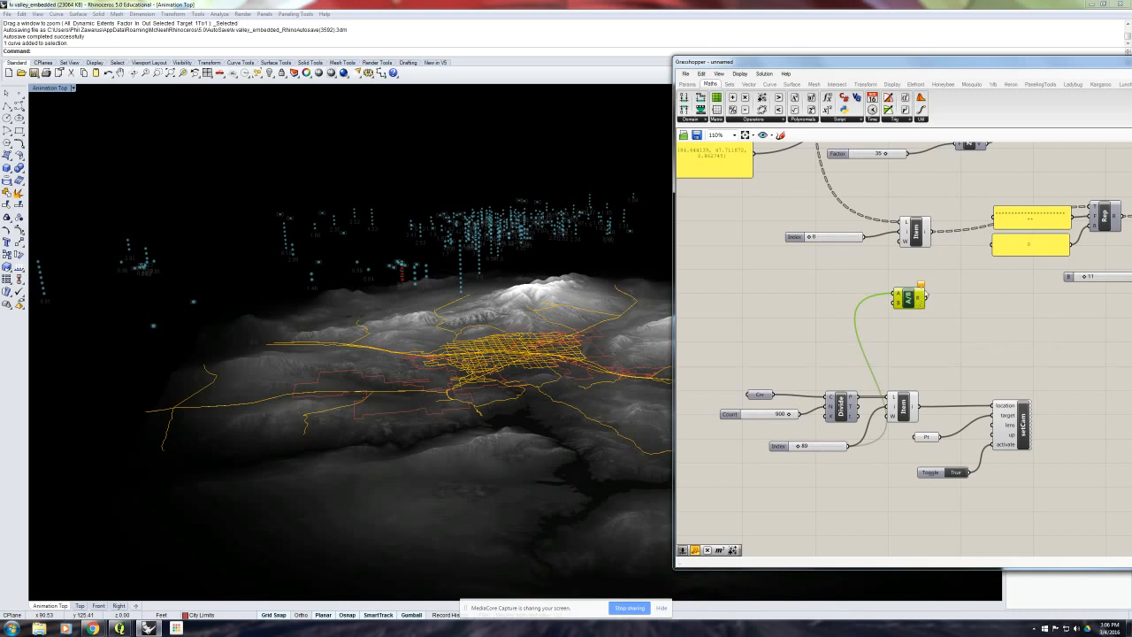
- Add a Number Slider with value 89 and connect it to Division's B input
click(929, 261)
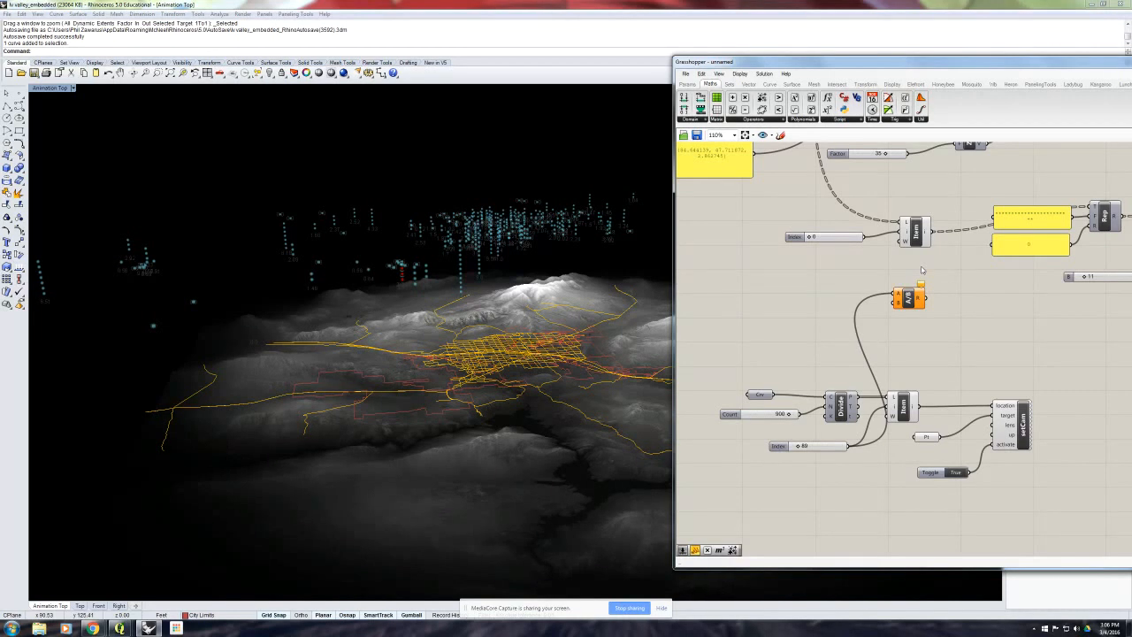
double_click(827, 286)
text(8)
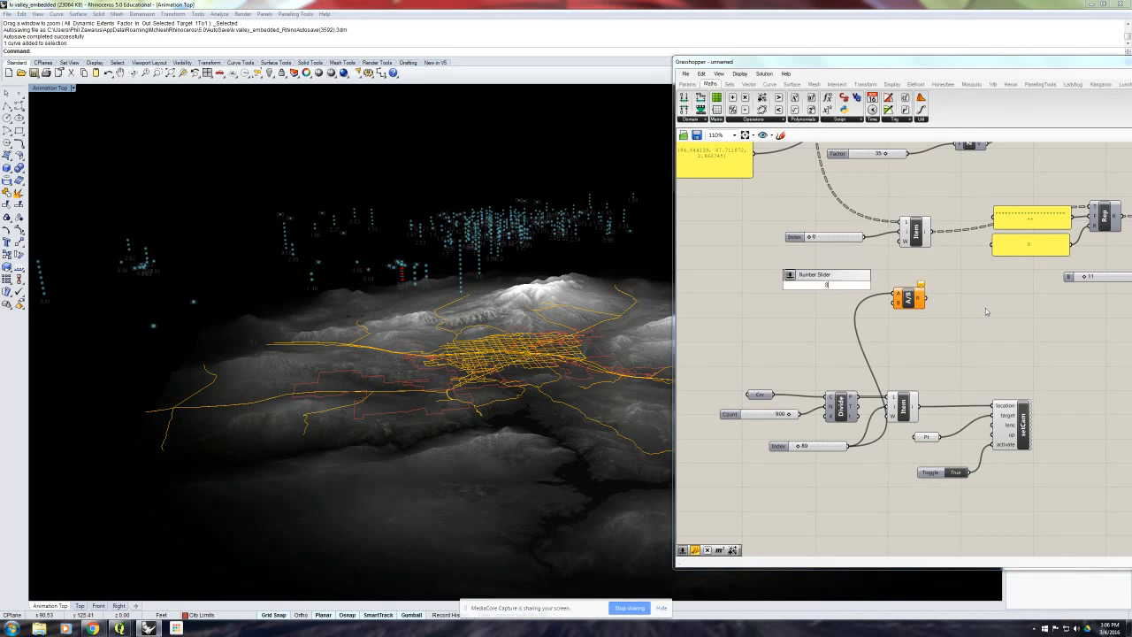
text(9)
key(Return)
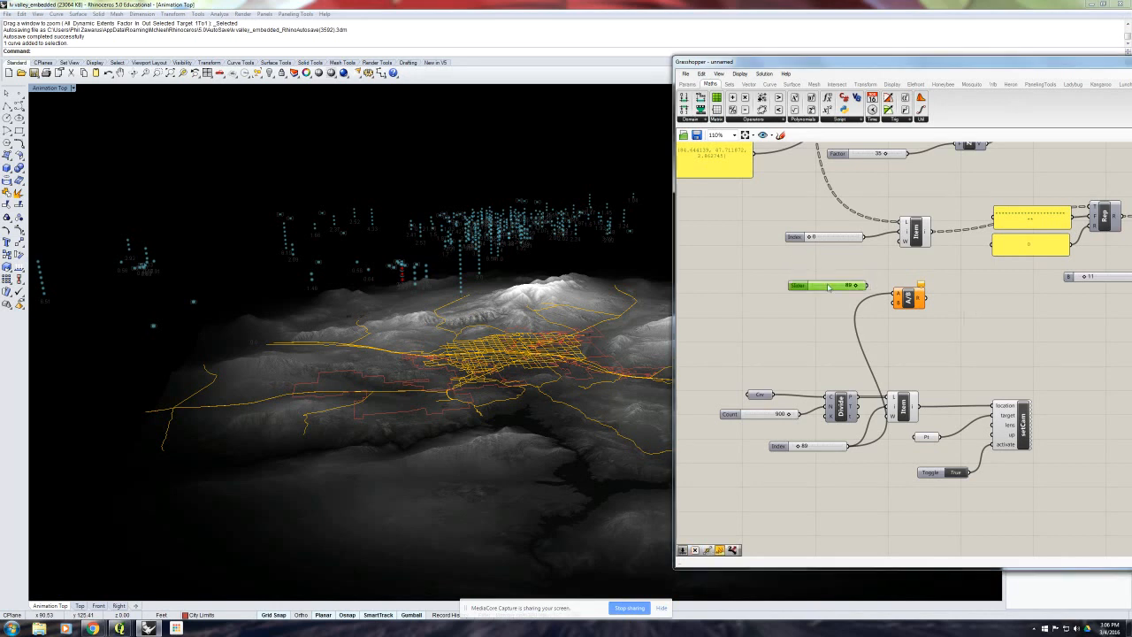
drag(827, 286, 894, 301)
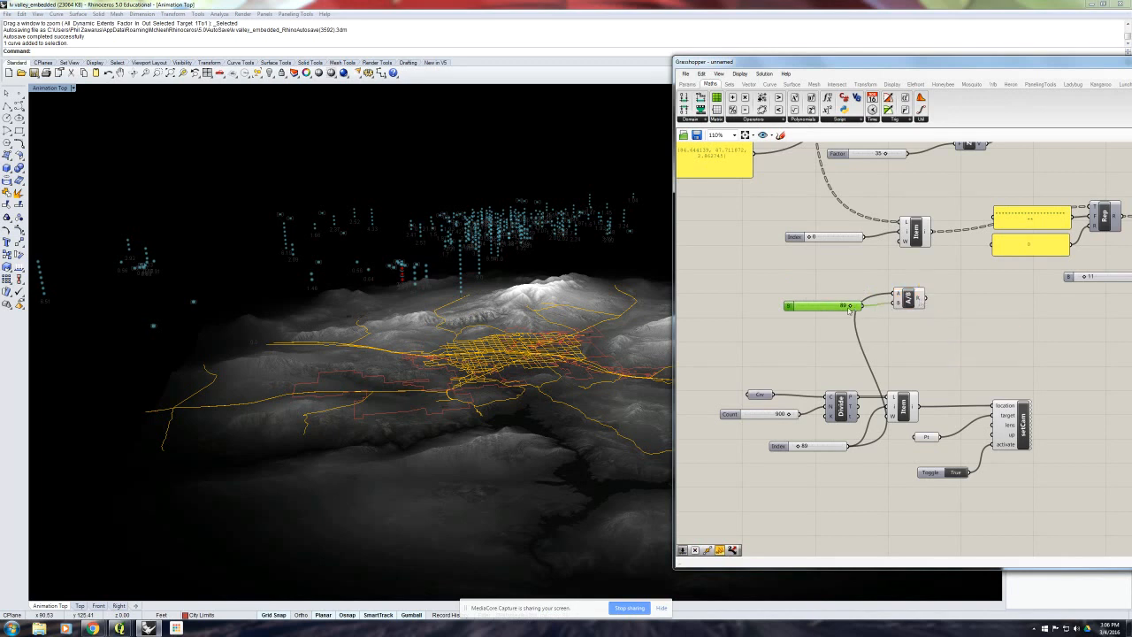
- Try divisor values of 88 and 90 on Division's B slider and inspect the result of each
drag(851, 306, 849, 307)
mouse_move(919, 298)
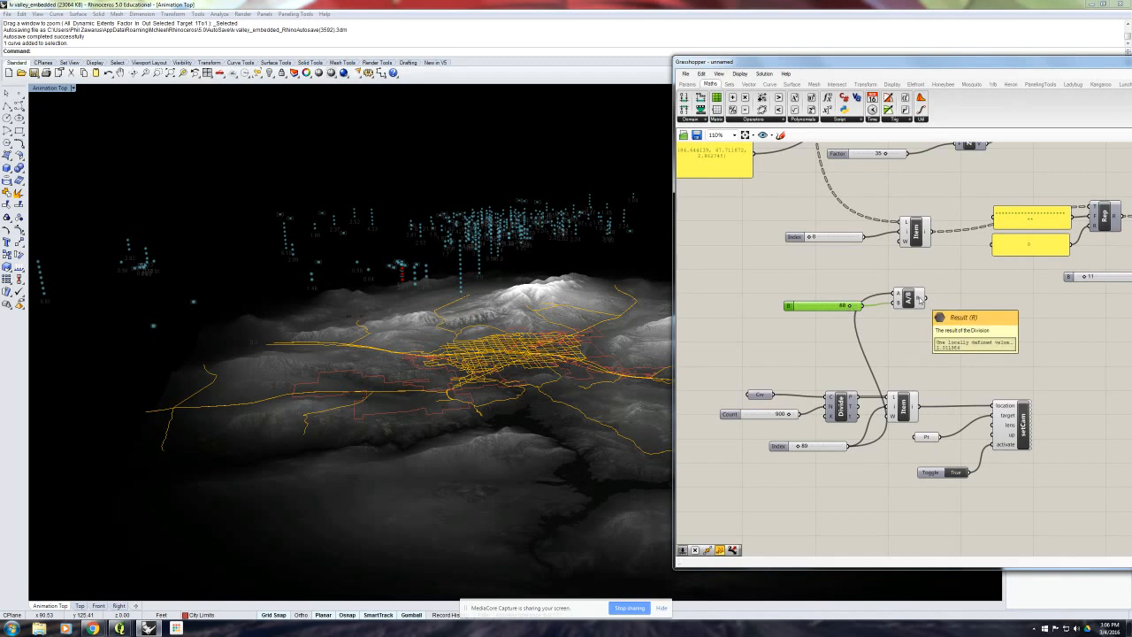
drag(851, 308, 850, 308)
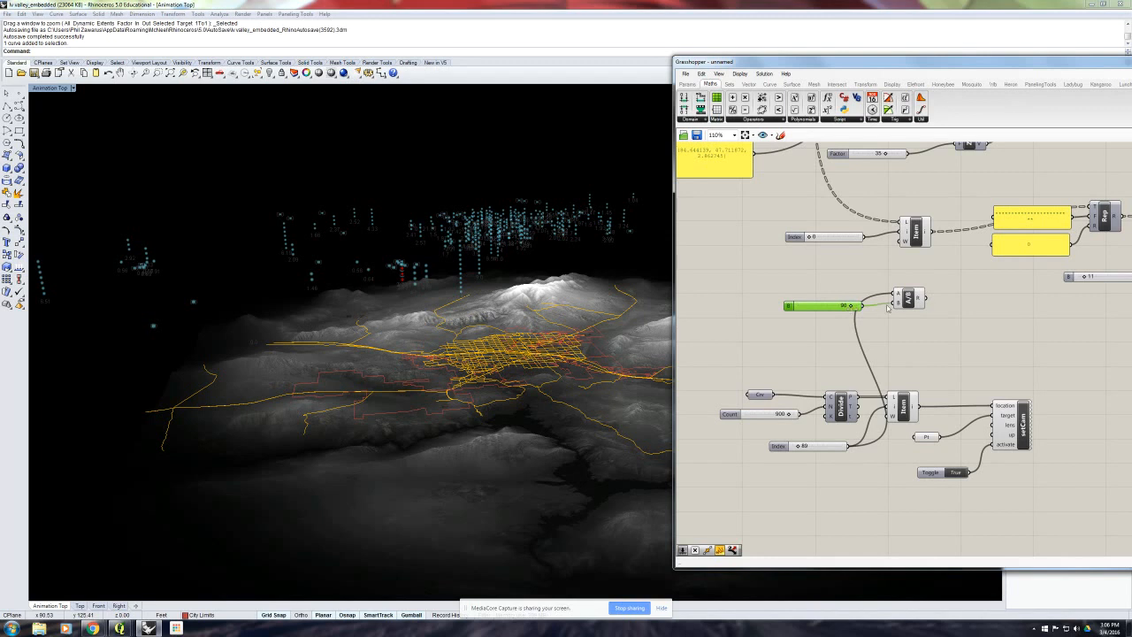
mouse_move(920, 298)
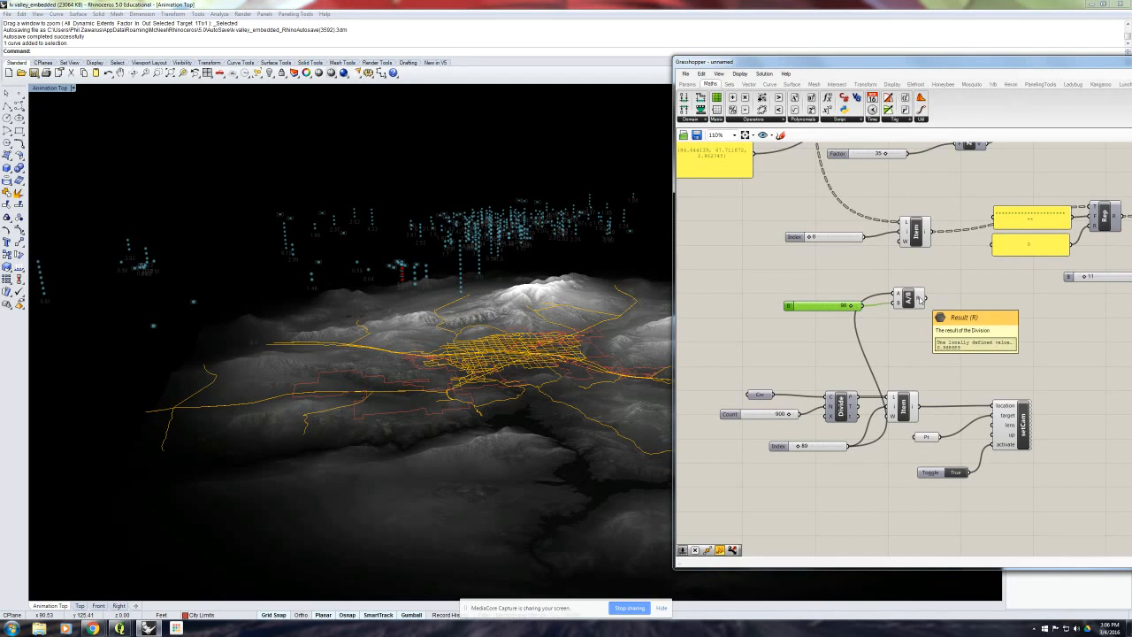
- Connect Division's result to the station data List Item's index input, and move Division with its slider away from the wire
drag(920, 298, 907, 232)
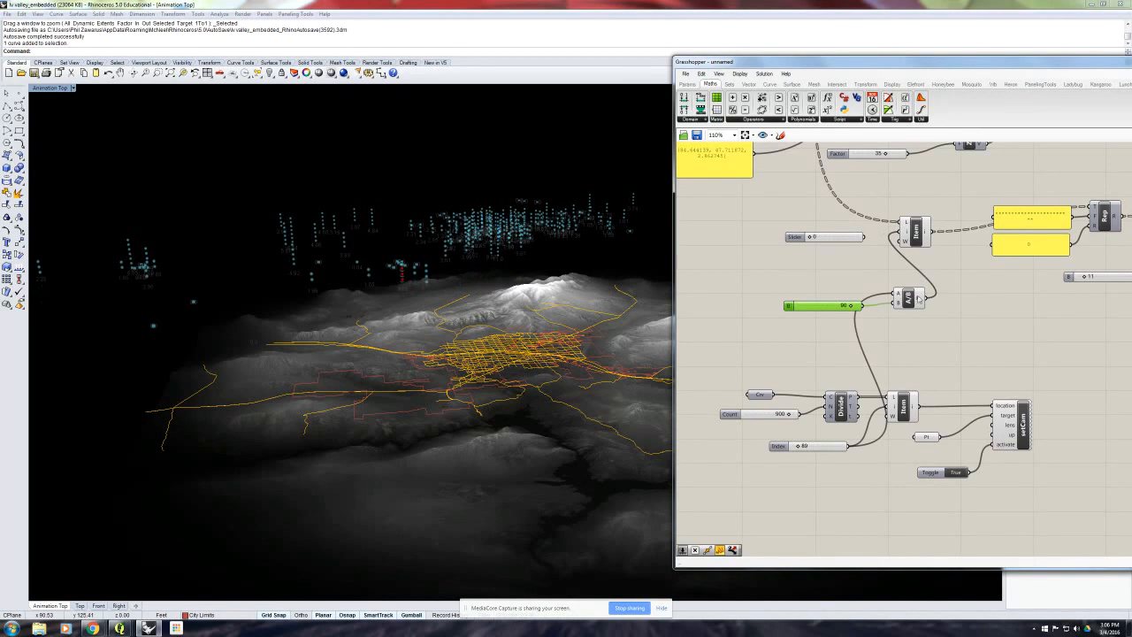
mouse_move(907, 237)
drag(928, 330, 829, 285)
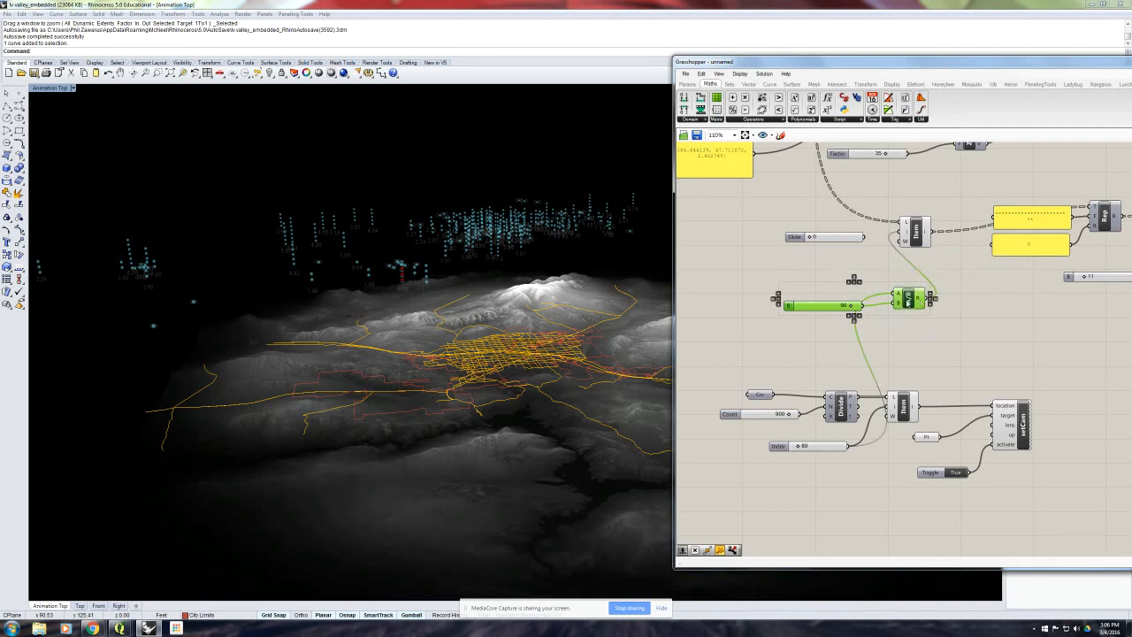
drag(908, 298, 882, 298)
click(949, 303)
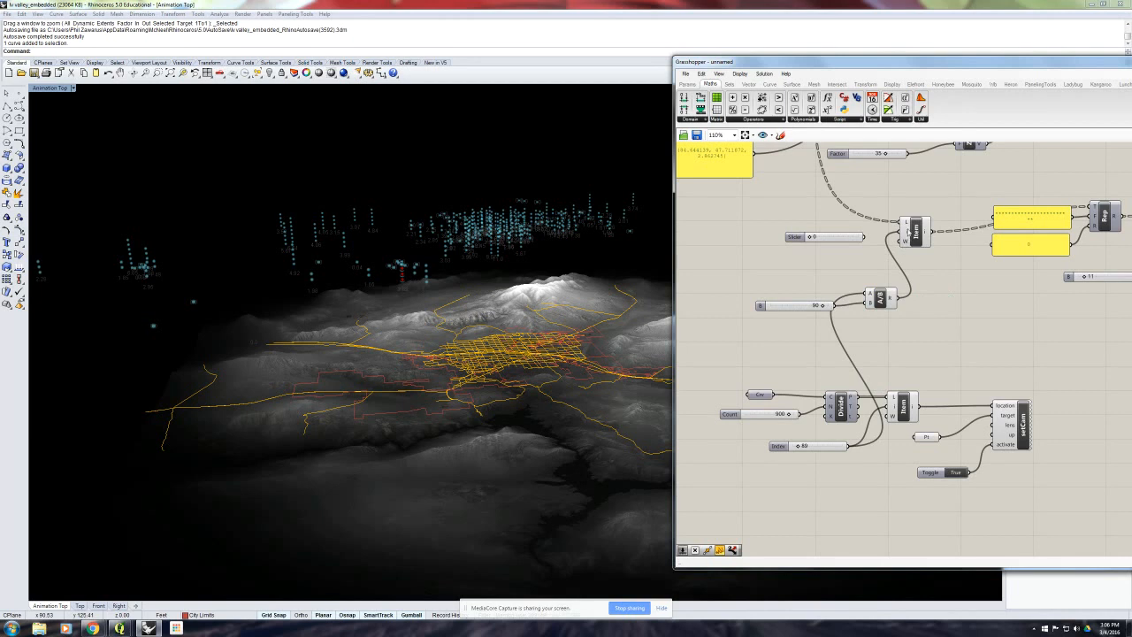
- Raise the maximum limit of Division's B slider and set its value to 180
click(815, 305)
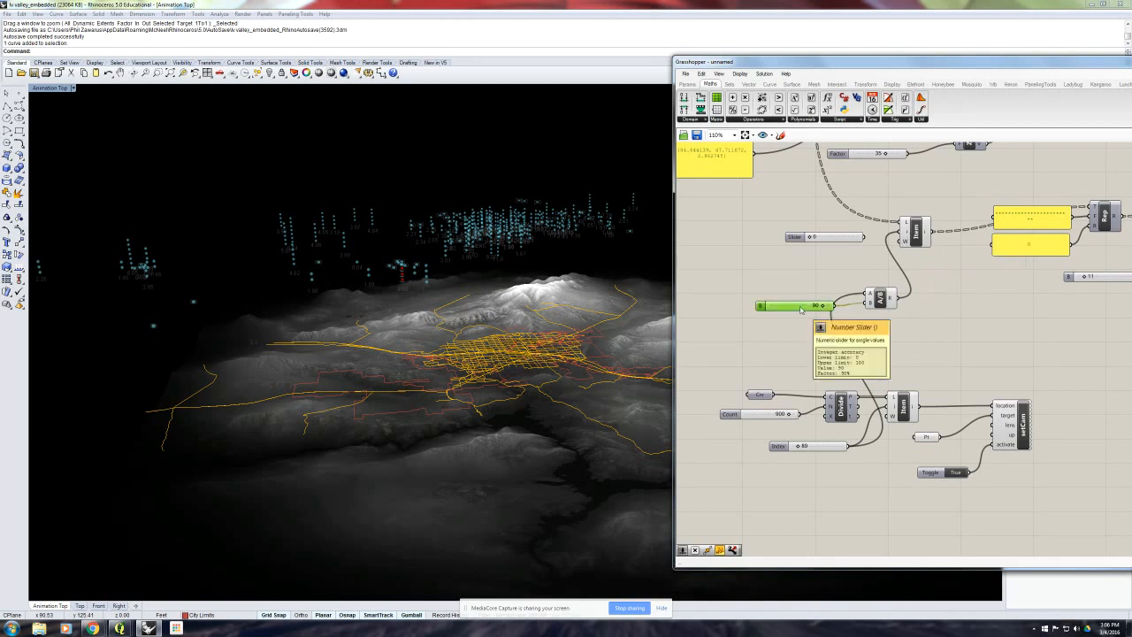
click(762, 306)
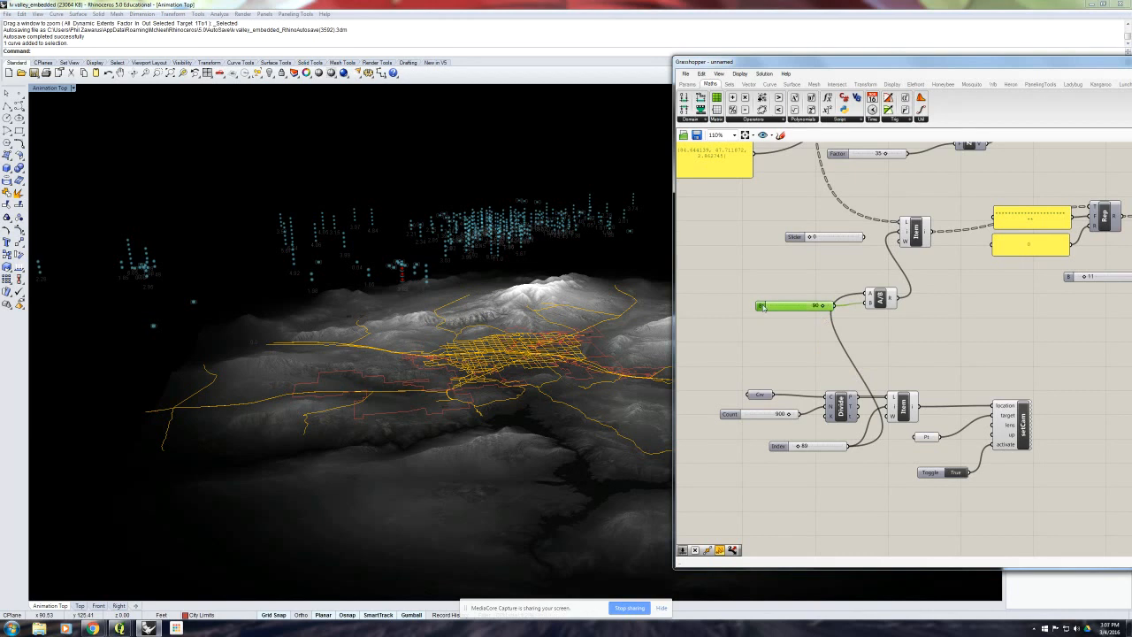
double_click(762, 307)
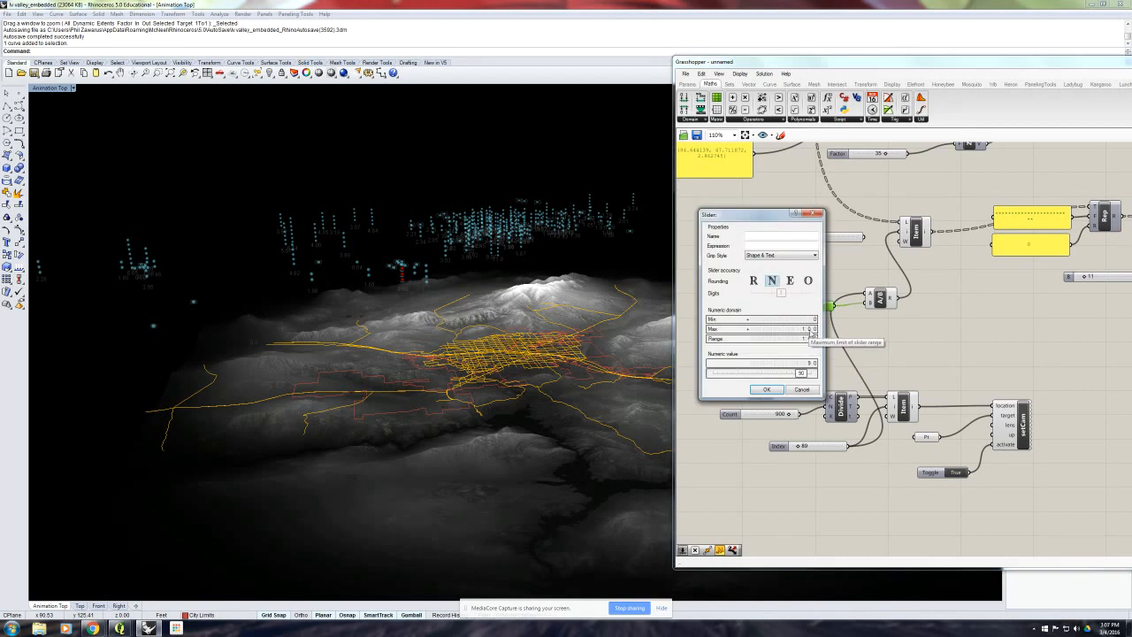
scroll(805, 329, up, 1)
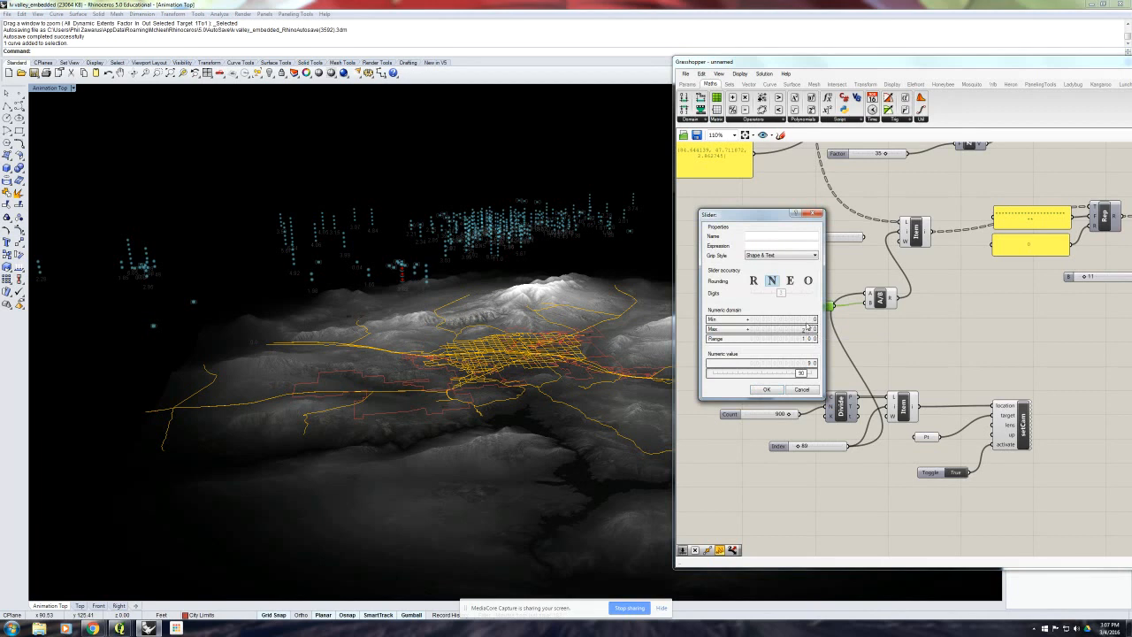
drag(758, 373, 801, 378)
click(766, 389)
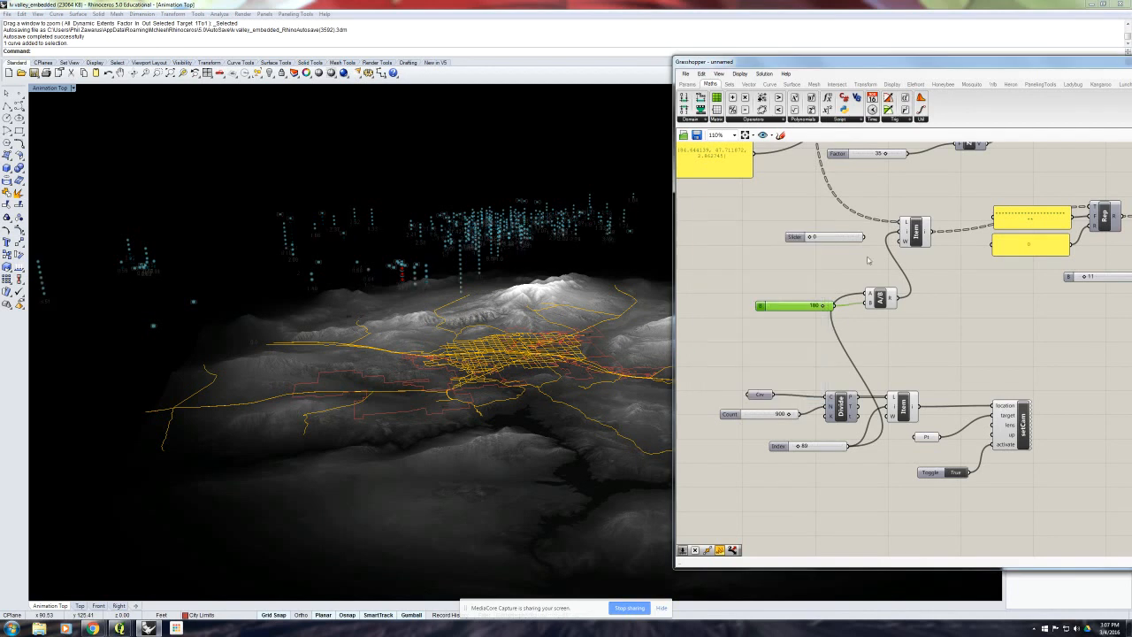
- Set Division's B slider to 179 and inspect the station data List Item's index input
mouse_move(891, 301)
mouse_move(905, 239)
double_click(822, 306)
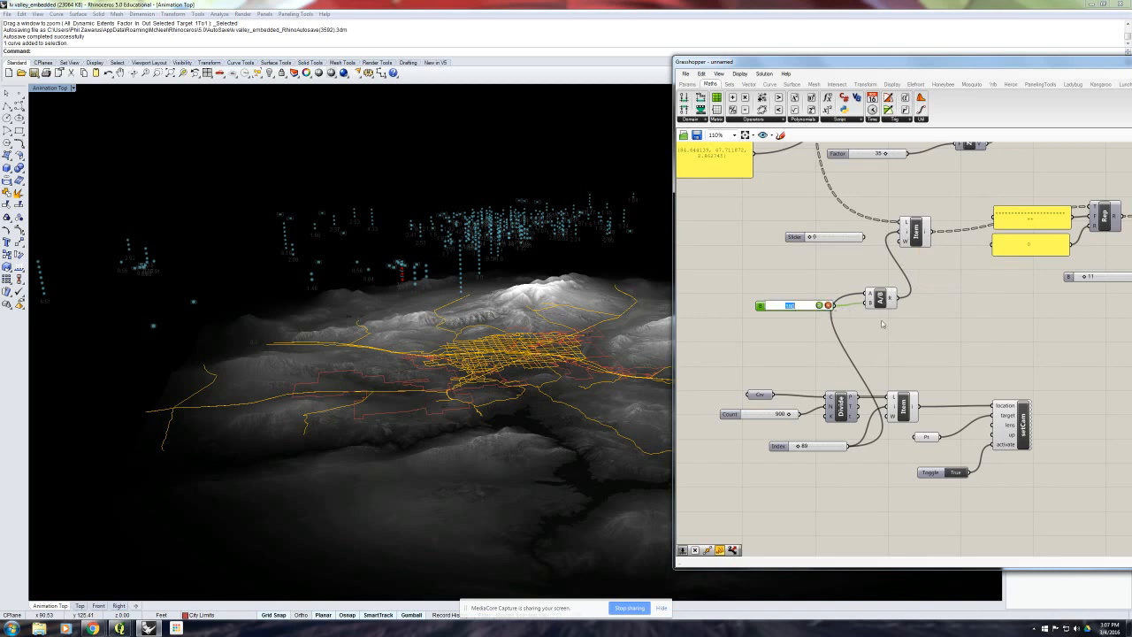
text(179)
key(Return)
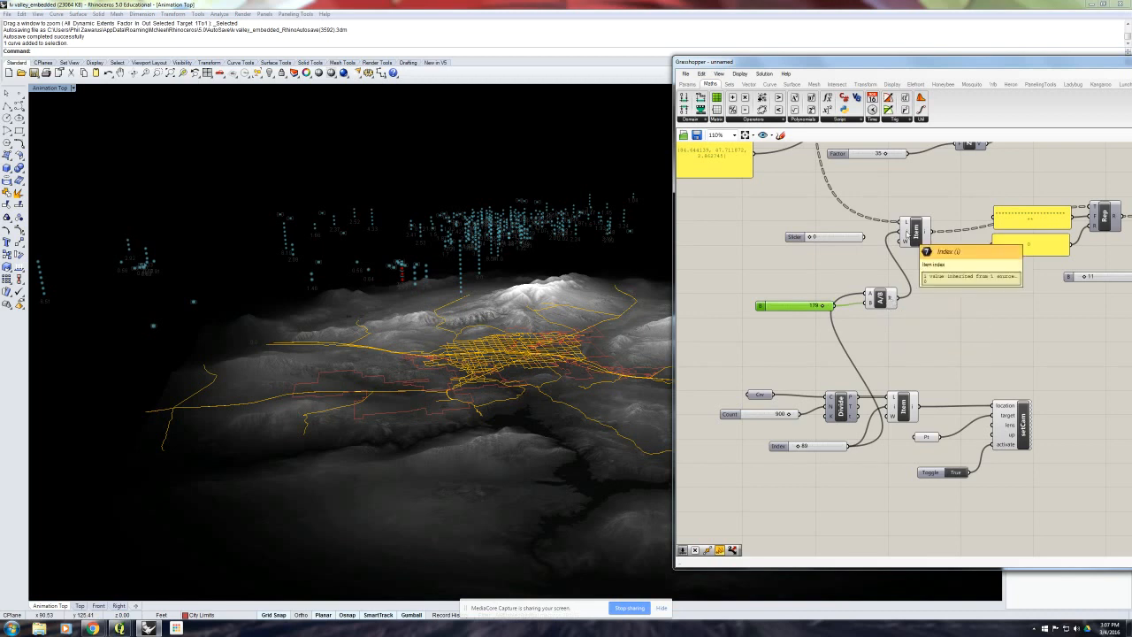
- Set Division's B slider to 178 and inspect the station data List Item's index input
double_click(762, 305)
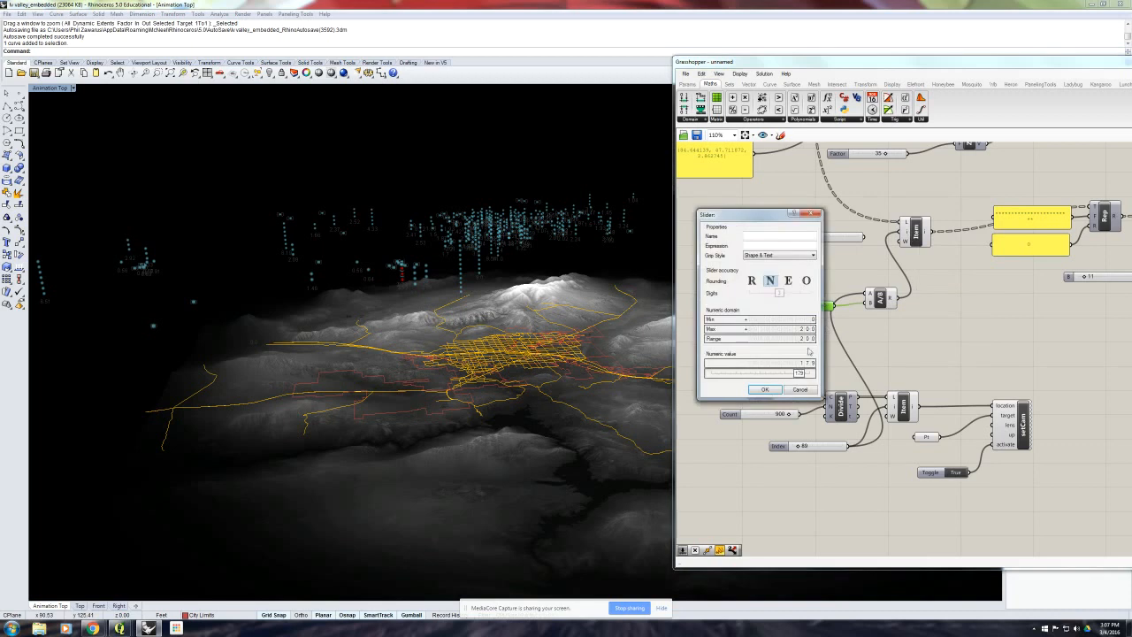
drag(804, 374, 801, 377)
click(764, 390)
mouse_move(926, 233)
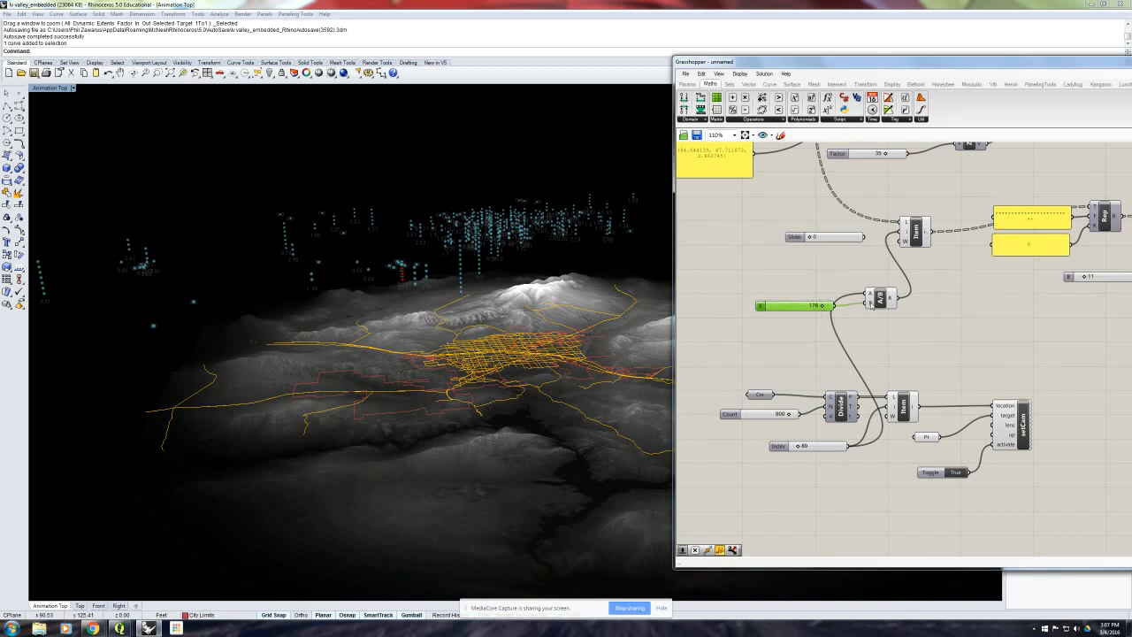
mouse_move(890, 300)
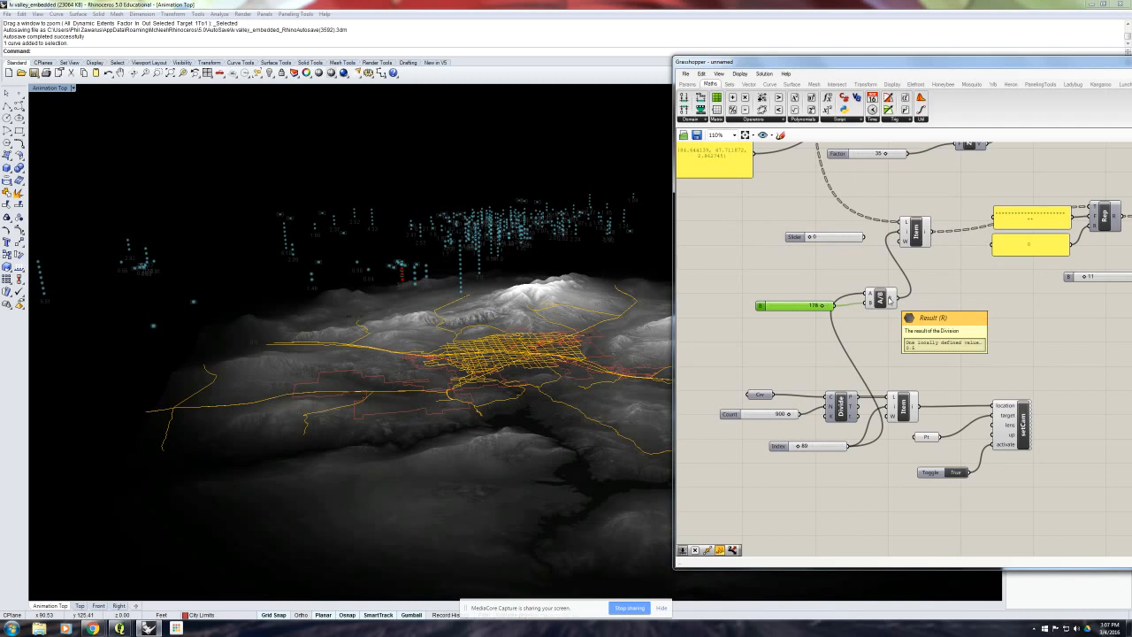
- Try a divisor of 177 on Division's B slider and set it back to 178
double_click(762, 307)
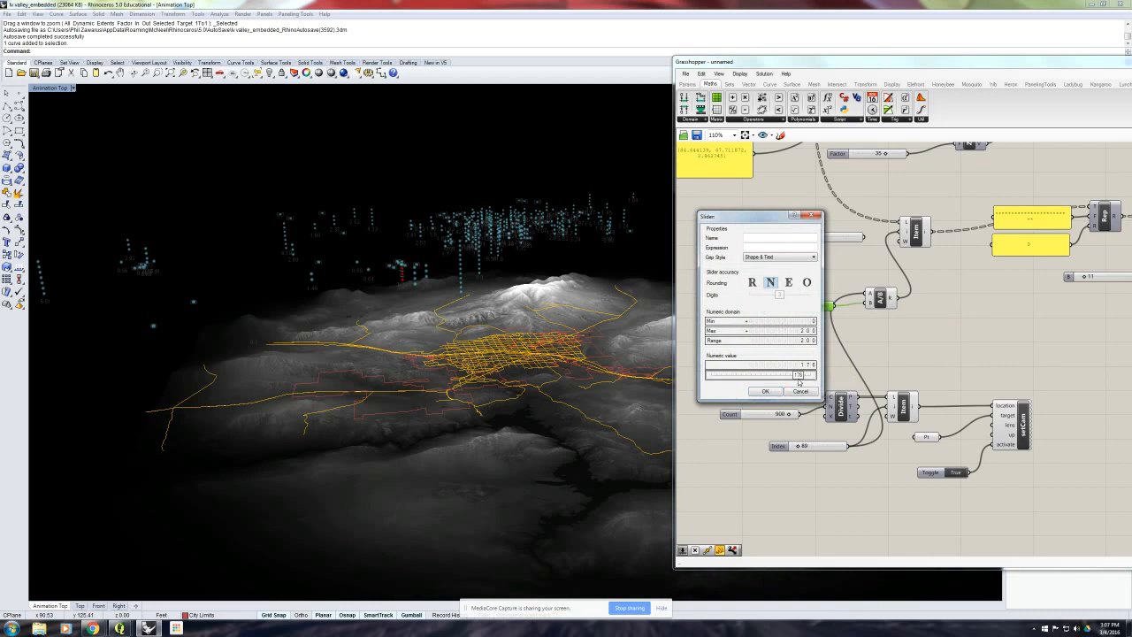
drag(799, 381, 799, 381)
click(764, 391)
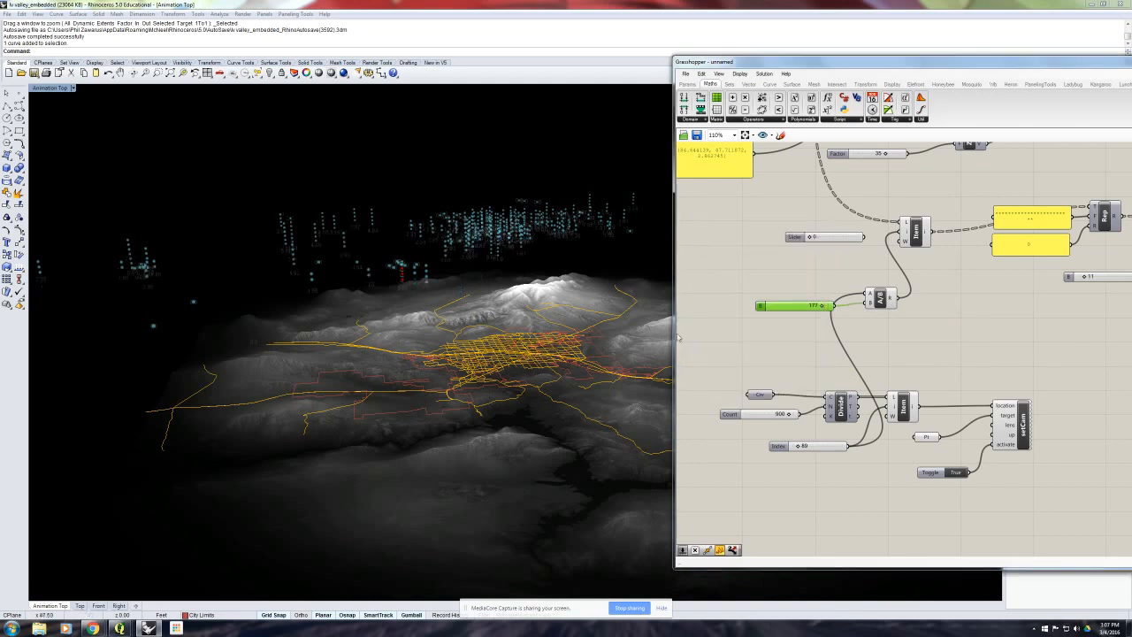
double_click(765, 307)
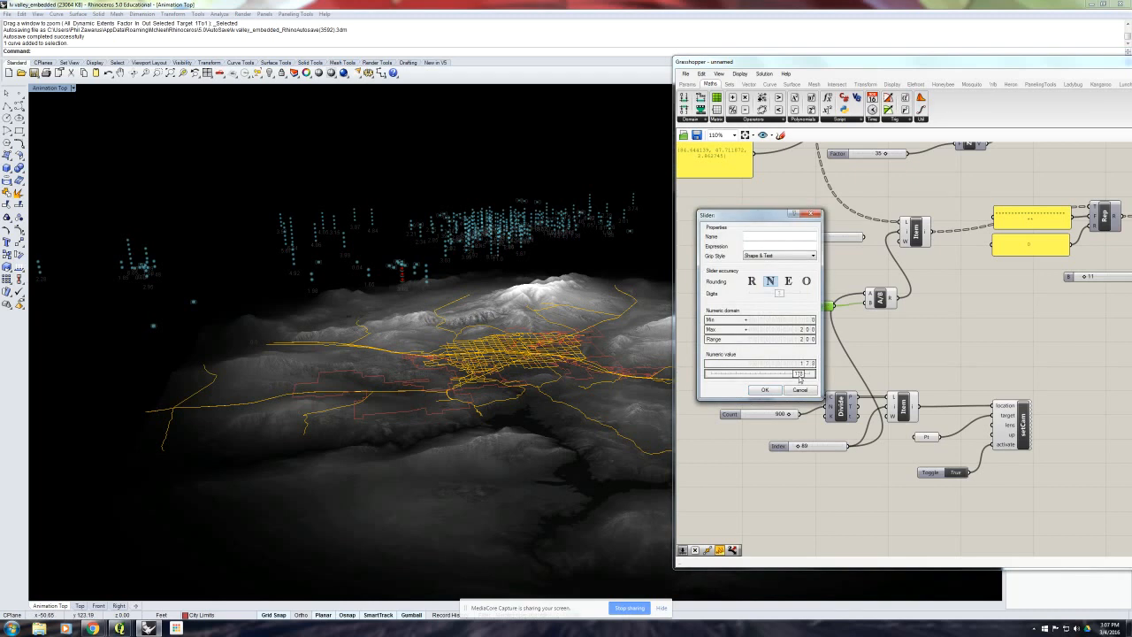
click(764, 390)
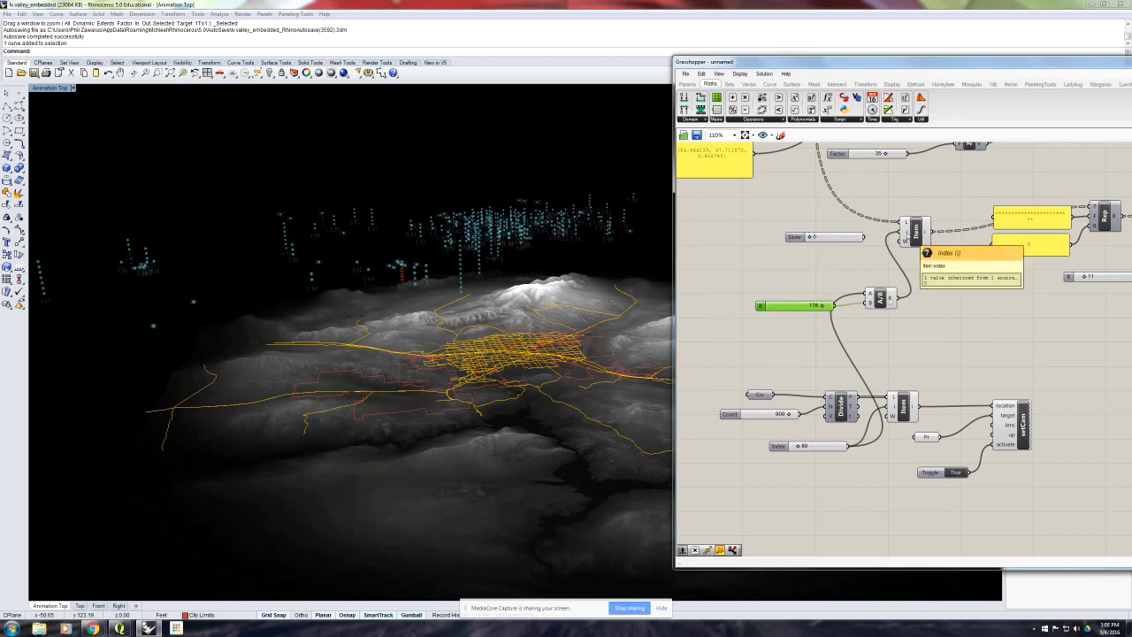
- Delete the disconnected slider beside the station data List Item
right_drag(916, 272, 826, 256)
click(818, 241)
key(Delete)
scroll(826, 260, down, 1)
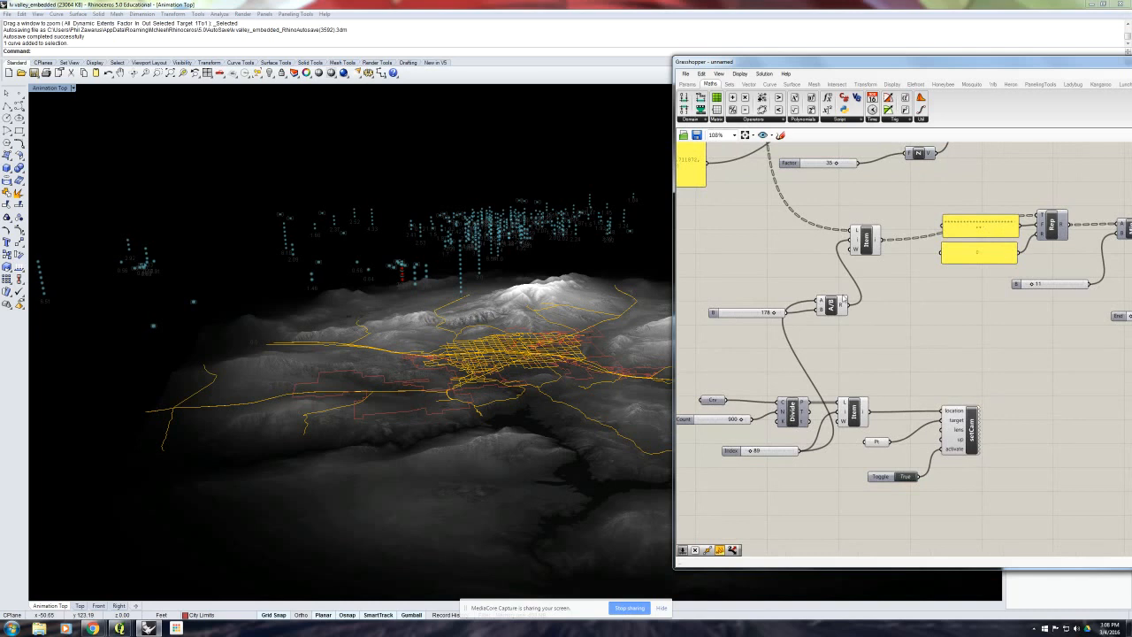
- Inspect Division's result and the station data List Item's index input for the path Index of 89
mouse_move(856, 241)
drag(751, 452, 751, 453)
mouse_move(841, 308)
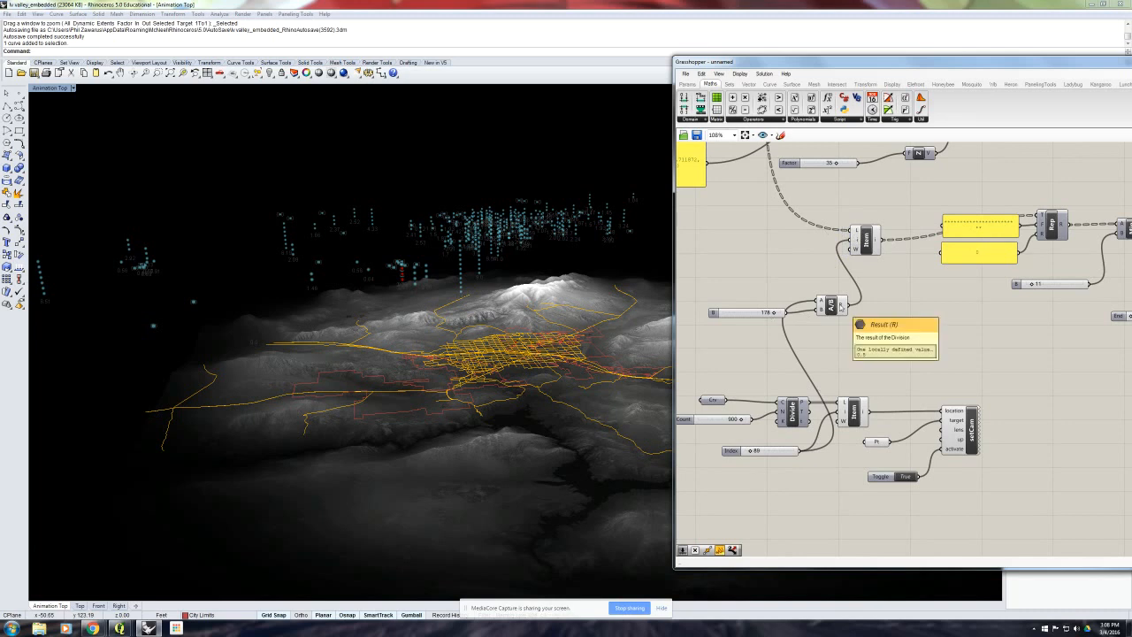
mouse_move(856, 241)
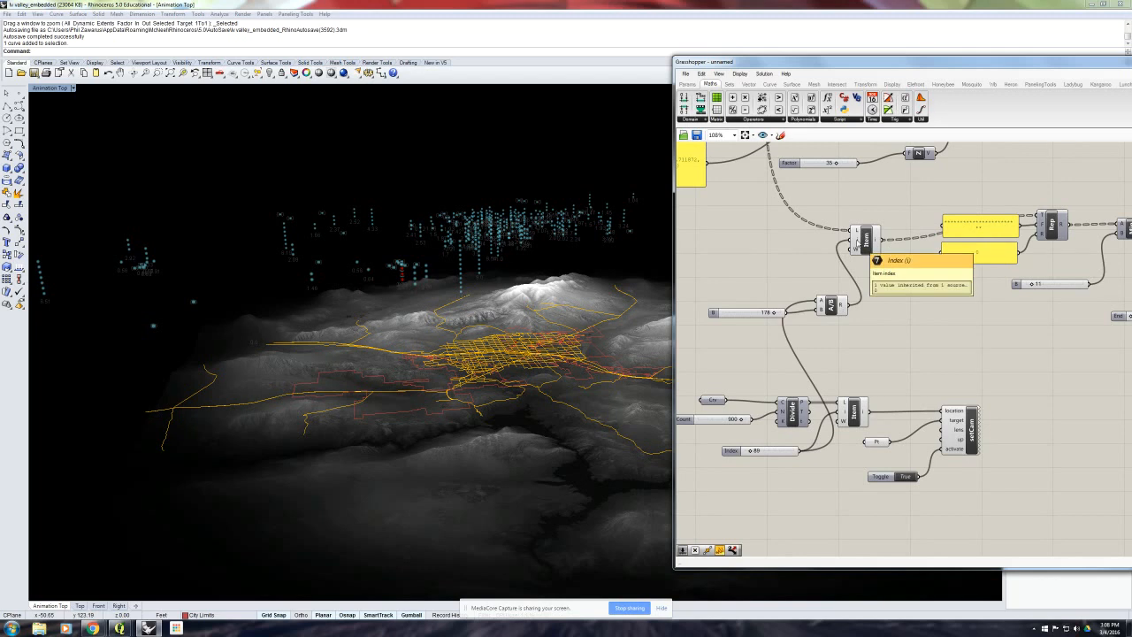
- Set the path Index slider to 90 and inspect Division's result and the station data List Item's index input
click(772, 451)
double_click(772, 452)
text(90)
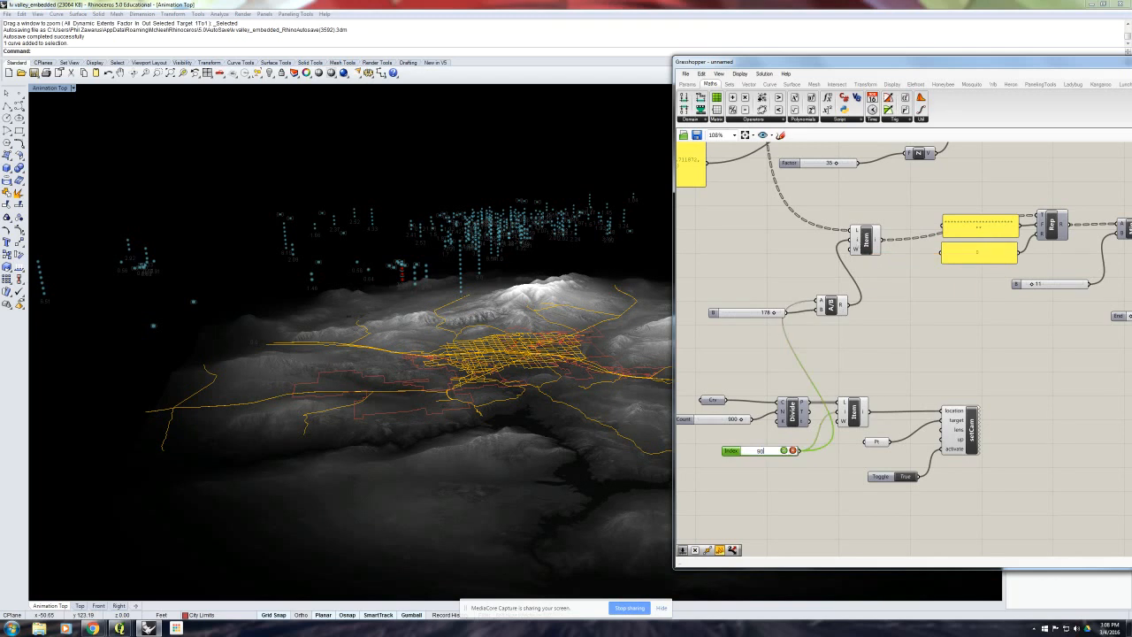
key(Return)
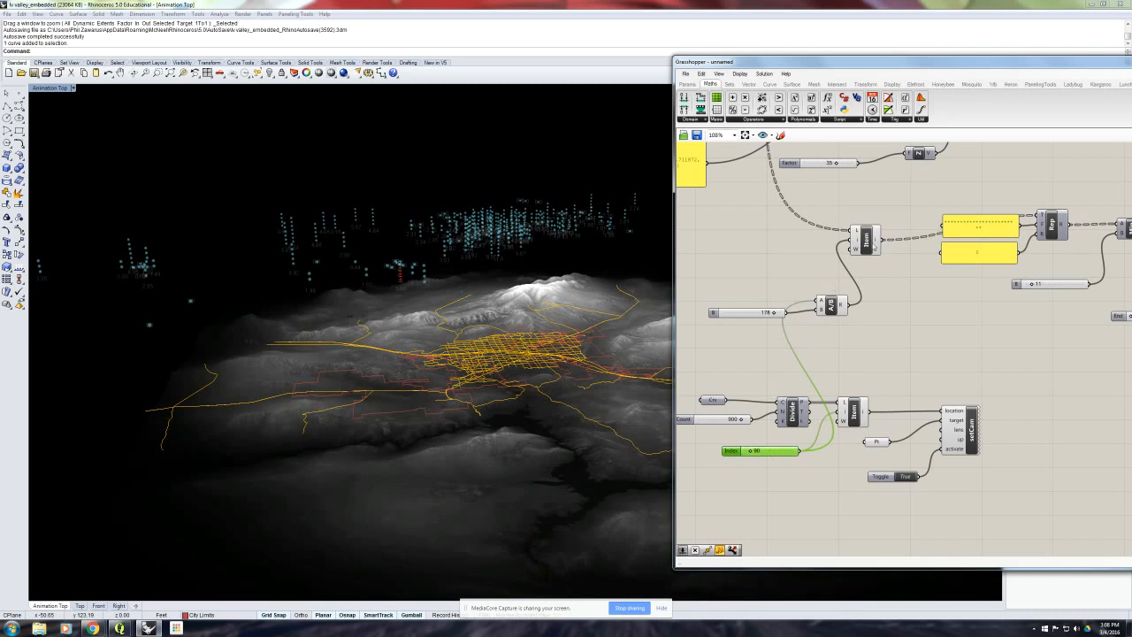
mouse_move(840, 305)
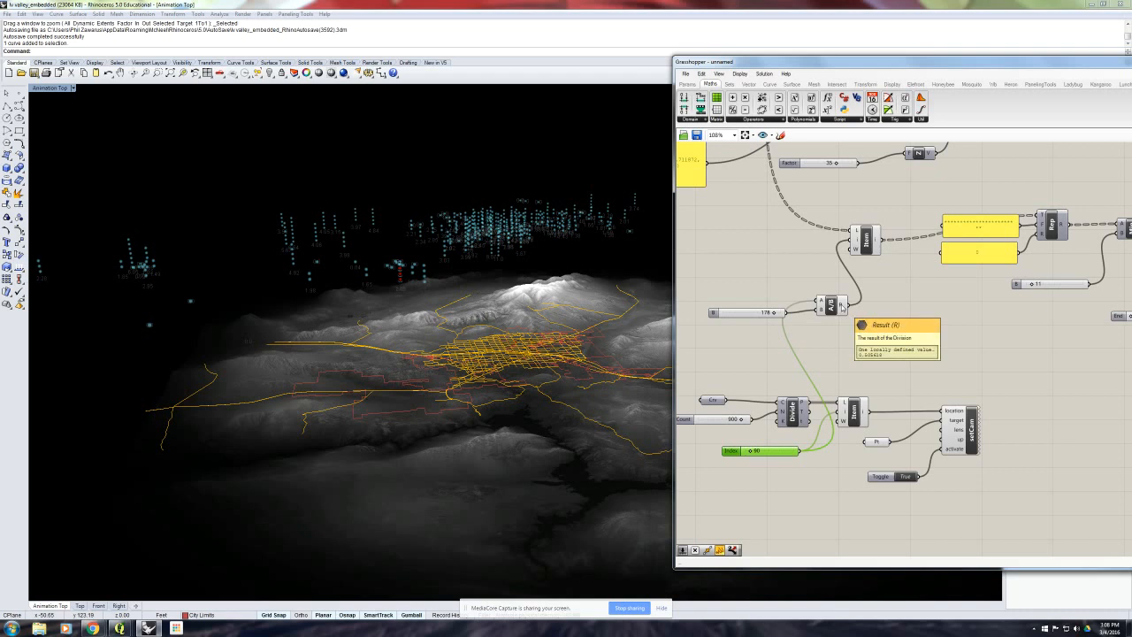
mouse_move(856, 239)
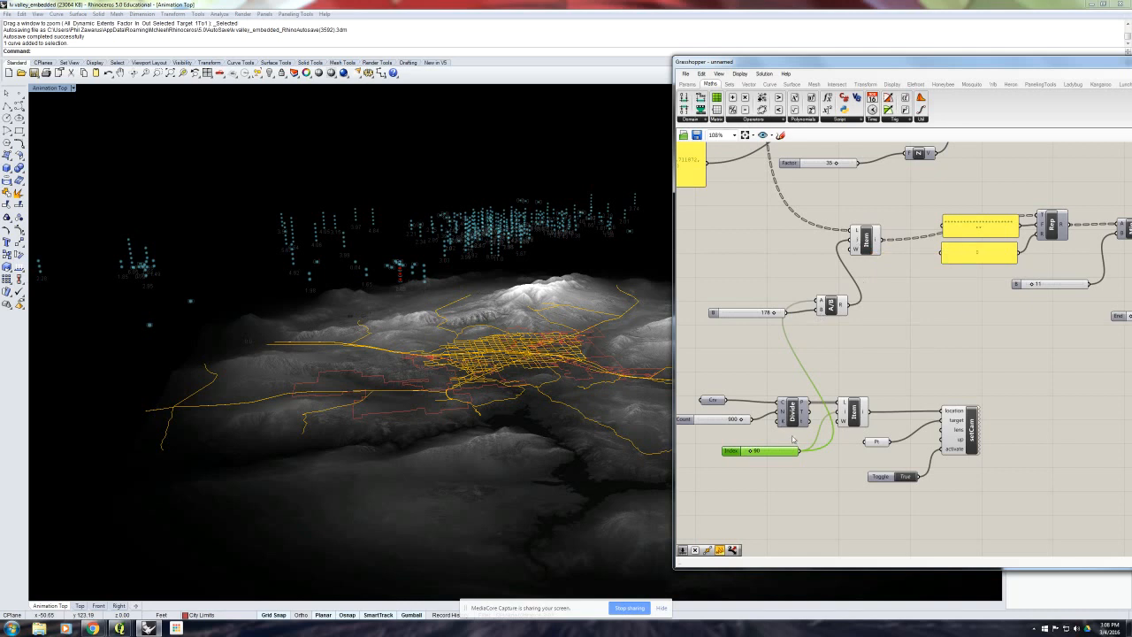
- Try path Index slider values of 178 and 179 to check the station data at the next switching point
mouse_move(775, 451)
double_click(775, 452)
text(178)
key(Return)
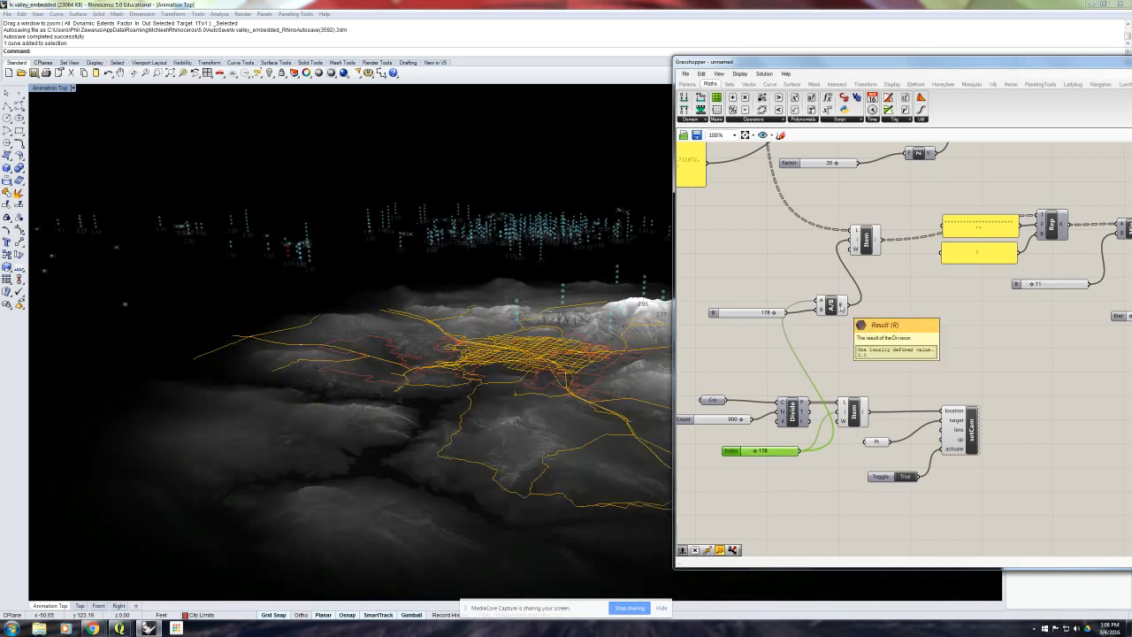
double_click(788, 452)
text(1)
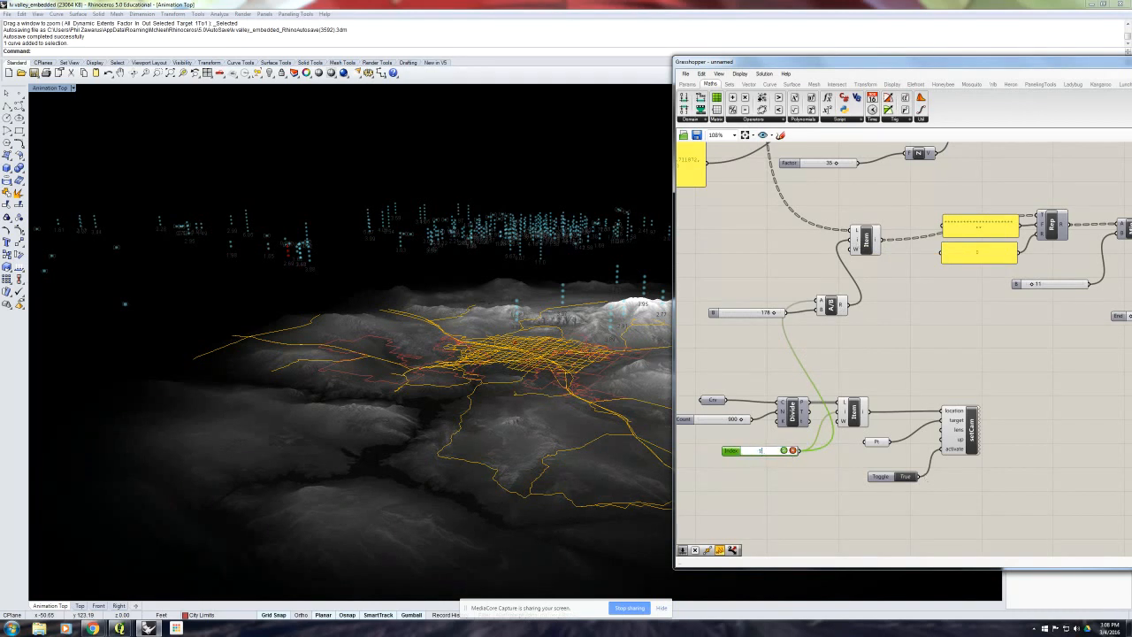
key(Return)
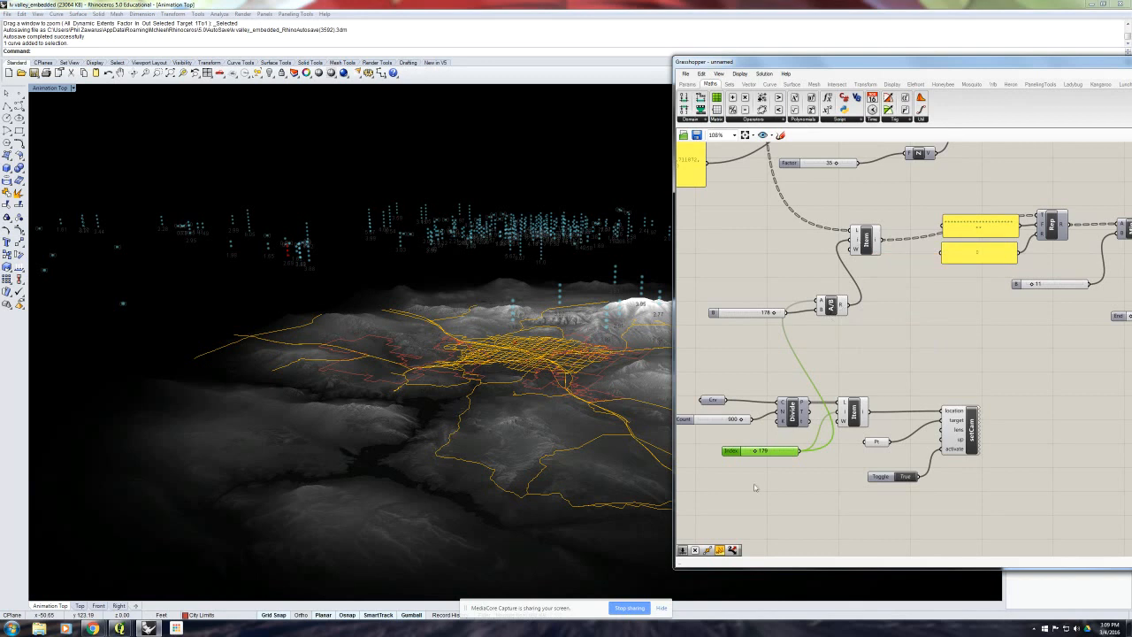
- Scrub the path Index slider up and down to preview the camera and data, and set it back to 89
drag(755, 453, 760, 454)
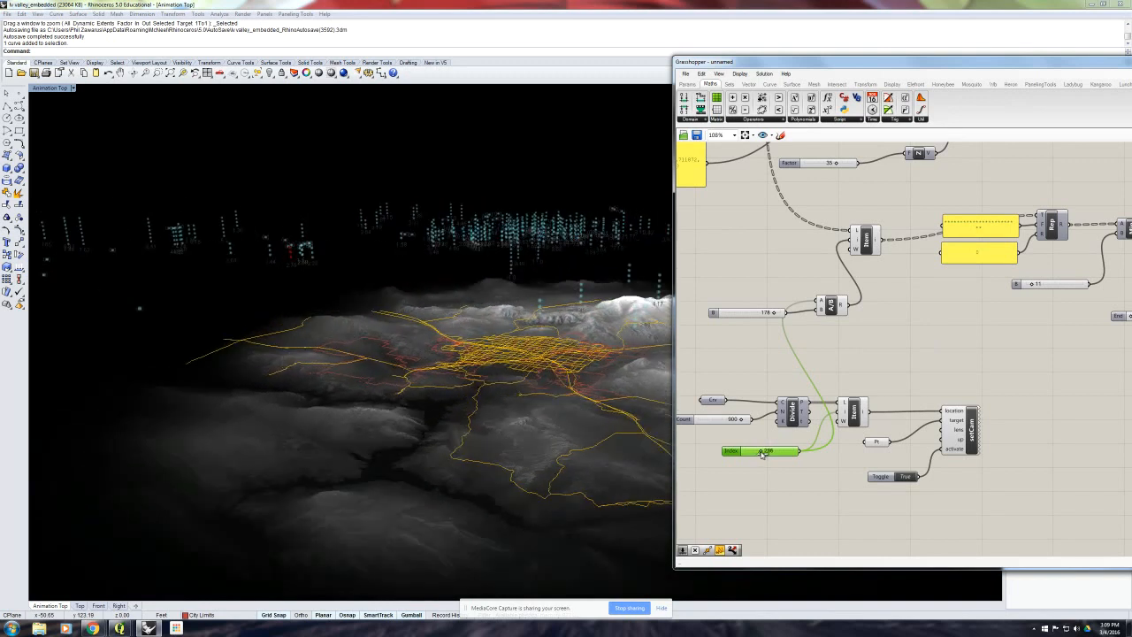
drag(760, 454, 750, 470)
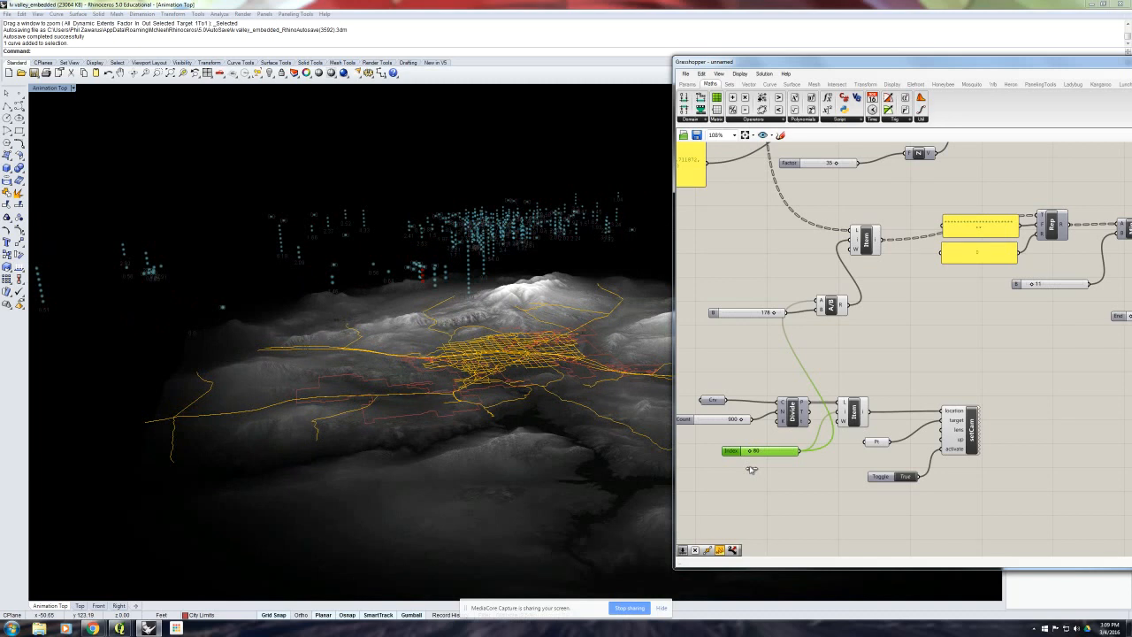
double_click(771, 452)
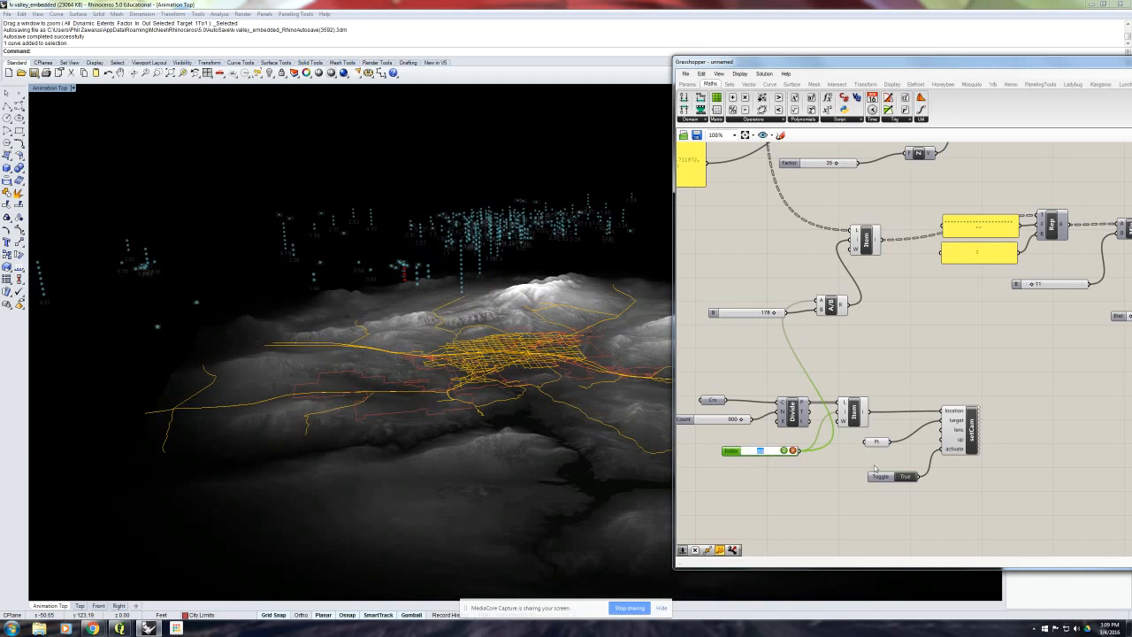
text(88)
key(Return)
click(801, 339)
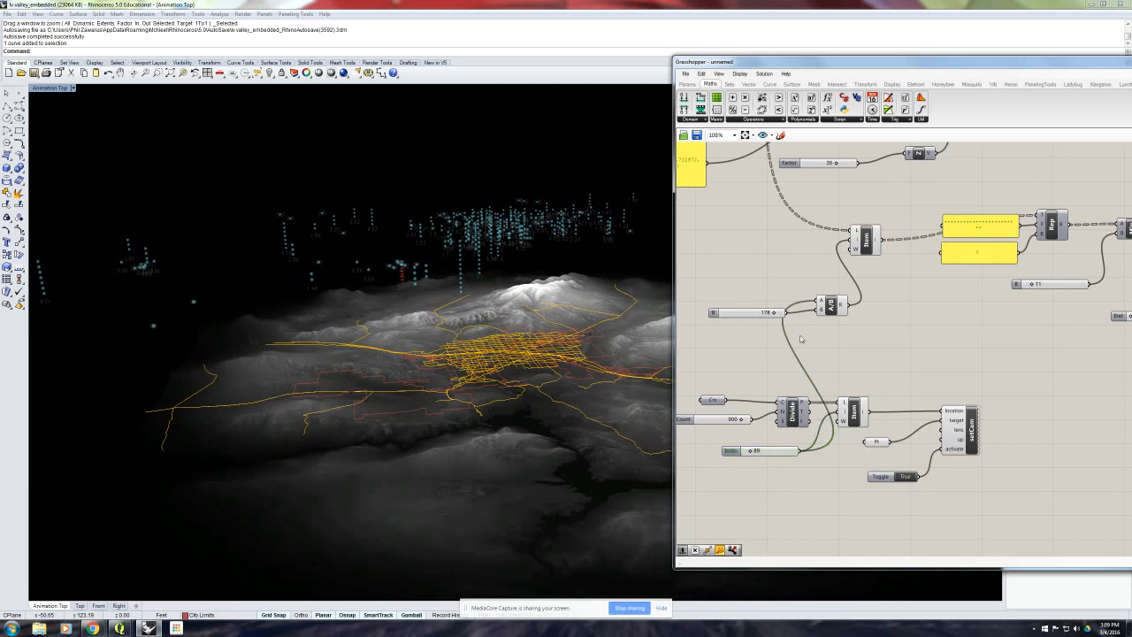
- Move the 178 slider lower and shift Division away from it to make room between the components
double_click(796, 341)
drag(747, 313, 753, 333)
drag(831, 305, 874, 306)
click(777, 476)
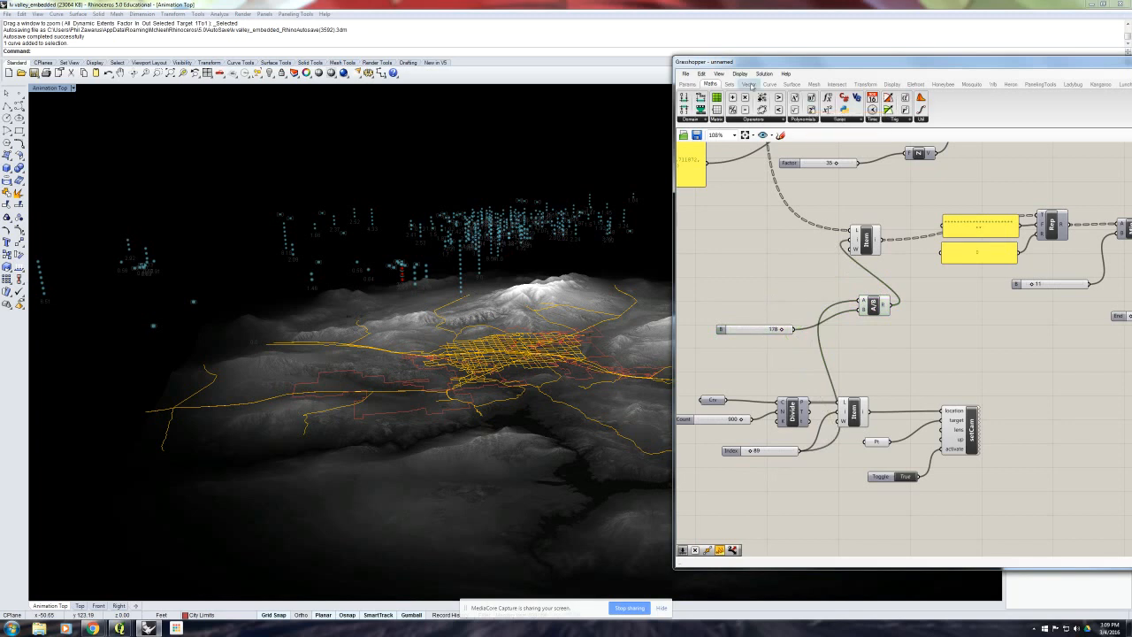
- Add a Multiplication of the path Index slider by a new slider of 2, and connect its result to Division's B input
drag(745, 100, 787, 270)
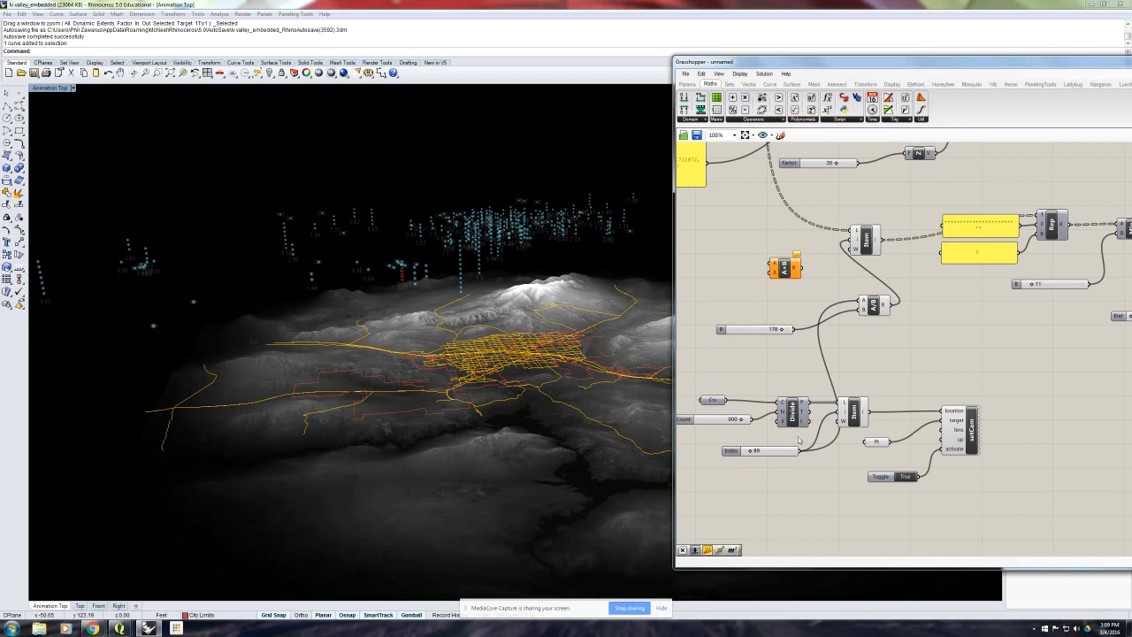
drag(799, 450, 772, 263)
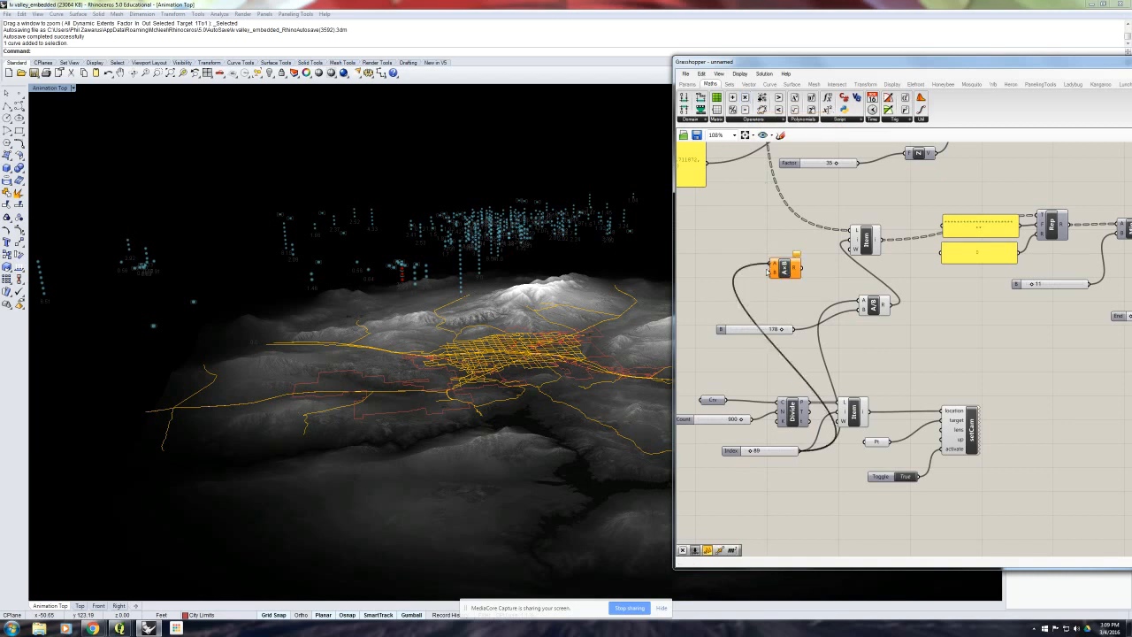
double_click(749, 301)
text(2)
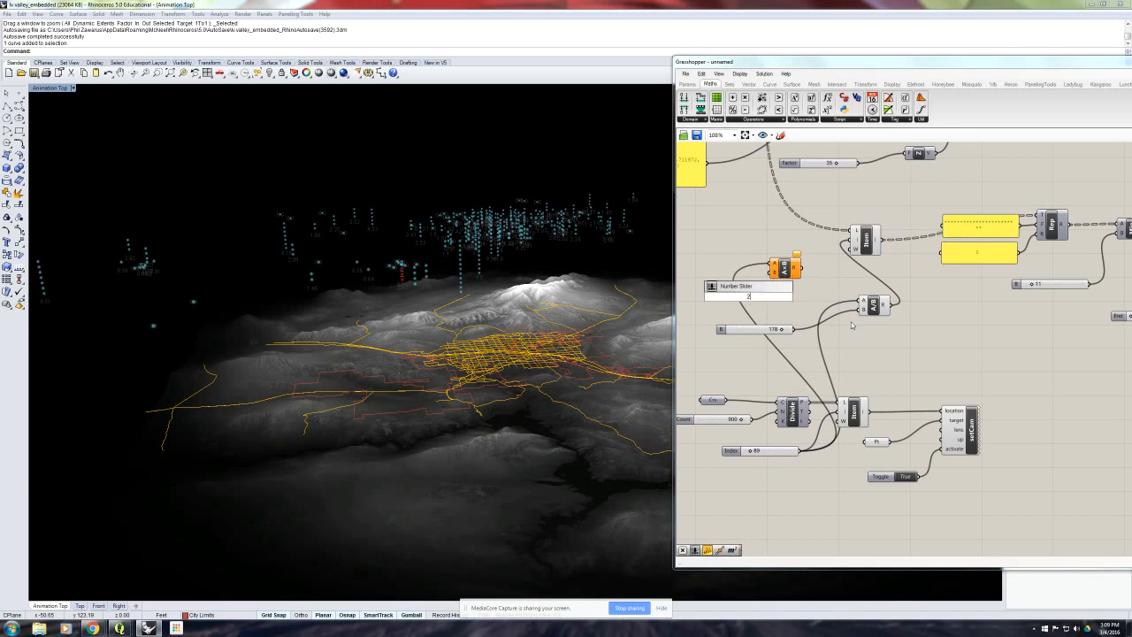
key(Return)
drag(789, 296, 855, 310)
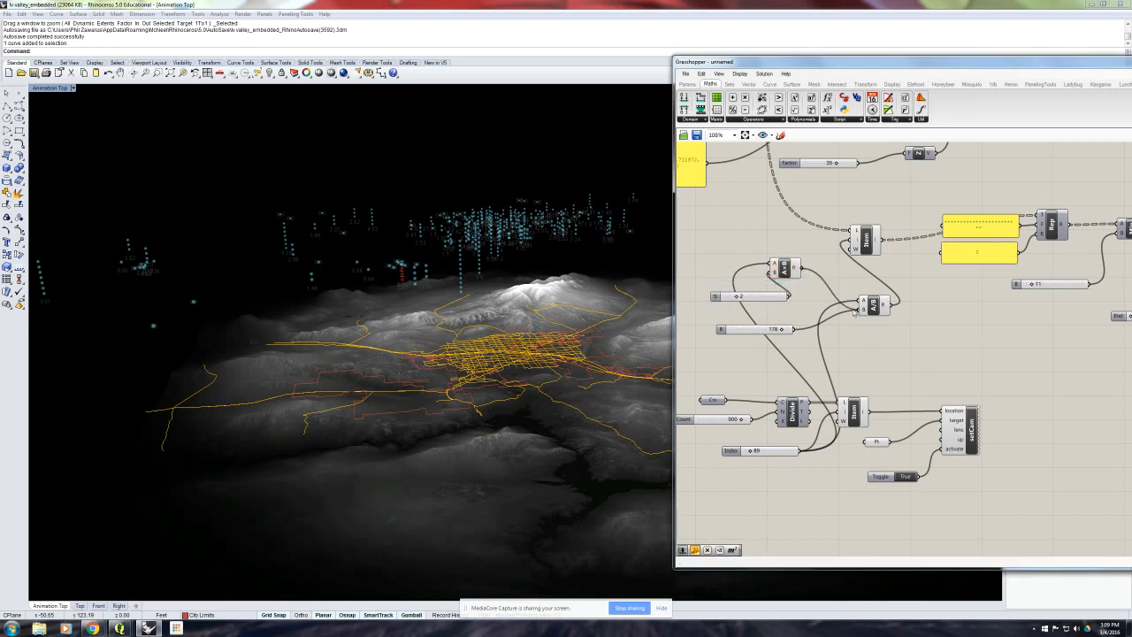
drag(790, 273, 826, 292)
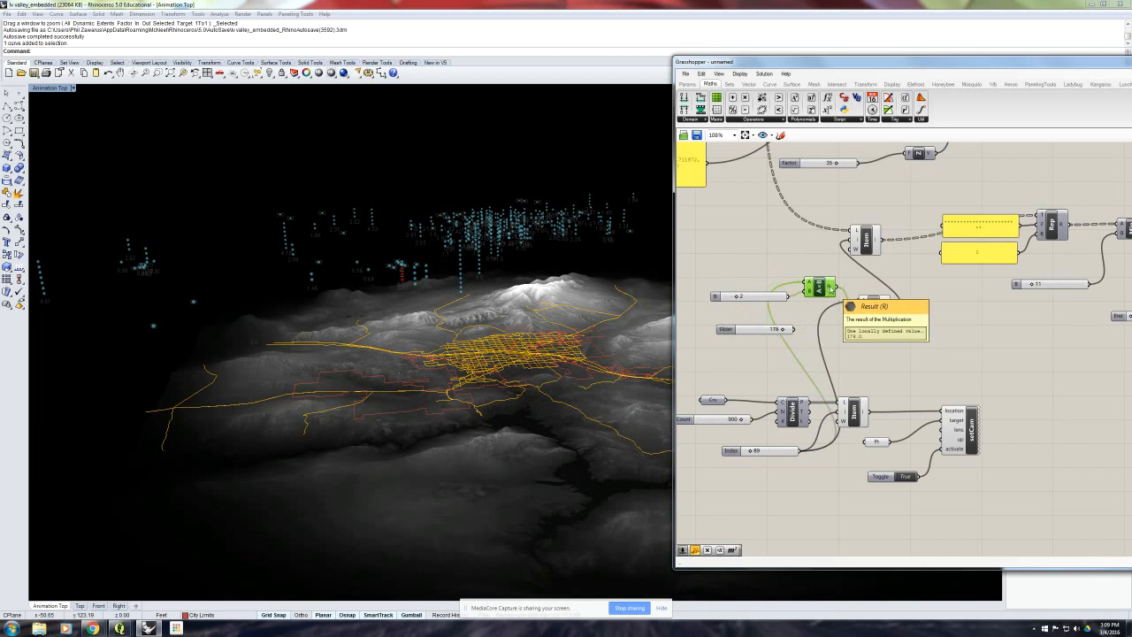
- Set the path Index slider to 114 and 213, inspecting the Multiplication and Division results, and dismiss the Windows color scheme dialog
drag(751, 452, 753, 457)
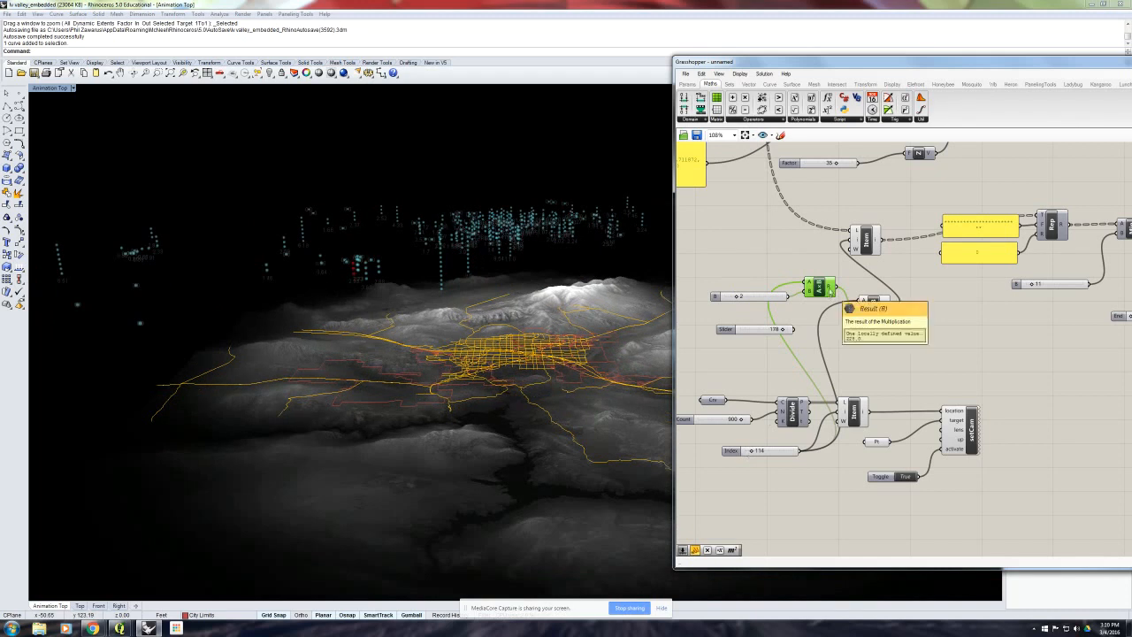
mouse_move(883, 306)
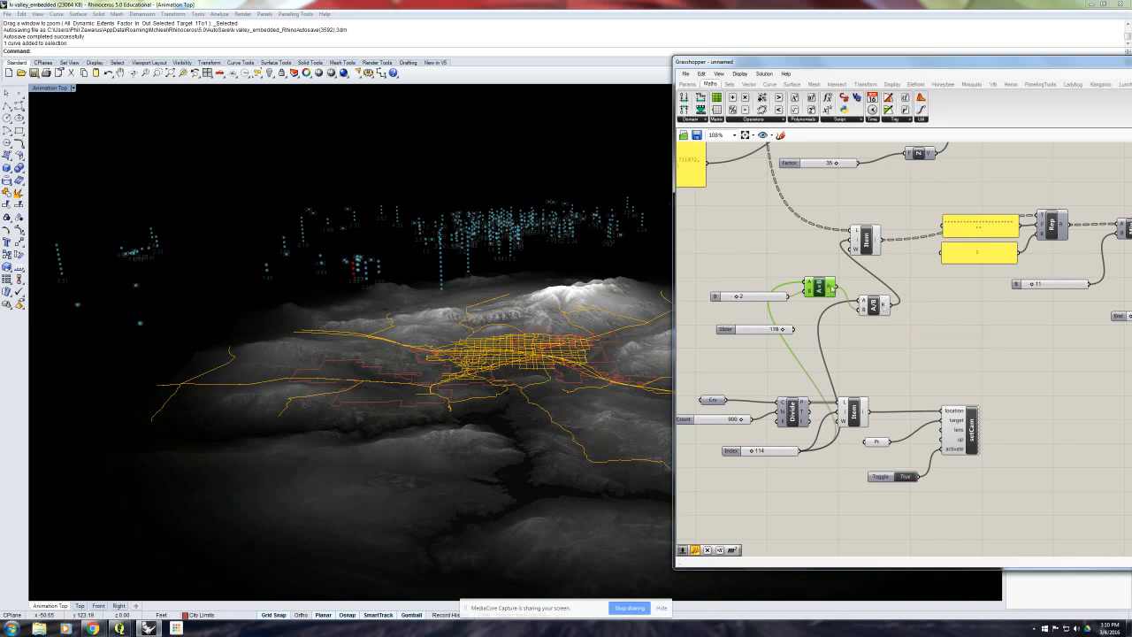
mouse_move(831, 287)
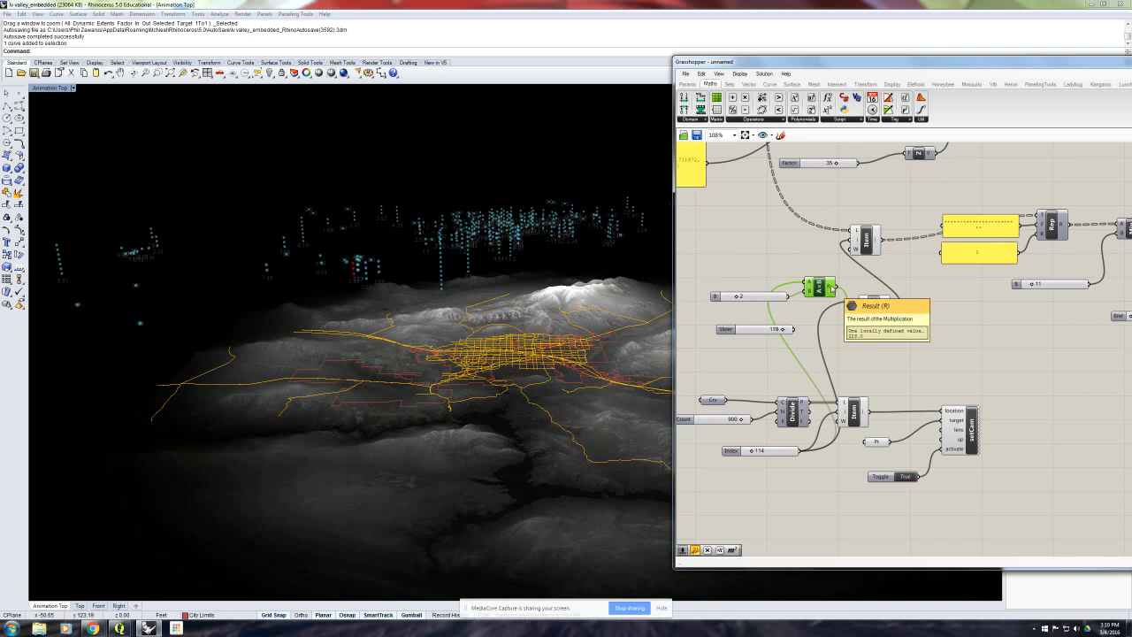
drag(758, 452, 763, 454)
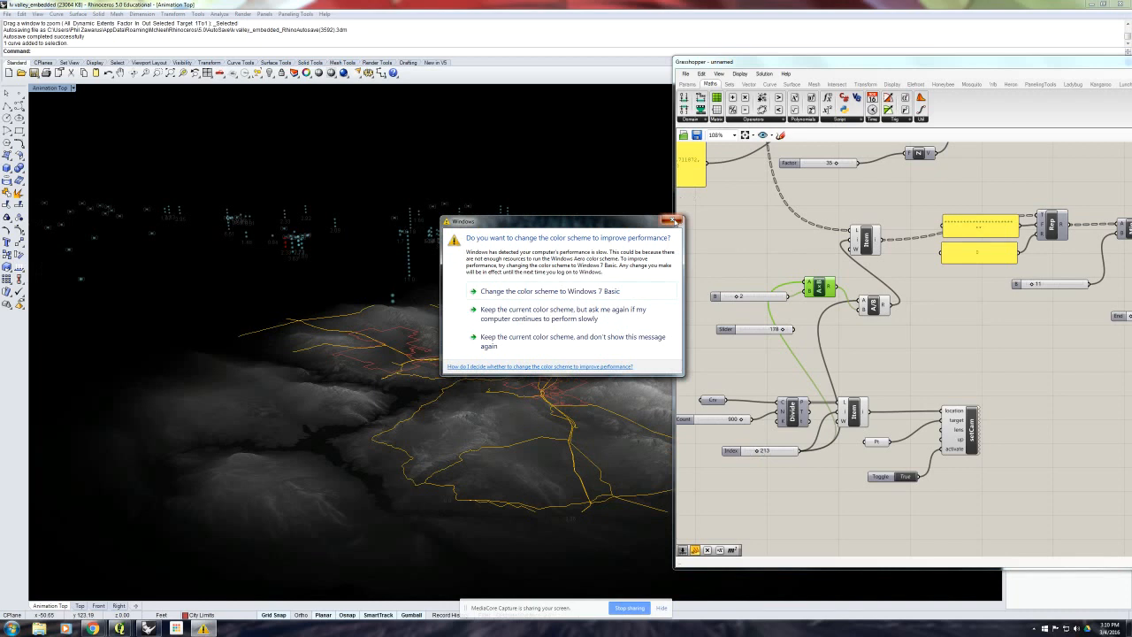
click(674, 220)
click(809, 321)
- Connect the 178 slider to Multiplication's B input in place of the 2 slider, and move both clear of the wires
drag(794, 329, 805, 292)
right_drag(816, 300, 791, 317)
drag(794, 305, 808, 347)
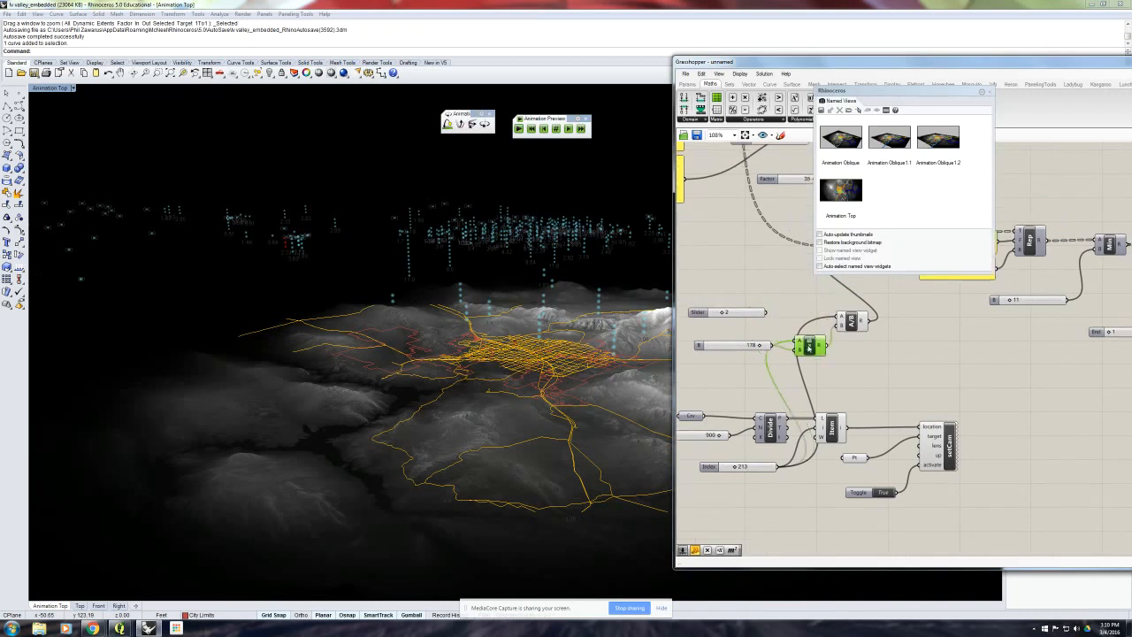
drag(734, 345, 739, 360)
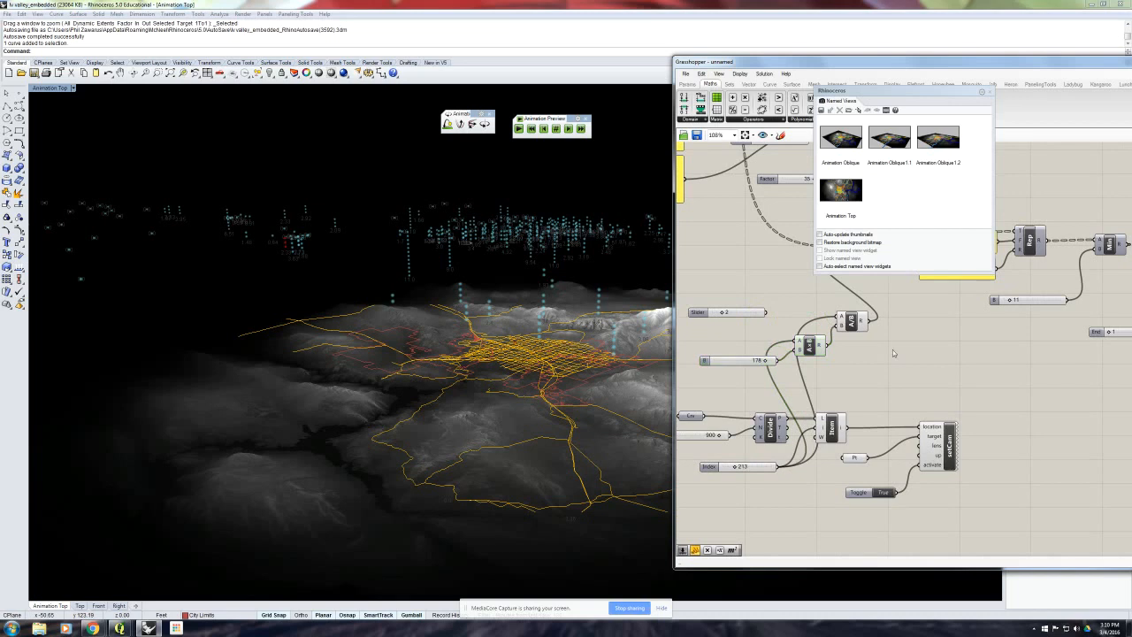
- Reposition Division, connect the 178 slider directly to its B input, and delete the Multiplication component
click(857, 323)
mouse_move(859, 323)
mouse_down()
mouse_move(872, 328)
mouse_move(868, 312)
mouse_up()
click(859, 349)
drag(778, 361, 847, 316)
click(812, 345)
key(Delete)
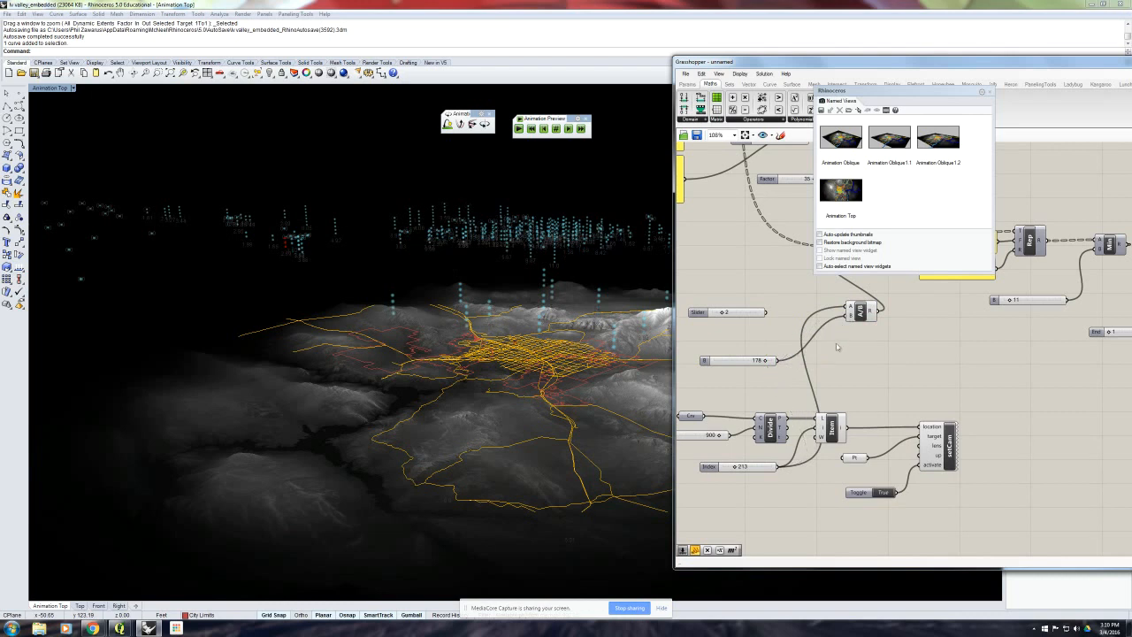